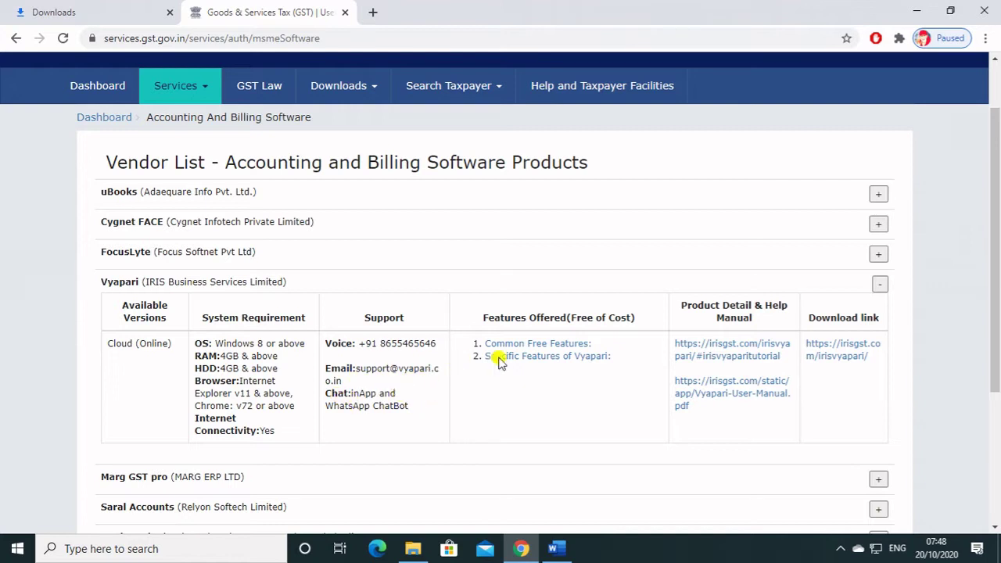
# Step: Open the Vyapari download link in the GST vendor list, accept the GSTN disclaimer and start filling in the new account form
pyautogui.rightClick(830, 360)
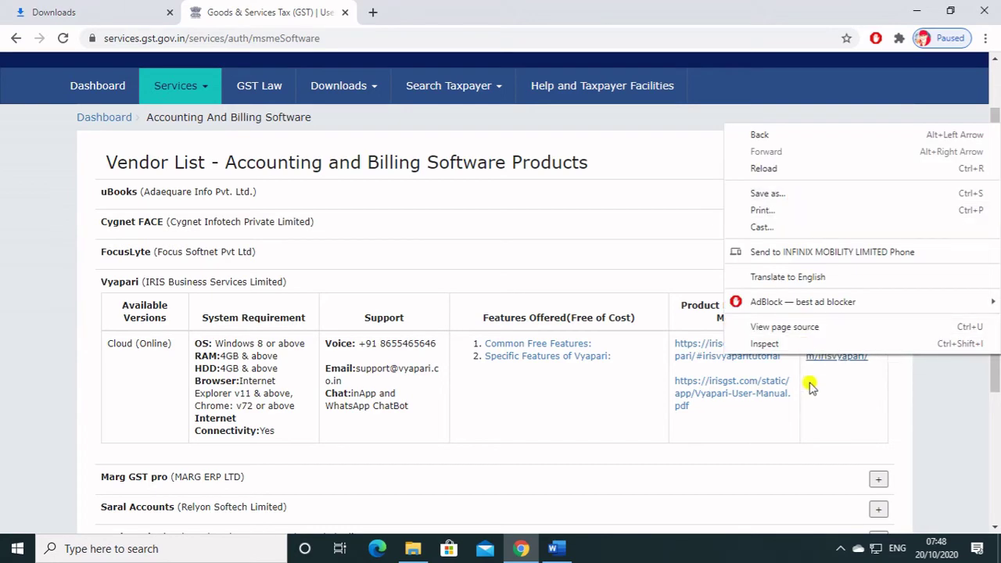
pyautogui.click(830, 358)
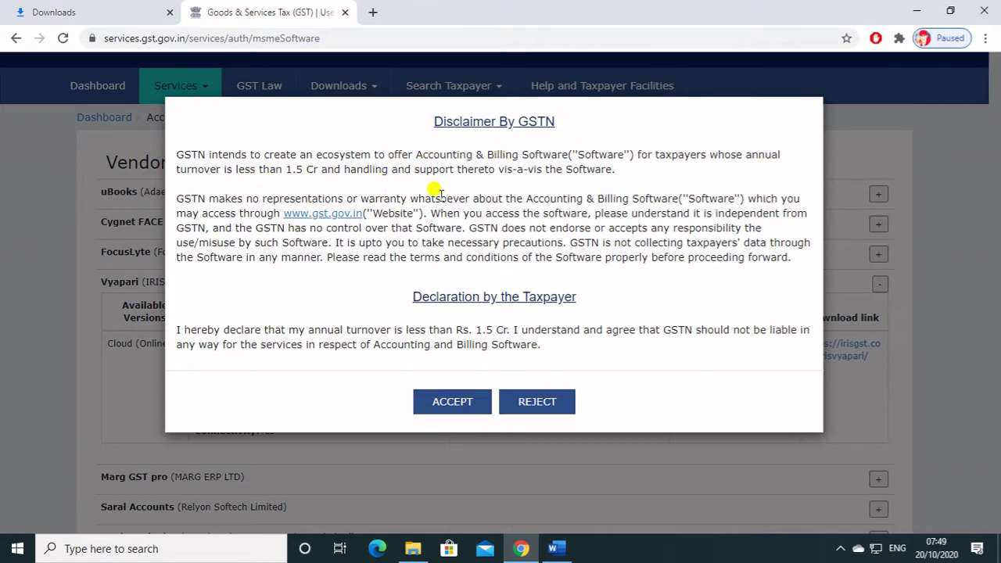
pyautogui.click(438, 402)
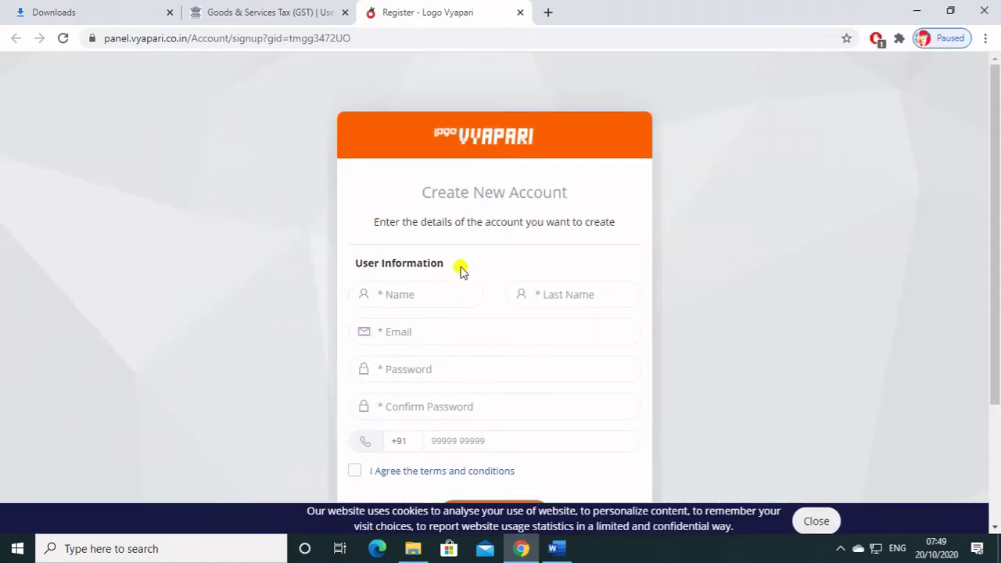
pyautogui.click(414, 299)
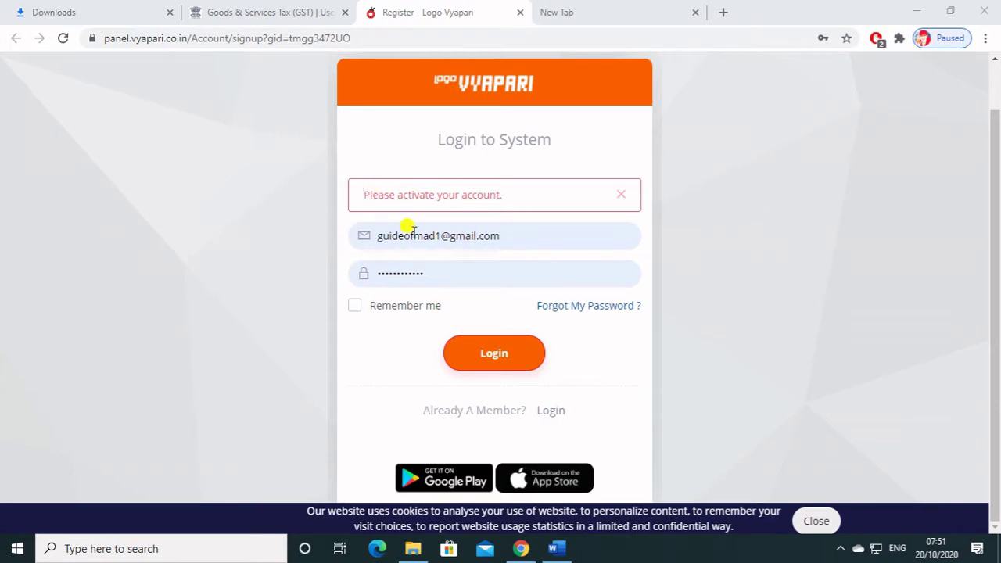
# Step: Try to log in to Logo Vyapari with the newly registered account
pyautogui.click(502, 357)
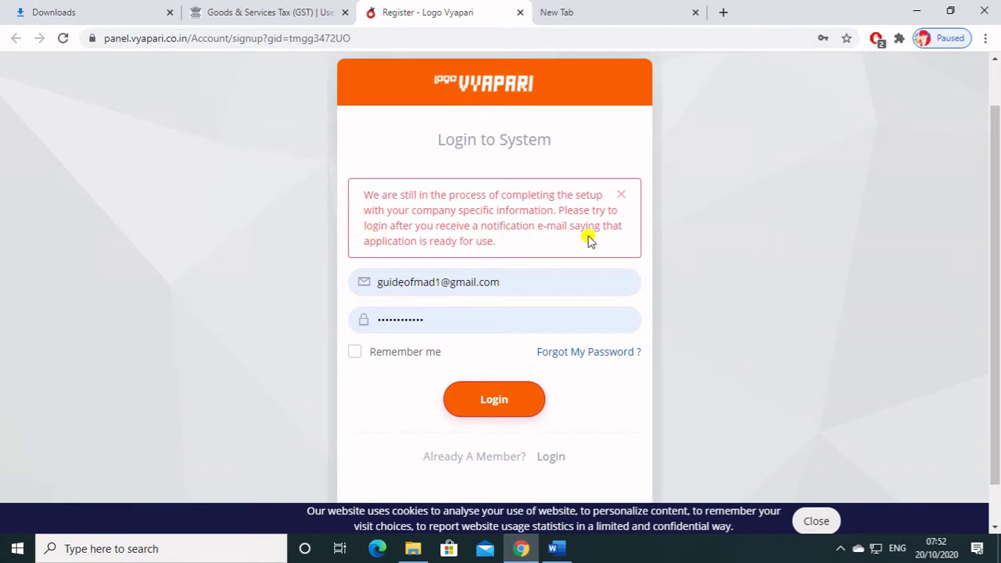
pyautogui.click(628, 17)
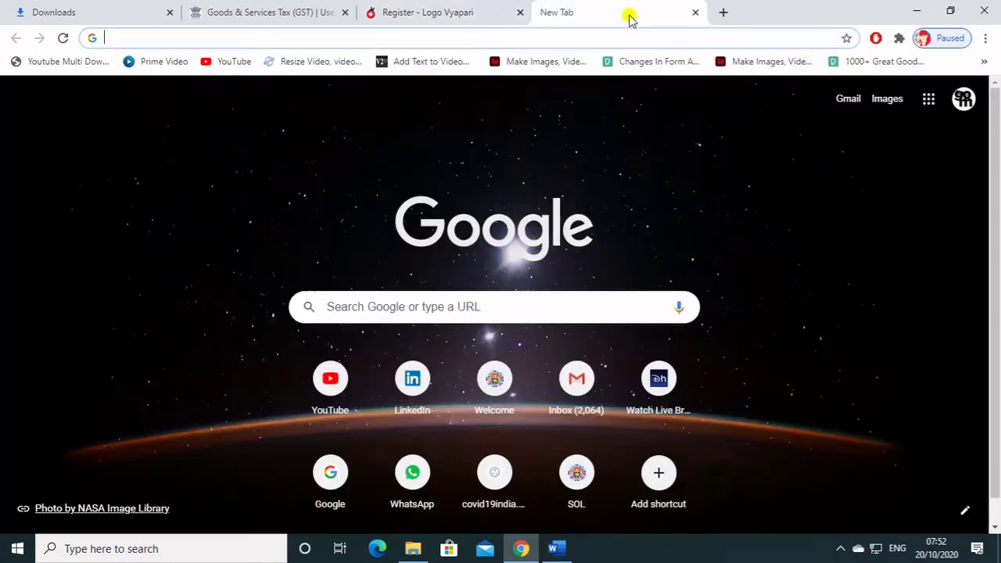
pyautogui.click(446, 16)
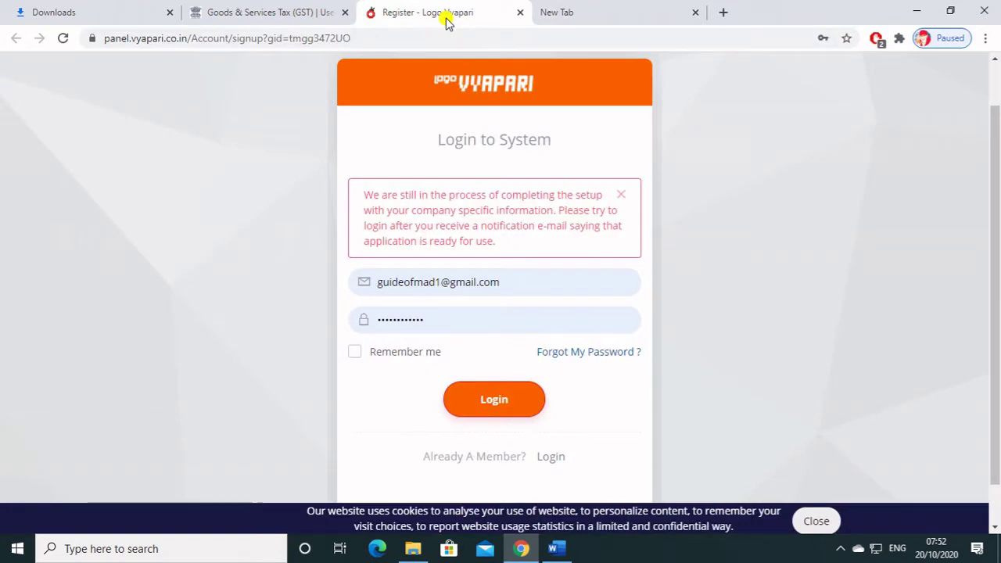
# Step: Open the Logo Vyapari activation email in Gmail and follow its account activation link
pyautogui.click(595, 13)
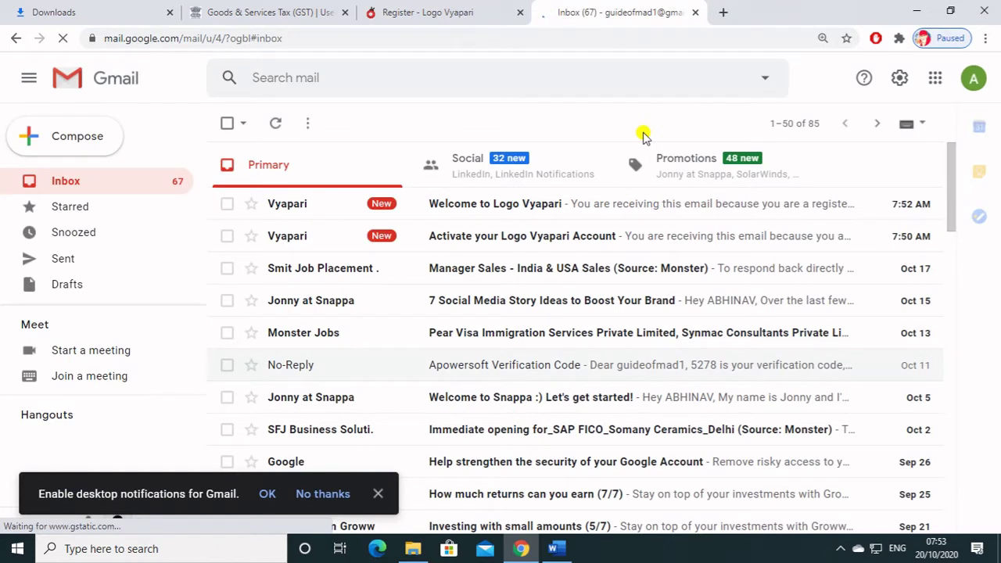
pyautogui.click(501, 240)
pyautogui.scroll(-3, 548, 315)
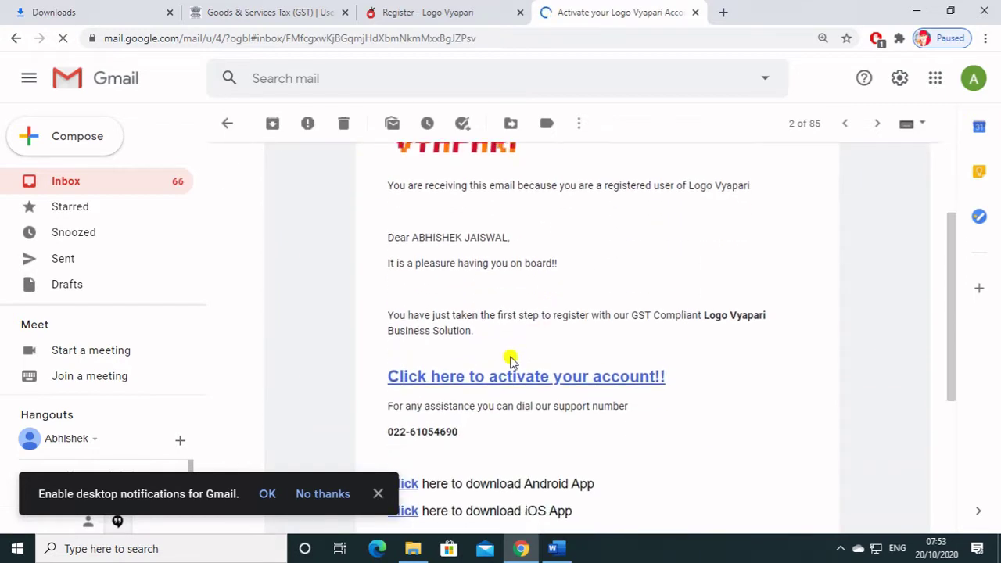
pyautogui.click(505, 379)
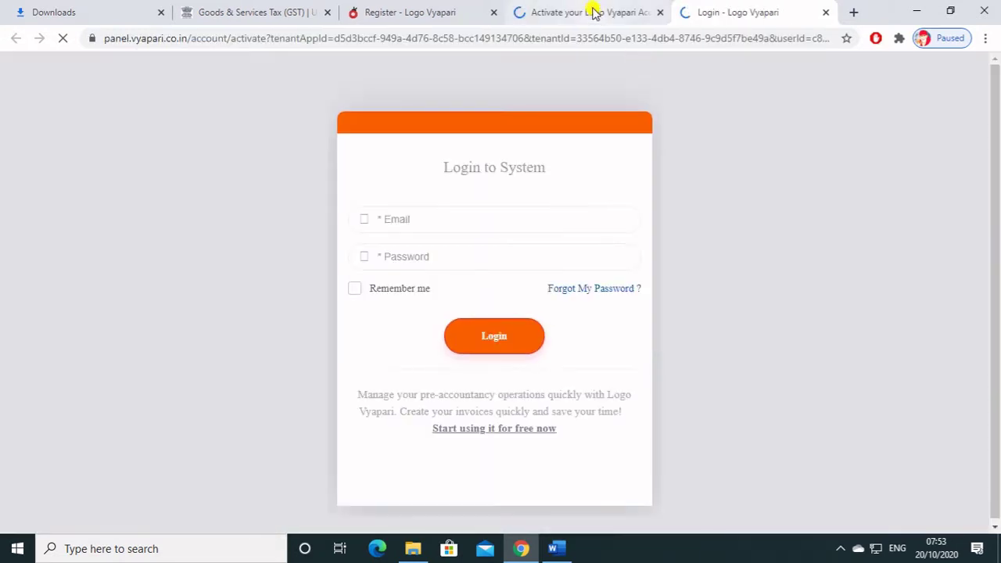
# Step: Log in to the activated Logo Vyapari account and dismiss the welcome message
pyautogui.scroll(-2, 579, 190)
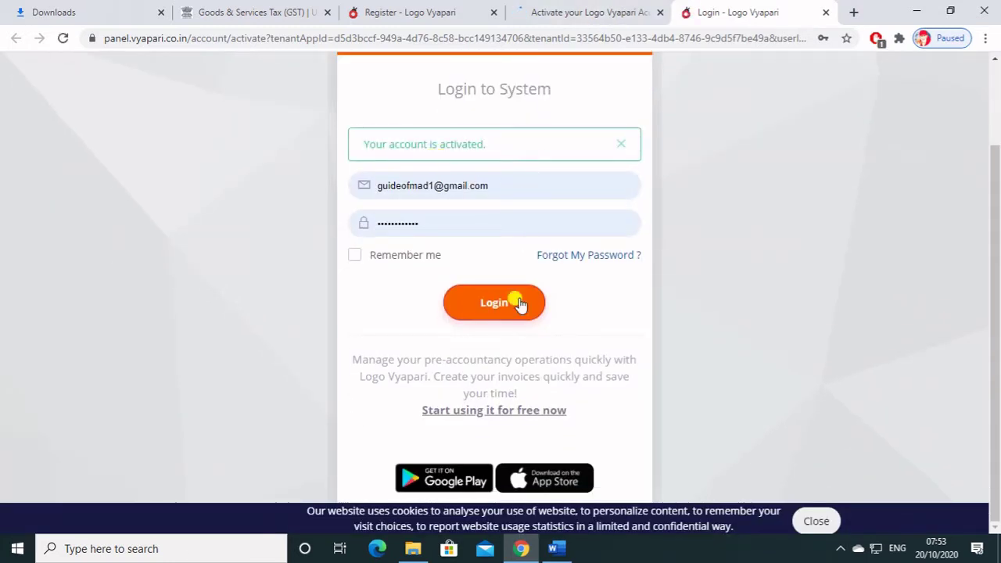
pyautogui.click(501, 319)
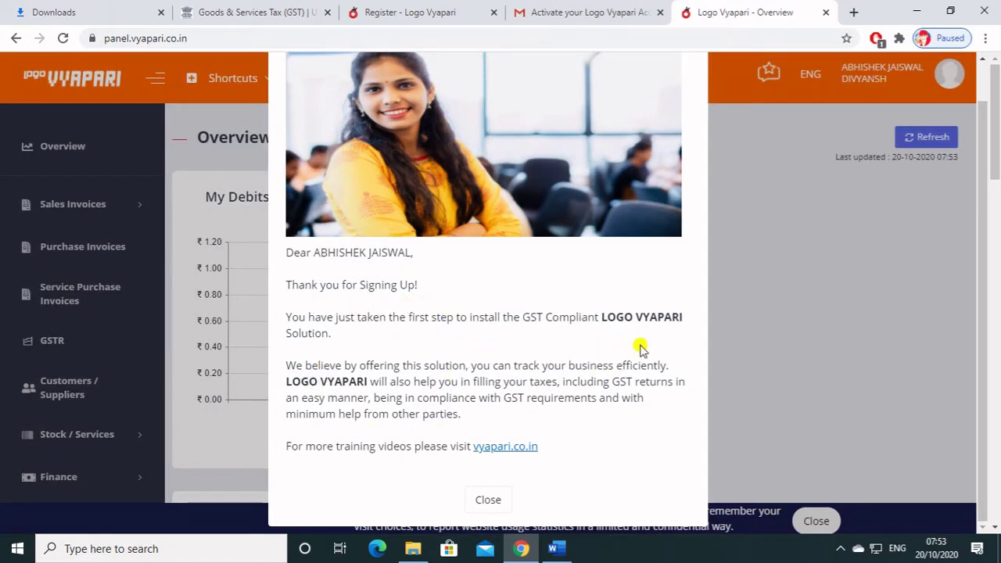
pyautogui.click(489, 500)
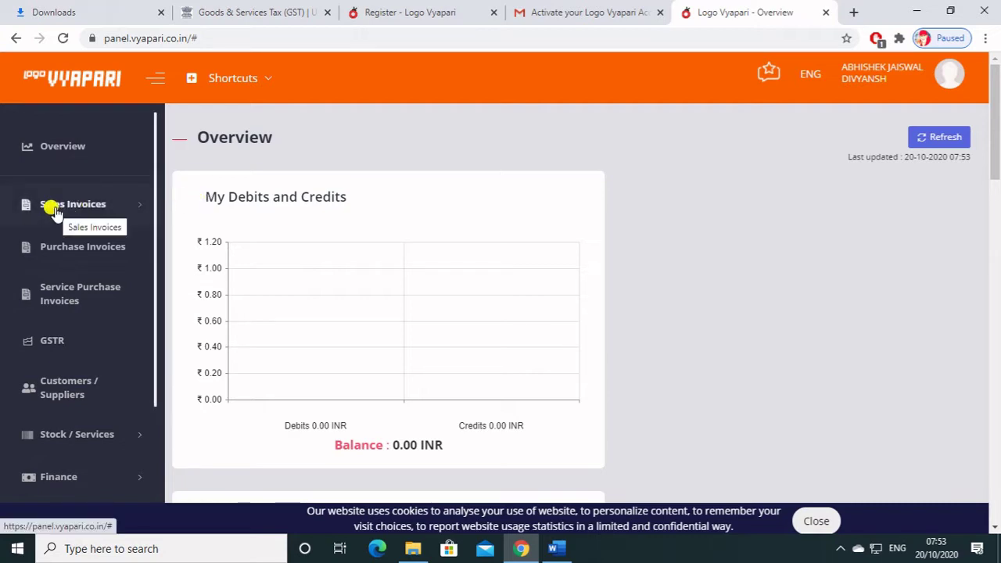
# Step: Open the company profile and start choosing an image for the company logo
pyautogui.click(961, 78)
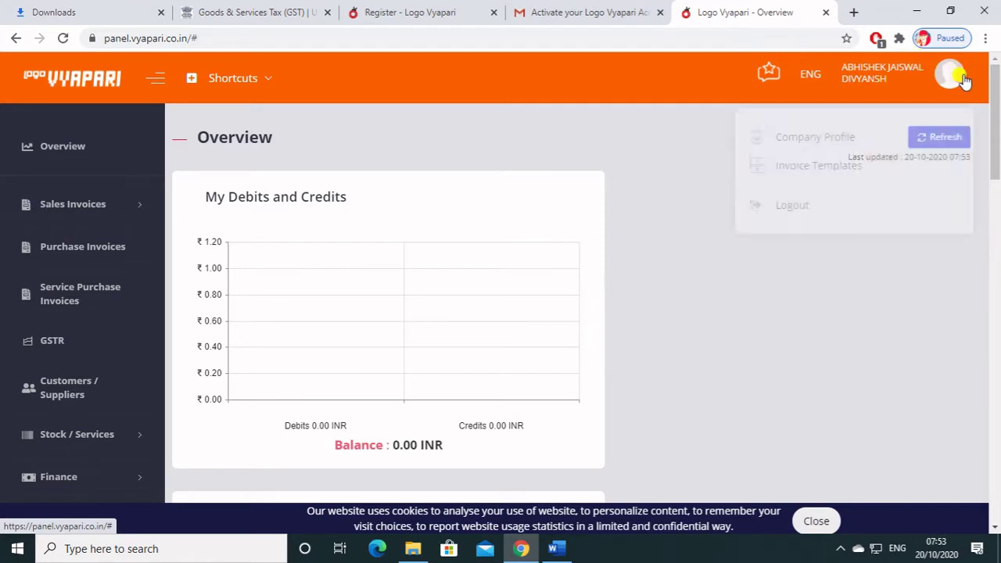
pyautogui.click(820, 133)
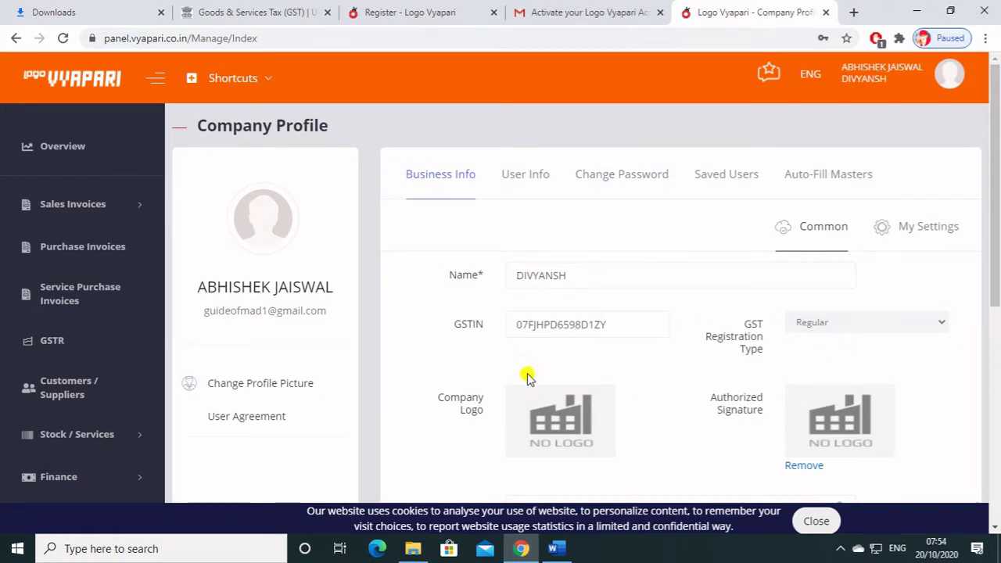
pyautogui.scroll(-1, 610, 381)
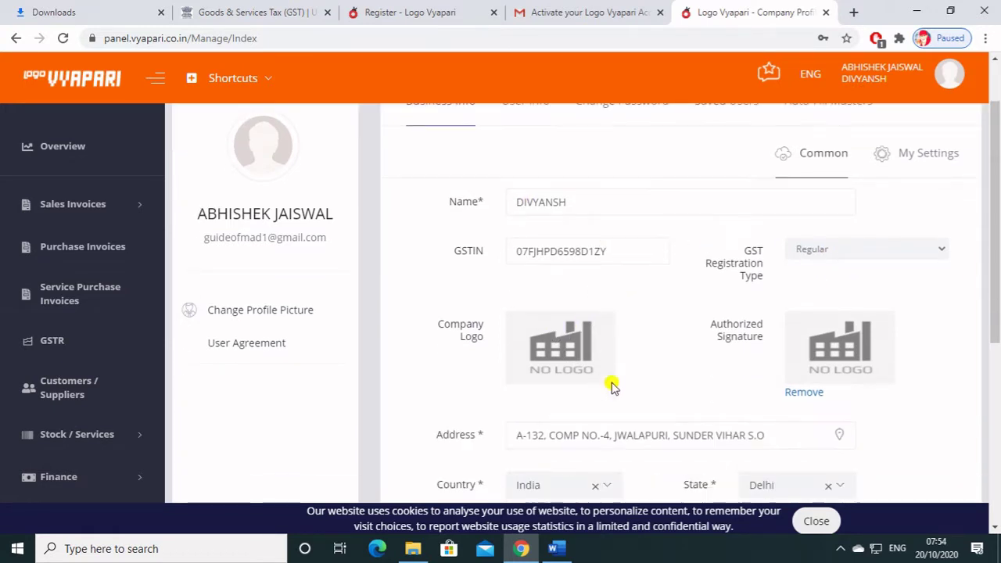
pyautogui.click(551, 348)
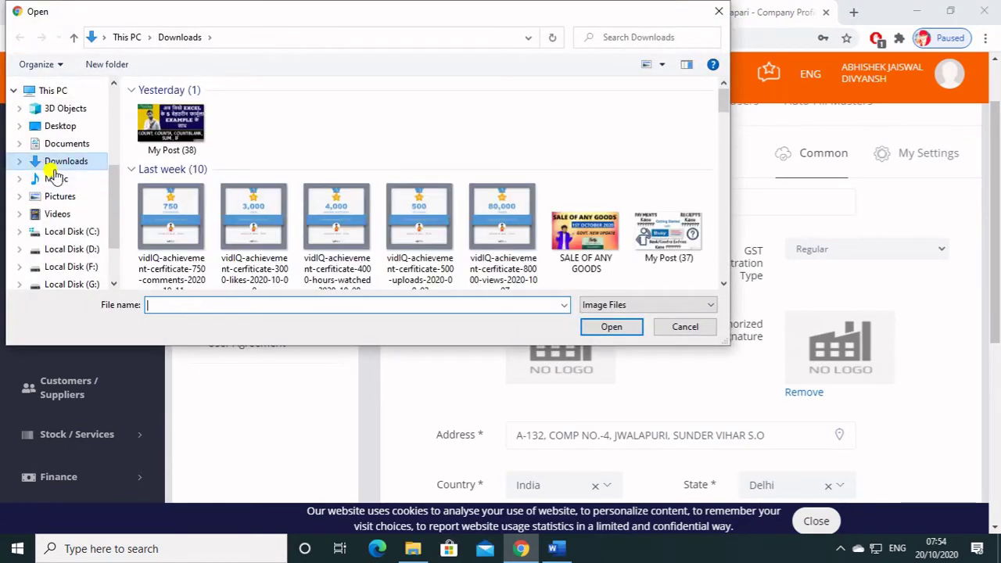
# Step: Look through the folders on drives I:, H: and F: for a company logo image
pyautogui.scroll(-1, 83, 273)
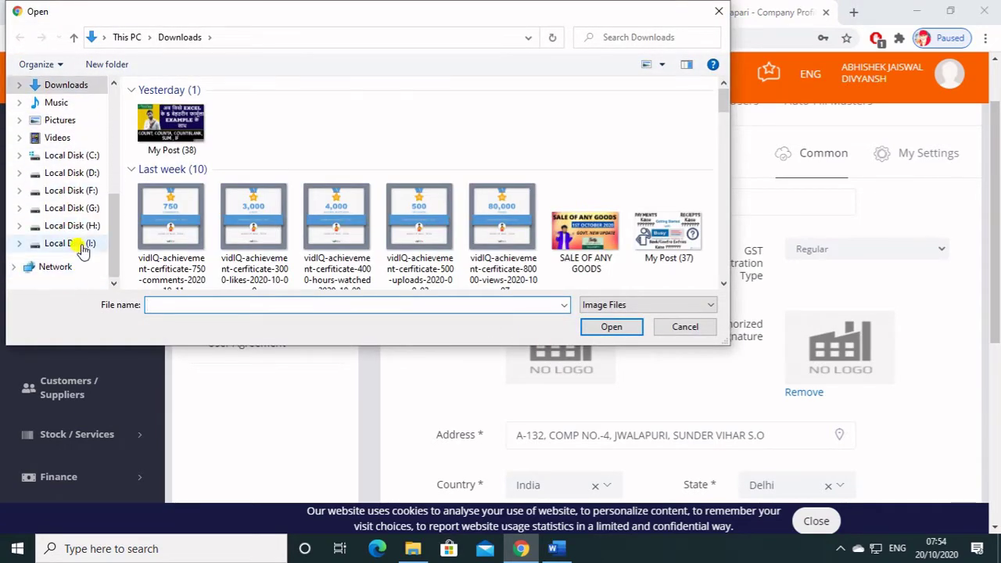
pyautogui.click(840, 549)
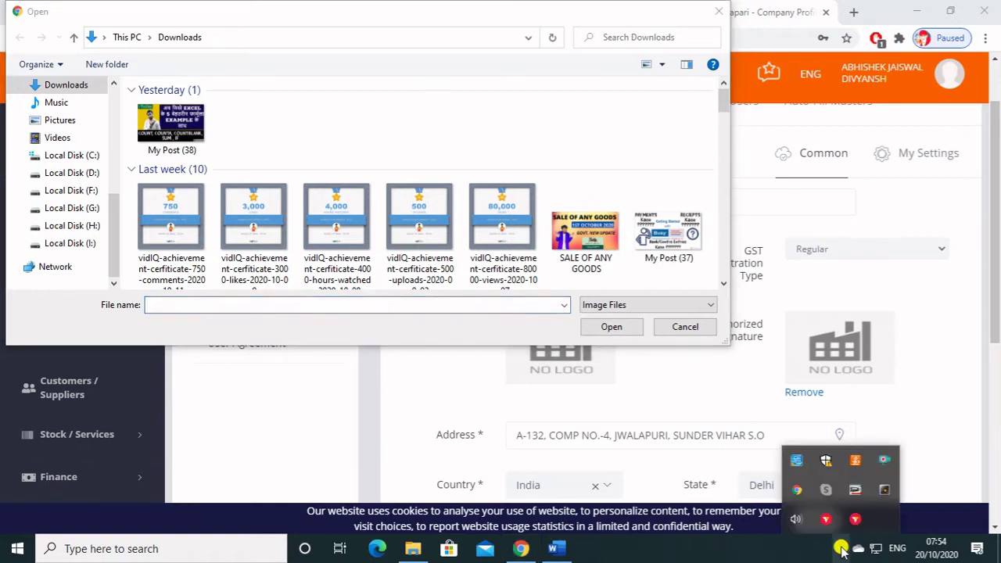
pyautogui.click(838, 548)
pyautogui.click(82, 243)
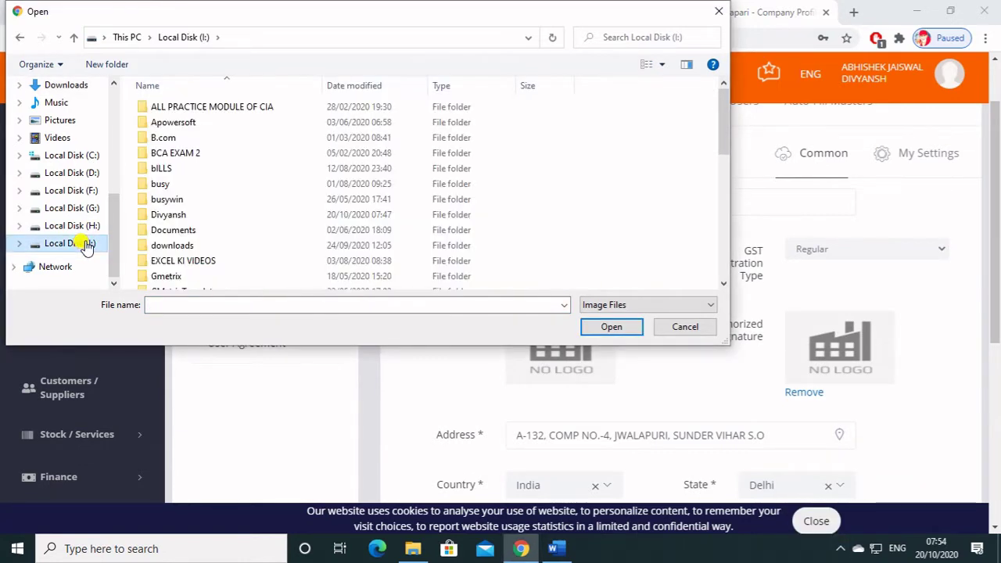
pyautogui.scroll(-1, 262, 207)
pyautogui.scroll(-1, 260, 207)
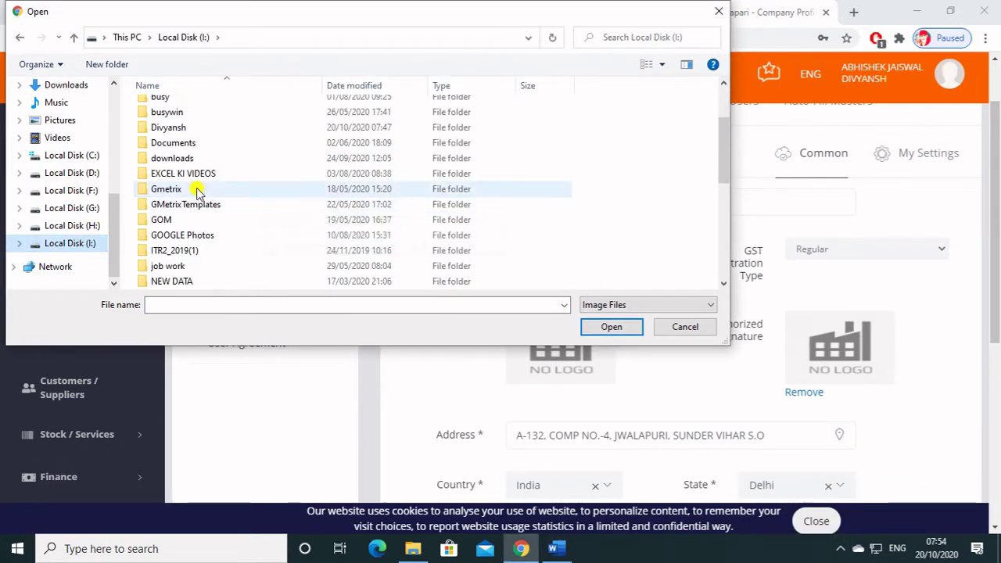
pyautogui.scroll(-3, 201, 249)
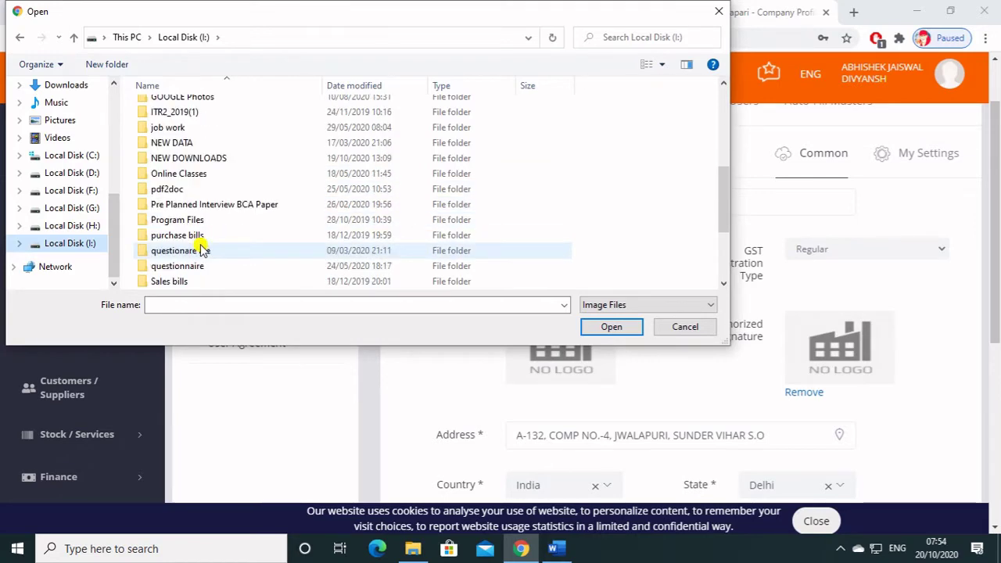
pyautogui.scroll(-3, 201, 249)
pyautogui.scroll(7, 201, 248)
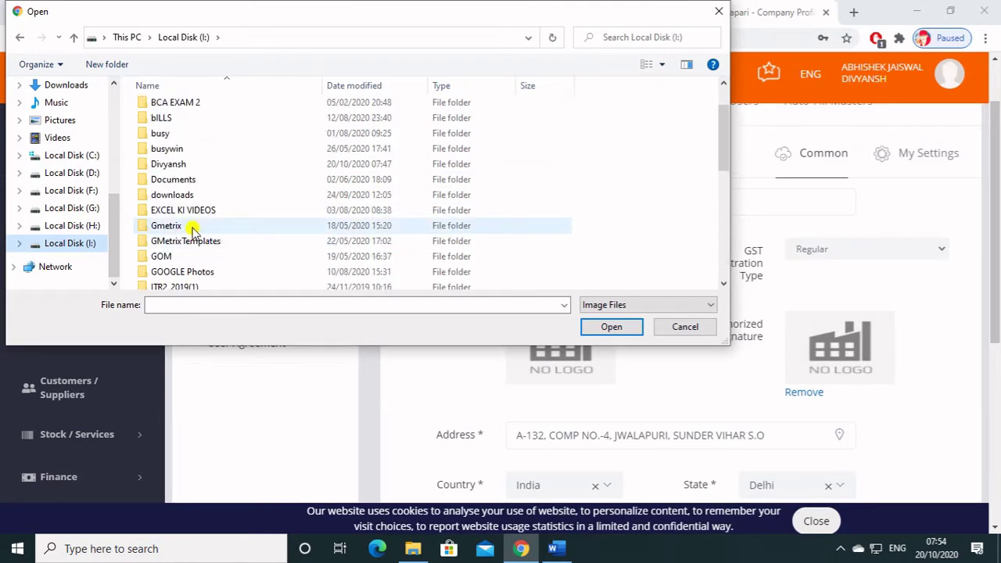
pyautogui.scroll(-1, 188, 206)
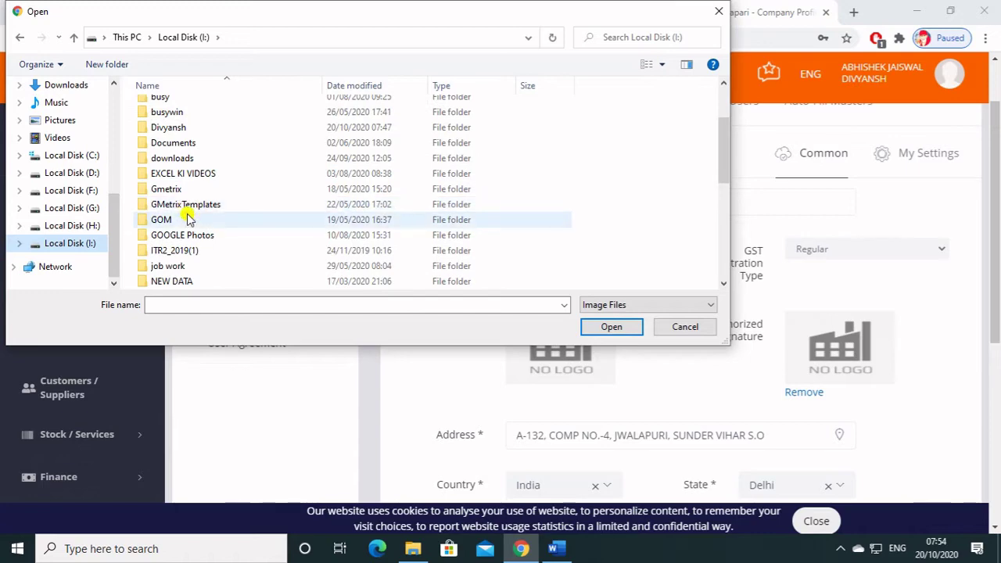
pyautogui.click(78, 227)
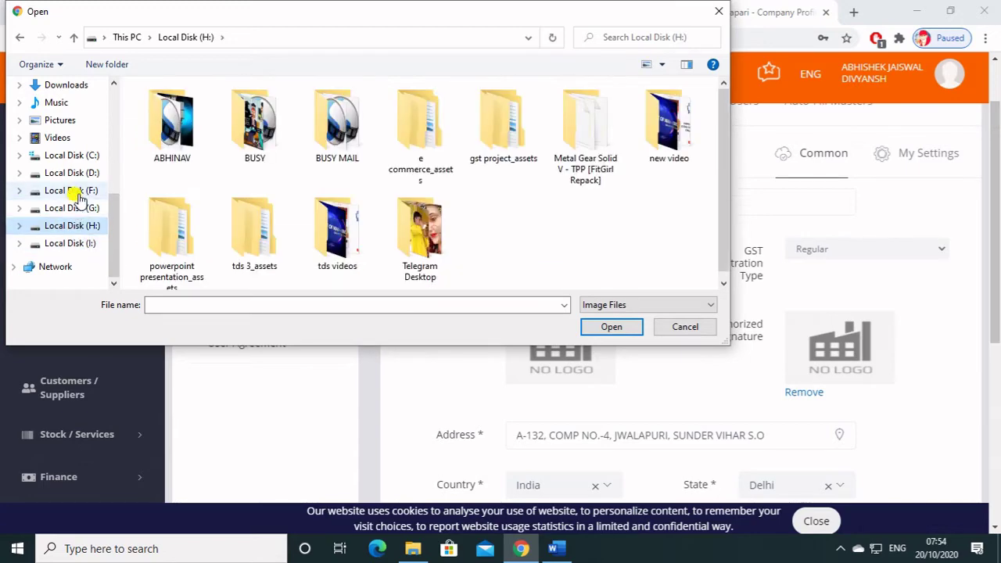
pyautogui.click(72, 191)
pyautogui.scroll(-1, 210, 221)
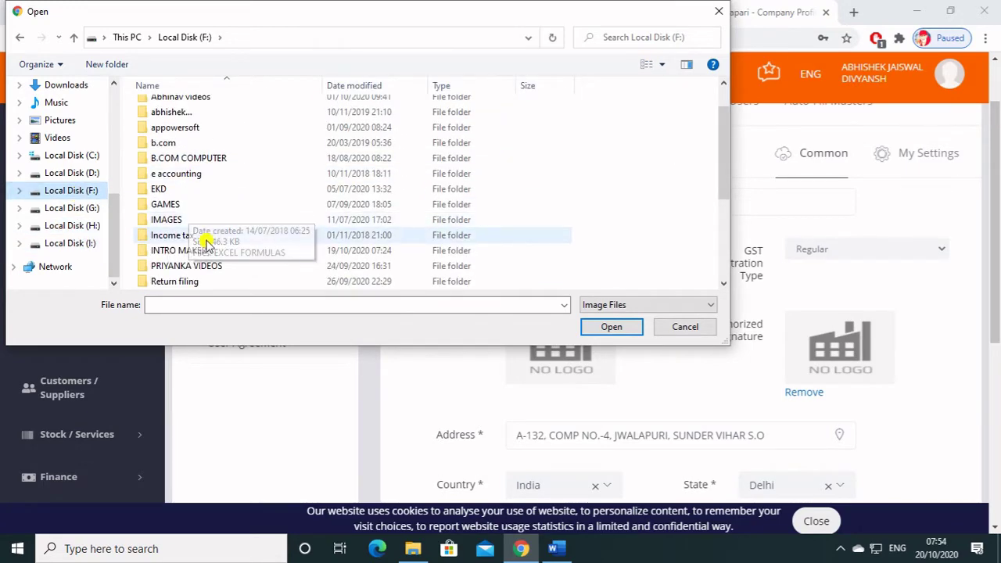
pyautogui.scroll(-1, 201, 247)
pyautogui.scroll(2, 202, 251)
pyautogui.scroll(-4, 202, 250)
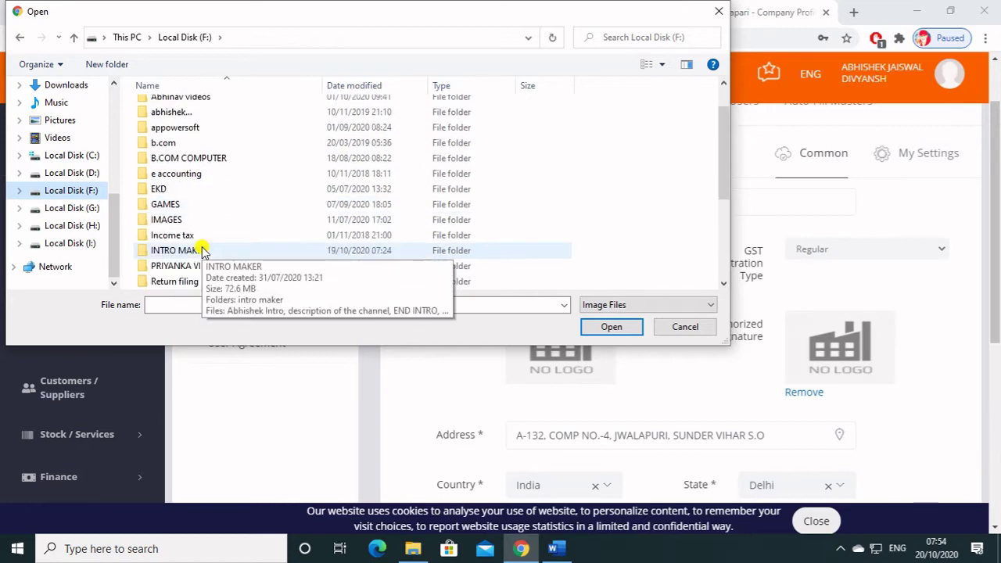
# Step: Upload the image "logo" from the HatchfulExport-All folder on drive G: as the company logo
pyautogui.click(72, 208)
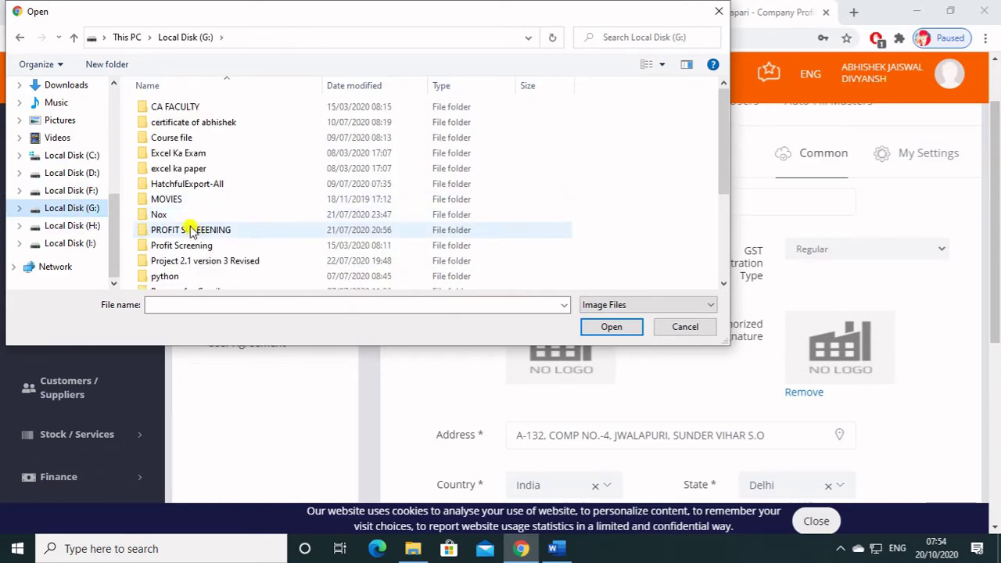
pyautogui.doubleClick(187, 184)
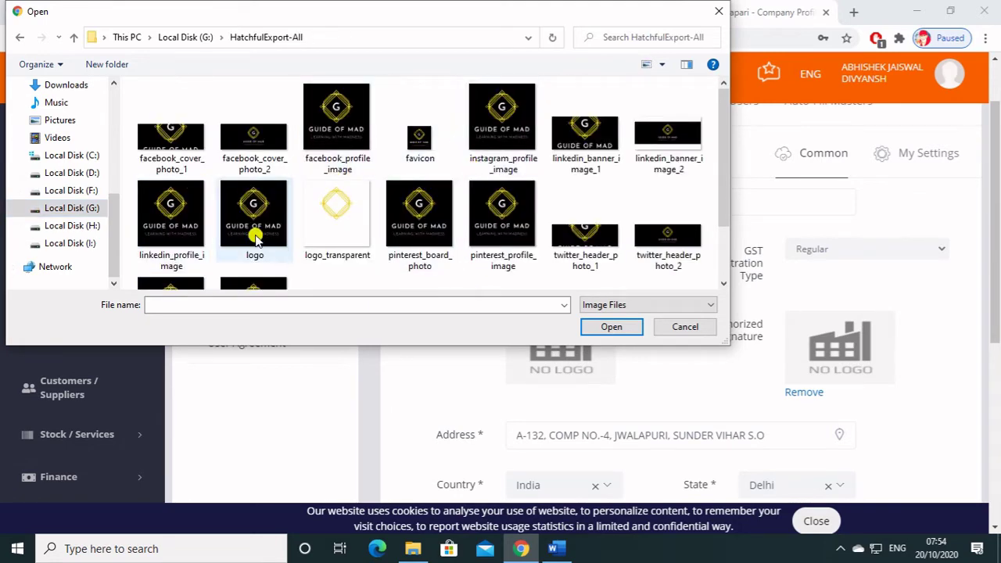
pyautogui.click(257, 238)
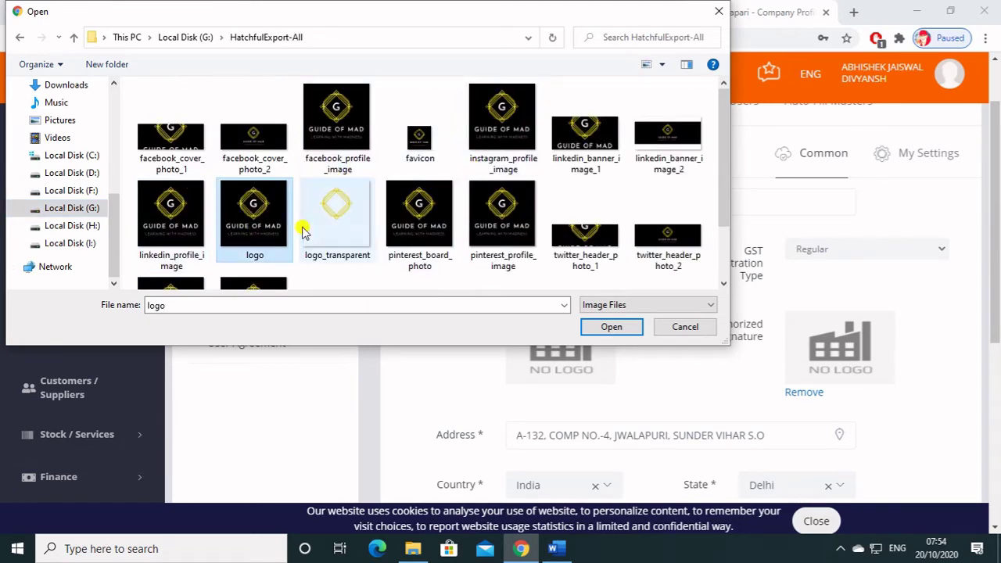
pyautogui.click(614, 327)
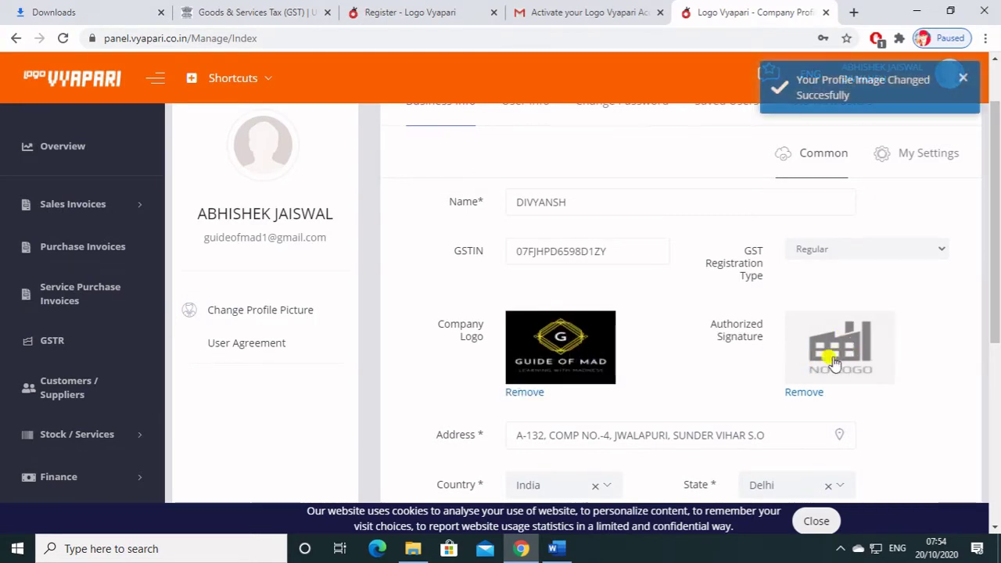
# Step: Review the company profile's business information, user information, password change and saved users sections
pyautogui.scroll(-5, 837, 357)
pyautogui.scroll(5, 724, 344)
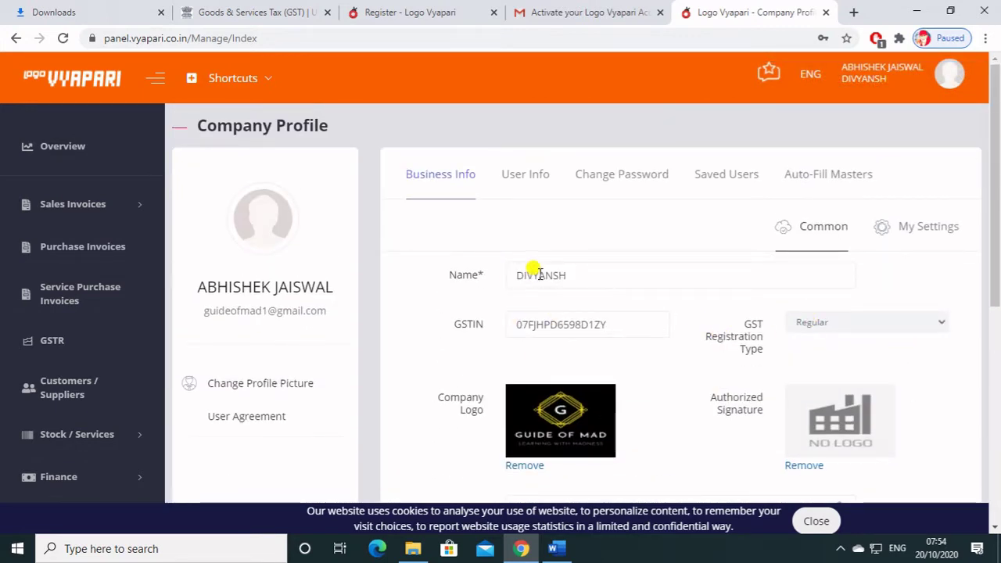
pyautogui.click(532, 178)
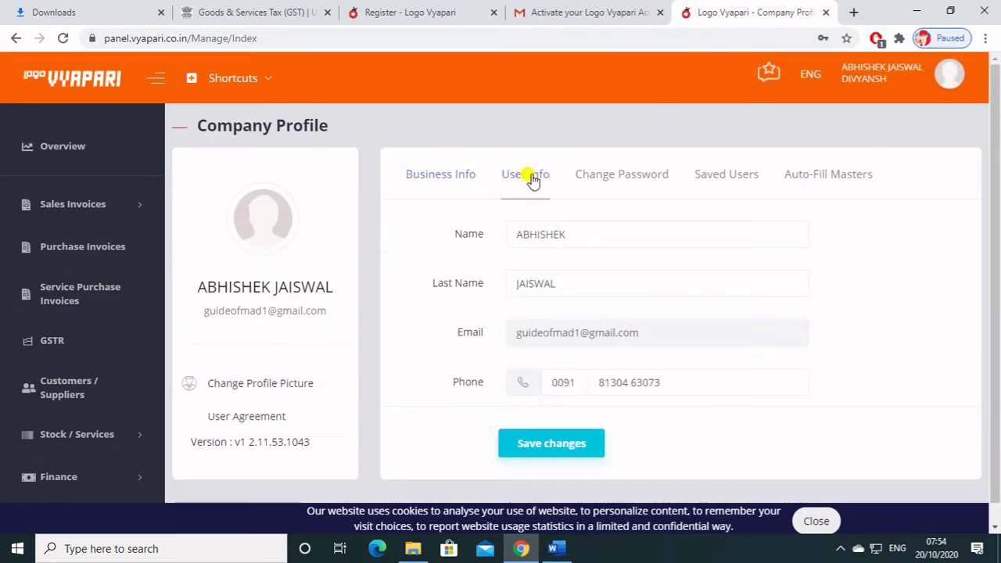
pyautogui.click(612, 182)
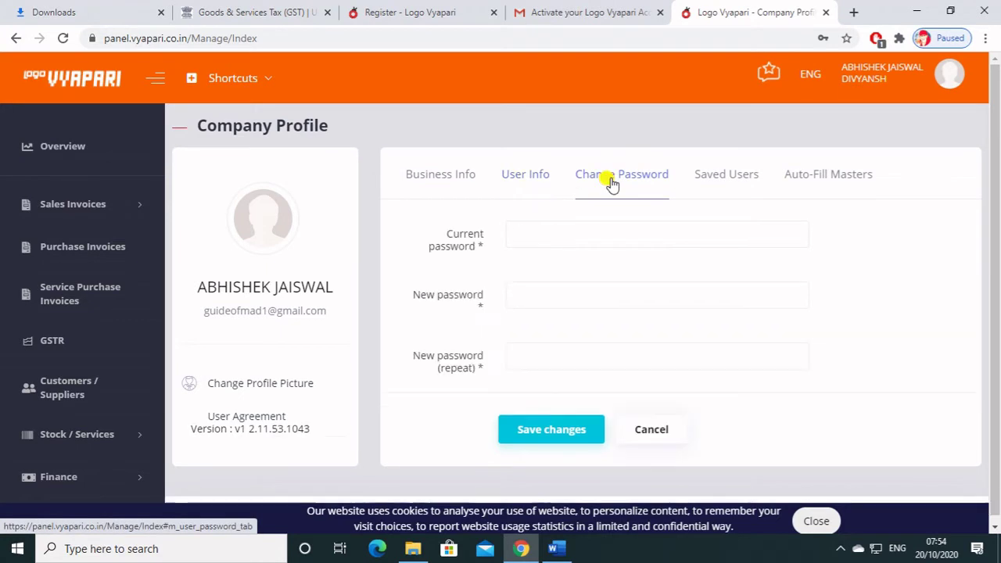
pyautogui.click(712, 183)
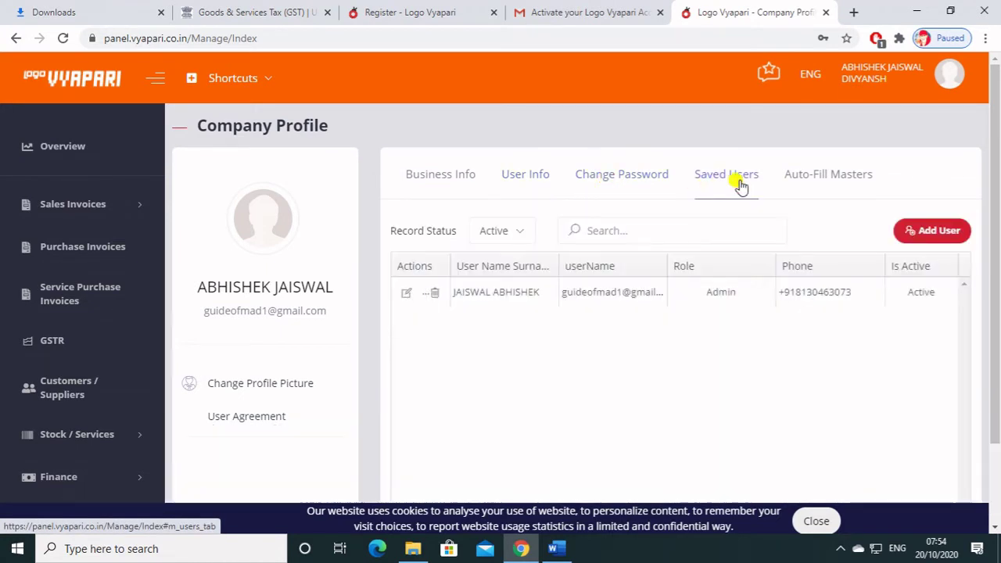
# Step: Review the auto-fill masters setup steps in the company profile and recheck the change password and saved users sections
pyautogui.click(829, 173)
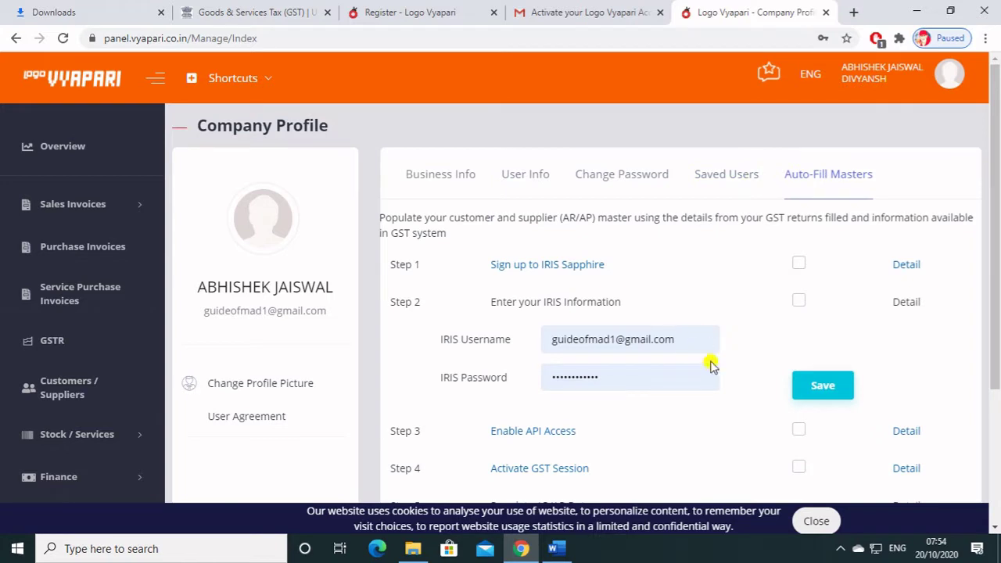
pyautogui.scroll(-1, 710, 366)
pyautogui.scroll(-1, 713, 378)
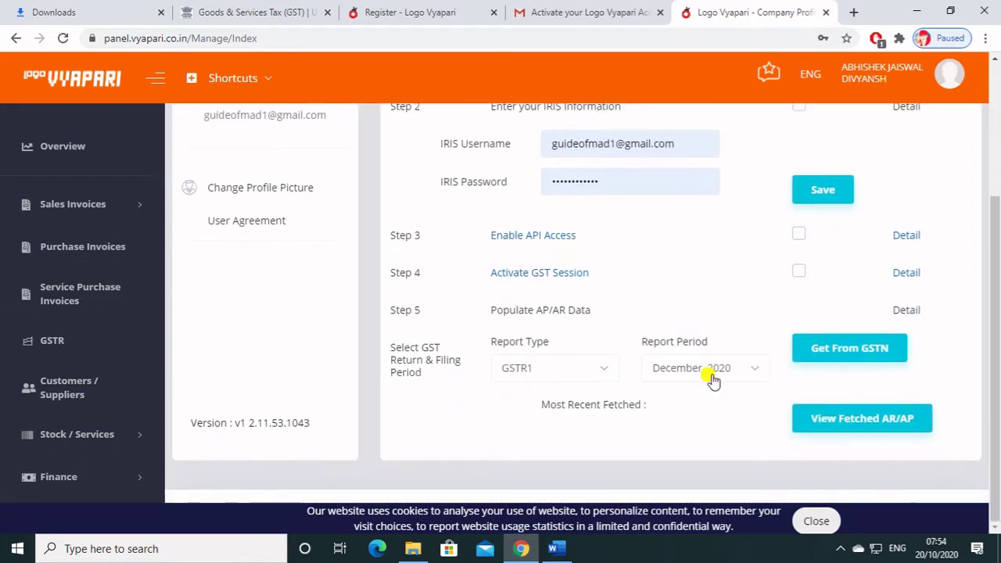
pyautogui.scroll(2, 710, 380)
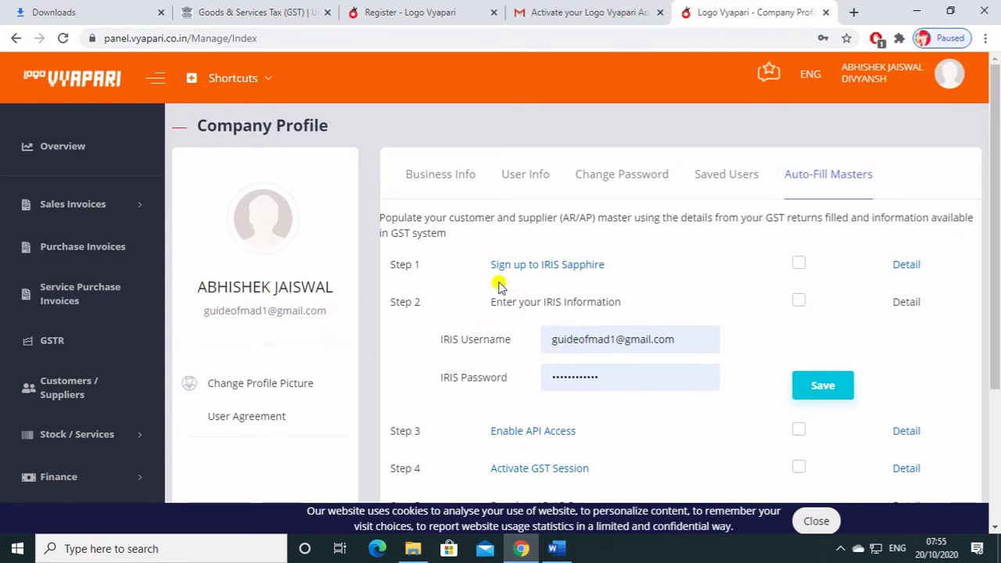
pyautogui.click(713, 184)
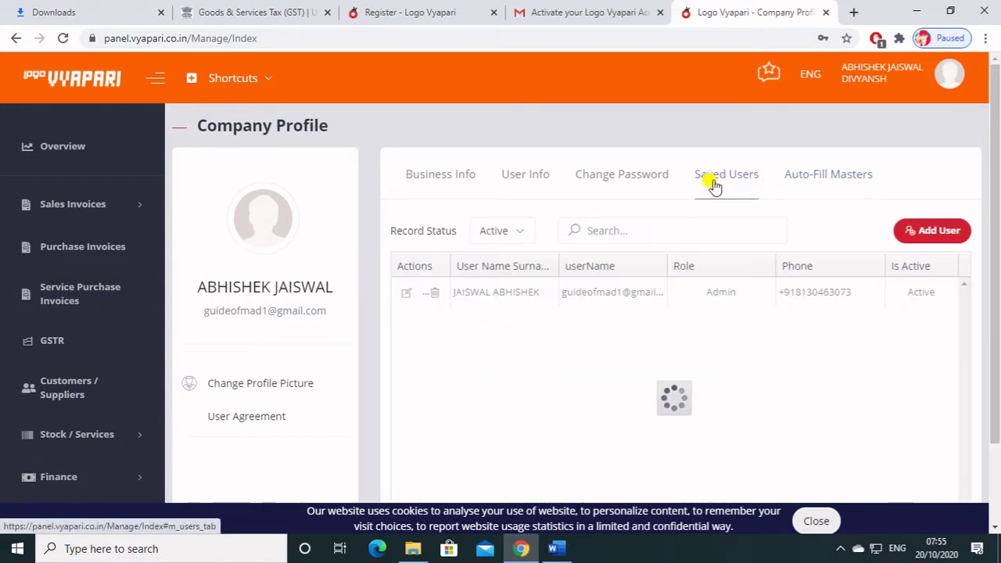
pyautogui.click(816, 182)
pyautogui.click(618, 180)
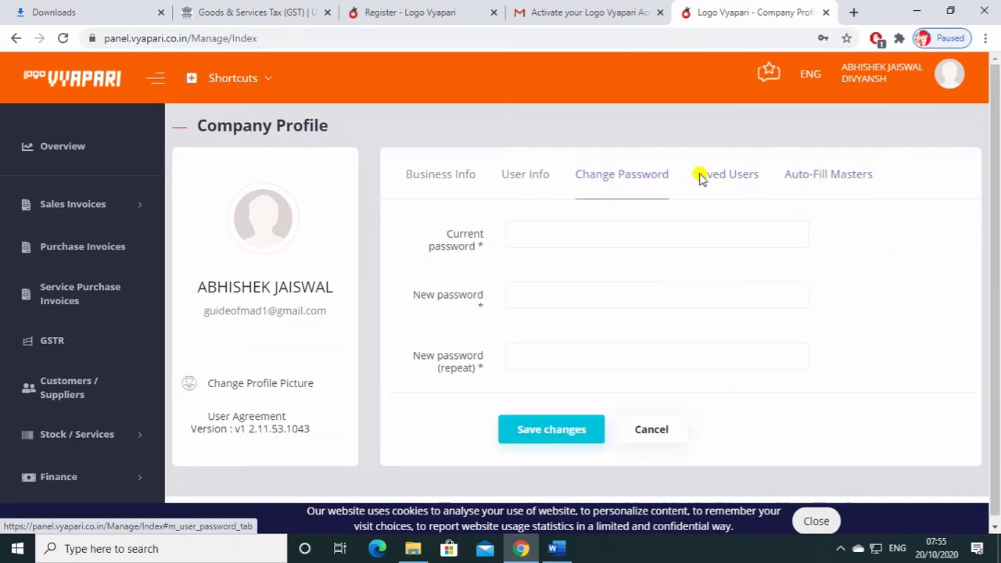
pyautogui.click(731, 178)
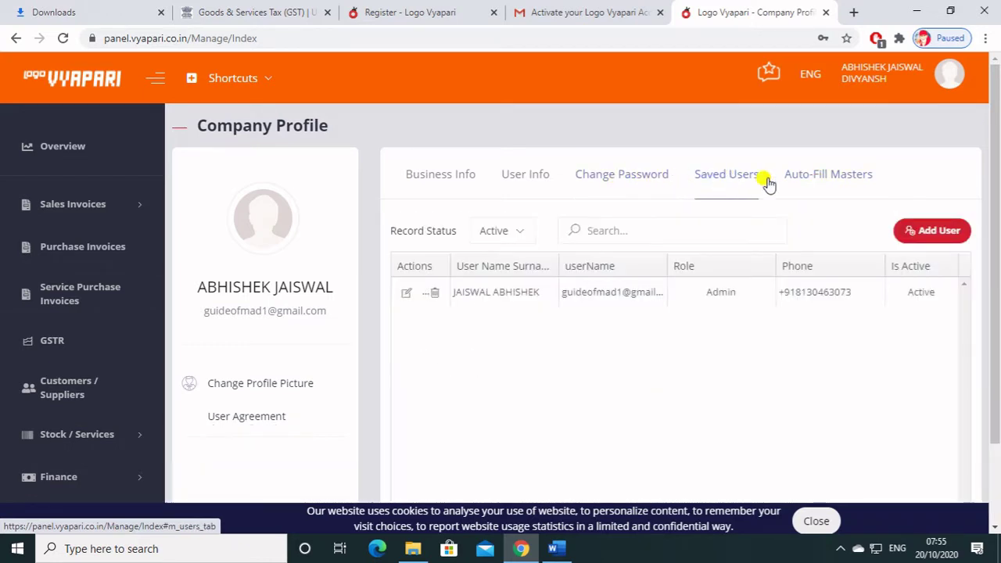
# Step: Review the invoice numbering under My Settings and the common details in the company's business information
pyautogui.click(444, 182)
pyautogui.click(931, 229)
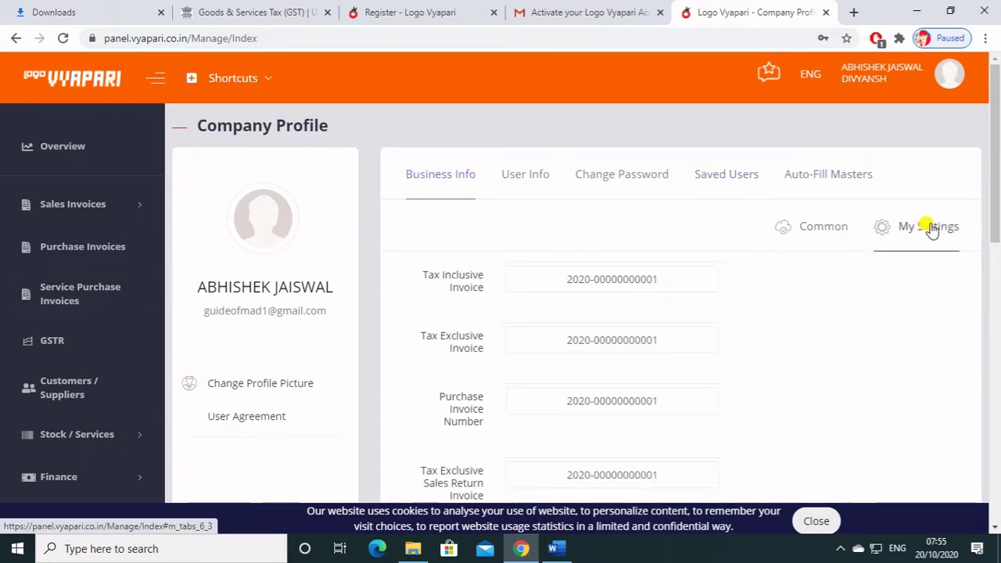
pyautogui.scroll(-9, 714, 308)
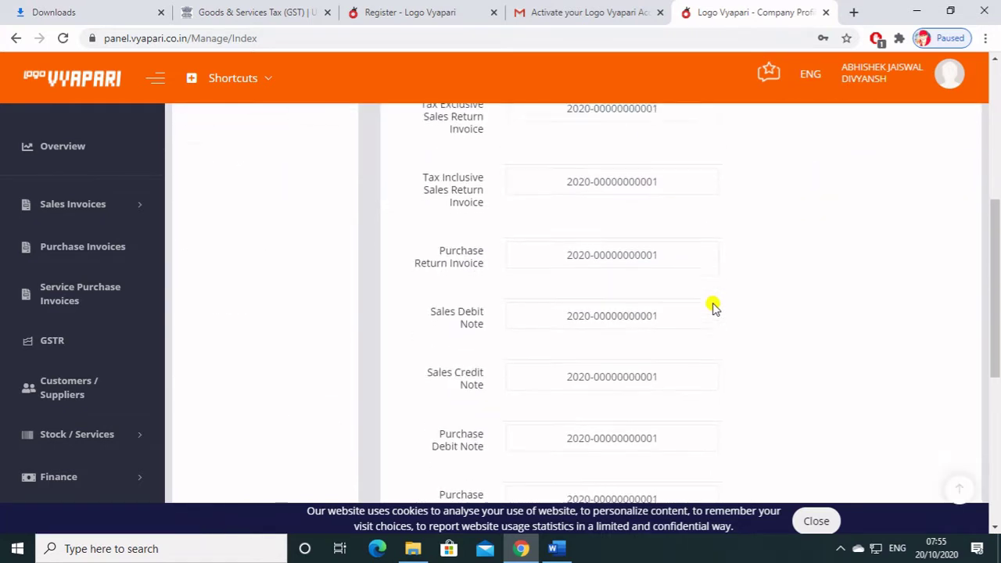
pyautogui.scroll(10, 708, 299)
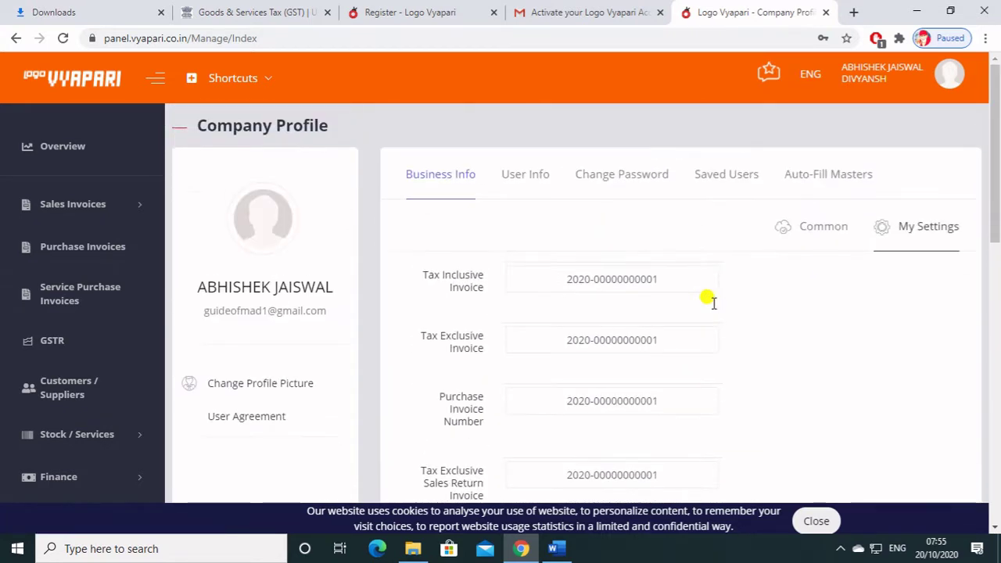
pyautogui.click(825, 232)
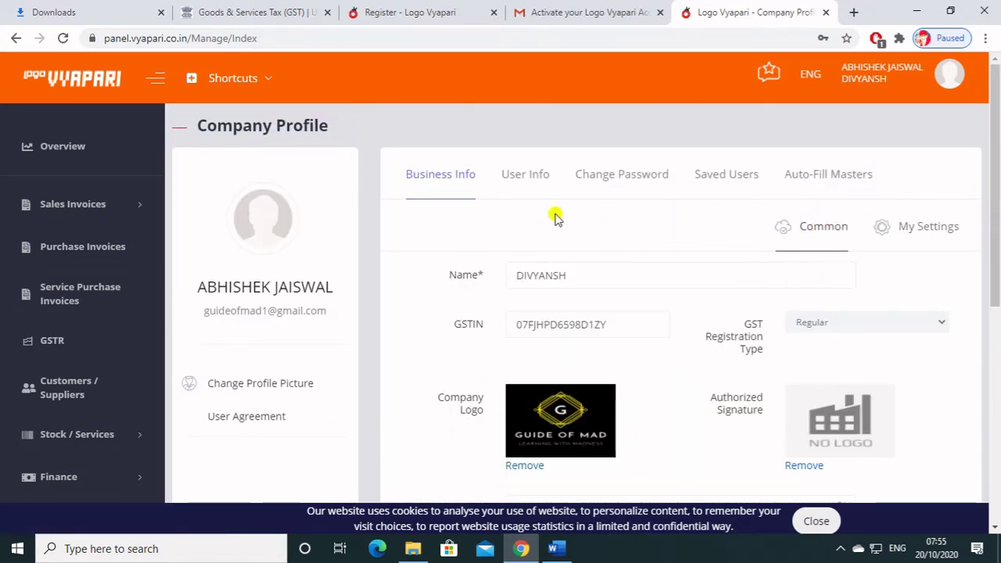
# Step: Open the purchase invoices list and translate the page into English
pyautogui.click(86, 160)
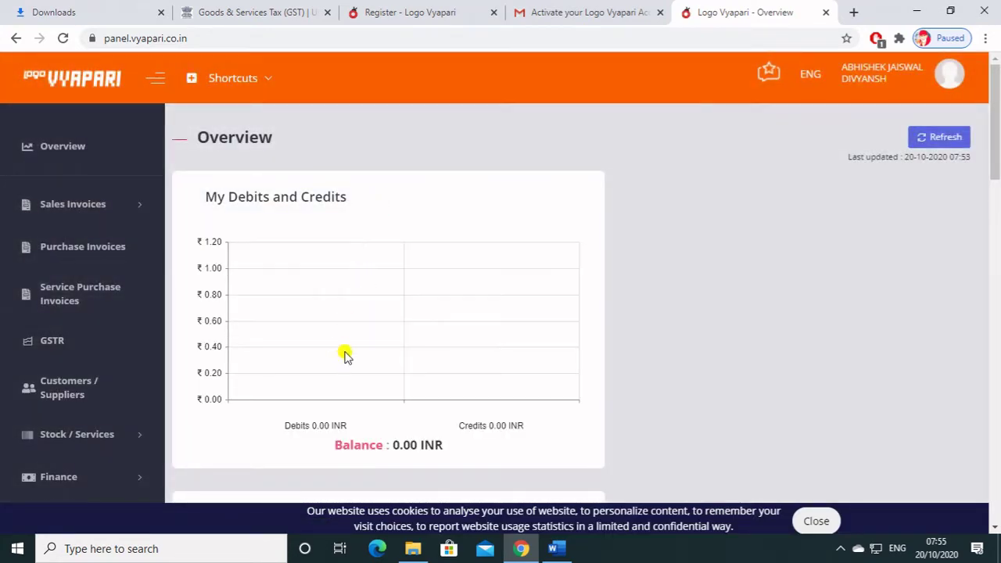
pyautogui.click(106, 248)
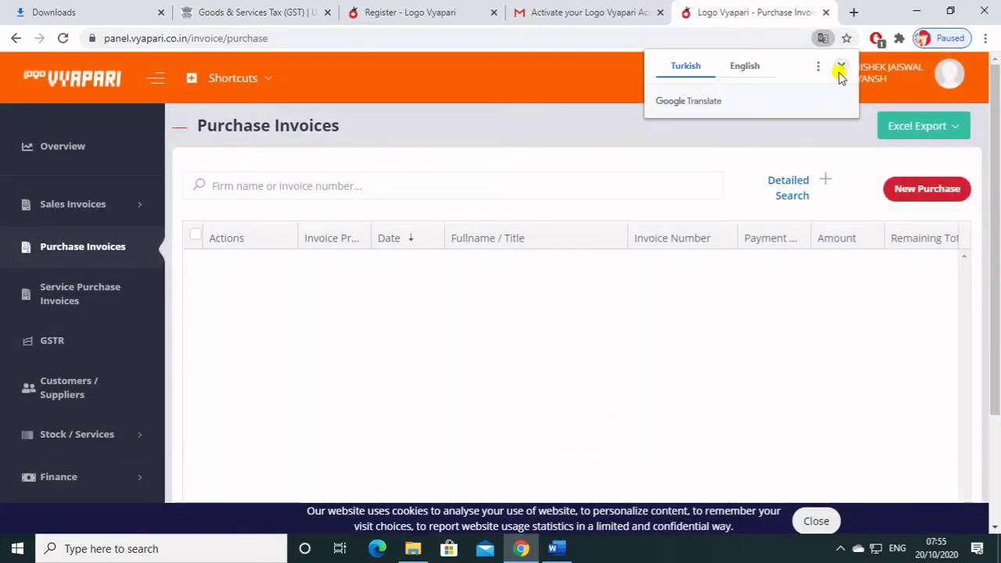
pyautogui.click(743, 68)
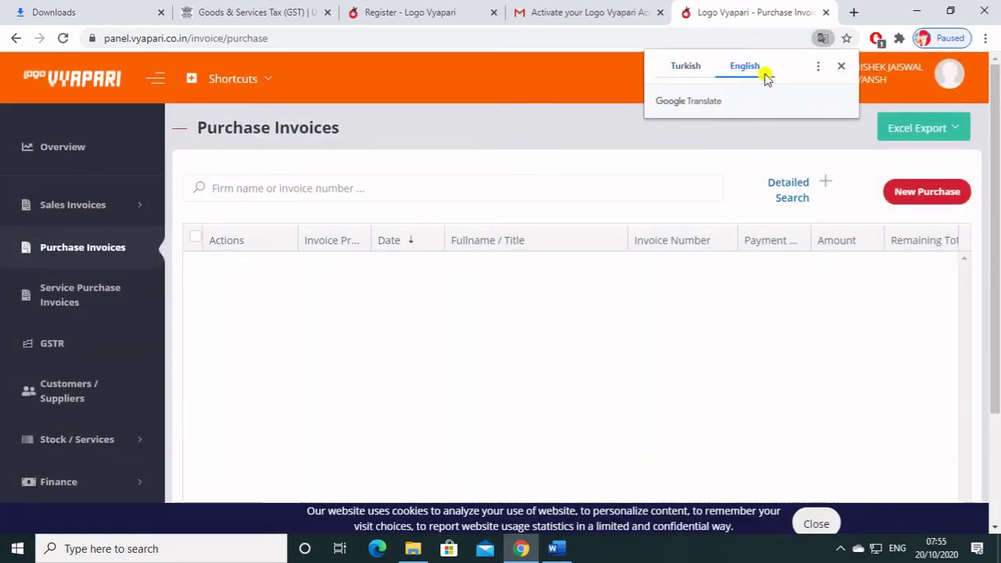
pyautogui.click(842, 67)
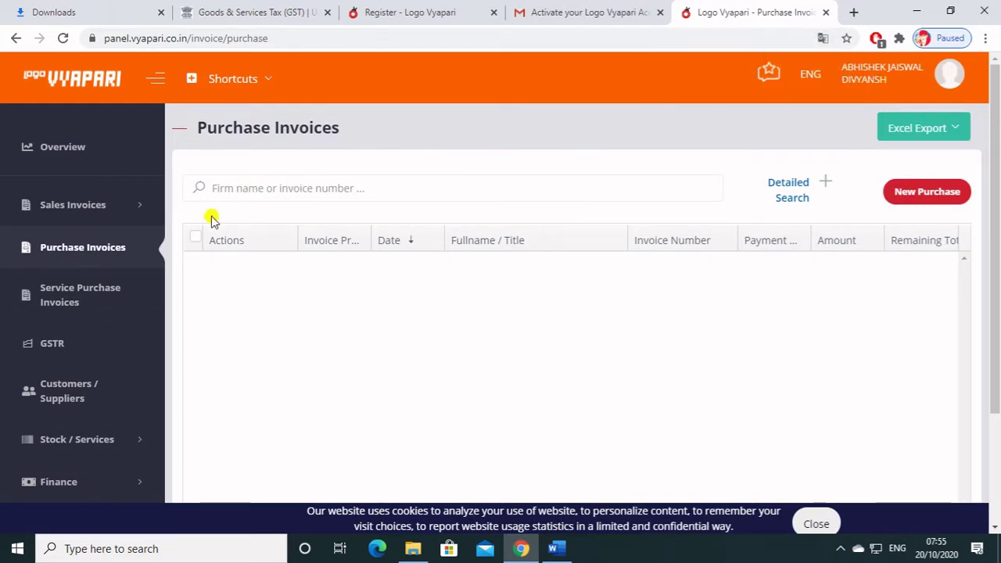
# Step: Start a new purchase invoice and add a new party to it with type Supplier and code ST-01
pyautogui.click(921, 193)
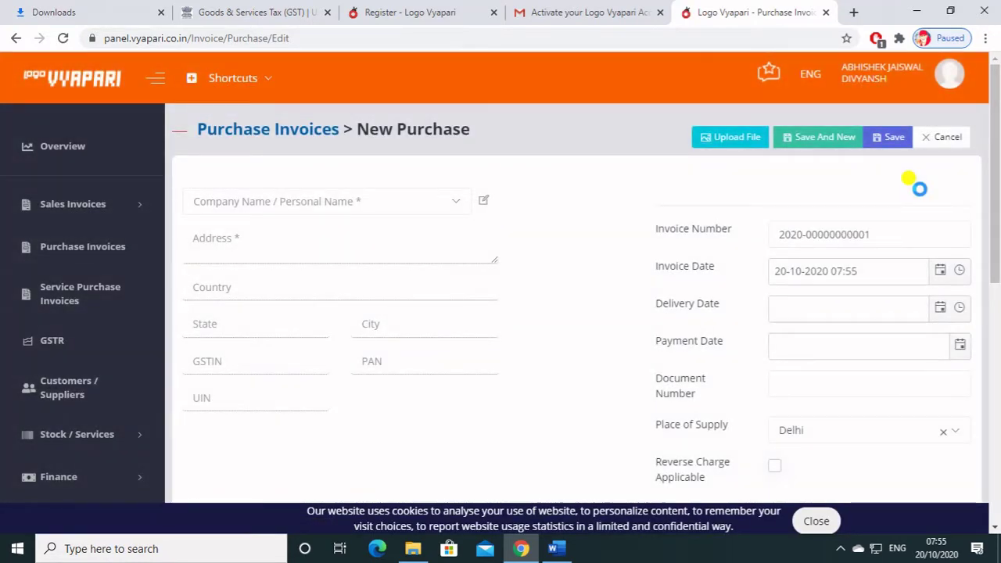
pyautogui.click(332, 202)
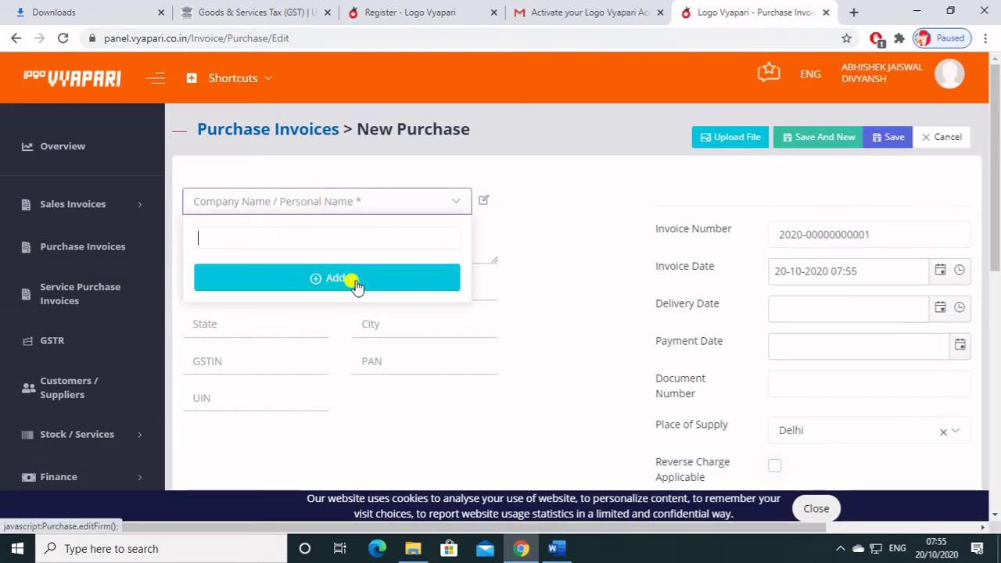
pyautogui.click(332, 281)
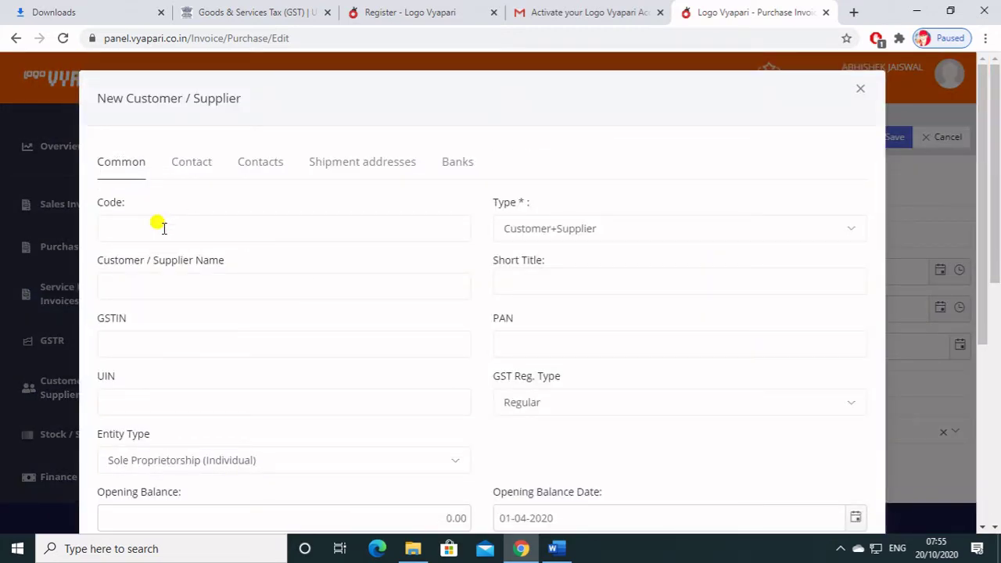
pyautogui.click(608, 232)
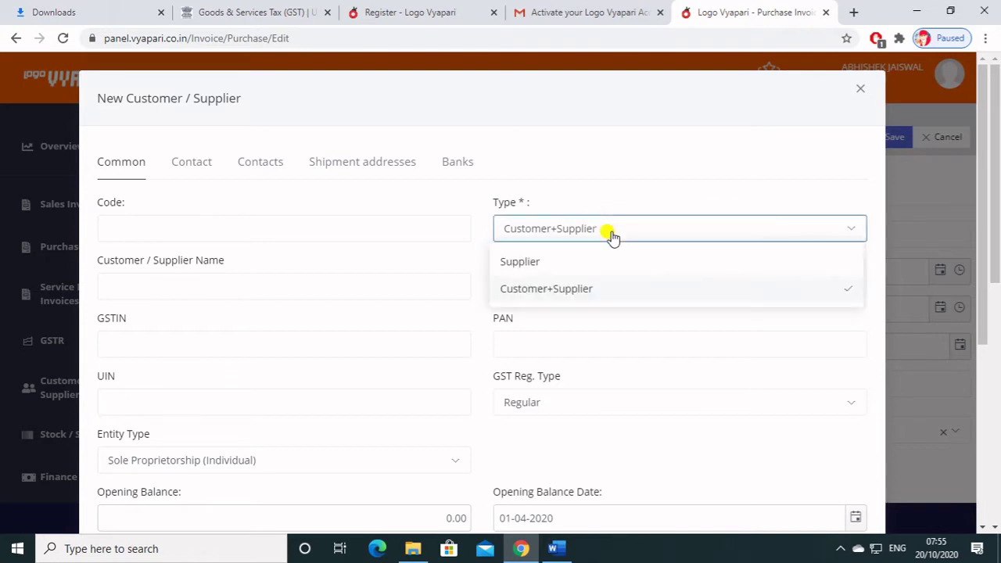
pyautogui.click(529, 262)
pyautogui.click(186, 228)
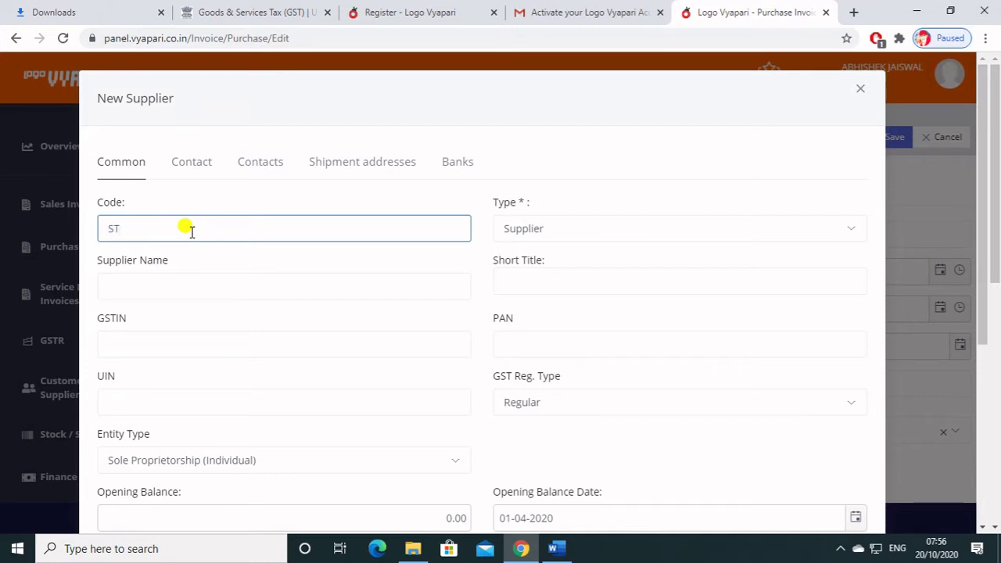
pyautogui.press('Tab')
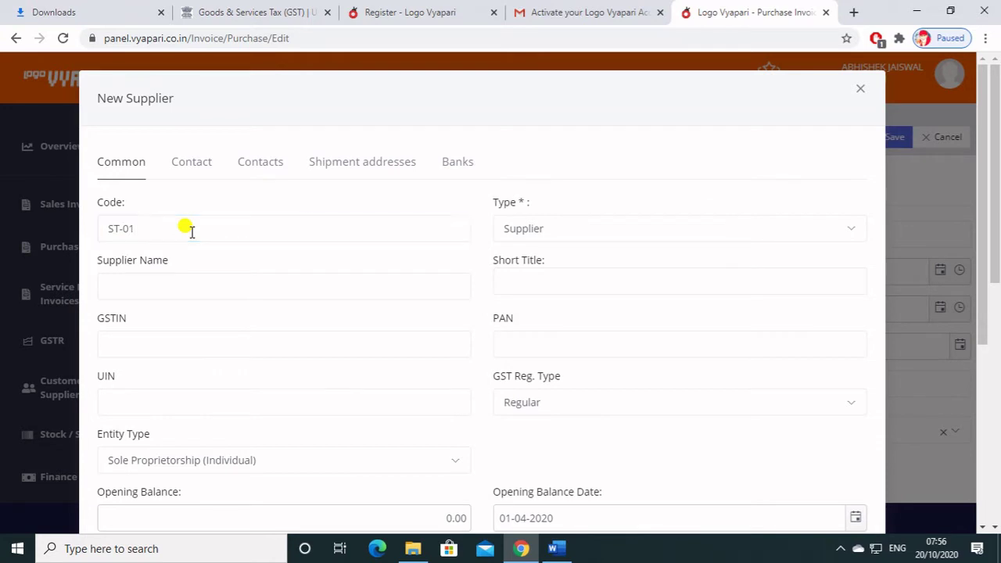
# Step: Enter the supplier's name, short title NM and GSTIN, and update the supplier details through the GSTN Portal
pyautogui.click(178, 284)
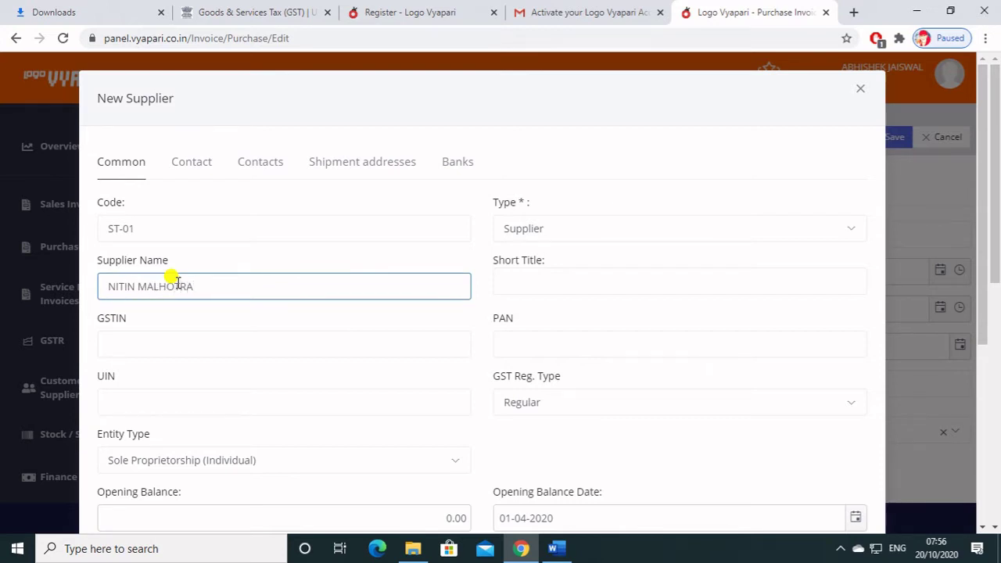
pyautogui.click(527, 285)
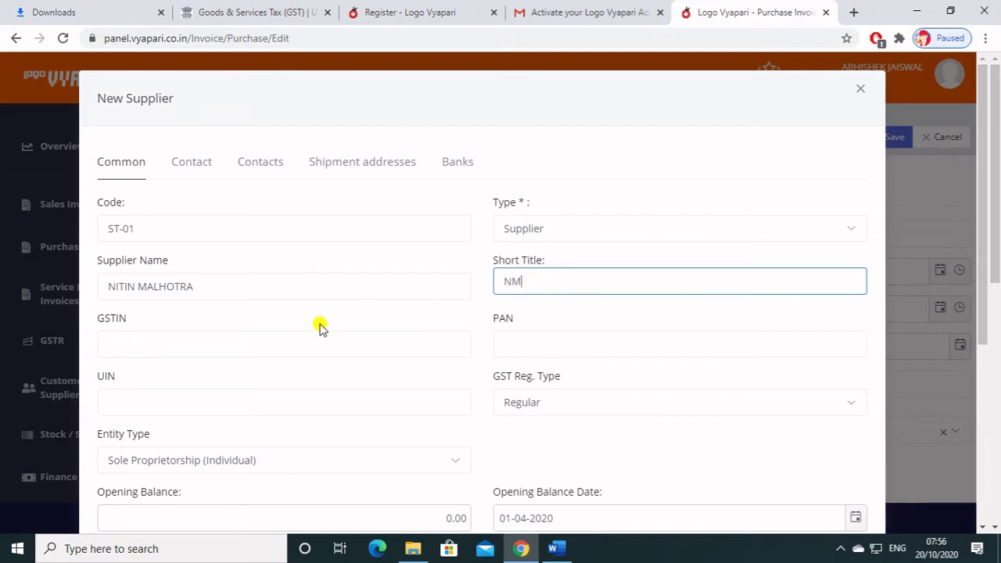
pyautogui.click(218, 338)
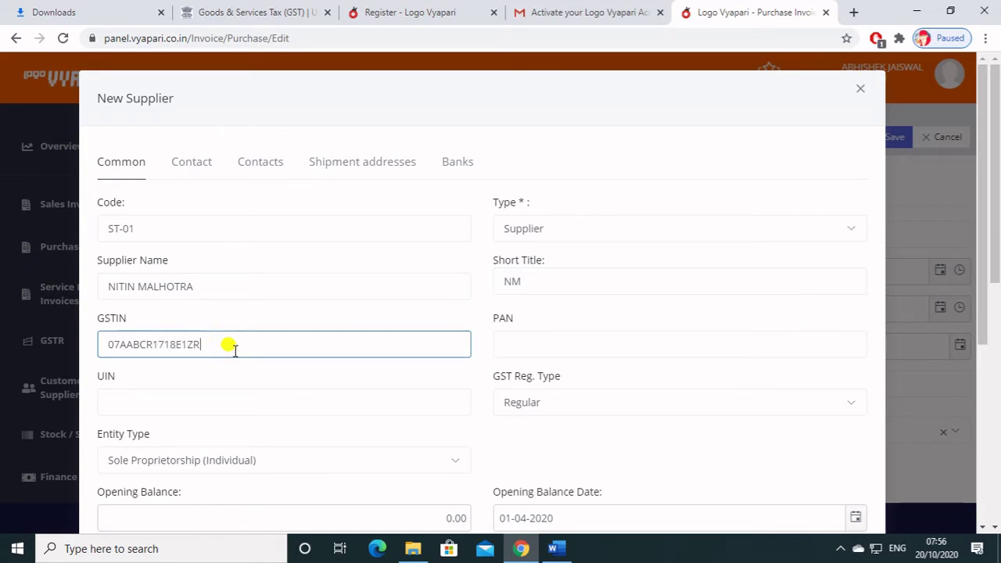
pyautogui.click(518, 344)
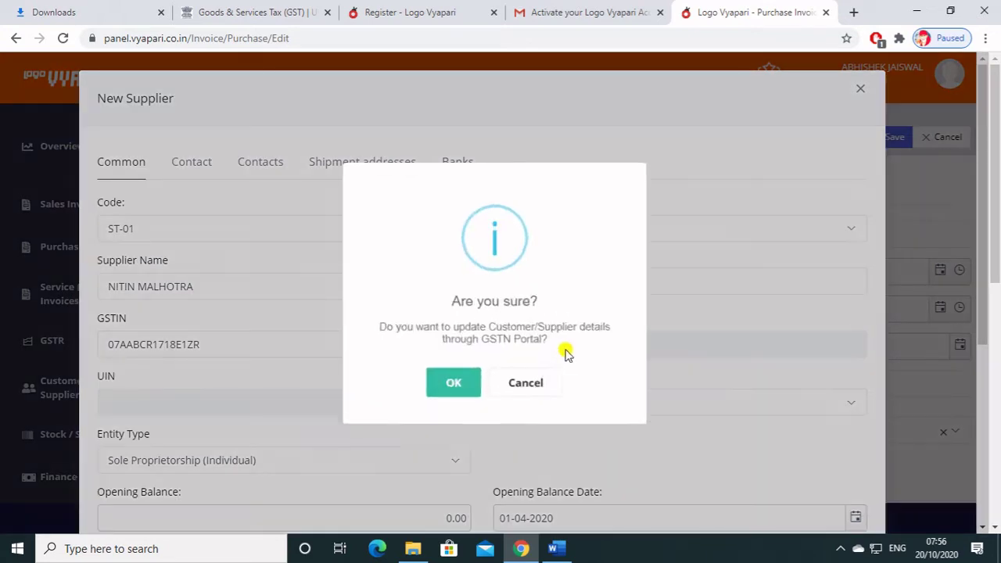
pyautogui.click(460, 381)
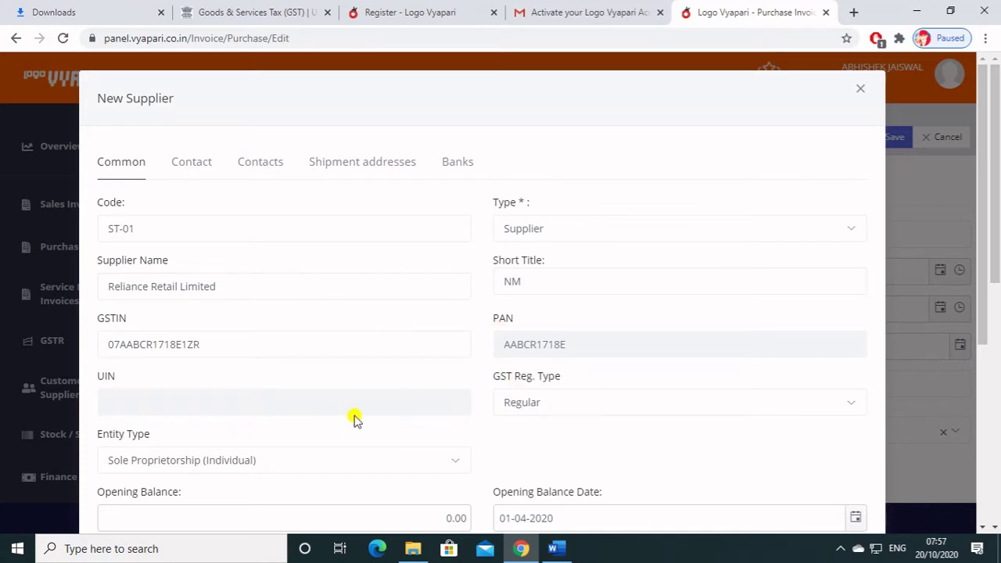
pyautogui.scroll(-1, 258, 413)
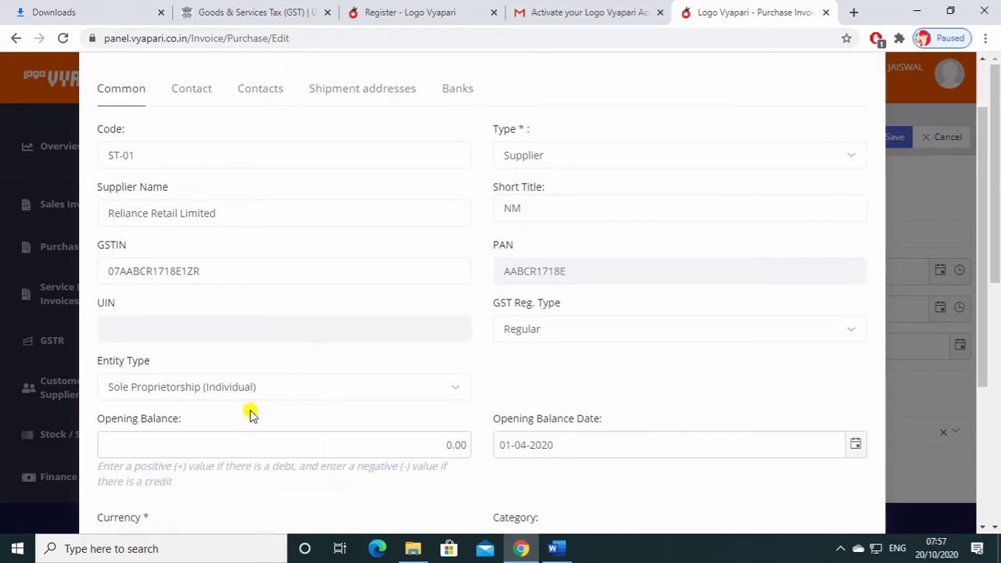
pyautogui.scroll(-1, 315, 418)
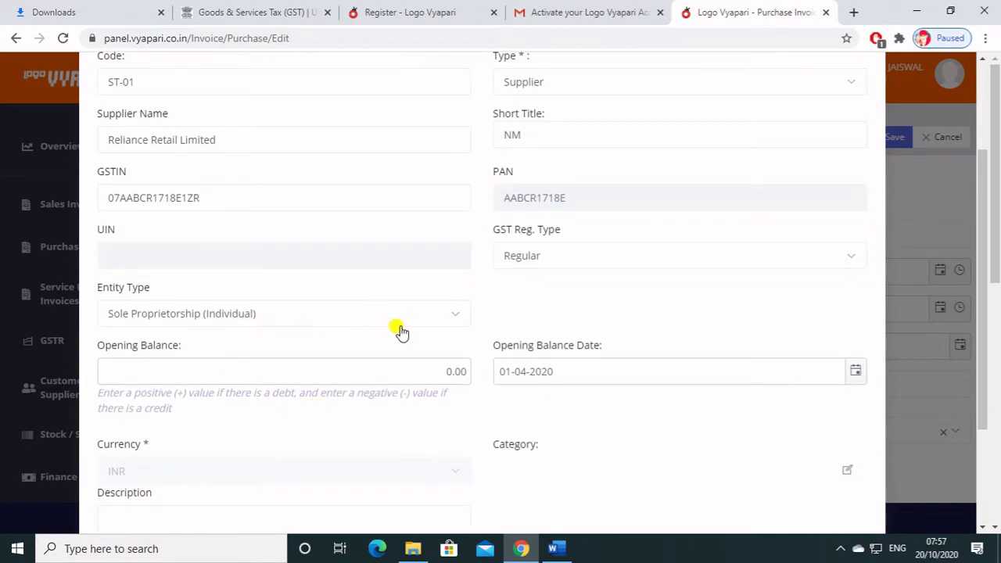
pyautogui.scroll(-1, 255, 356)
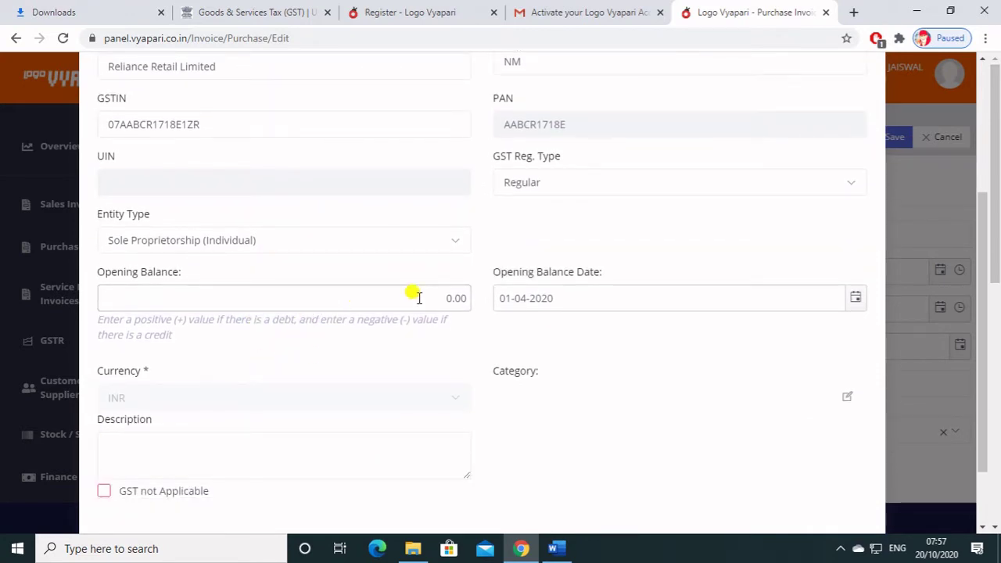
pyautogui.scroll(-1, 676, 314)
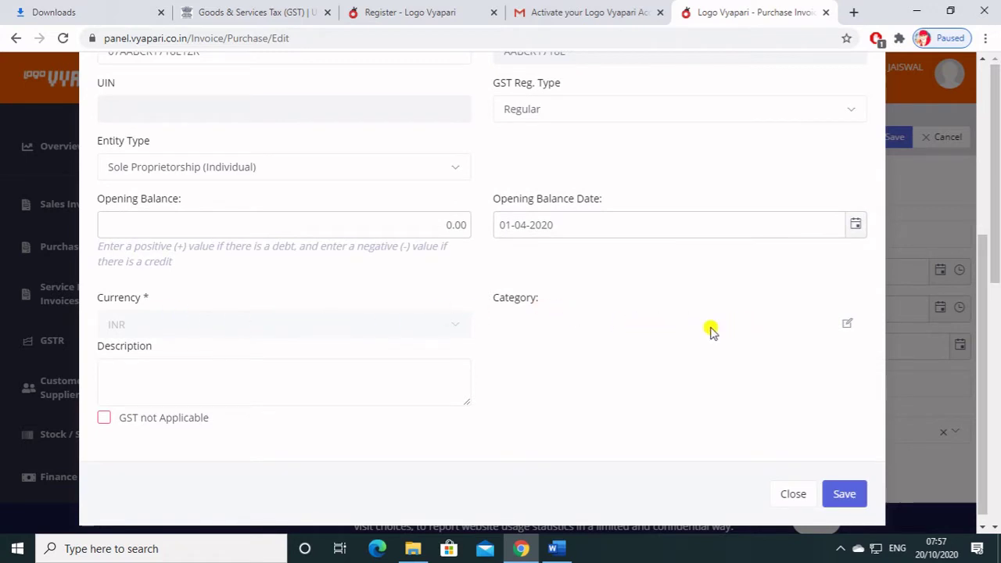
pyautogui.click(537, 333)
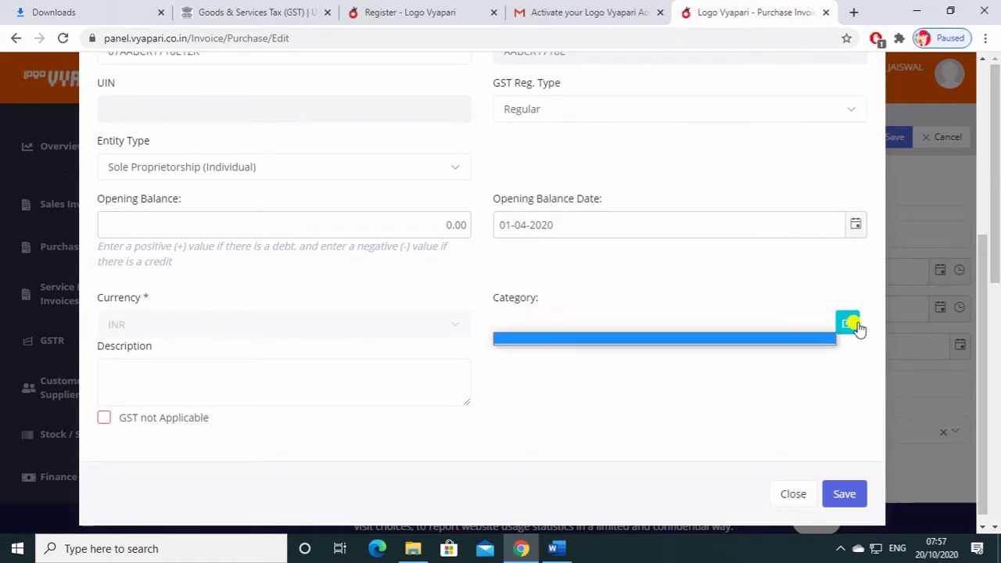
pyautogui.click(858, 327)
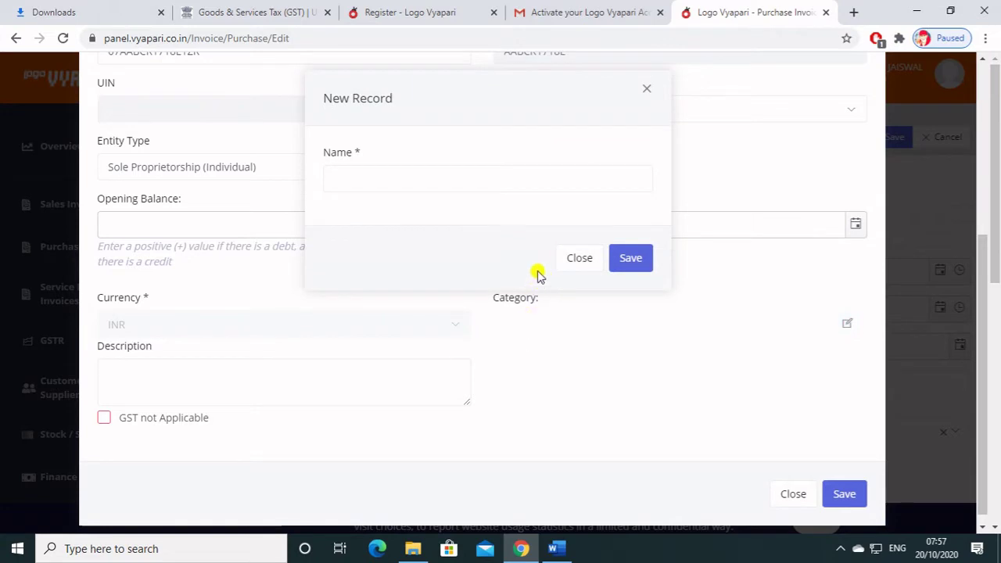
pyautogui.click(647, 90)
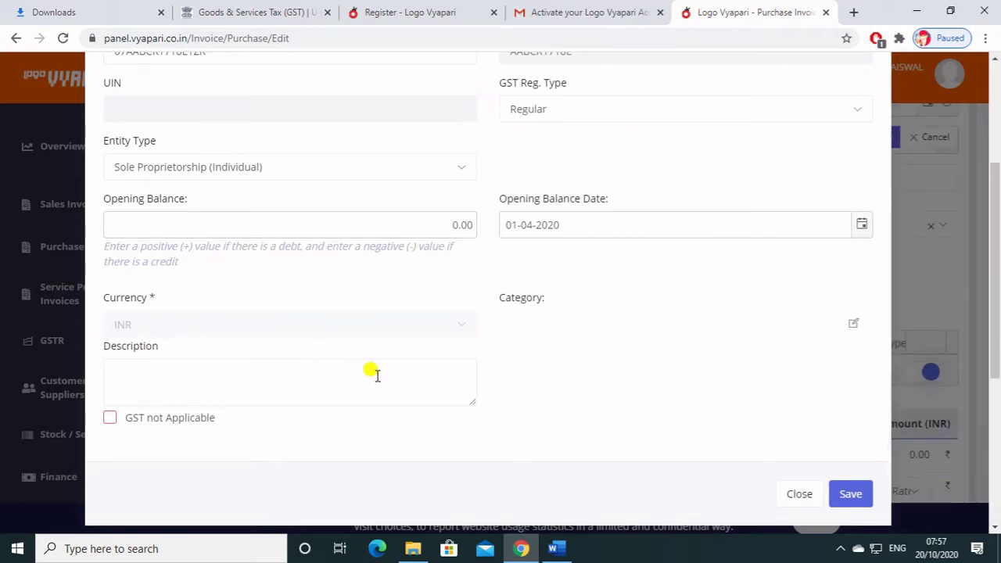
# Step: Save the new supplier and go to the product lines of the new purchase invoice
pyautogui.click(851, 493)
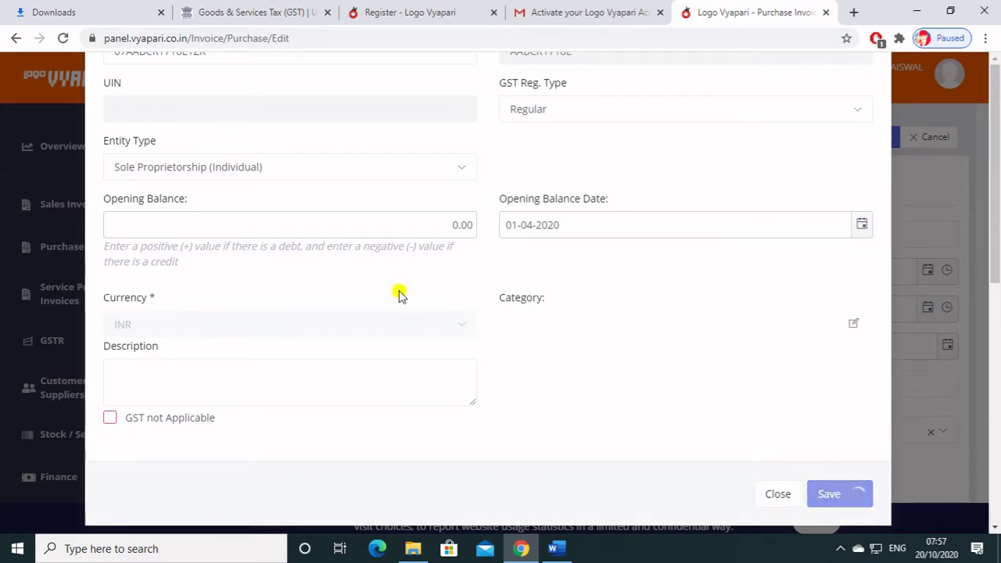
pyautogui.scroll(-3, 399, 294)
pyautogui.scroll(-2, 371, 339)
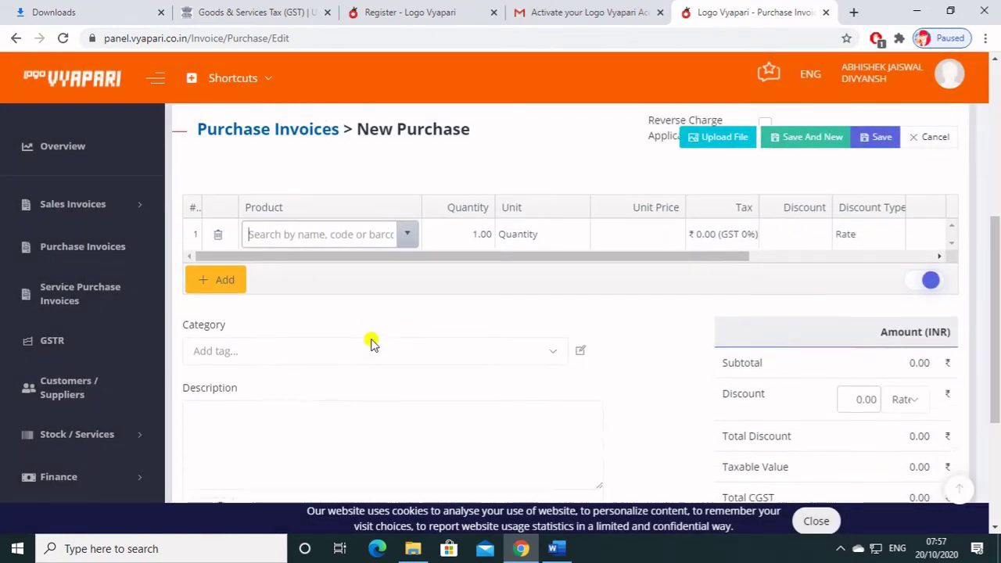
pyautogui.scroll(-1, 370, 344)
pyautogui.scroll(2, 369, 335)
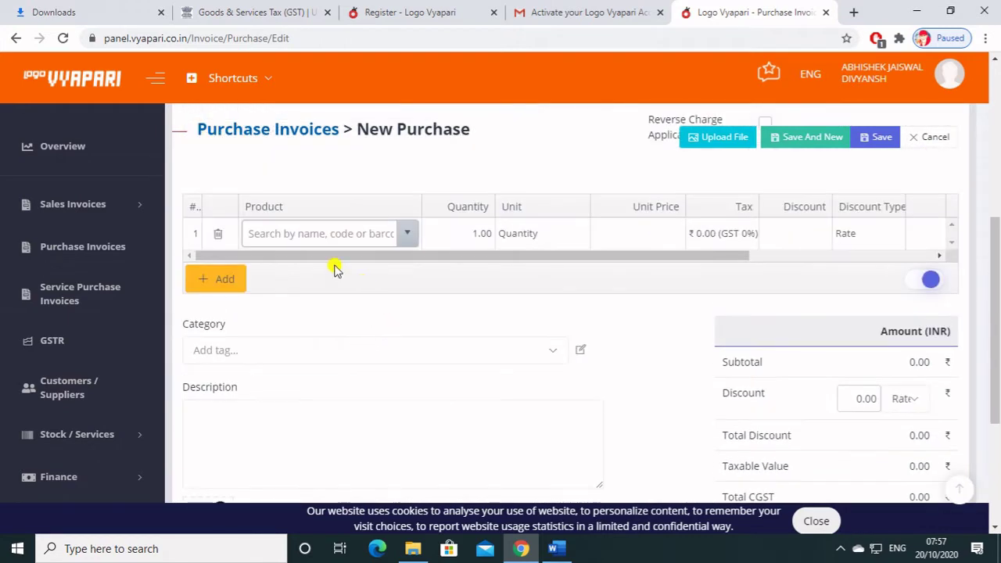
# Step: Start a new product record from the product field of the invoice's first line
pyautogui.click(395, 244)
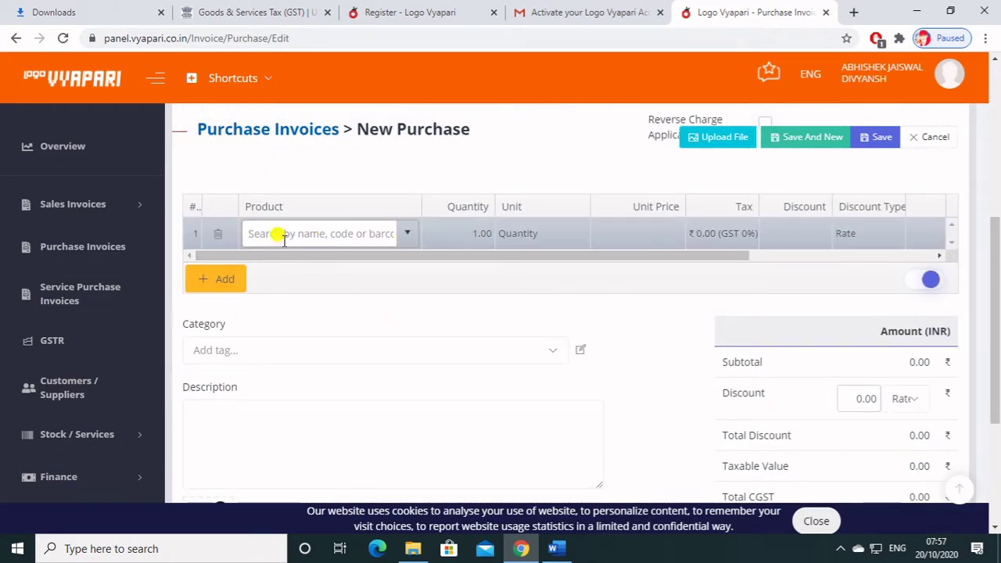
pyautogui.click(228, 287)
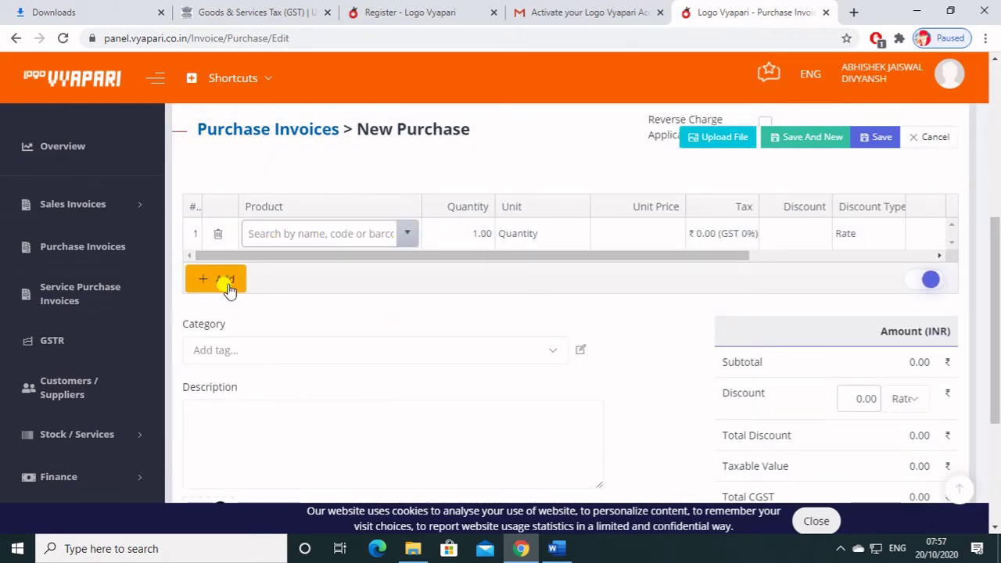
pyautogui.click(239, 279)
pyautogui.click(242, 280)
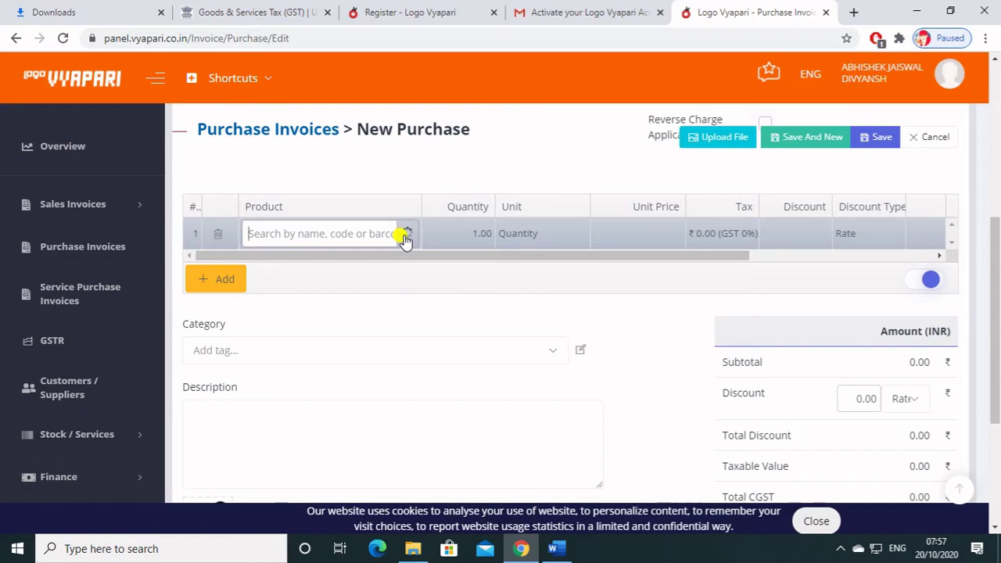
pyautogui.click(406, 237)
pyautogui.click(345, 305)
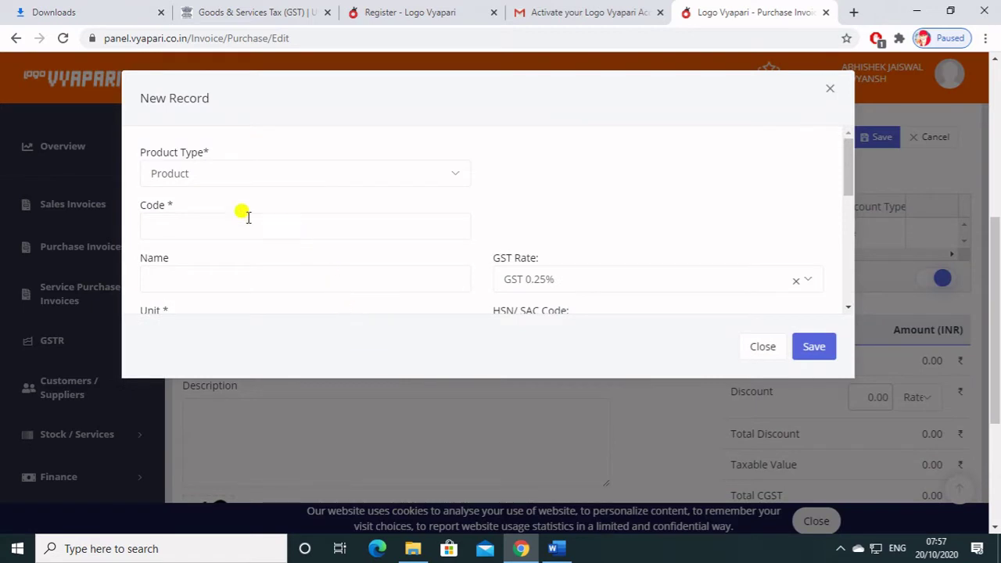
# Step: Enter code SH-12 and name SHAMPOO for the new record, with Product as the product type
pyautogui.click(222, 179)
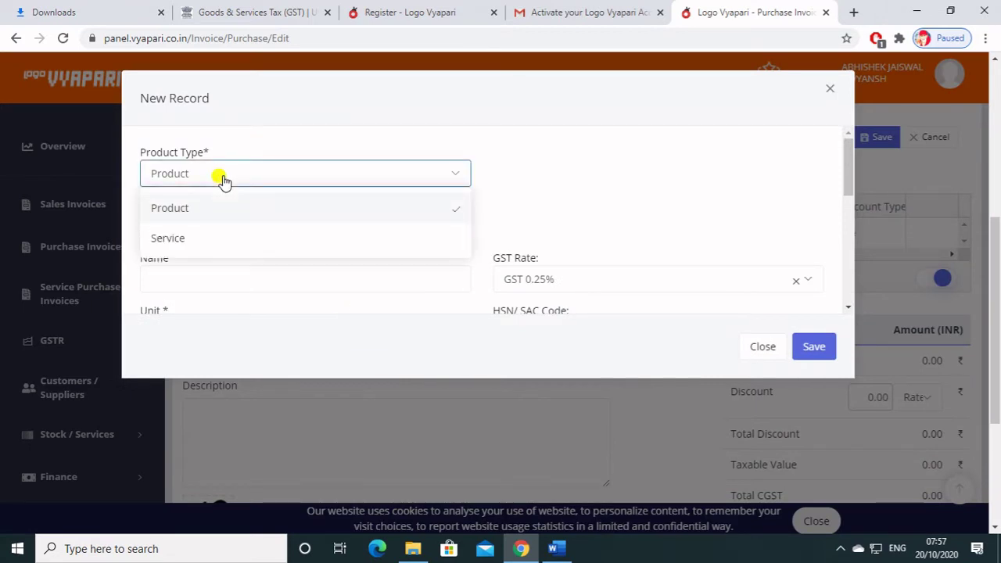
pyautogui.click(223, 179)
pyautogui.click(176, 228)
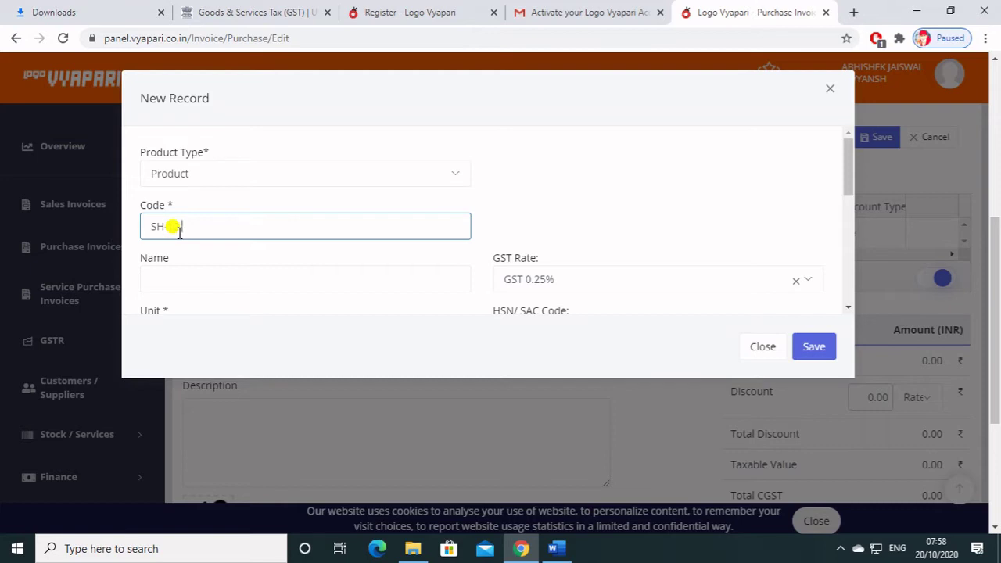
pyautogui.press('Tab')
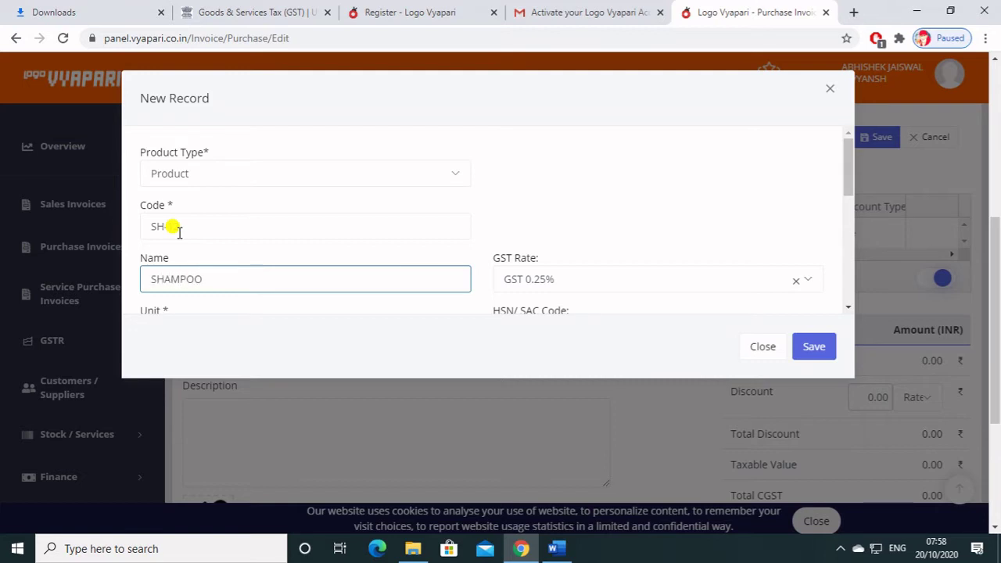
# Step: Set the GST rate of the shampoo product to 5%
pyautogui.click(566, 278)
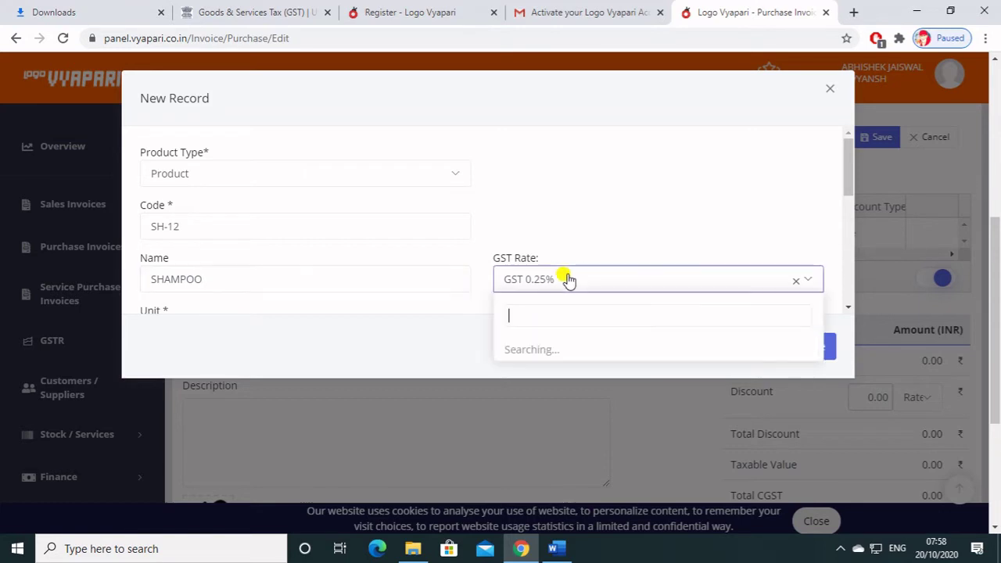
pyautogui.scroll(-1, 550, 447)
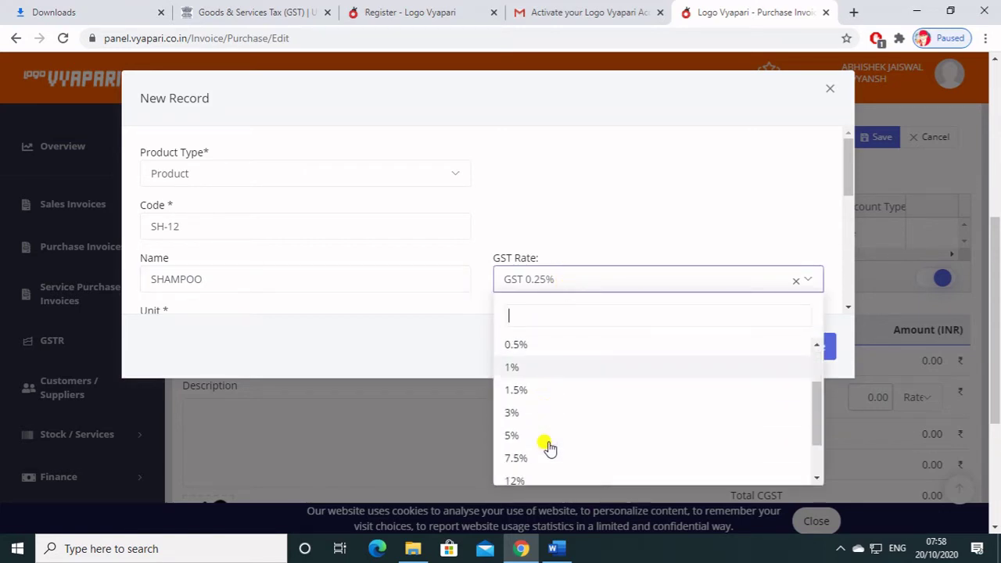
pyautogui.scroll(-1, 549, 447)
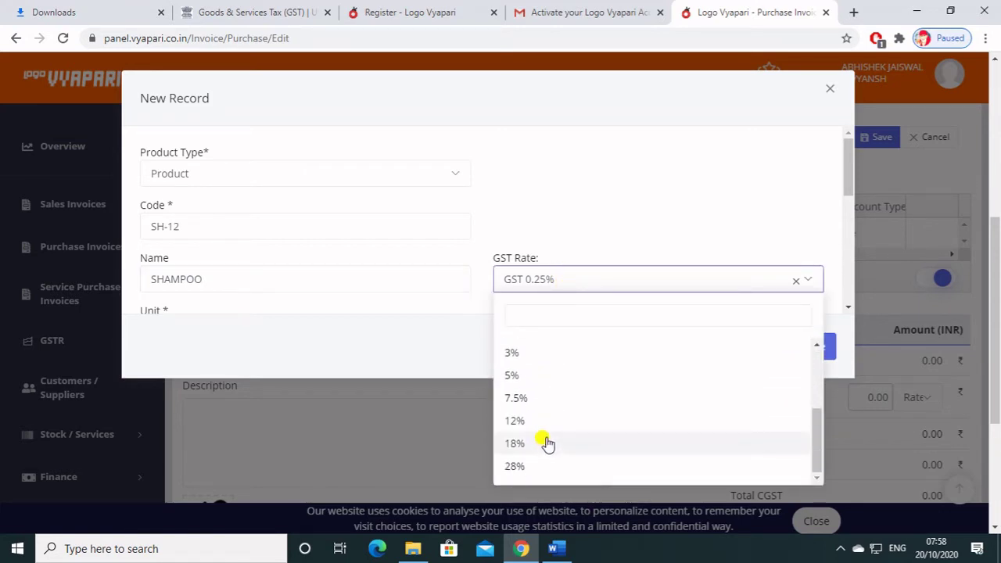
pyautogui.click(520, 377)
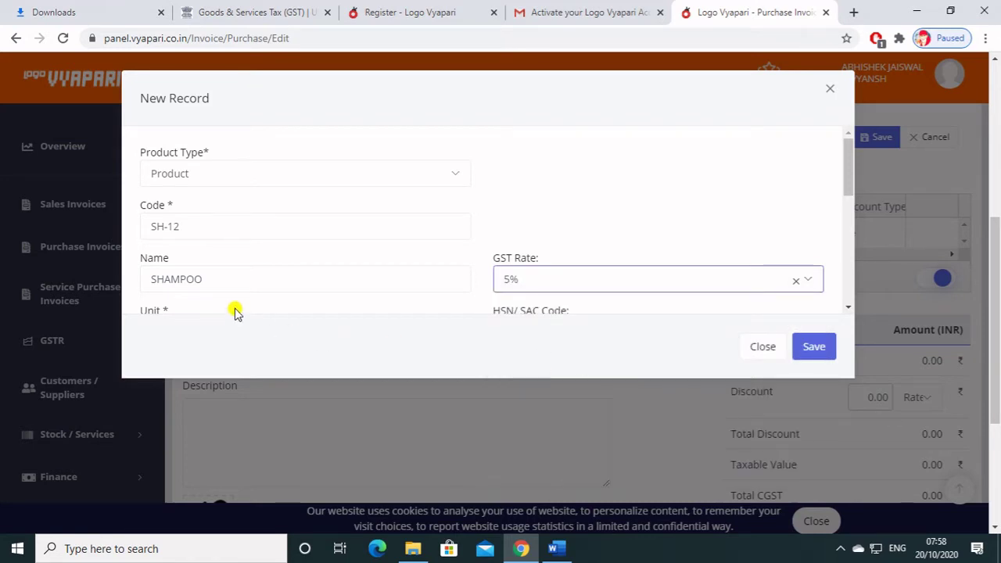
# Step: Find Pieces among the available units and set it as the shampoo product's unit
pyautogui.scroll(-2, 243, 301)
pyautogui.scroll(2, 239, 235)
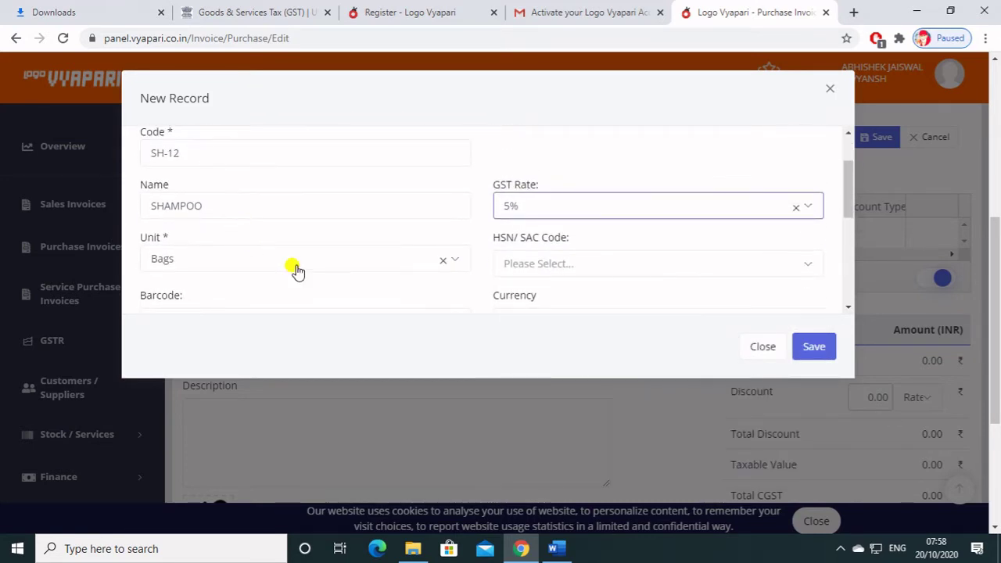
pyautogui.click(452, 266)
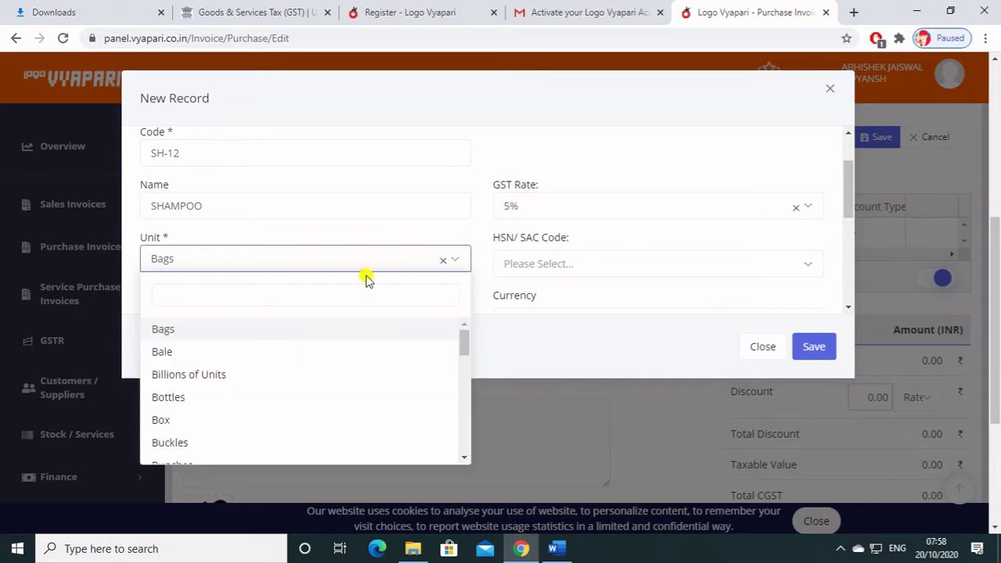
pyautogui.scroll(-2, 216, 360)
pyautogui.scroll(-6, 219, 368)
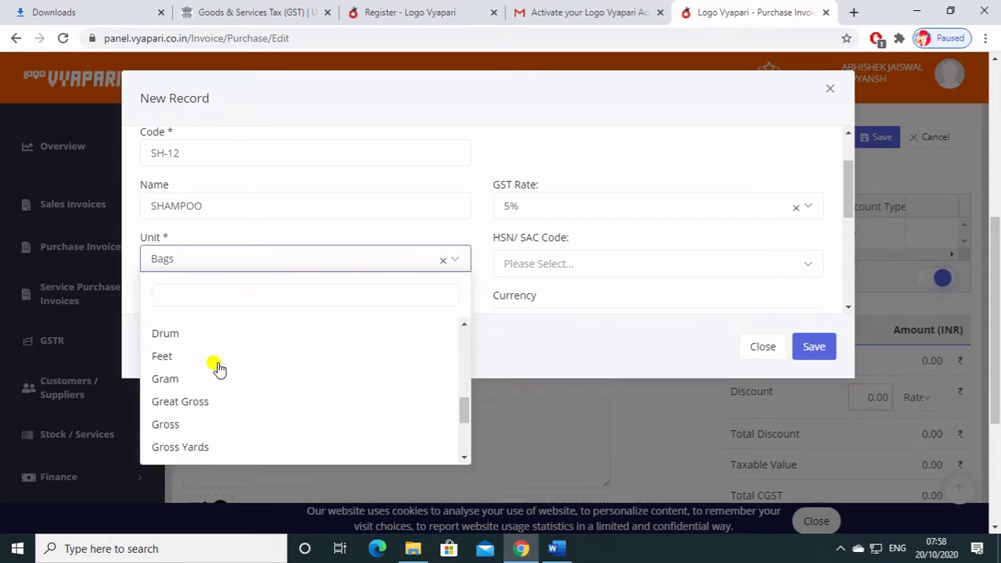
pyautogui.scroll(8, 223, 396)
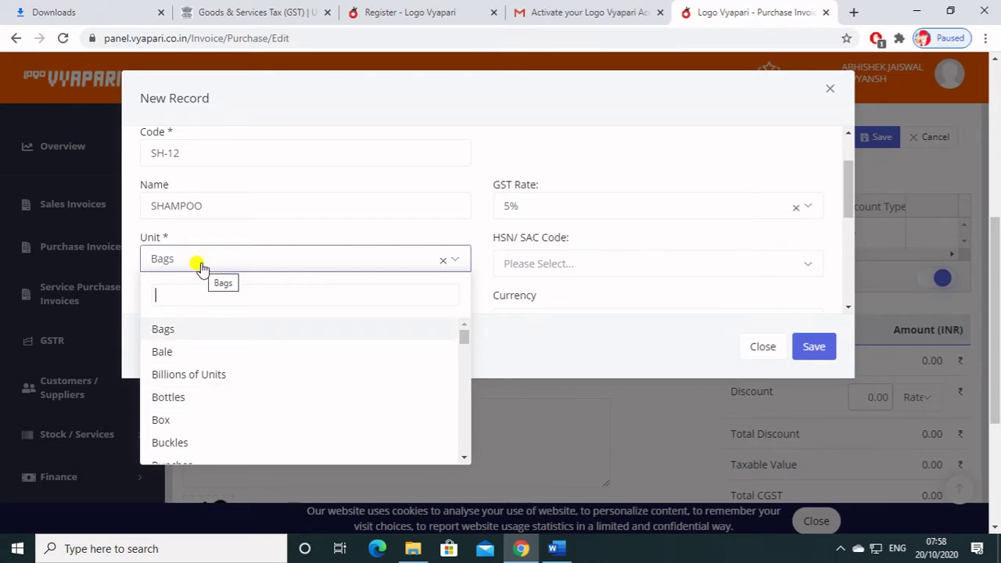
pyautogui.write('PC')
pyautogui.press('BackSpace')
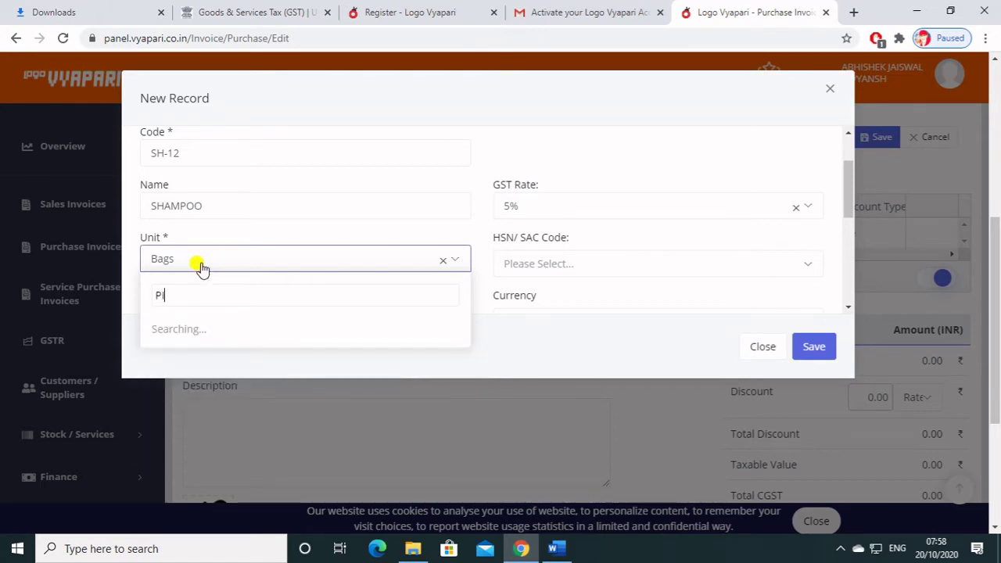
pyautogui.write('I')
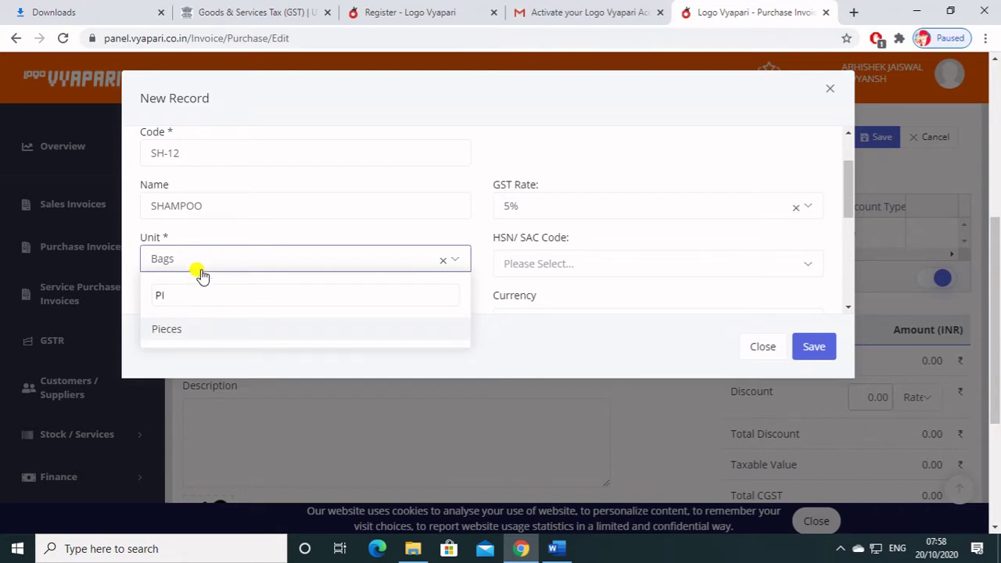
pyautogui.click(179, 332)
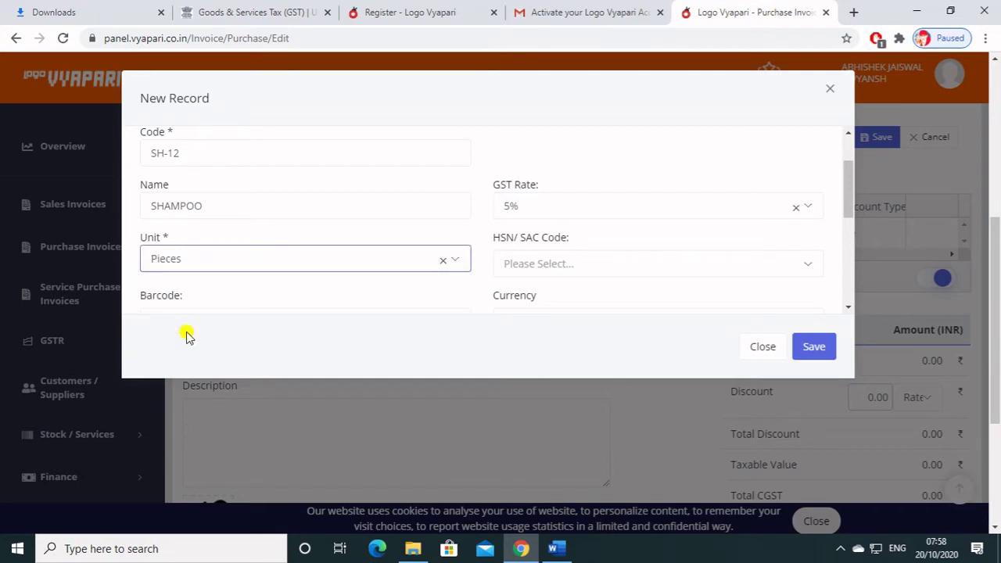
# Step: Assign the HSN/SAC code 2207 10 90 to the shampoo product
pyautogui.click(639, 271)
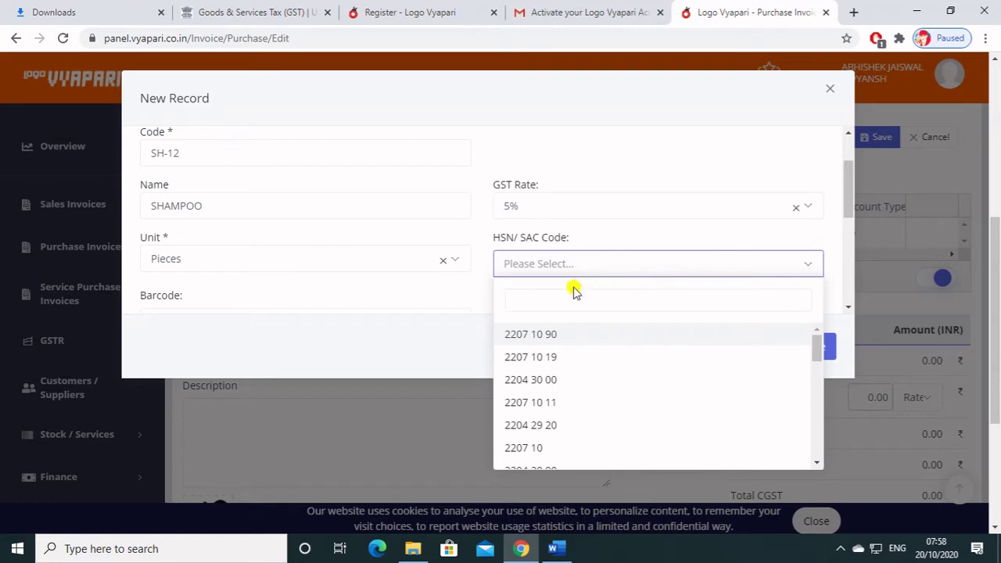
pyautogui.scroll(-10, 547, 402)
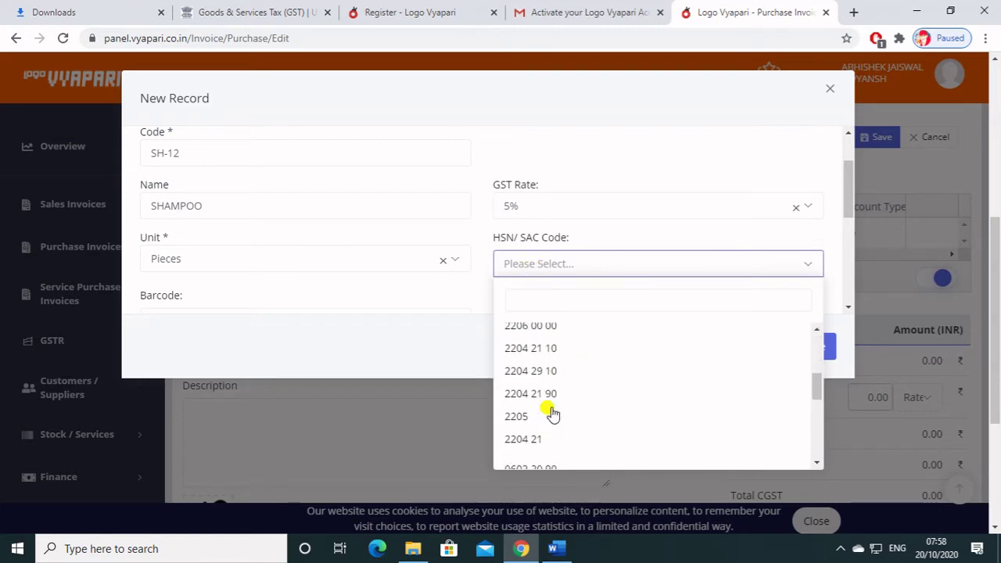
pyautogui.scroll(10, 551, 413)
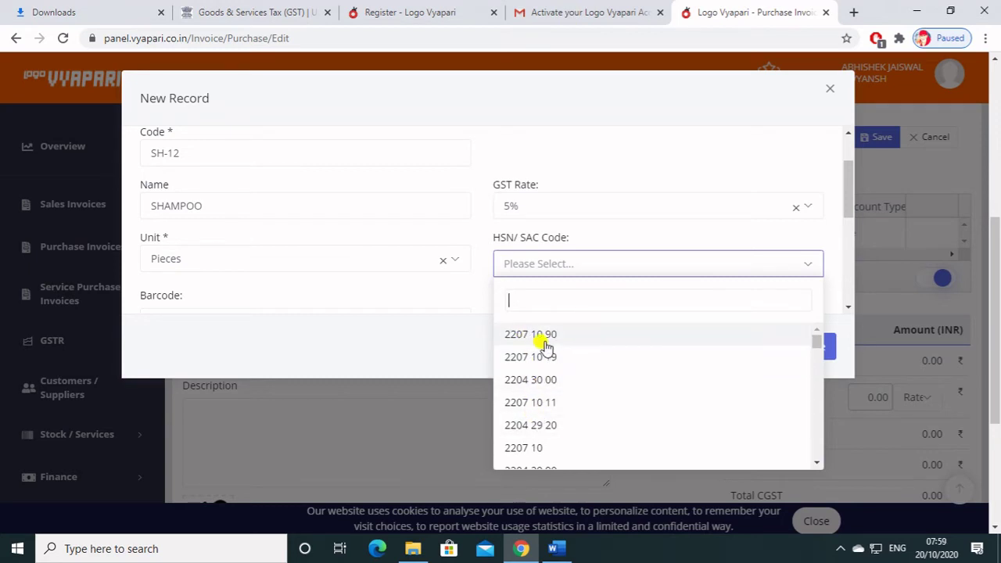
pyautogui.click(540, 338)
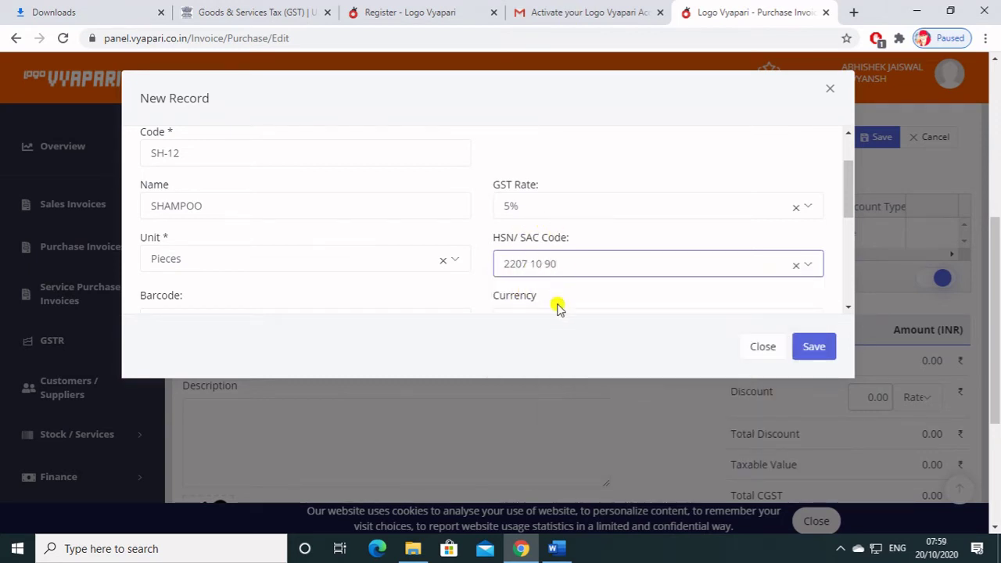
# Step: Keep INR as the currency and set the unit prices to 10 for sales and 4 for purchase
pyautogui.scroll(-1, 223, 297)
pyautogui.scroll(-1, 223, 297)
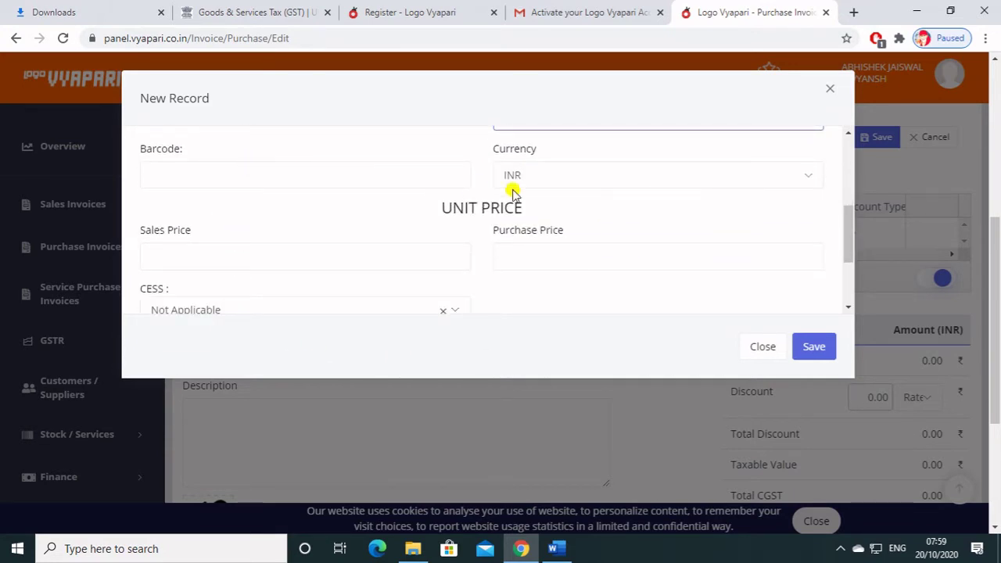
pyautogui.click(575, 187)
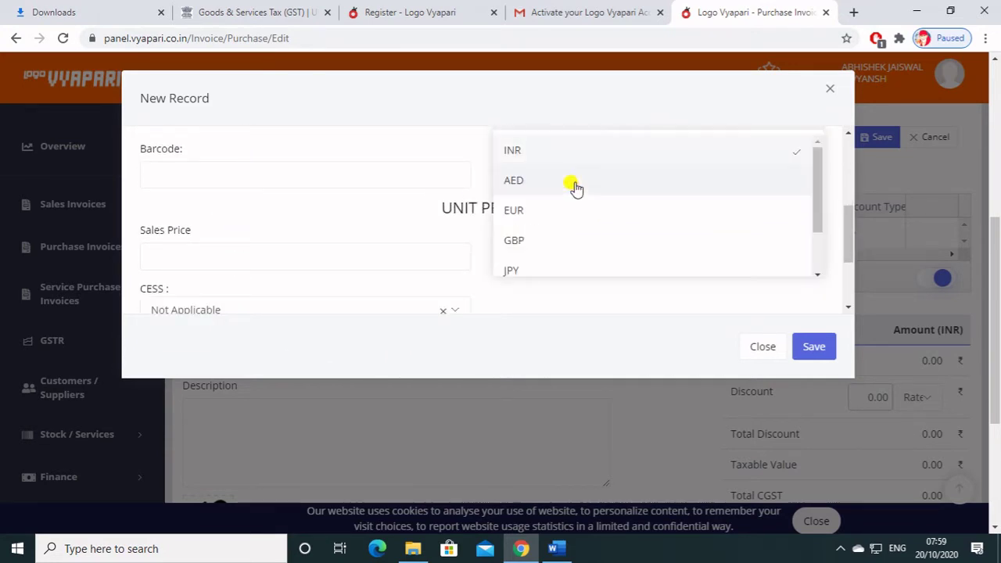
pyautogui.click(837, 181)
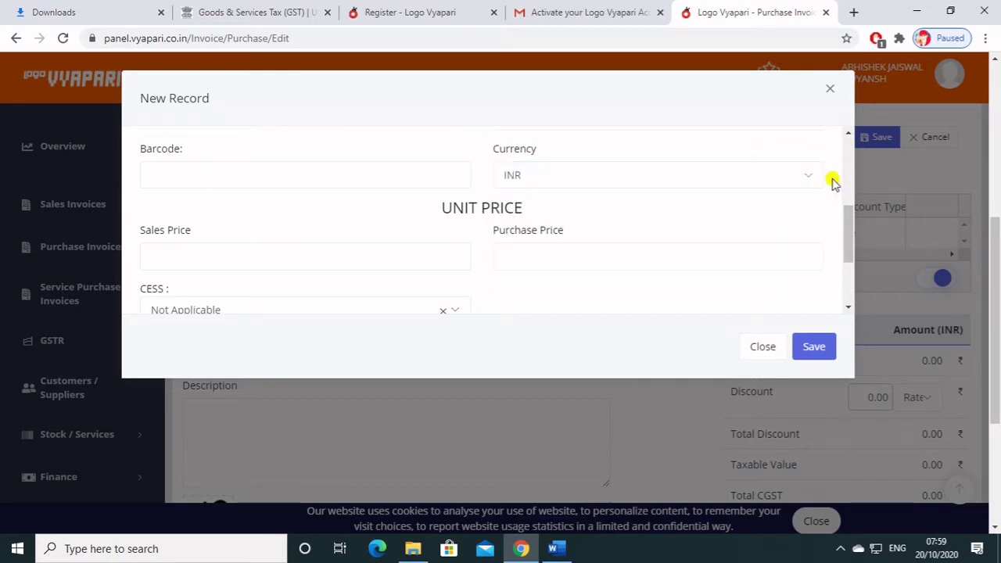
pyautogui.click(226, 259)
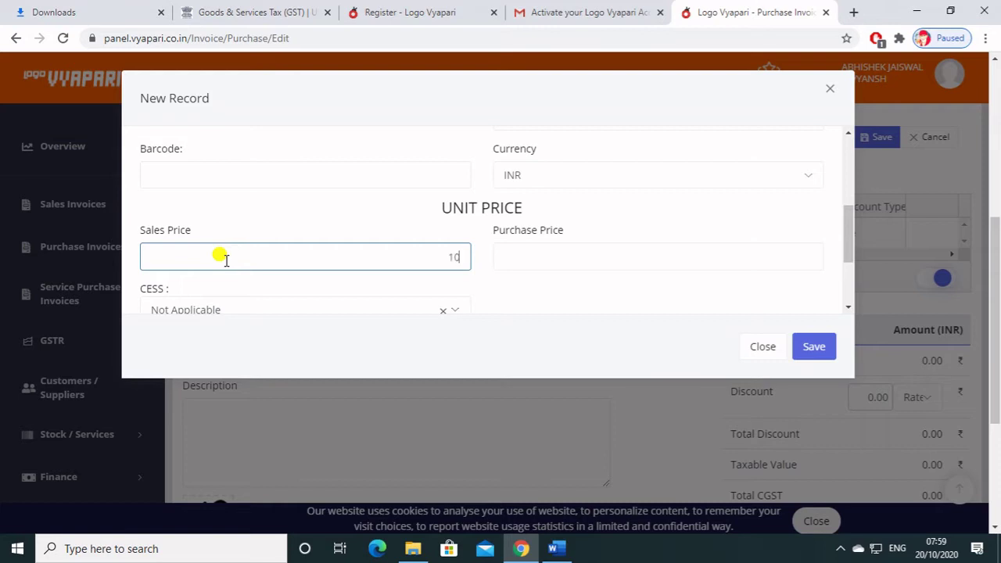
pyautogui.click(576, 252)
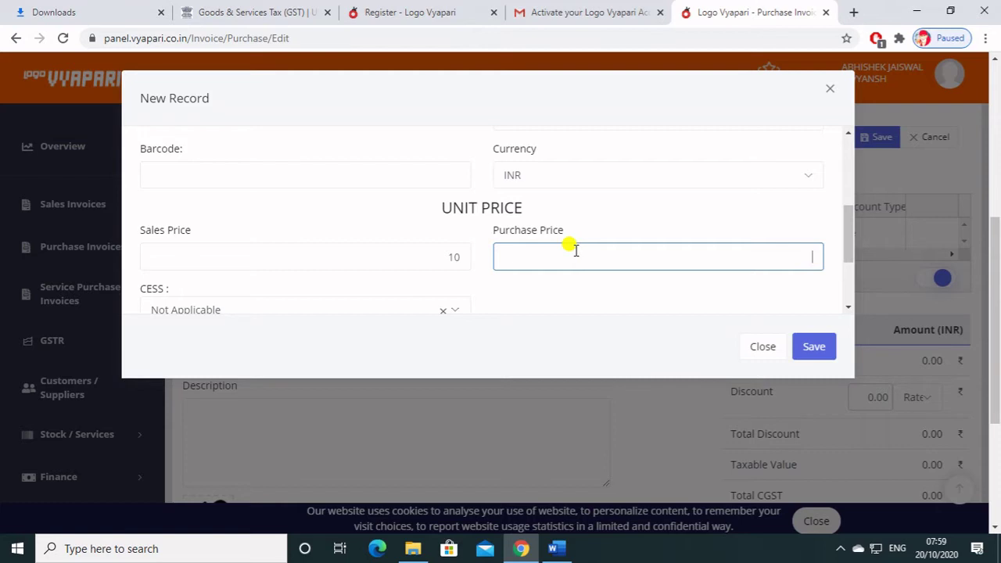
# Step: Add a new brand named CLINIC PLUS to the product and save the brand record
pyautogui.scroll(-1, 391, 305)
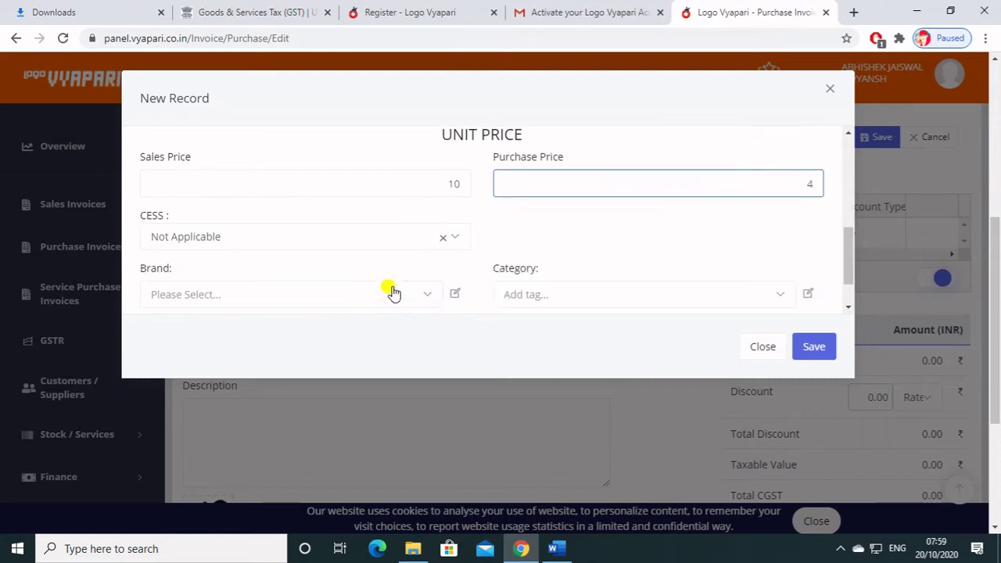
pyautogui.scroll(-1, 322, 276)
pyautogui.scroll(-1, 322, 275)
pyautogui.click(422, 245)
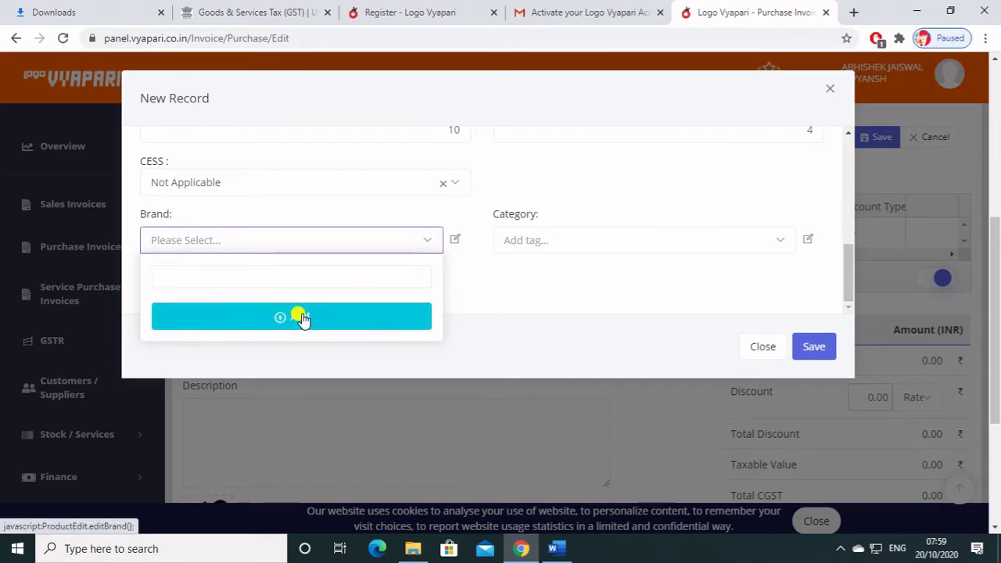
pyautogui.click(297, 318)
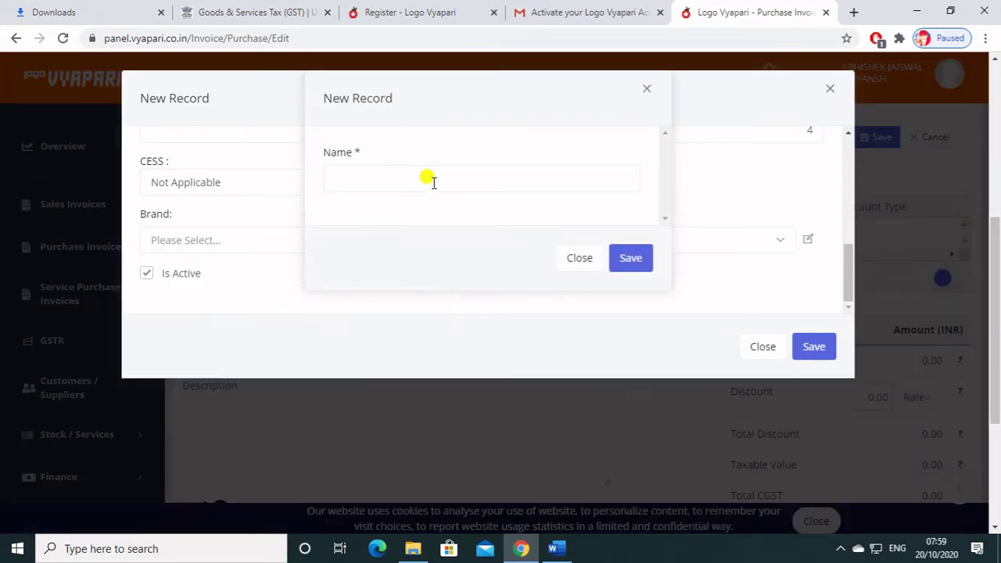
pyautogui.click(428, 180)
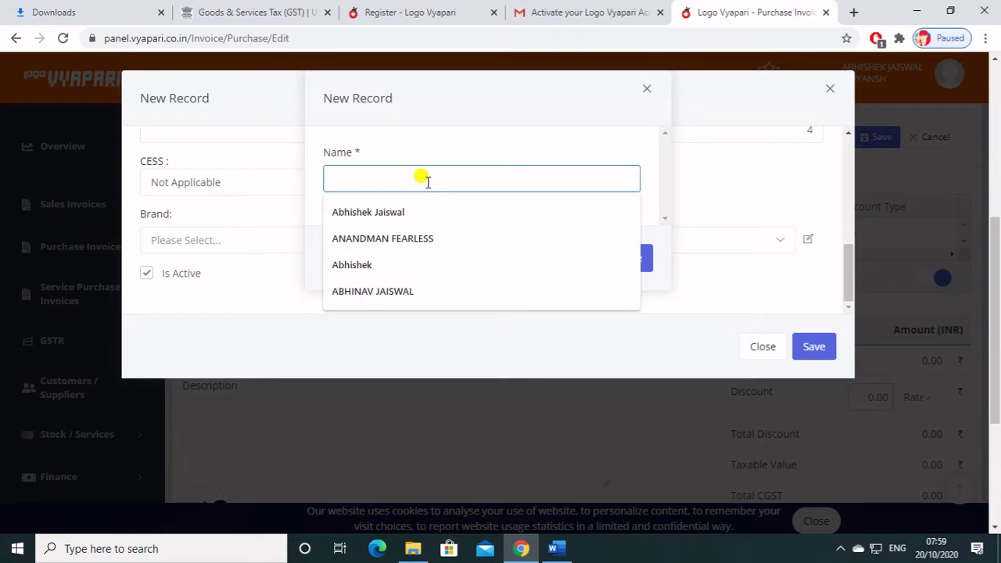
pyautogui.write('CLINIC PLUS')
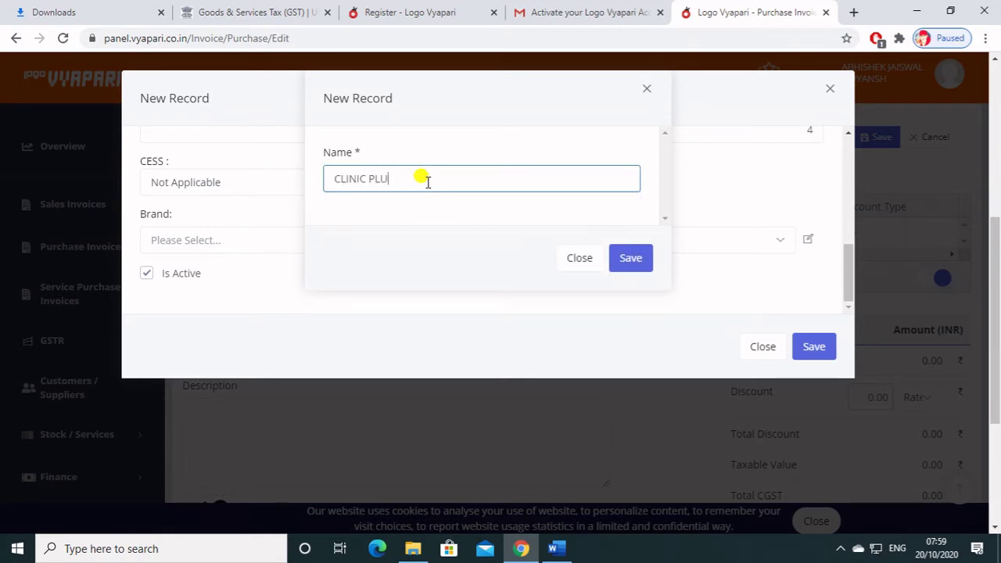
pyautogui.click(628, 258)
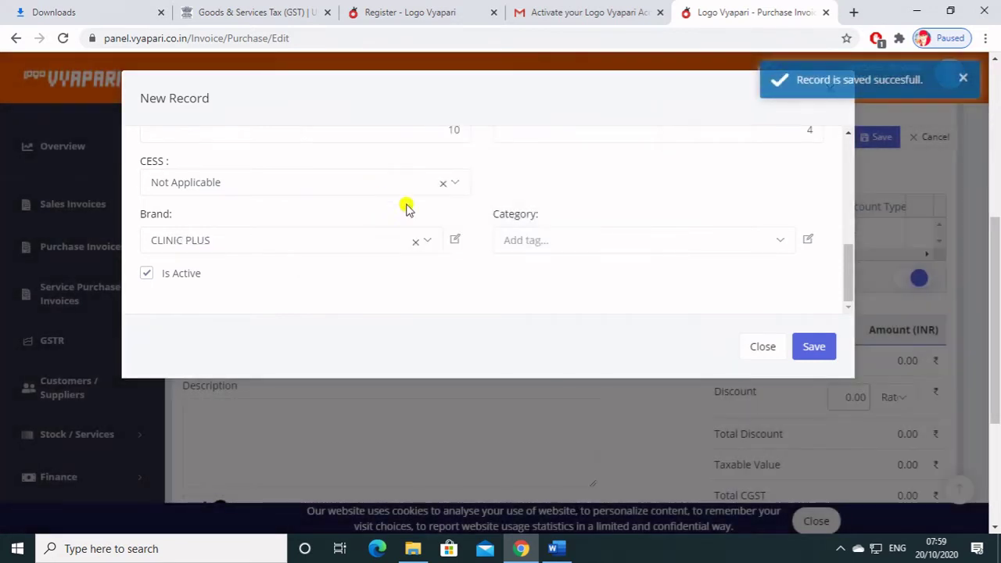
pyautogui.click(550, 256)
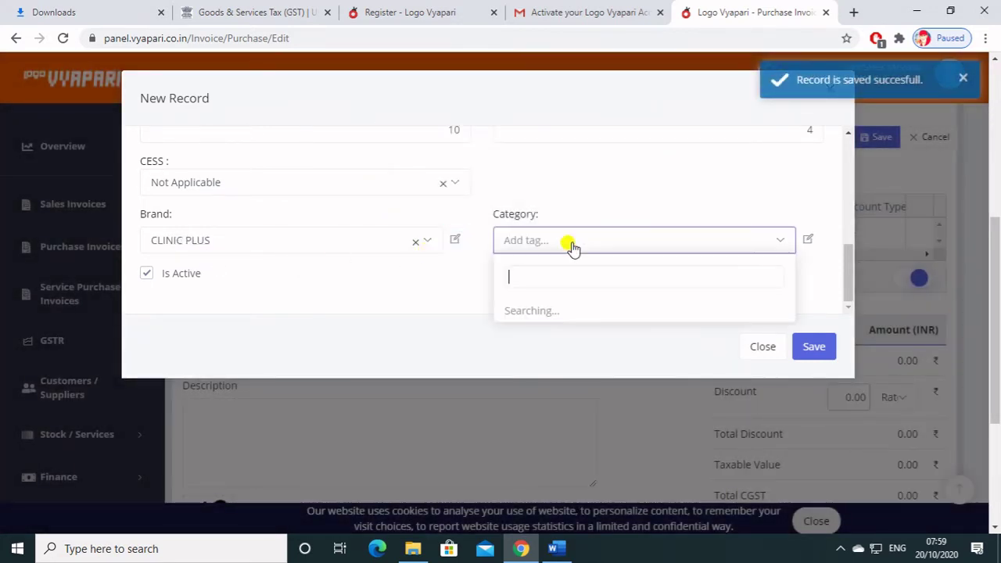
pyautogui.click(550, 256)
pyautogui.scroll(-1, 169, 290)
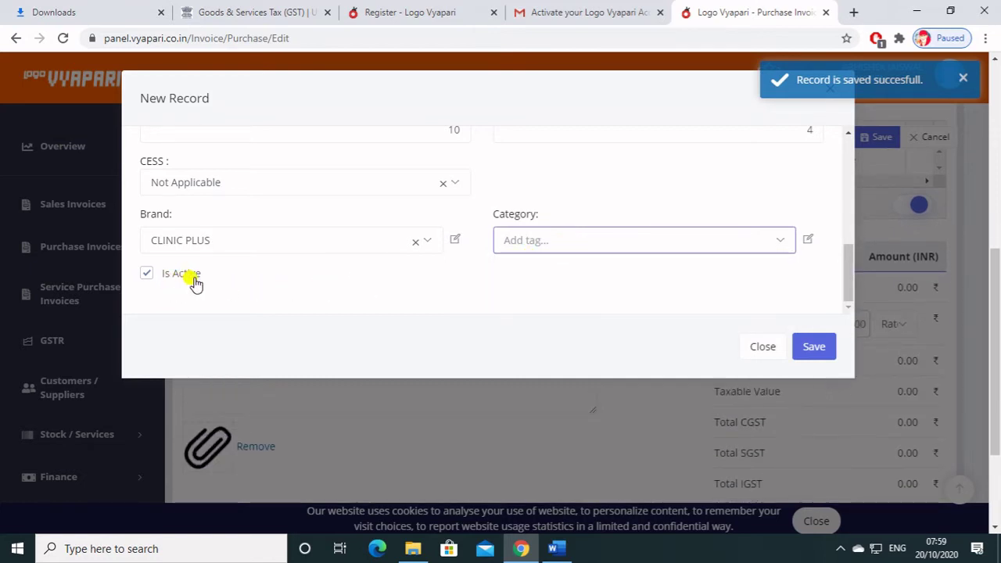
# Step: Save the new shampoo product and set its quantity to 15 on the invoice line
pyautogui.click(809, 347)
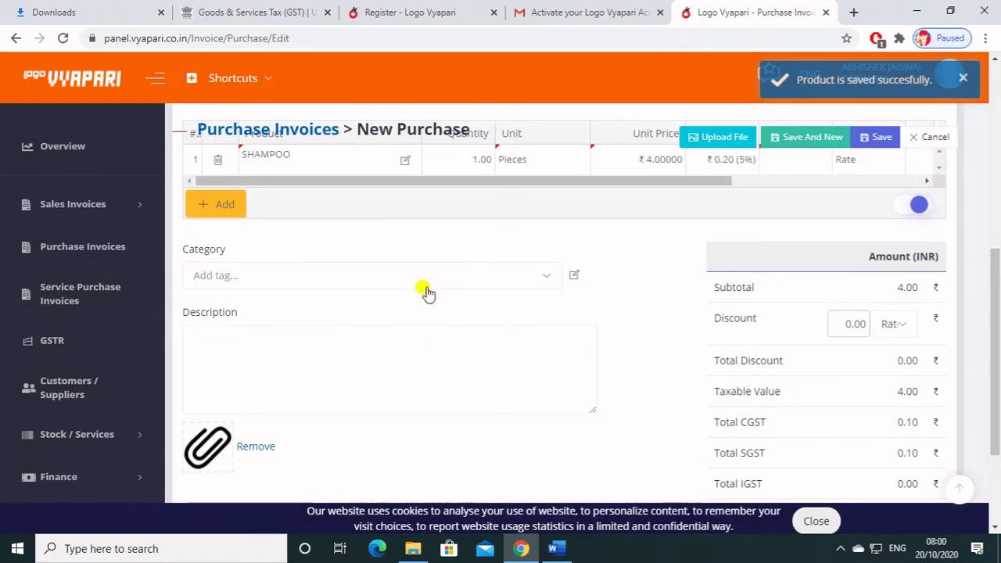
pyautogui.scroll(-1, 498, 295)
pyautogui.scroll(2, 498, 295)
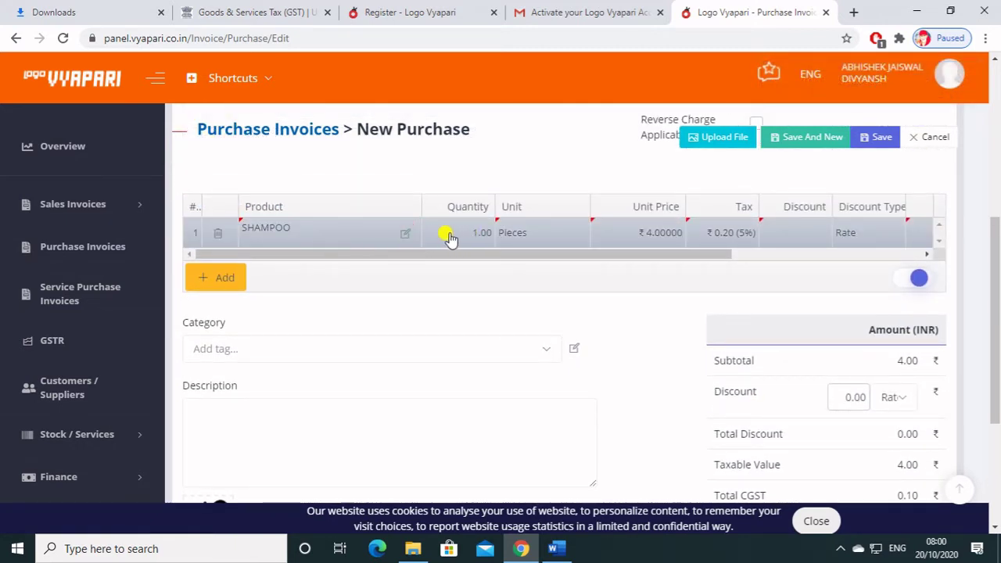
pyautogui.click(459, 237)
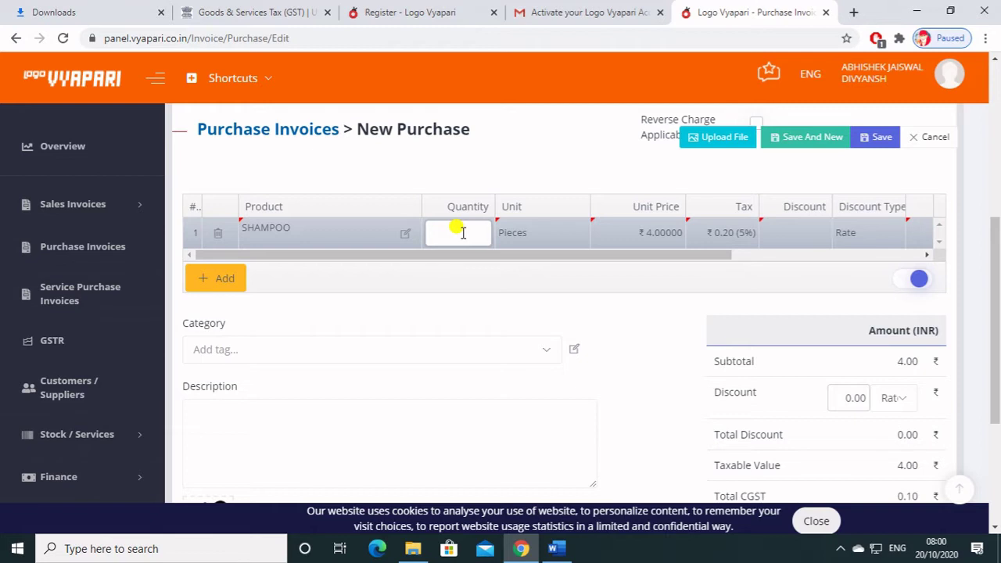
pyautogui.click(532, 232)
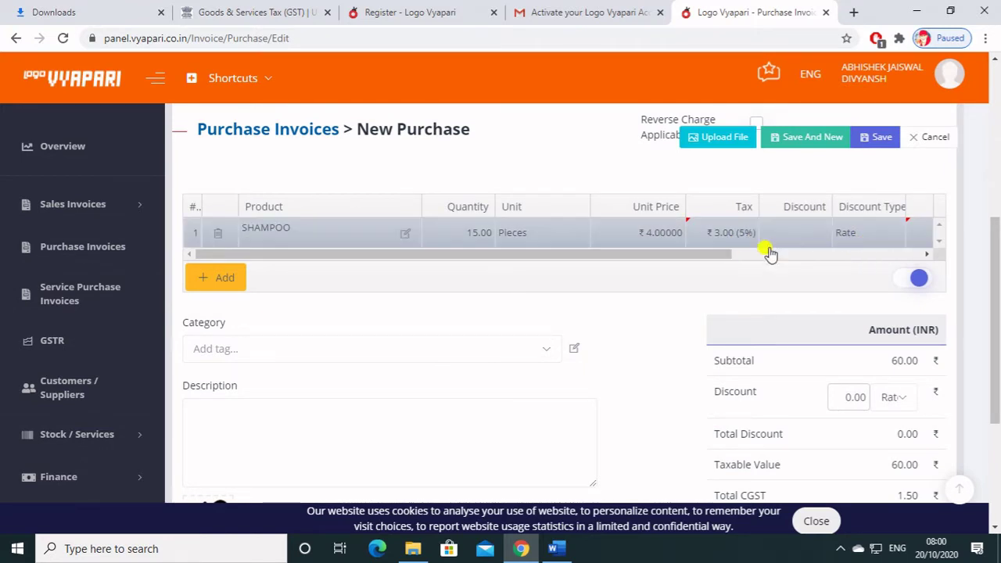
pyautogui.moveTo(688, 261); pyautogui.dragTo(899, 259)
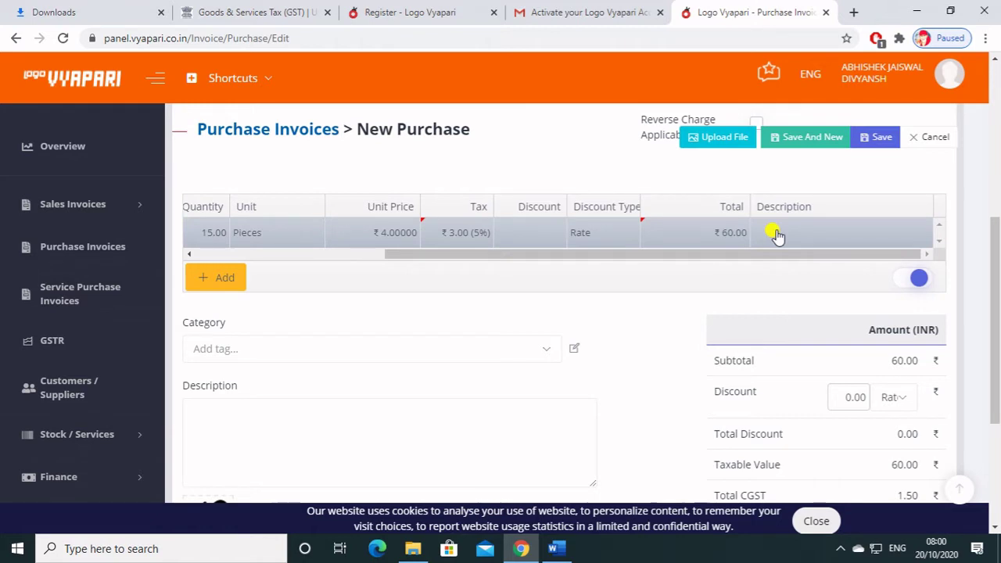
pyautogui.moveTo(722, 252); pyautogui.dragTo(501, 280)
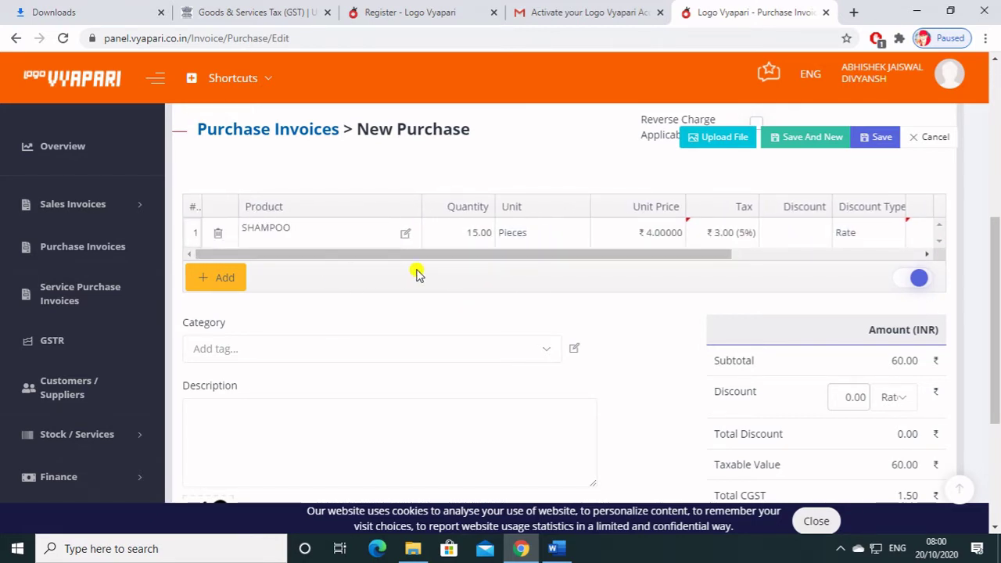
# Step: Add a second line to the purchase invoice and open a new product record for it under the name AD
pyautogui.click(225, 283)
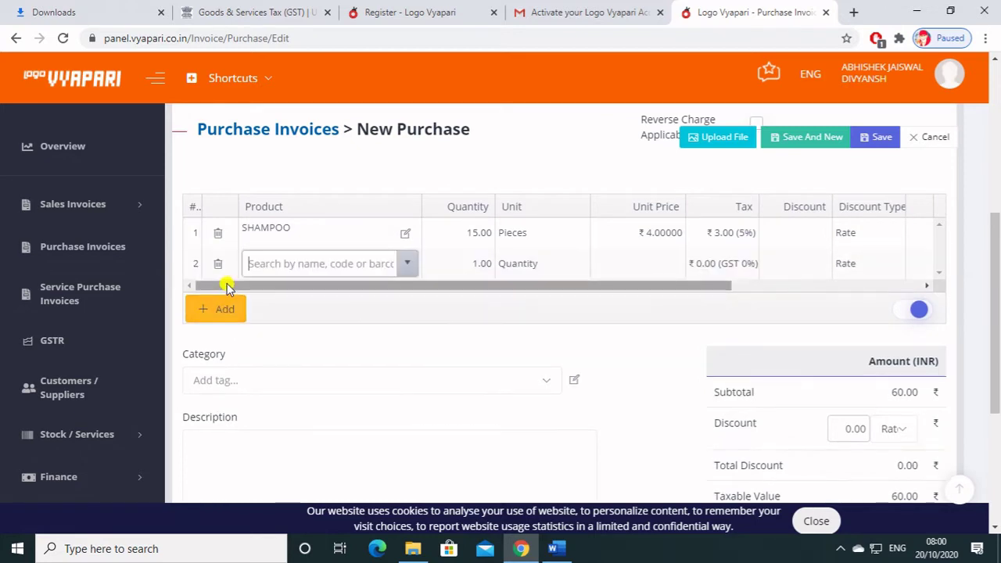
pyautogui.click(421, 255)
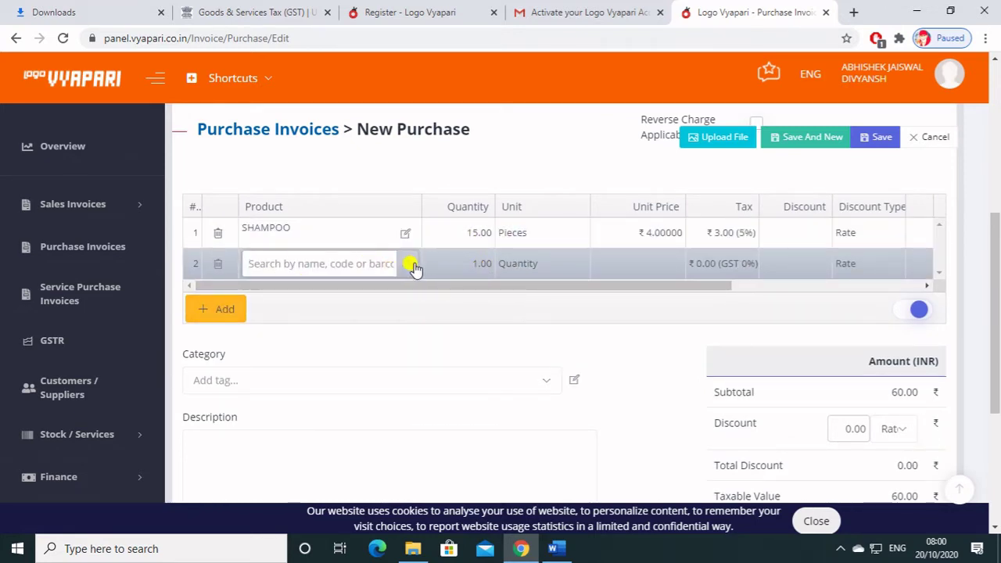
pyautogui.click(410, 267)
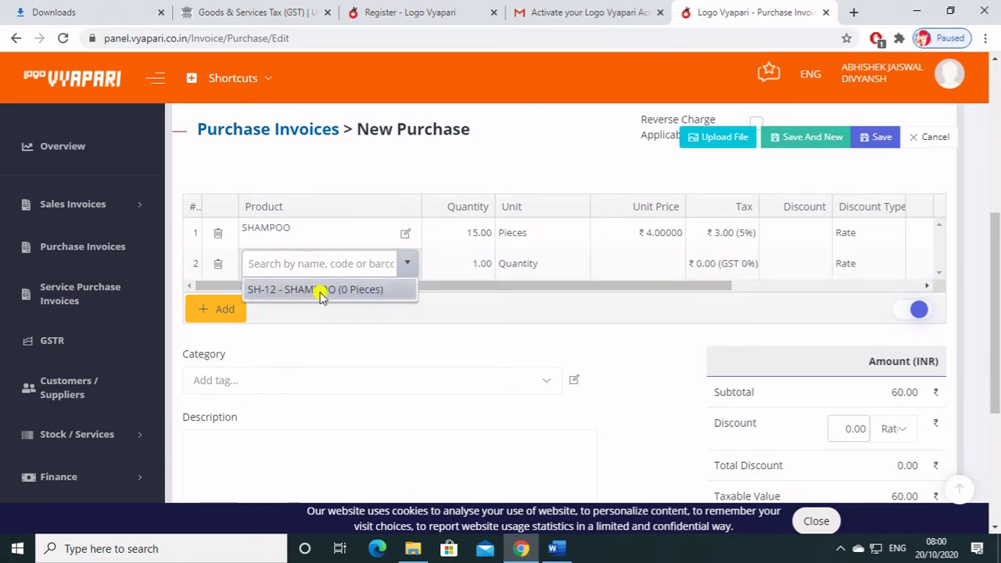
pyautogui.click(409, 266)
pyautogui.click(407, 266)
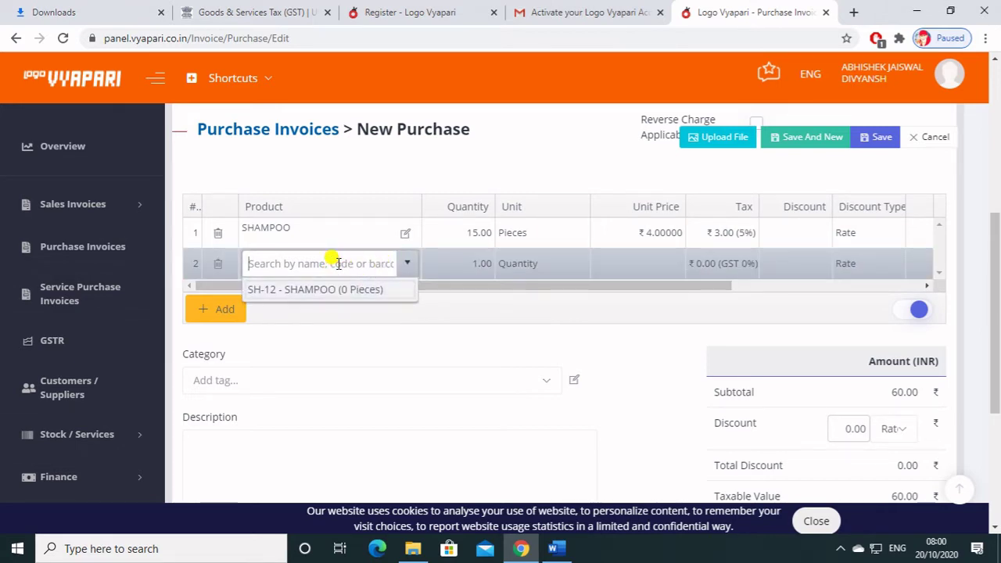
pyautogui.write('s')
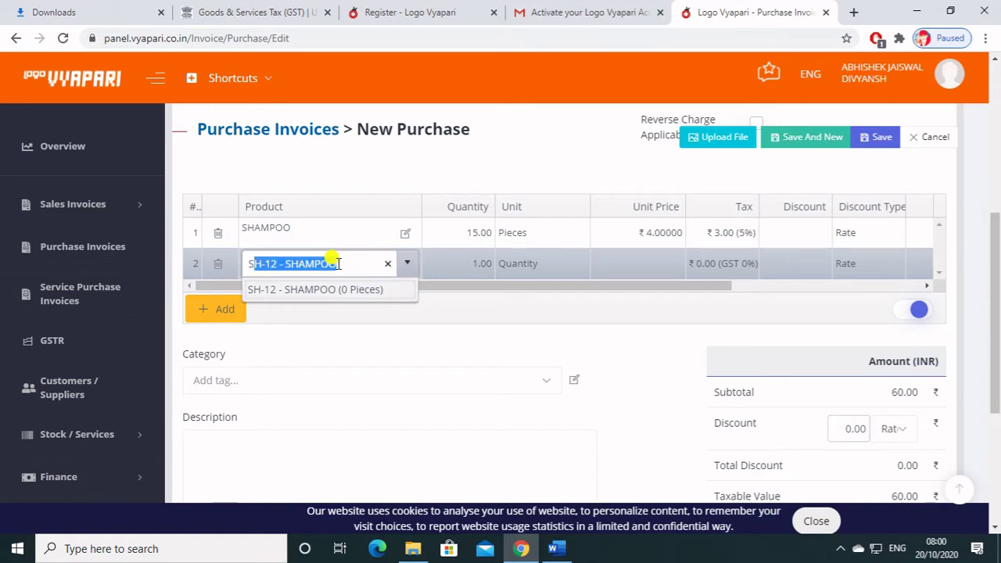
pyautogui.press('BackSpace')
pyautogui.press('BackSpace')
pyautogui.write('AD')
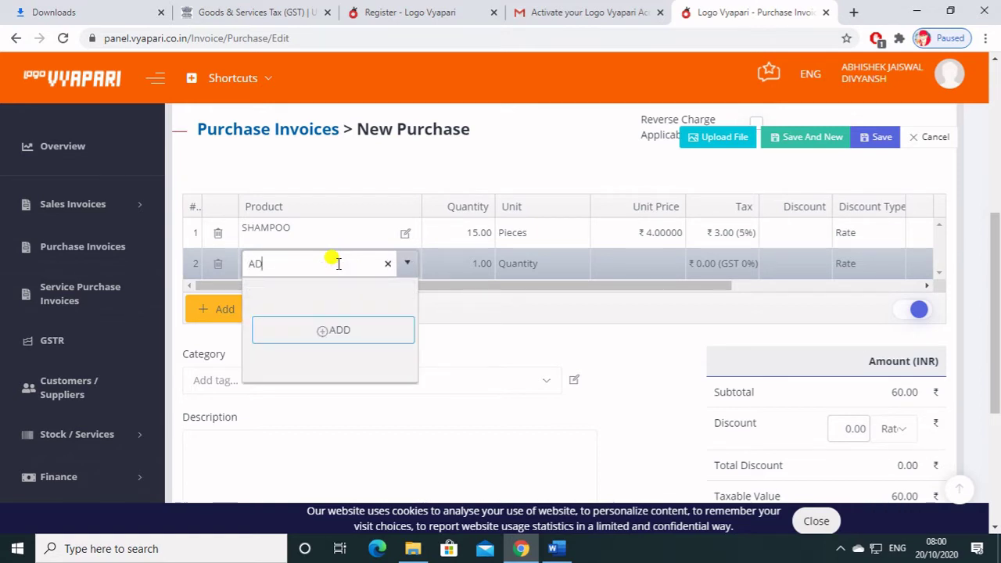
pyautogui.click(327, 330)
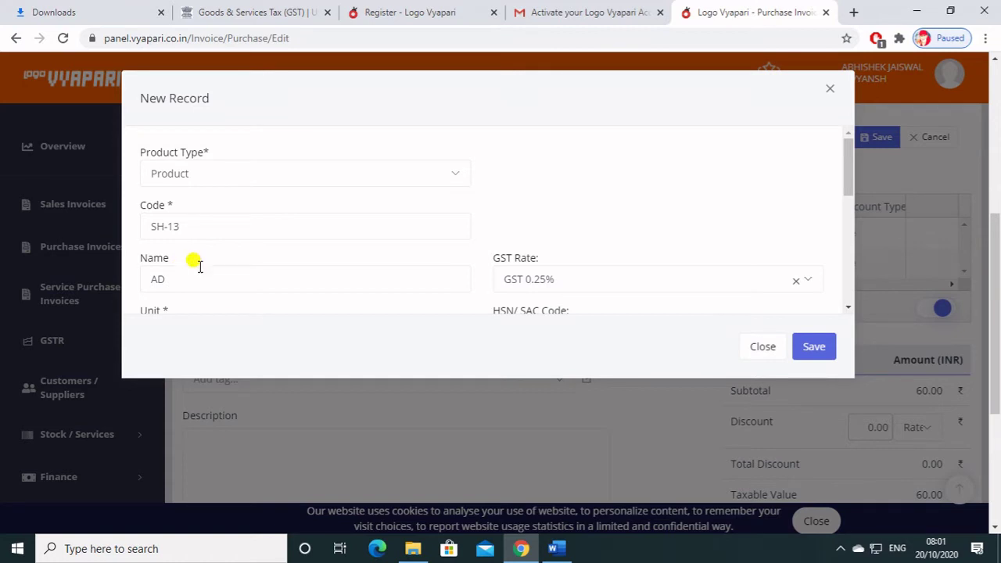
# Step: Set the new product's GST rate to 12%
pyautogui.scroll(-1, 200, 270)
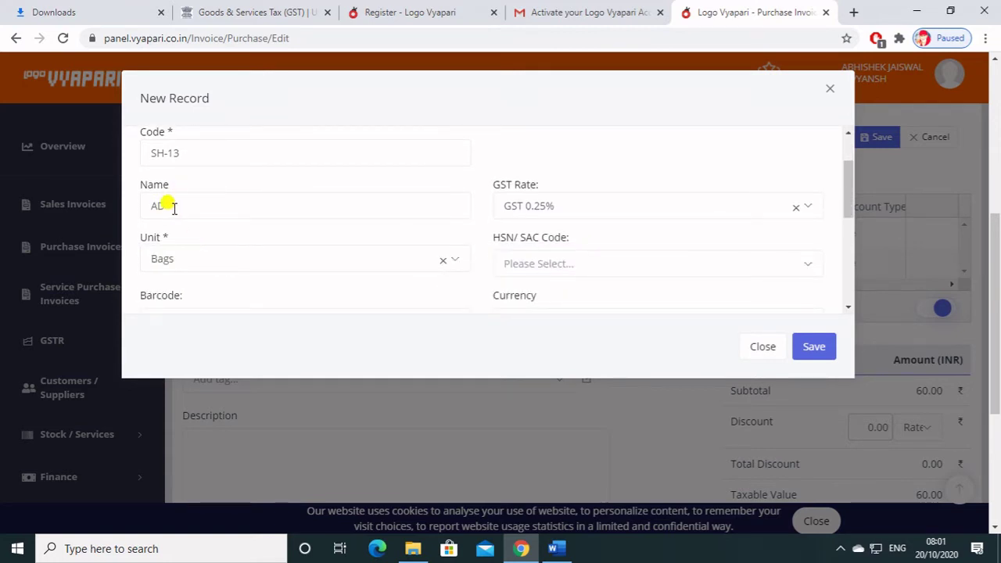
pyautogui.scroll(-2, 398, 226)
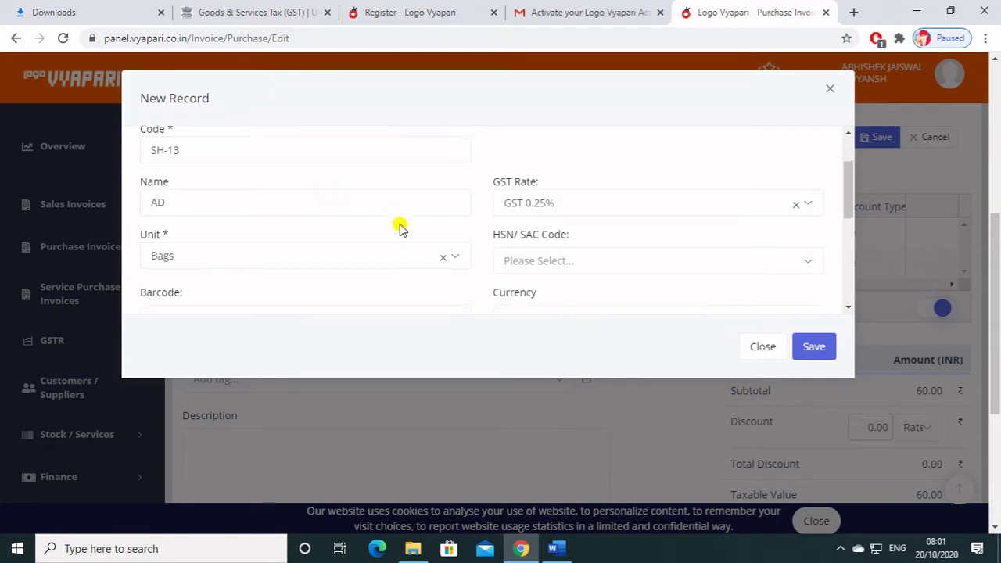
pyautogui.scroll(2, 399, 226)
pyautogui.scroll(-2, 399, 227)
pyautogui.scroll(2, 399, 227)
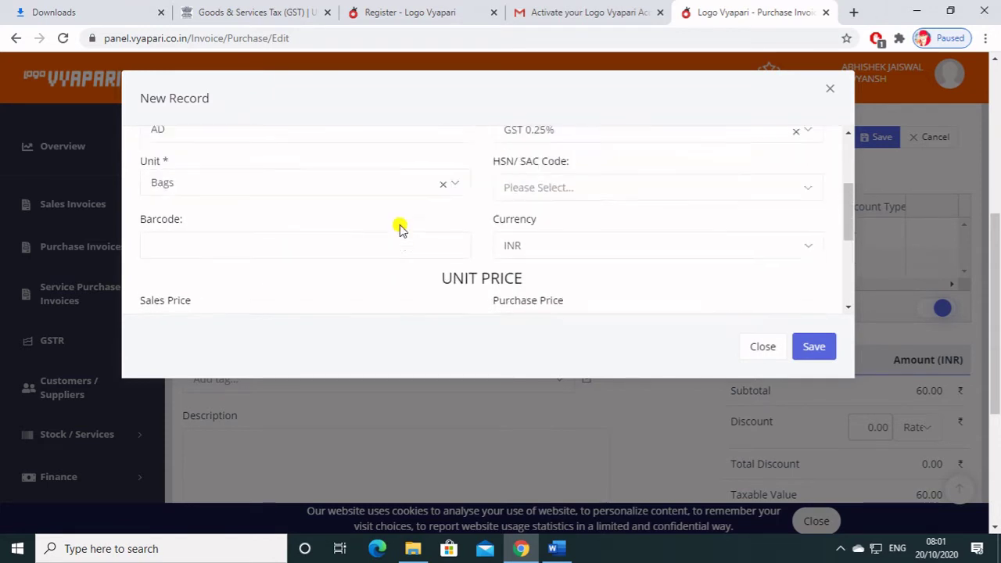
pyautogui.click(597, 205)
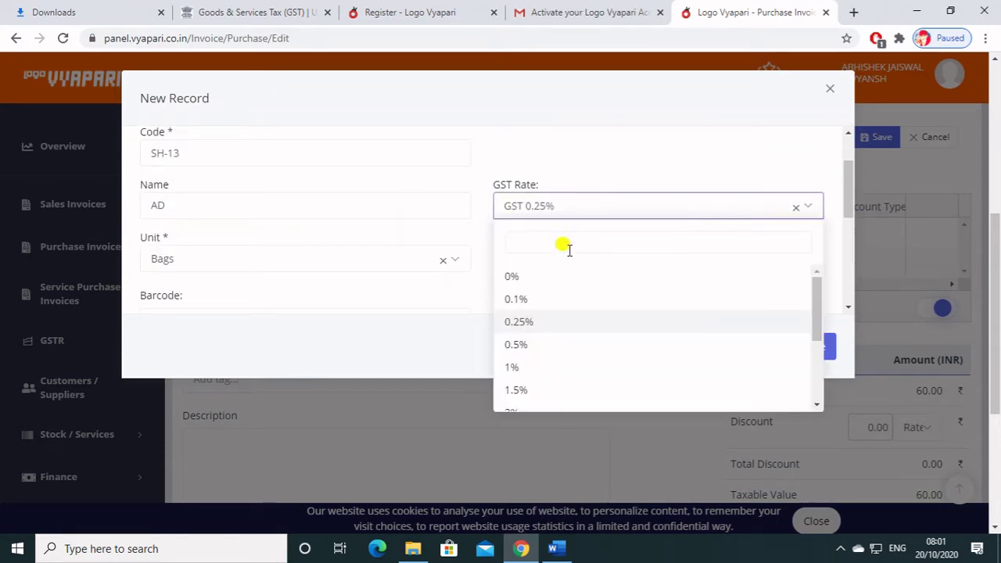
pyautogui.scroll(-1, 545, 328)
pyautogui.scroll(-1, 546, 328)
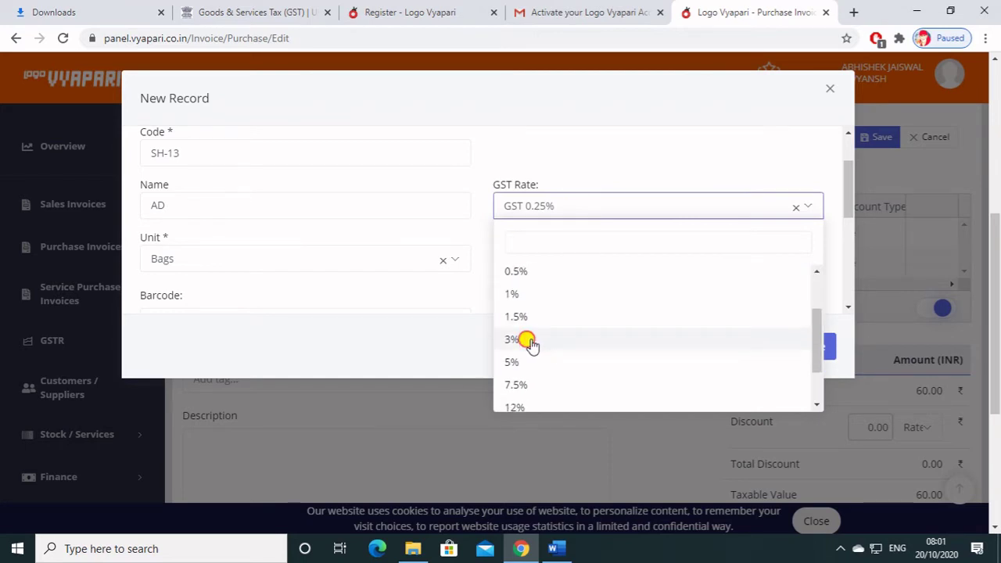
pyautogui.click(532, 341)
pyautogui.click(566, 206)
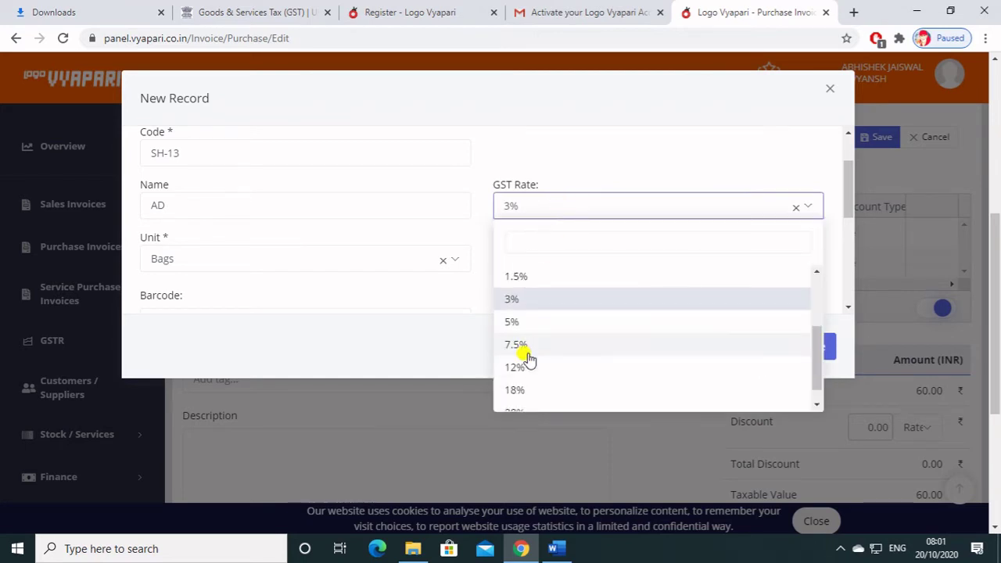
pyautogui.click(526, 367)
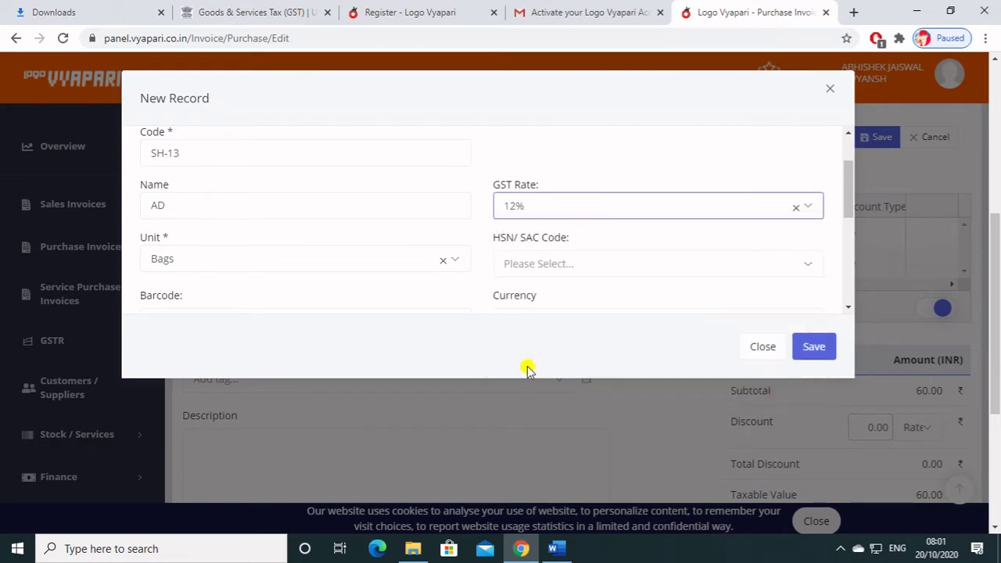
# Step: Assign the HSN/SAC code 2207 10 90 to the second product
pyautogui.click(538, 264)
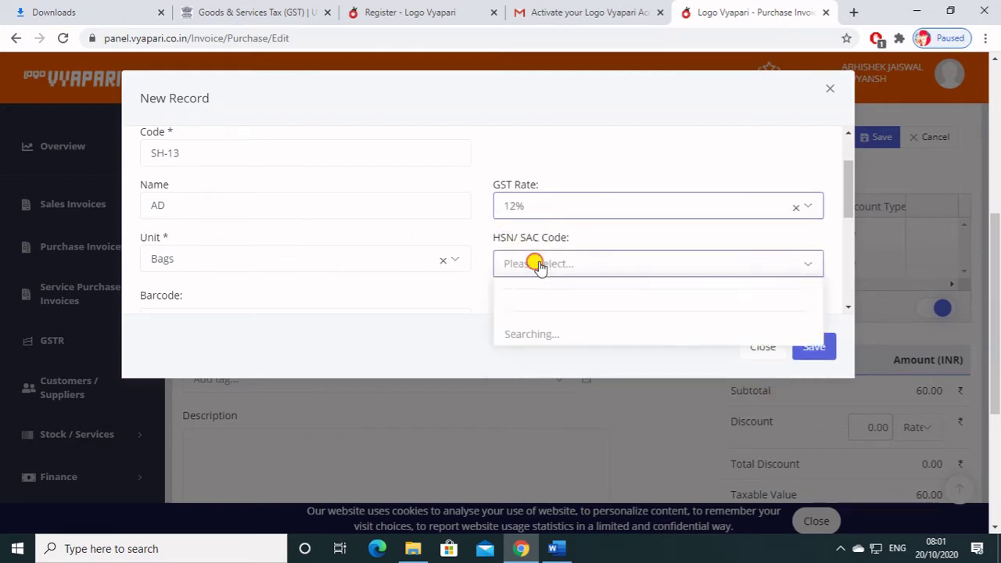
pyautogui.scroll(-10, 544, 364)
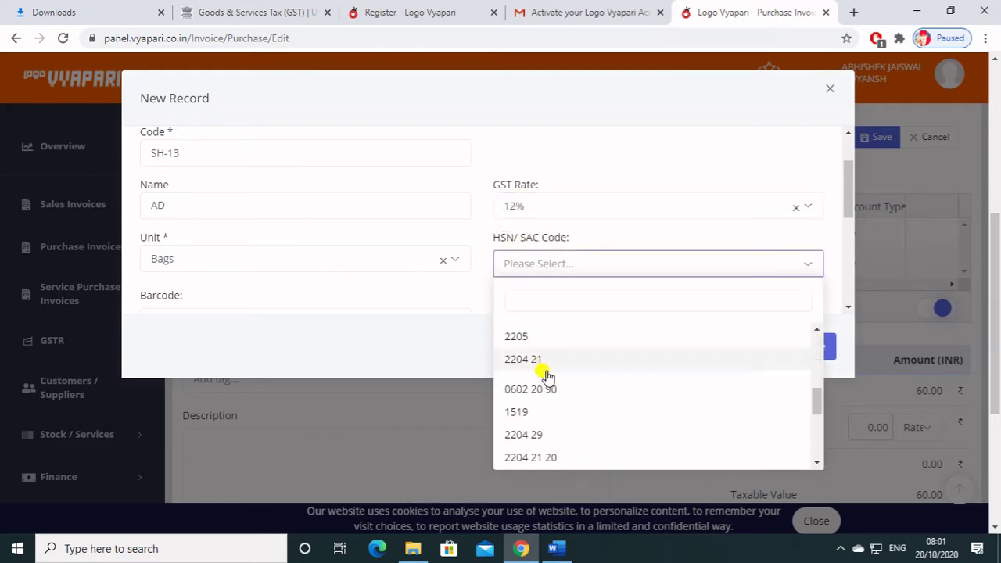
pyautogui.scroll(-2, 544, 387)
pyautogui.click(541, 386)
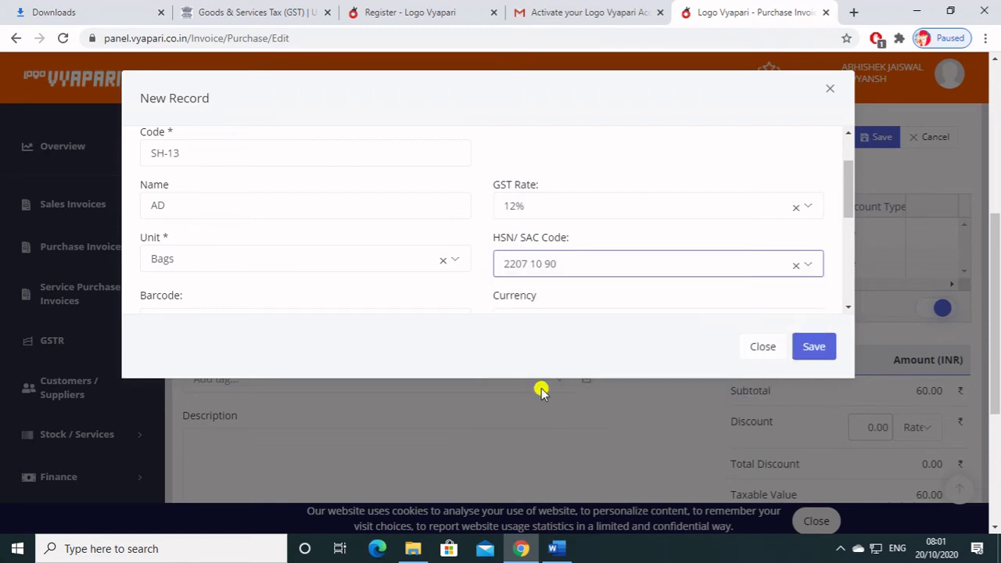
# Step: Leave the barcode empty and set the second product's unit to Pieces
pyautogui.scroll(-1, 233, 307)
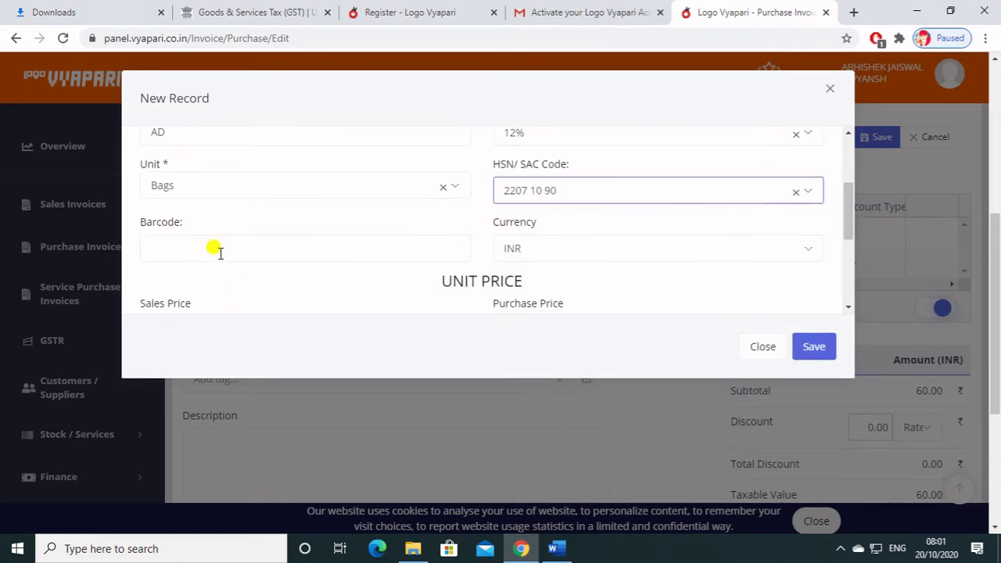
pyautogui.click(212, 246)
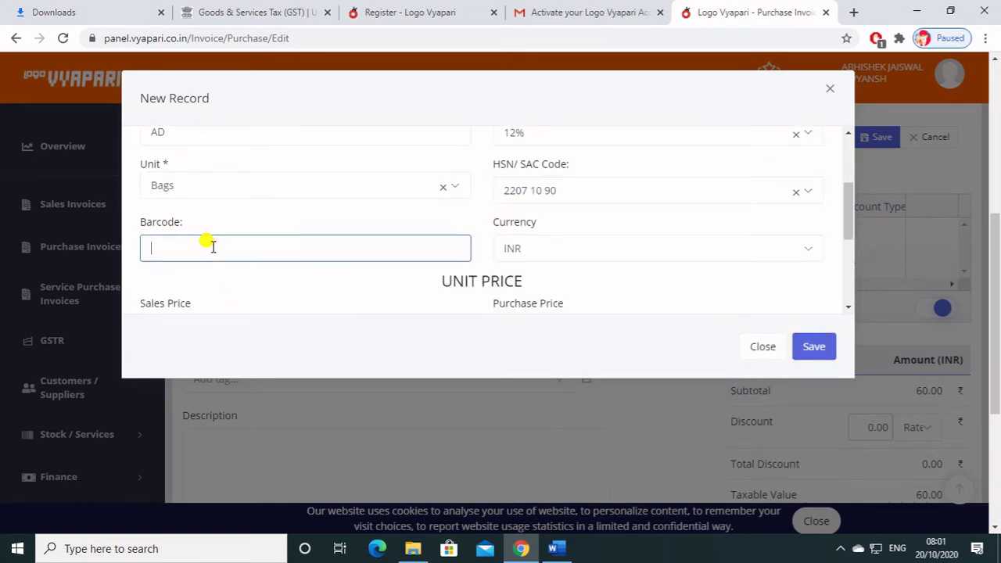
pyautogui.click(221, 195)
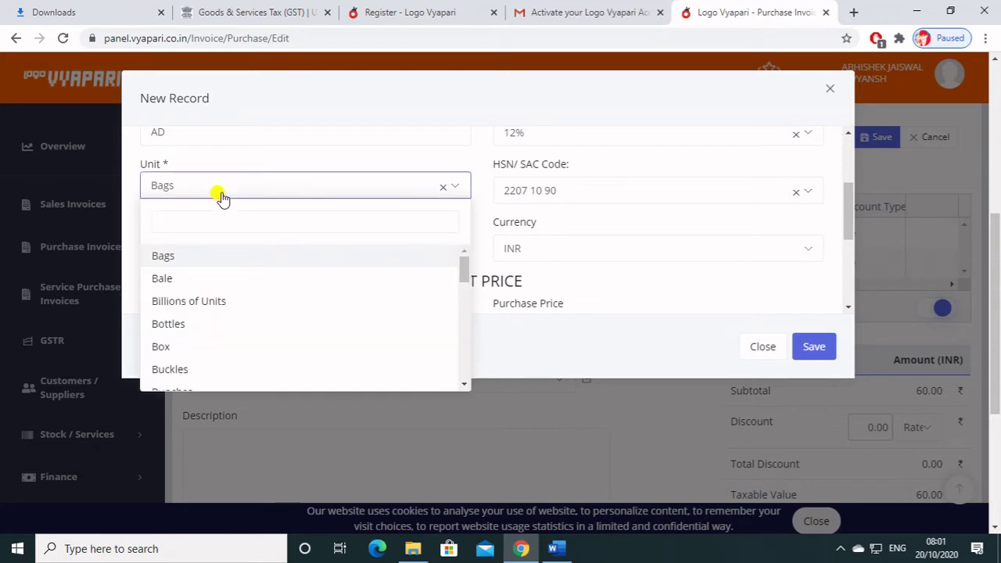
pyautogui.write('PU')
pyautogui.press('BackSpace')
pyautogui.write('A')
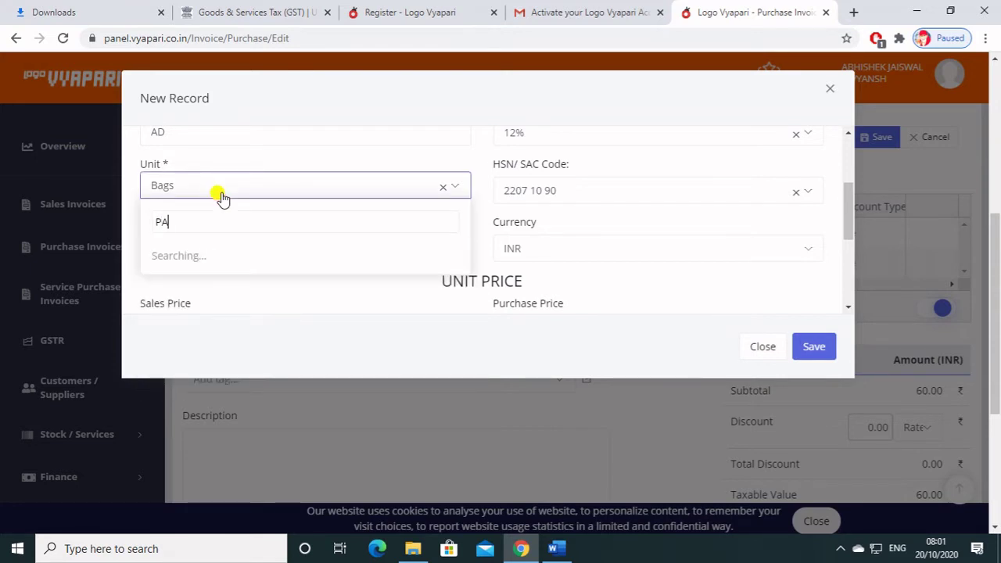
pyautogui.press('BackSpace')
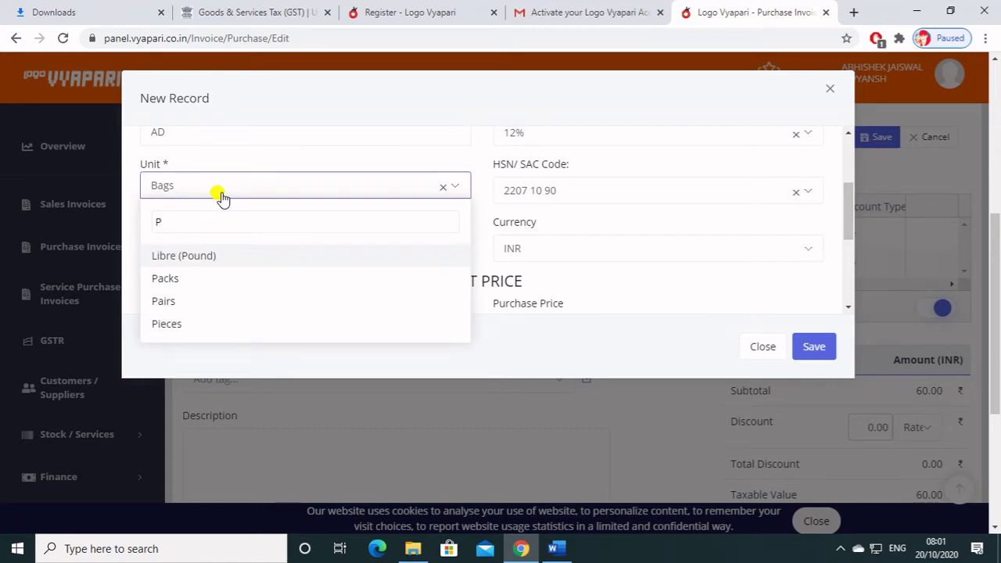
pyautogui.click(175, 327)
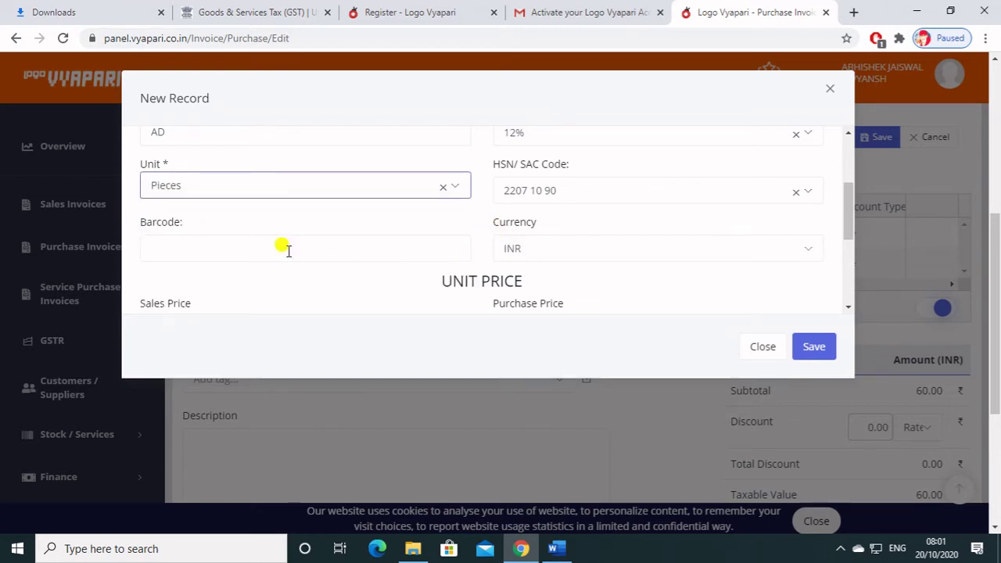
# Step: Rename the second product as COLGATE, leaving its prices empty
pyautogui.scroll(-2, 347, 275)
pyautogui.click(282, 182)
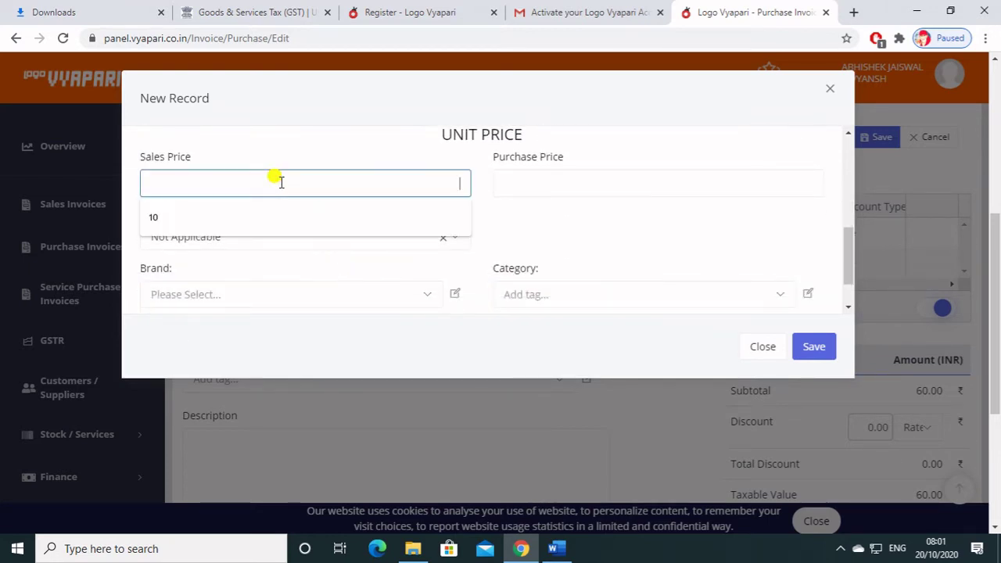
pyautogui.scroll(5, 282, 182)
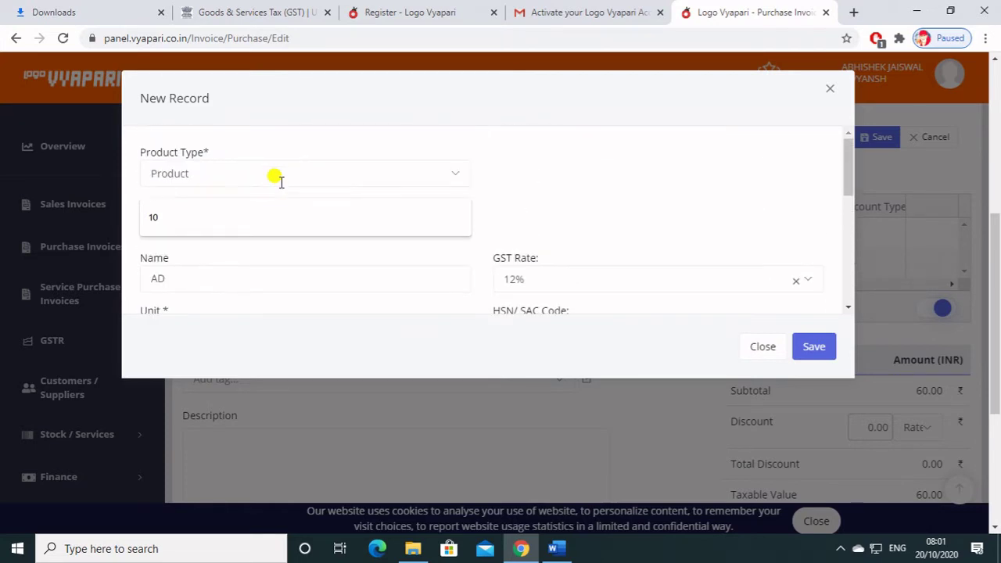
pyautogui.click(185, 276)
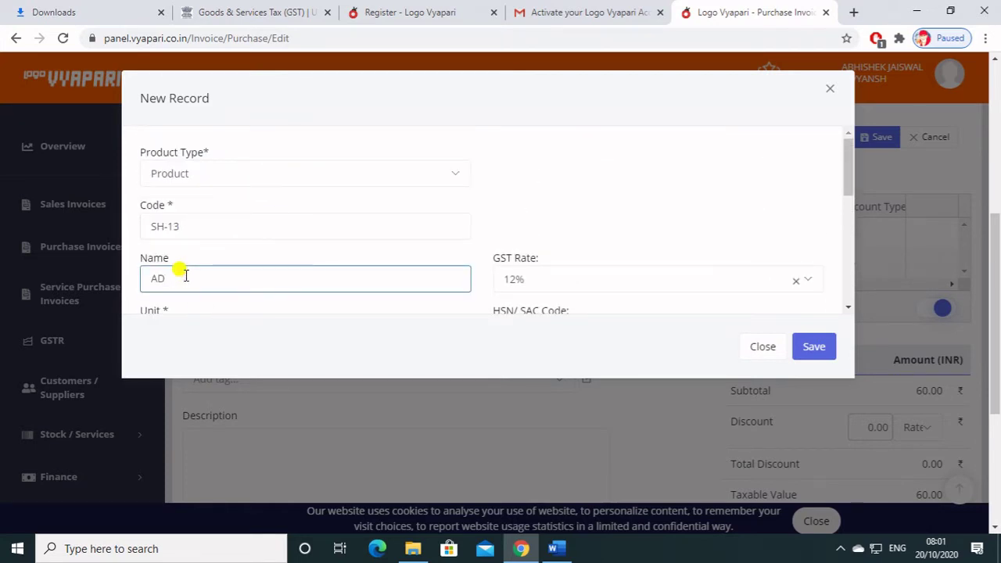
pyautogui.press('BackSpace')
pyautogui.press('BackSpace')
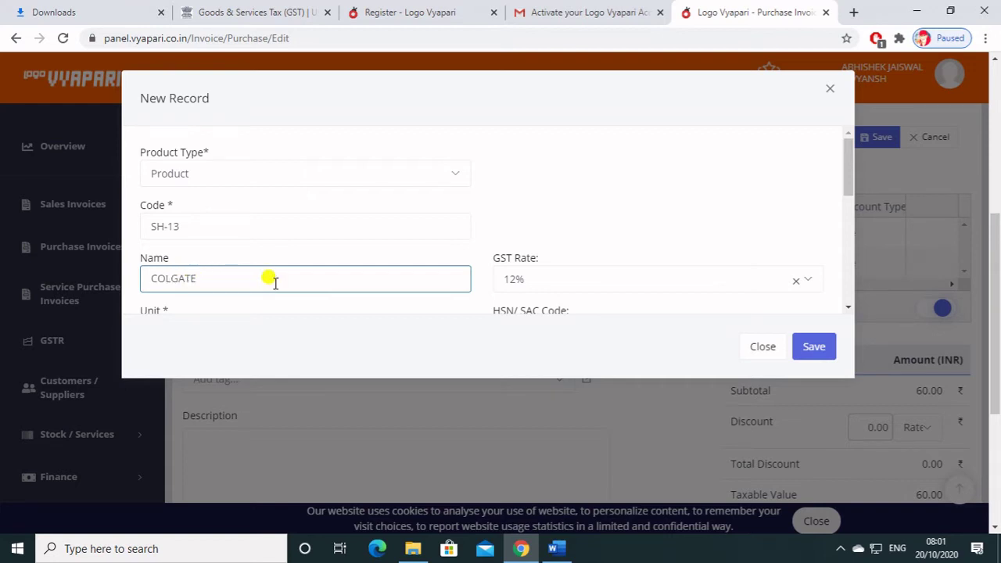
pyautogui.scroll(-5, 329, 257)
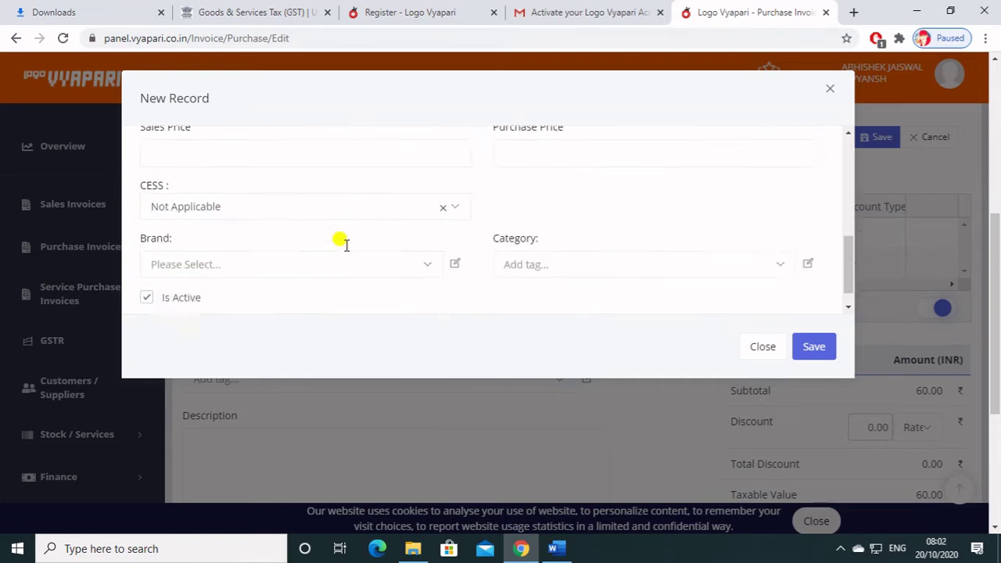
pyautogui.scroll(-1, 347, 244)
pyautogui.scroll(-1, 325, 217)
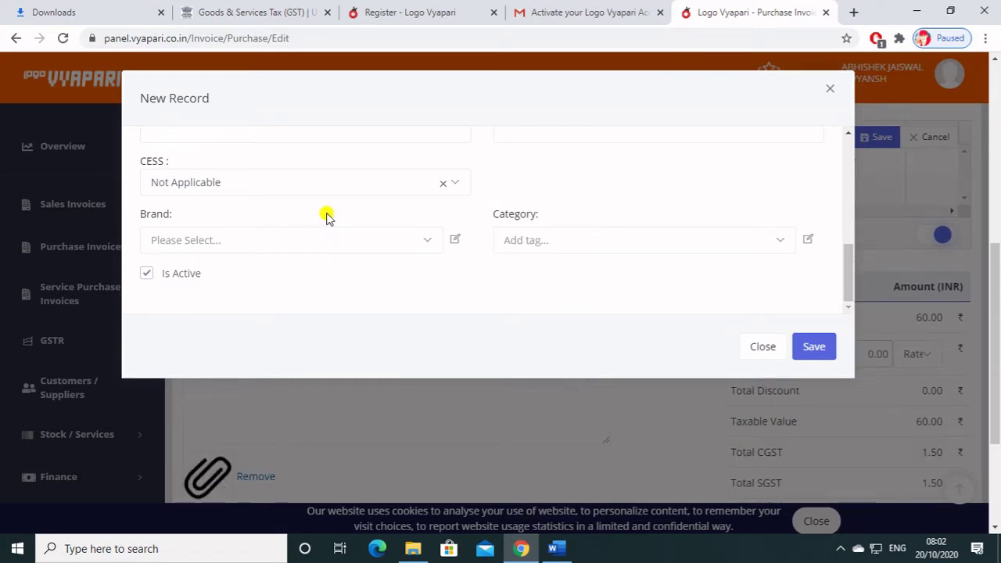
# Step: Create a new brand named COLGATE and assign it to the TOOTHPASTE product
pyautogui.scroll(1, 344, 241)
pyautogui.scroll(-1, 358, 242)
pyautogui.scroll(5, 407, 245)
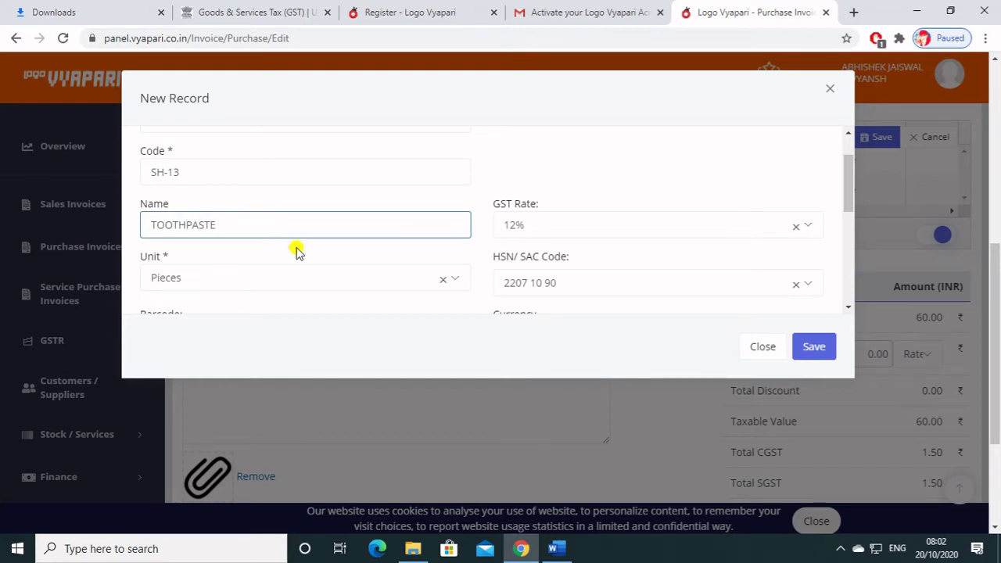
pyautogui.scroll(-5, 297, 251)
pyautogui.click(338, 240)
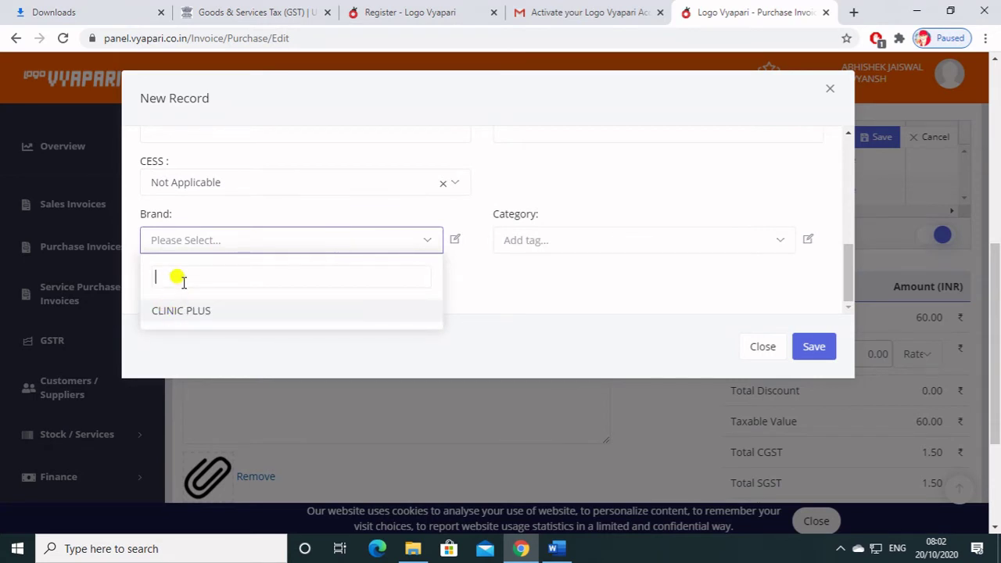
pyautogui.write('S')
pyautogui.press('BackSpace')
pyautogui.write('T')
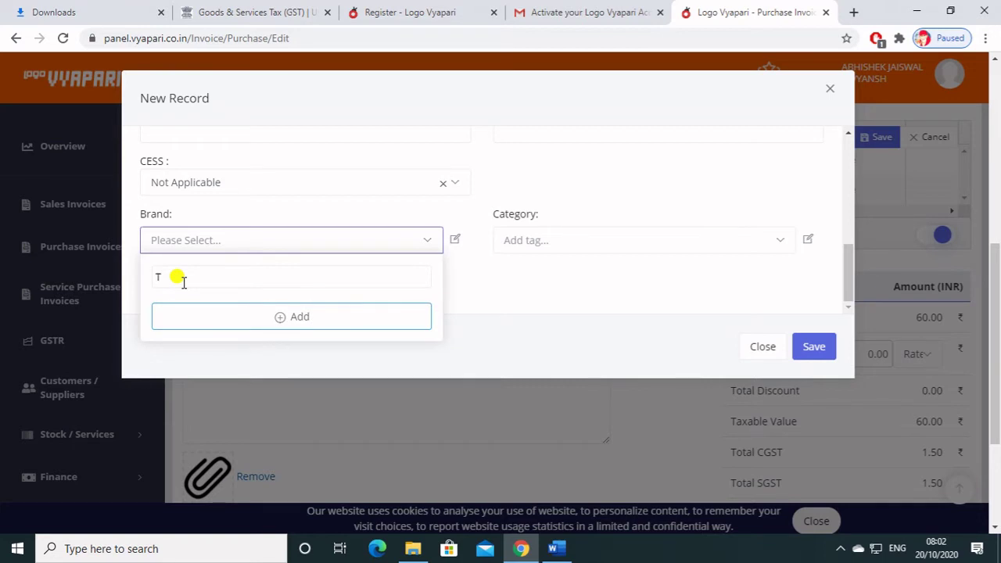
pyautogui.click(201, 321)
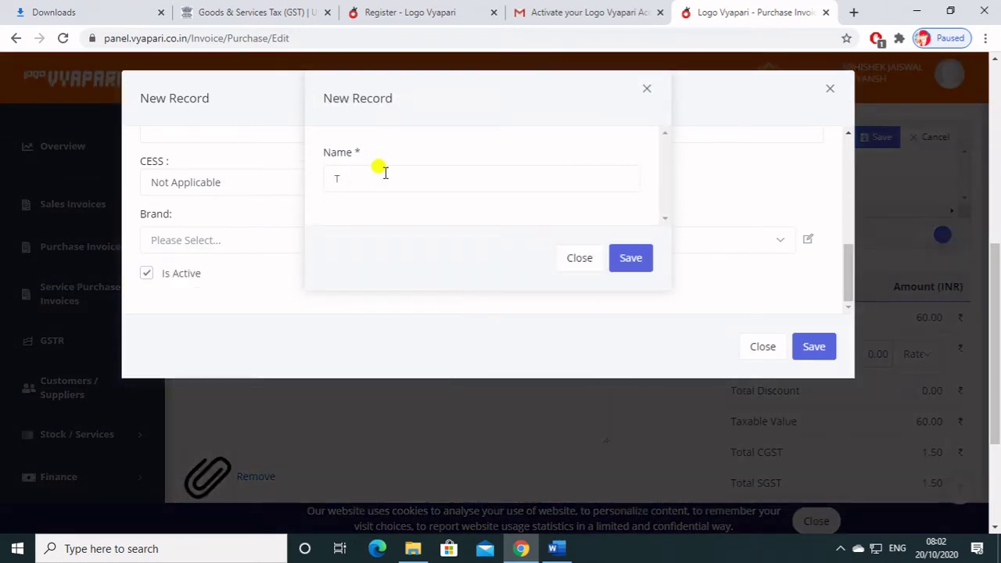
pyautogui.click(377, 173)
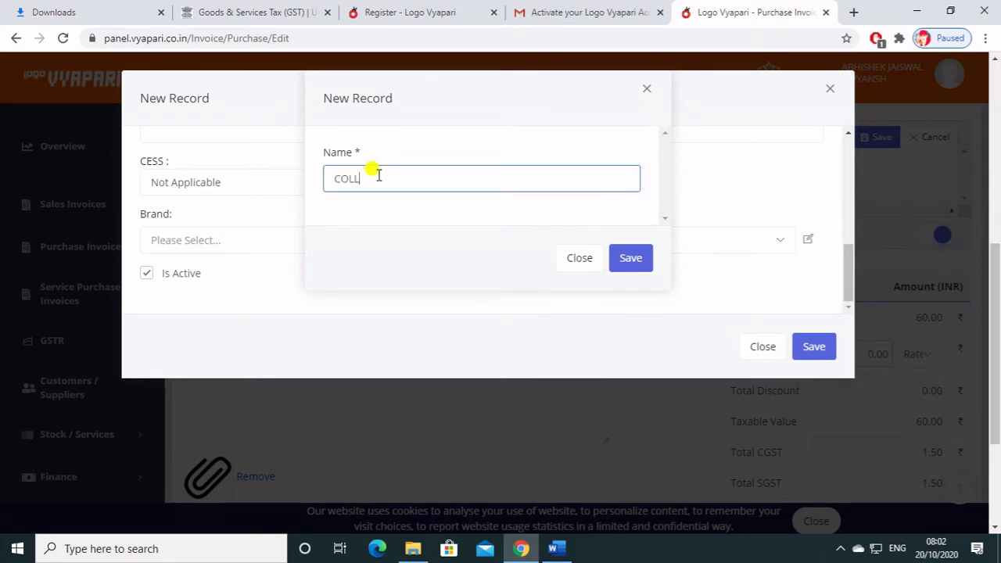
pyautogui.click(626, 261)
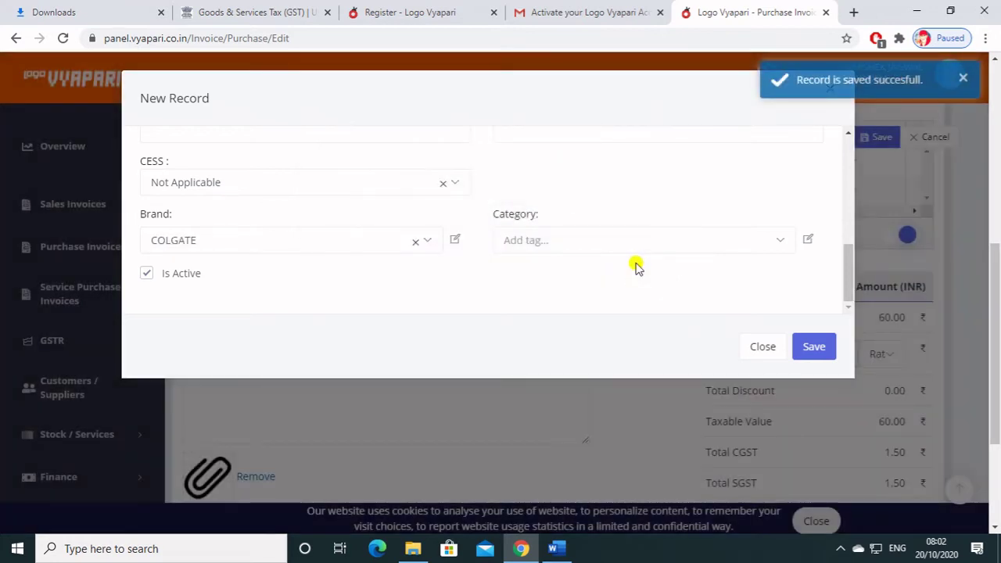
# Step: Leave the category empty and save the TOOTHPASTE product record
pyautogui.scroll(-2, 433, 284)
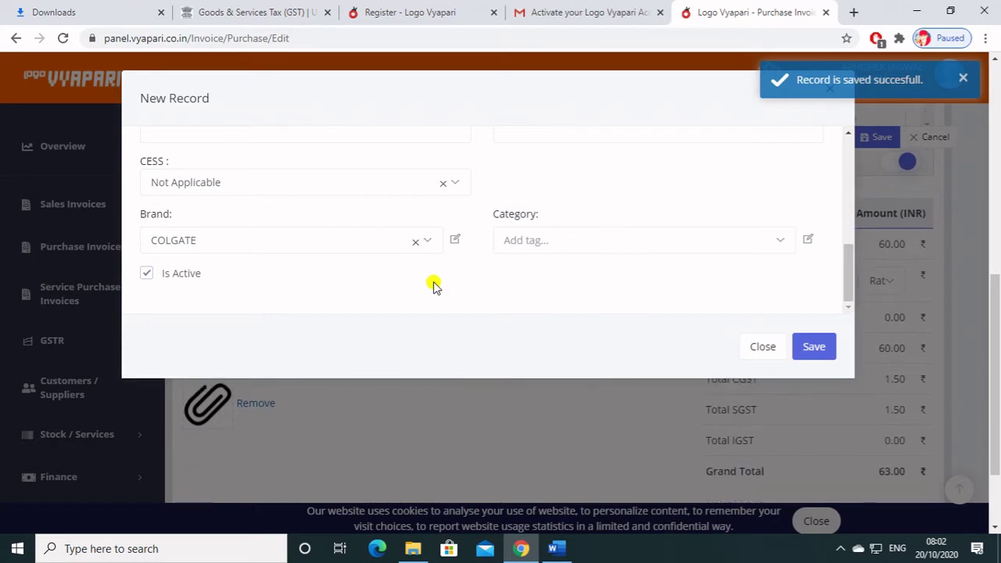
pyautogui.scroll(1, 431, 284)
pyautogui.scroll(-1, 525, 284)
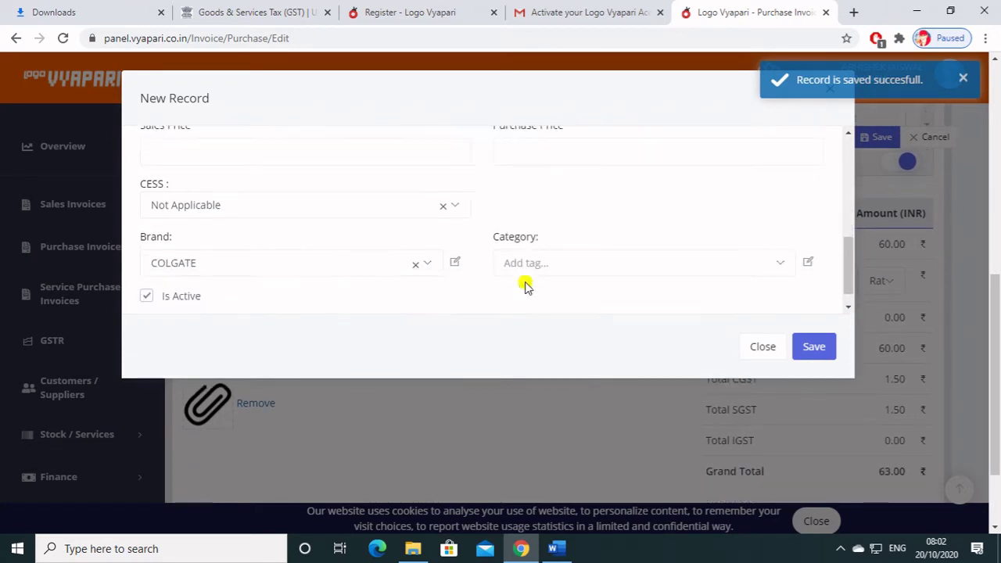
pyautogui.click(814, 347)
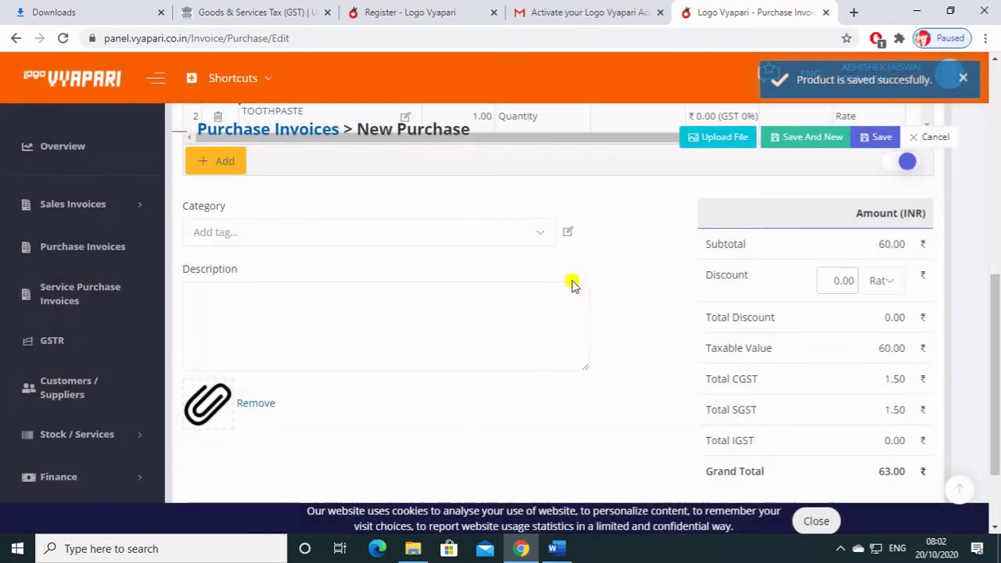
# Step: Set the TOOTHPASTE line's quantity to 18 pieces and its unit price to 100
pyautogui.scroll(4, 398, 276)
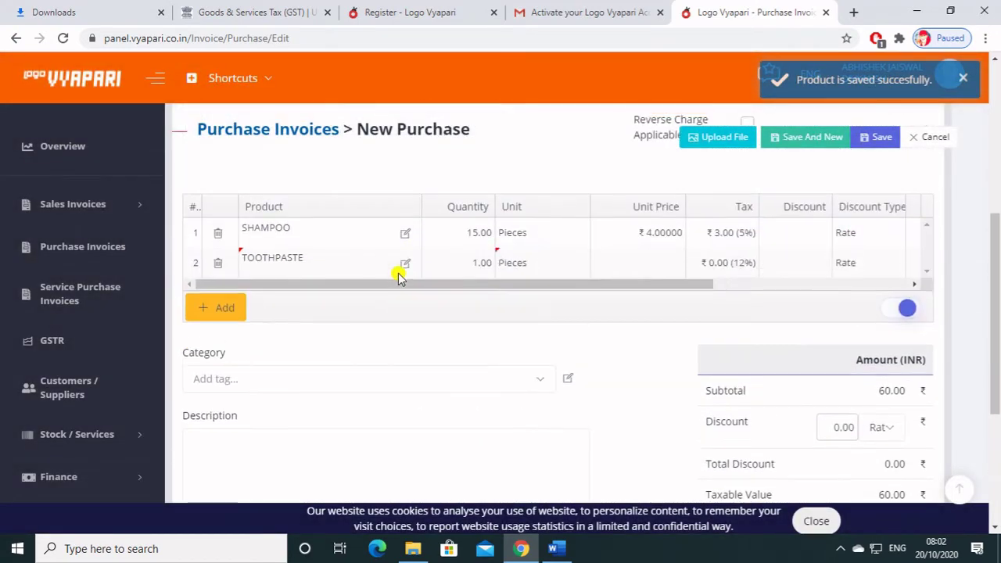
pyautogui.click(476, 265)
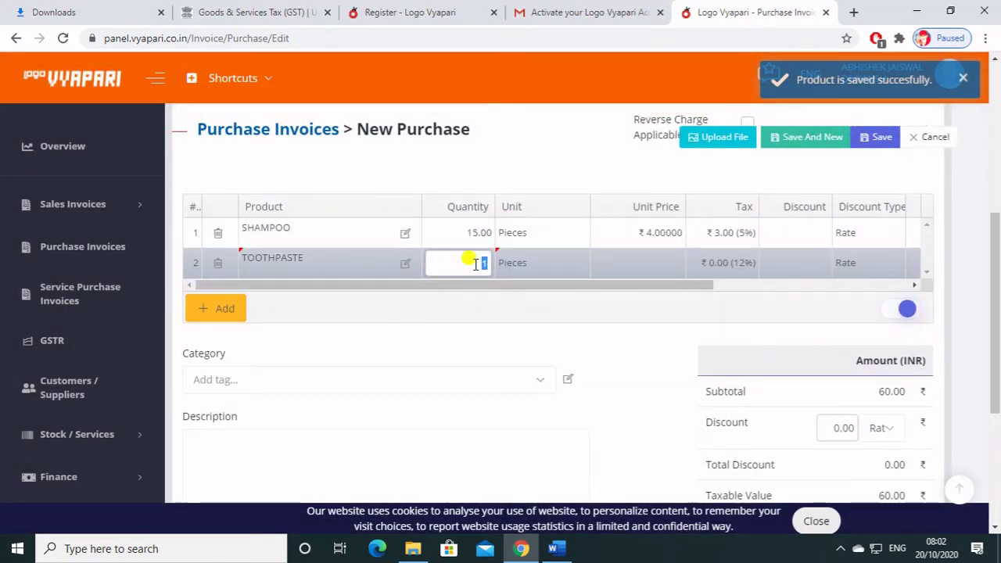
pyautogui.write('18')
pyautogui.click(573, 265)
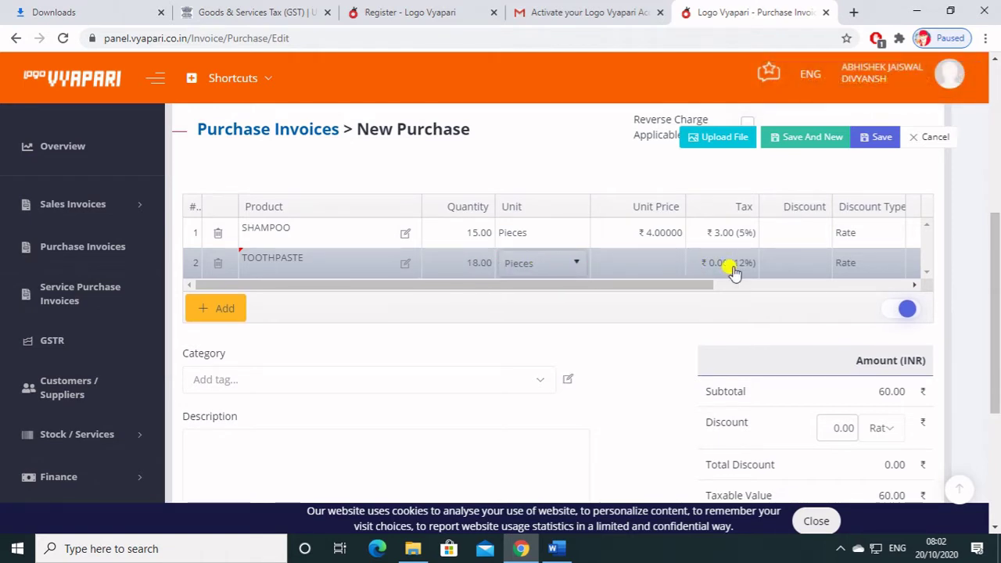
pyautogui.click(648, 272)
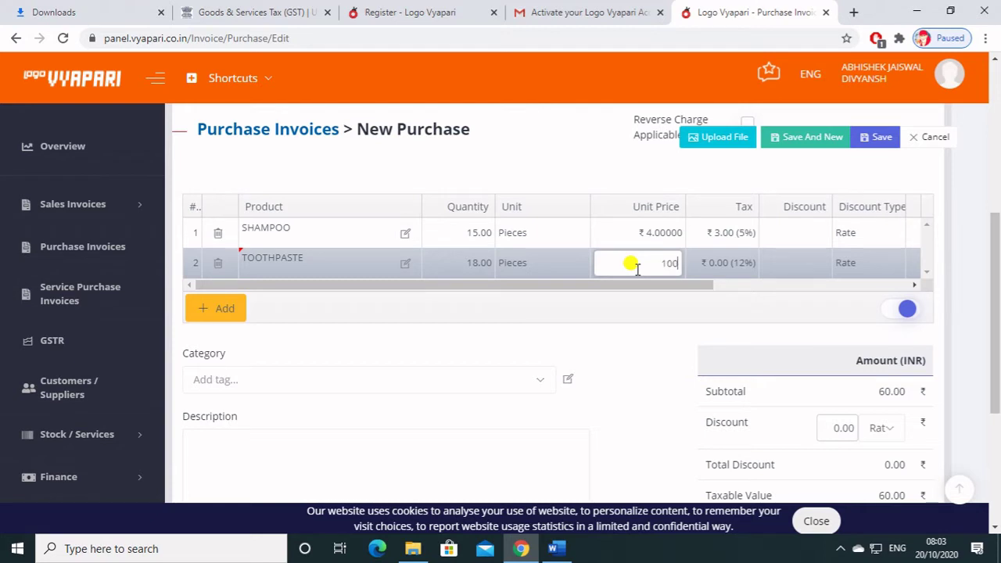
pyautogui.click(779, 273)
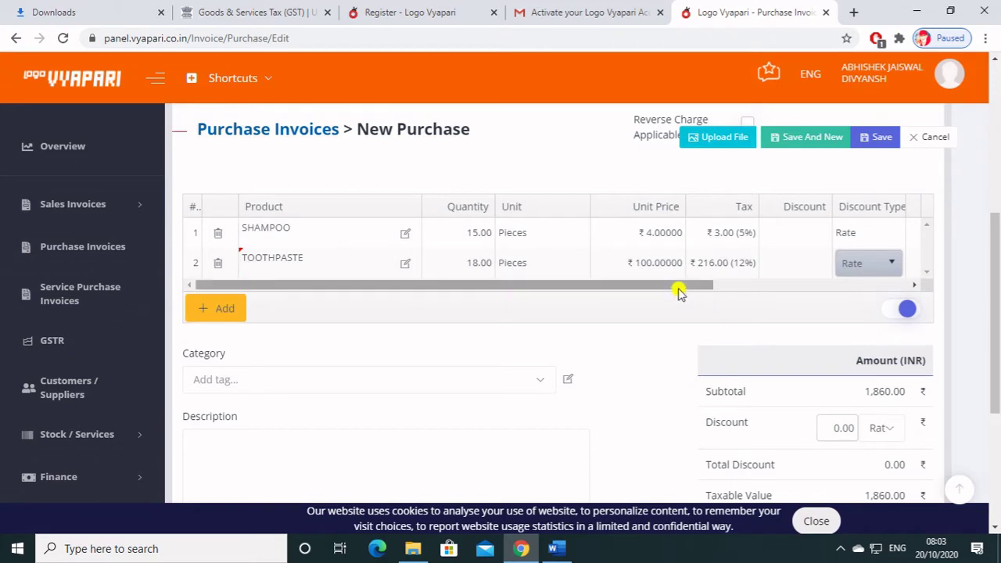
# Step: Give the TOOTHPASTE line a discount of 1 with the discount type Rate
pyautogui.moveTo(679, 286); pyautogui.dragTo(859, 282)
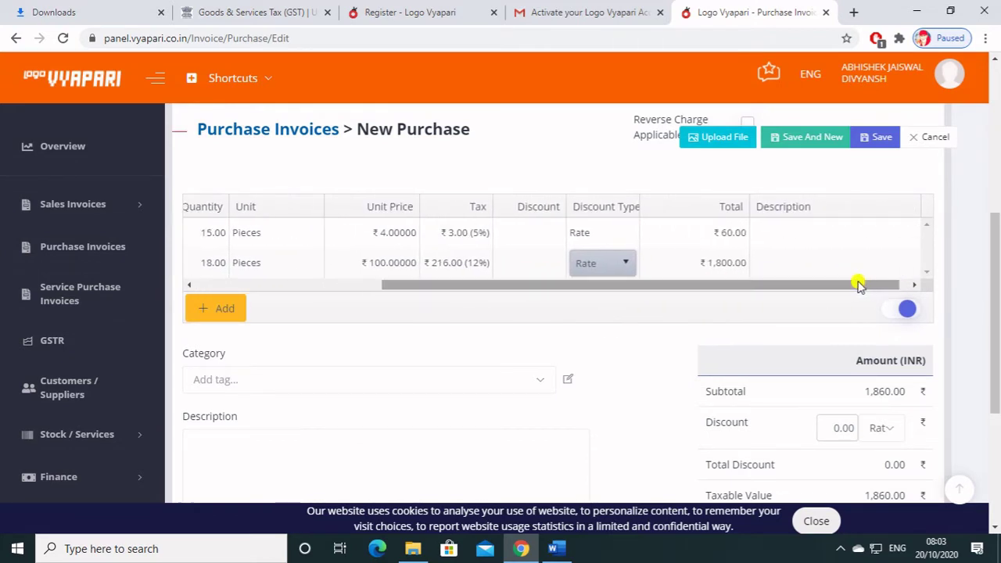
pyautogui.click(625, 270)
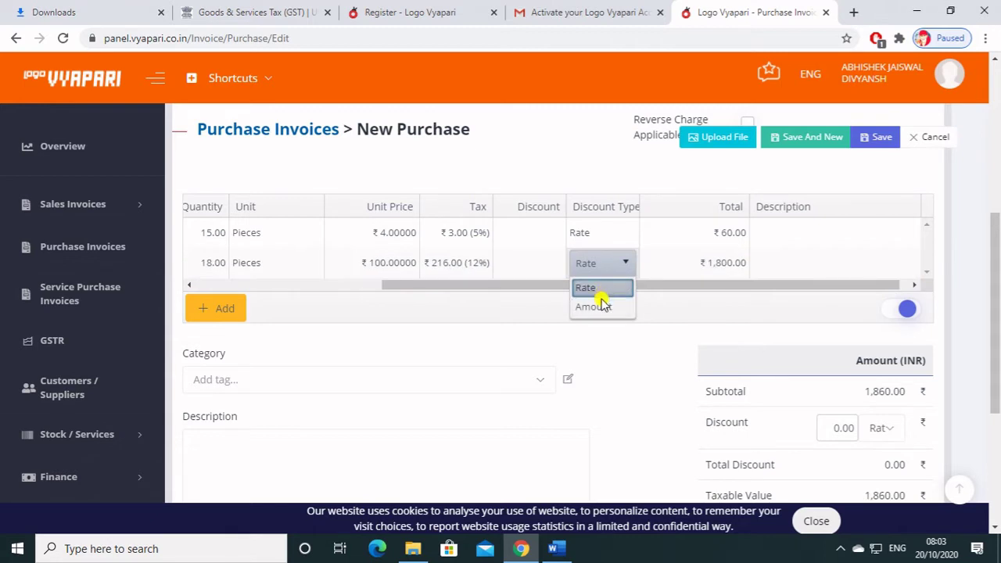
pyautogui.click(599, 290)
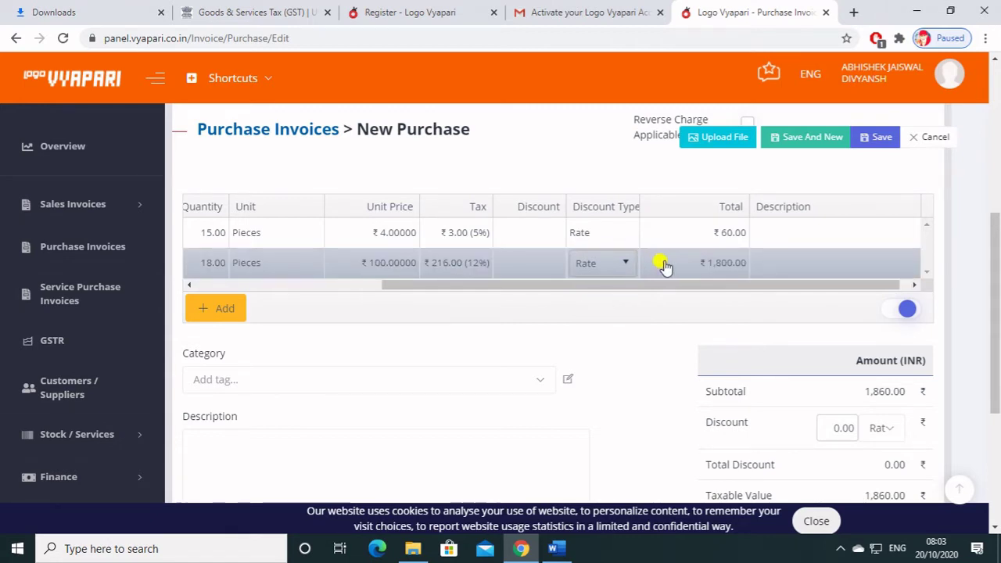
pyautogui.click(545, 263)
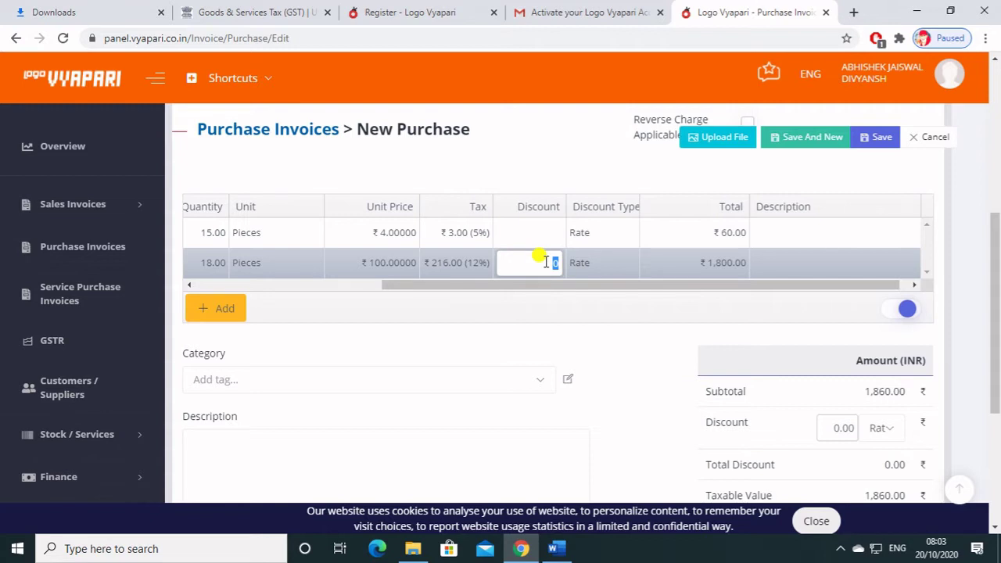
pyautogui.write('5')
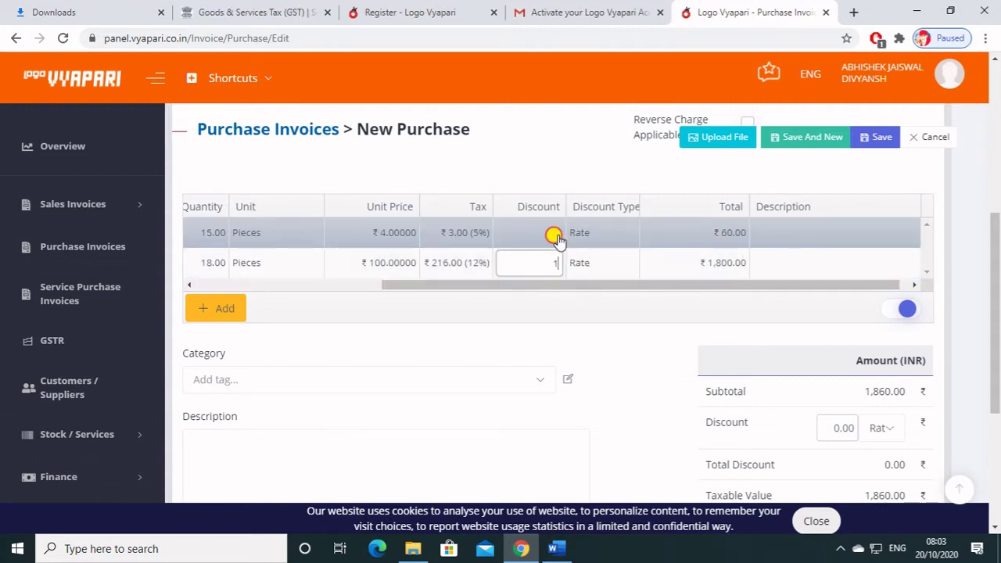
pyautogui.click(556, 235)
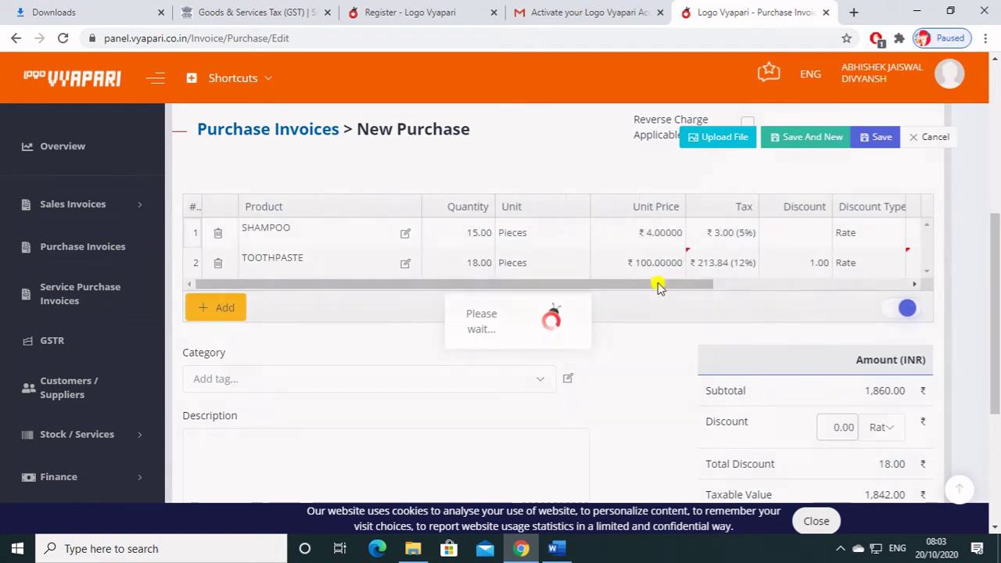
# Step: Change the SHAMPOO line's discount type to Amount and set its discount to 20
pyautogui.moveTo(693, 280); pyautogui.dragTo(879, 275)
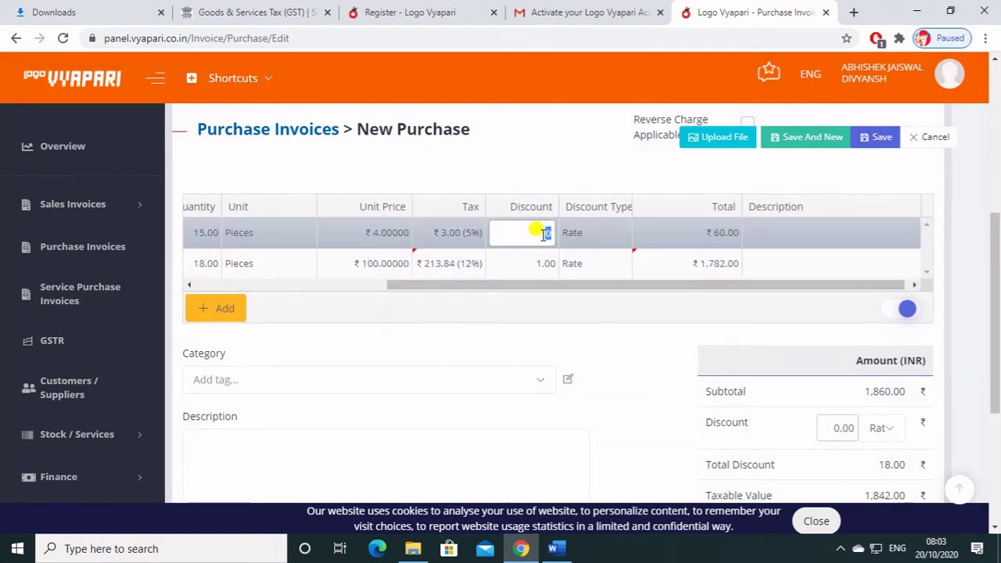
pyautogui.click(578, 240)
pyautogui.click(586, 237)
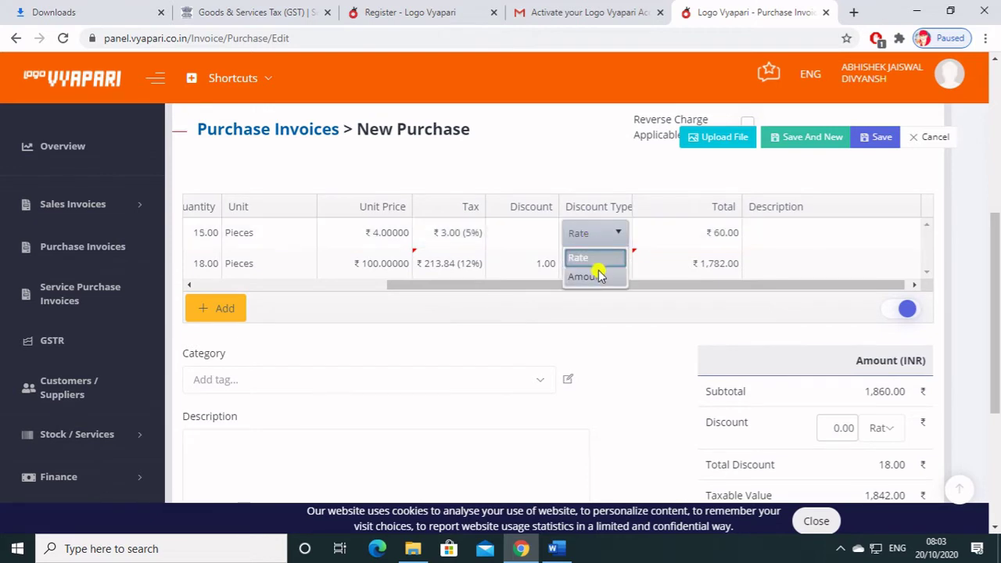
pyautogui.click(591, 277)
pyautogui.click(540, 233)
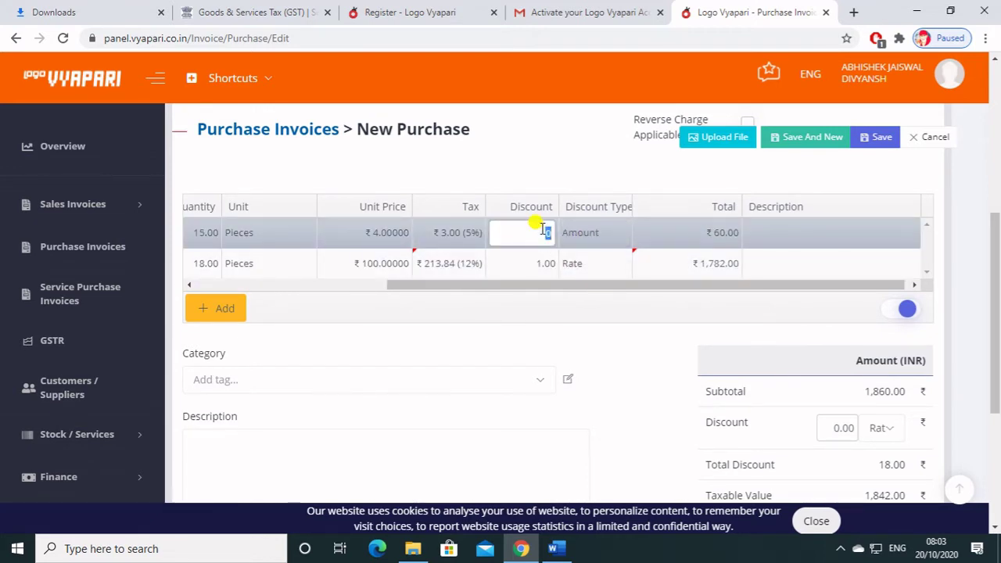
pyautogui.click(622, 234)
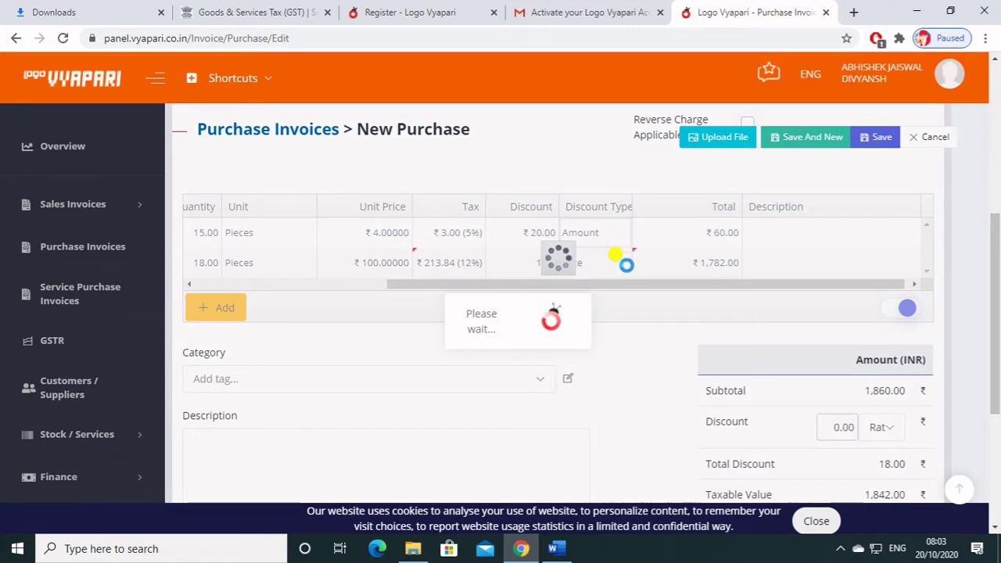
pyautogui.moveTo(628, 287); pyautogui.dragTo(825, 282)
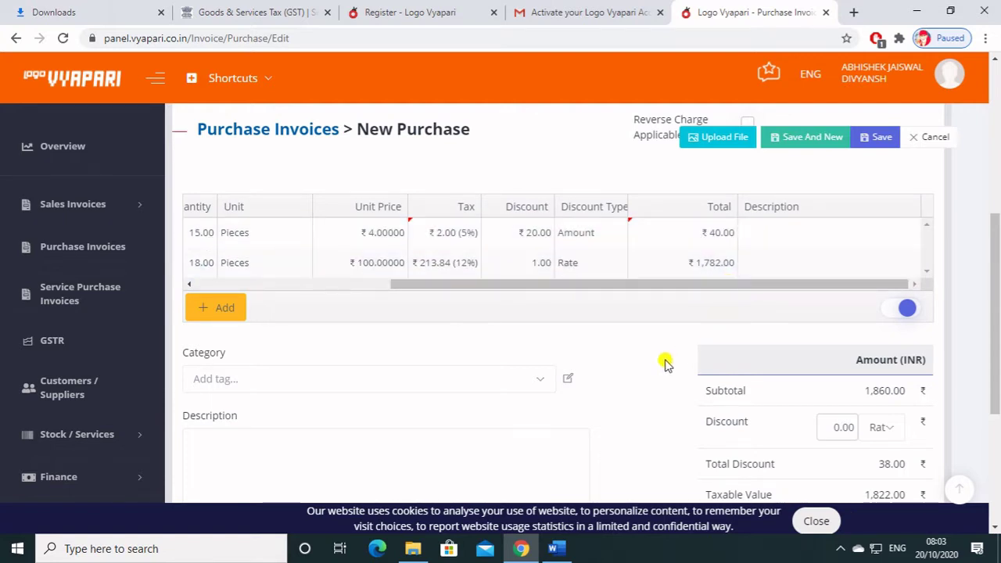
# Step: Review the purchase invoice's line items, category, tax totals, payments section, and supplier and date details
pyautogui.scroll(-2, 529, 378)
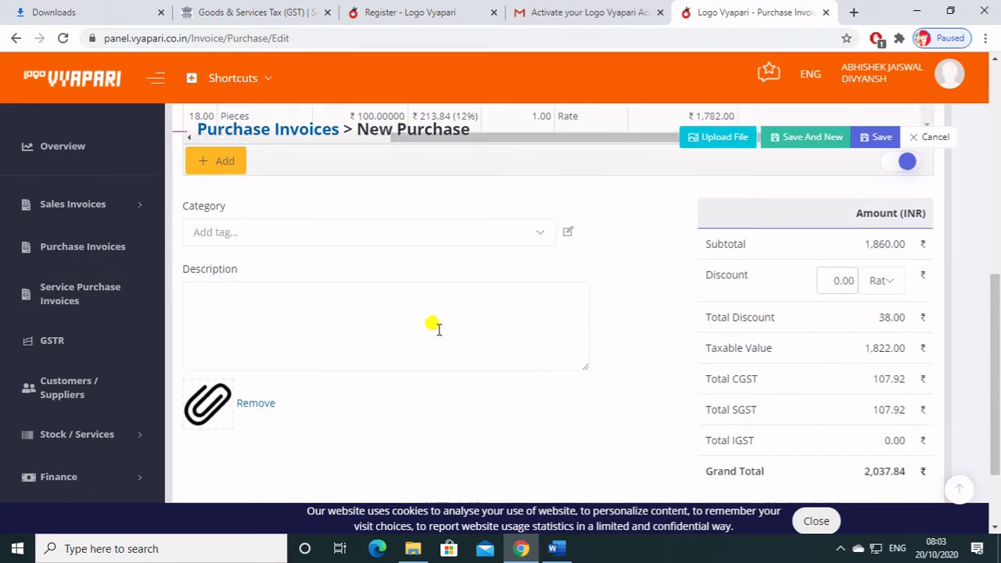
pyautogui.scroll(1, 347, 297)
pyautogui.click(456, 309)
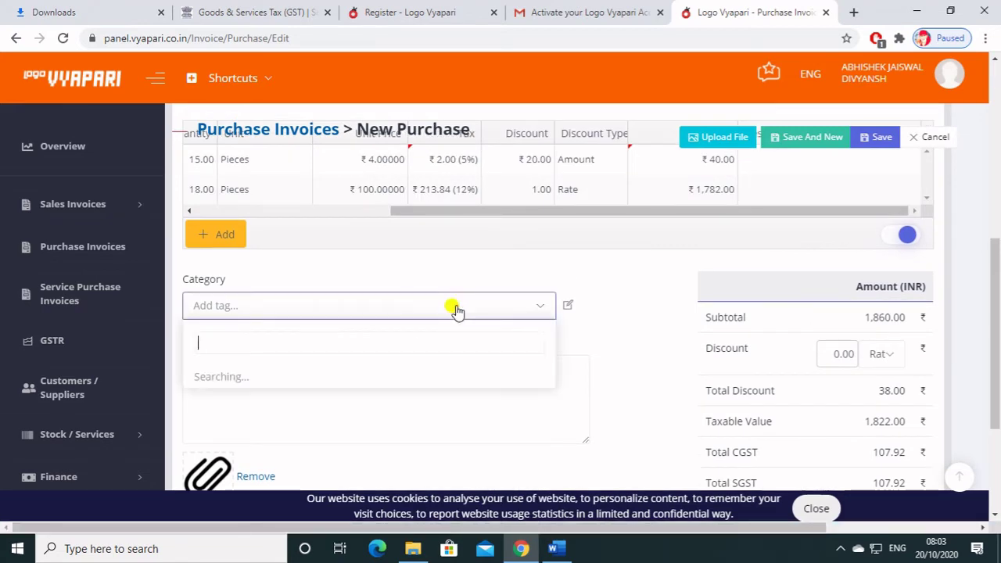
pyautogui.click(455, 310)
pyautogui.scroll(-3, 559, 317)
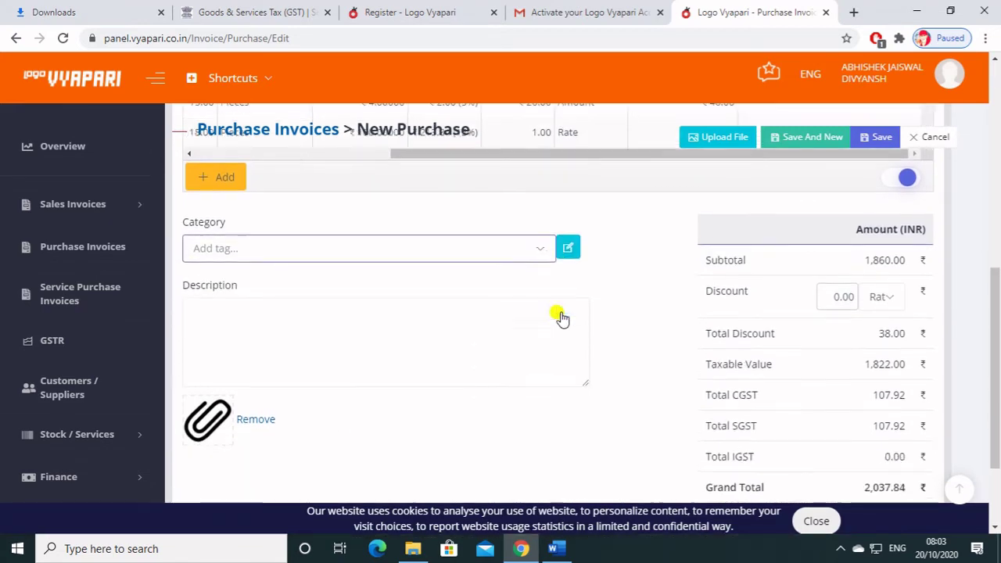
pyautogui.scroll(5, 560, 315)
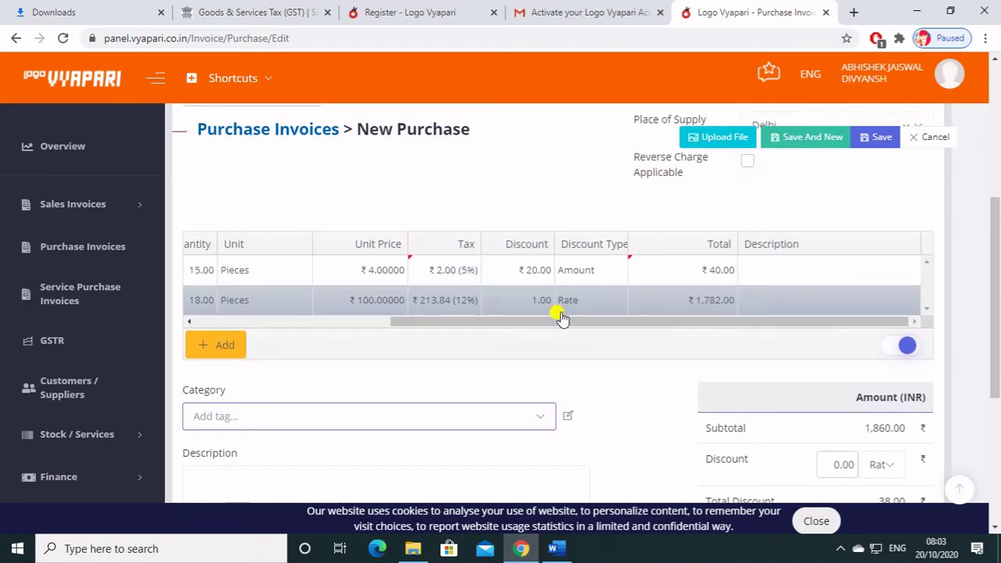
pyautogui.scroll(-3, 560, 315)
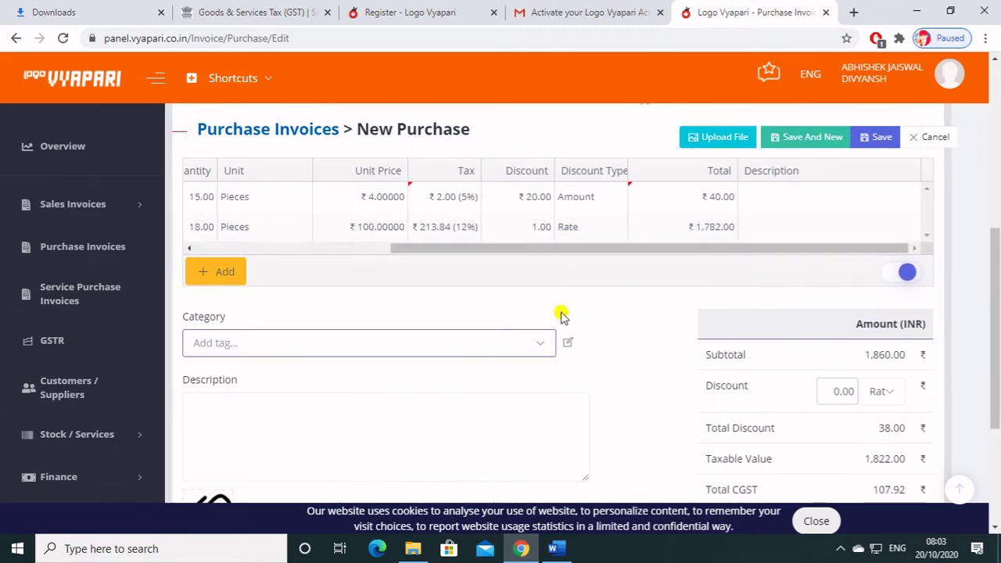
pyautogui.scroll(-1, 560, 315)
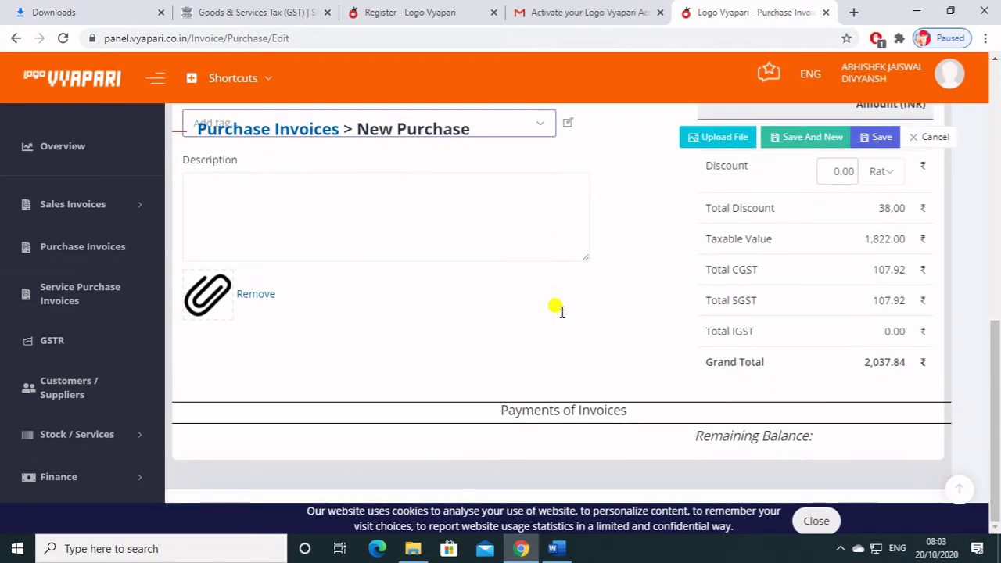
pyautogui.scroll(1, 560, 315)
pyautogui.scroll(2, 560, 315)
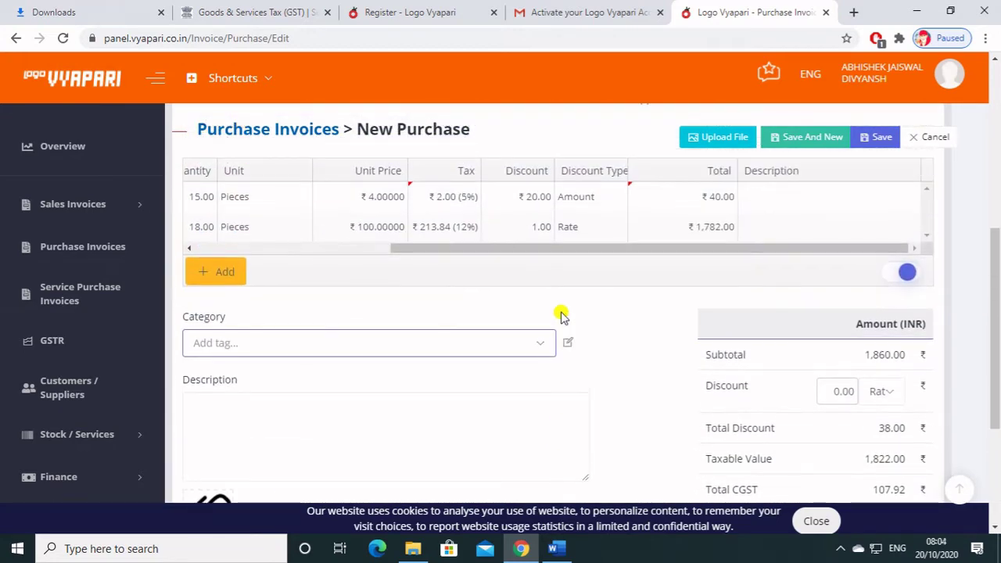
pyautogui.scroll(-1, 560, 315)
pyautogui.scroll(1, 560, 315)
pyautogui.scroll(-2, 560, 316)
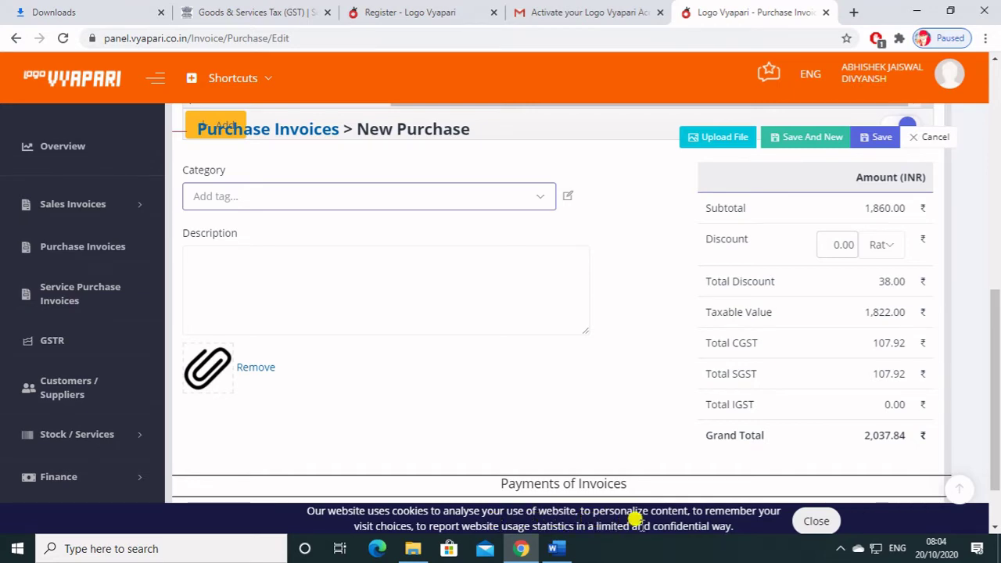
pyautogui.scroll(6, 620, 282)
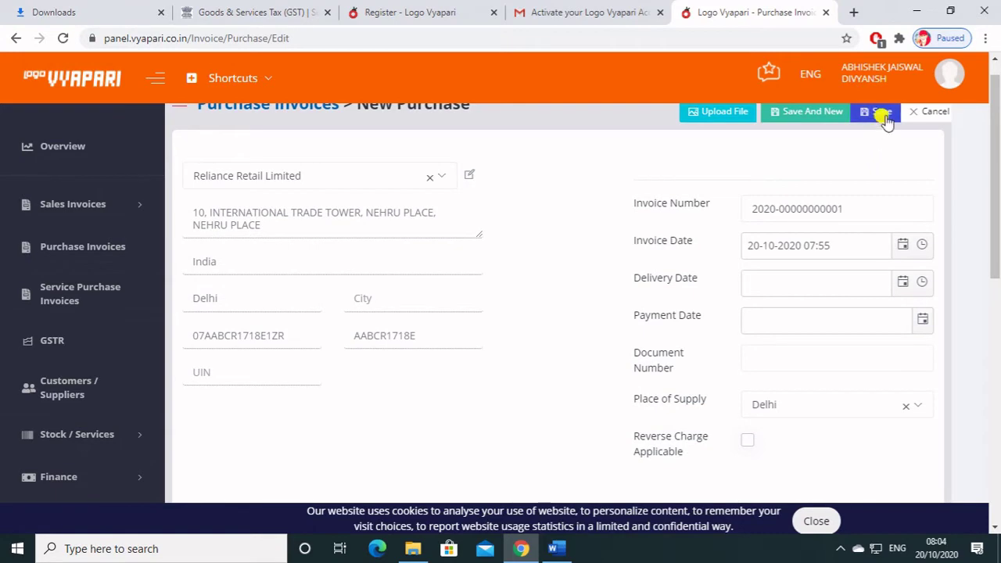
pyautogui.scroll(-1, 821, 280)
pyautogui.scroll(1, 822, 280)
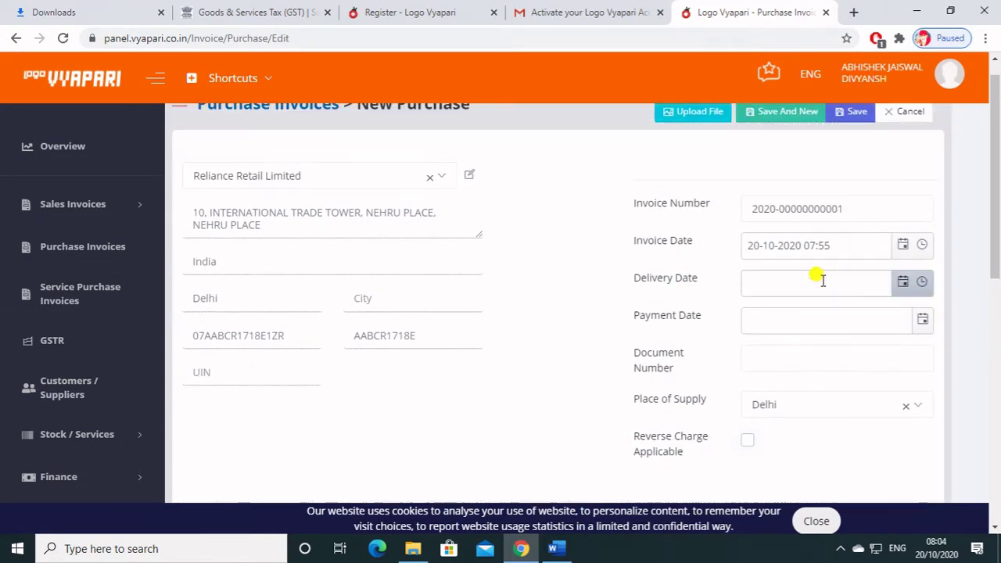
# Step: Check the purchase invoice's supplier details, line items and totals, and save the invoice
pyautogui.scroll(-1, 831, 249)
pyautogui.scroll(2, 829, 251)
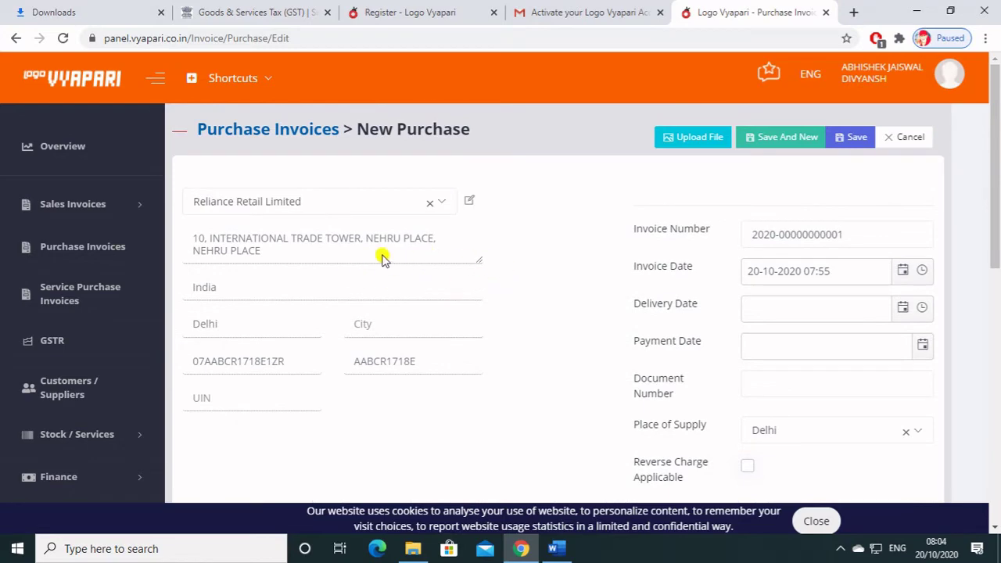
pyautogui.scroll(-3, 360, 281)
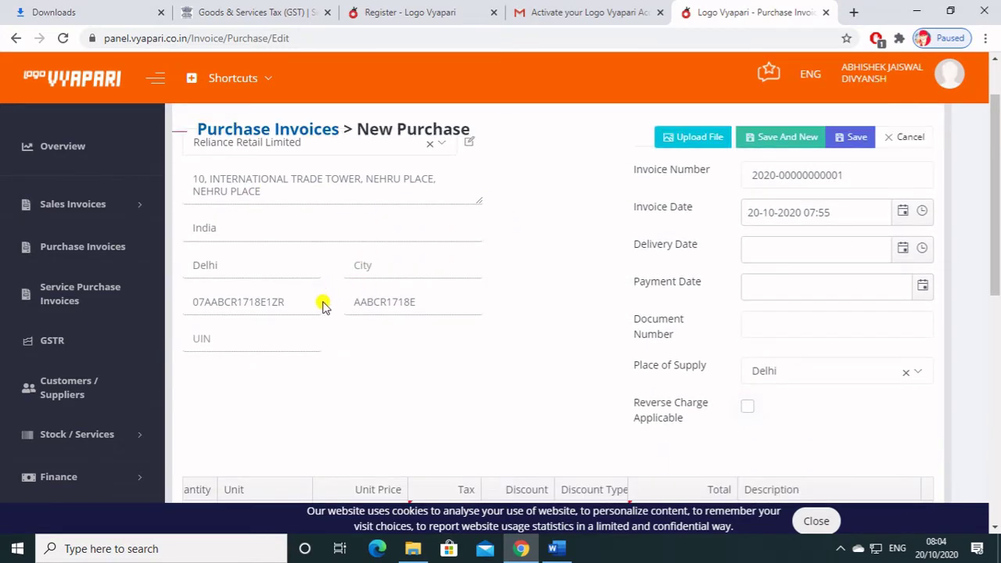
pyautogui.scroll(3, 346, 315)
pyautogui.scroll(-3, 392, 280)
pyautogui.scroll(-5, 393, 280)
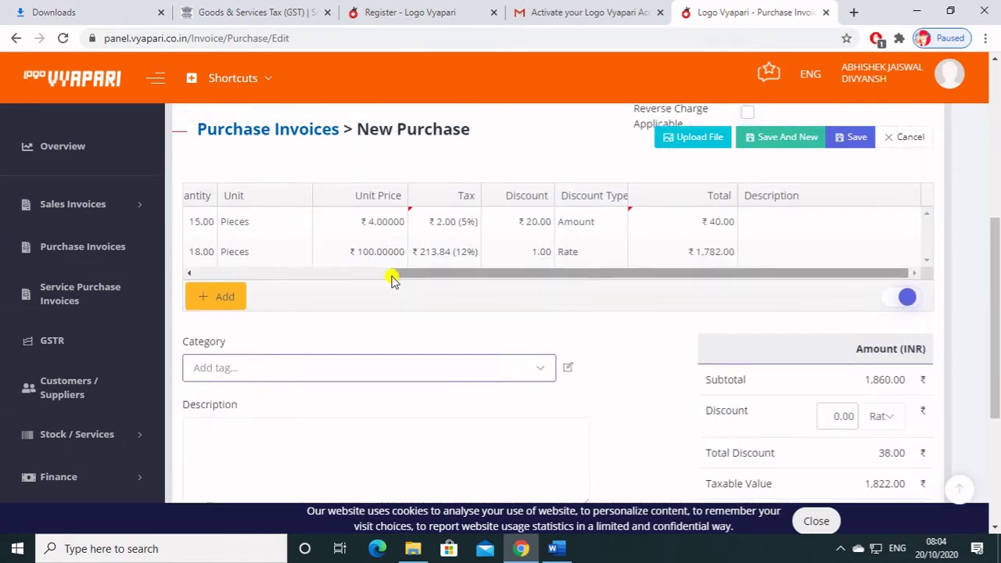
pyautogui.scroll(-2, 609, 317)
pyautogui.scroll(2, 624, 315)
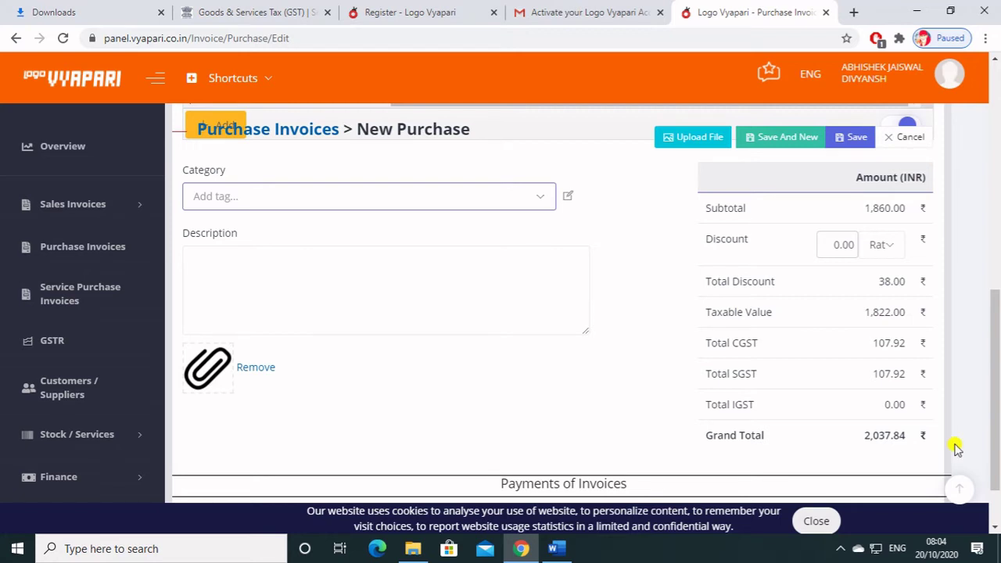
pyautogui.click(859, 137)
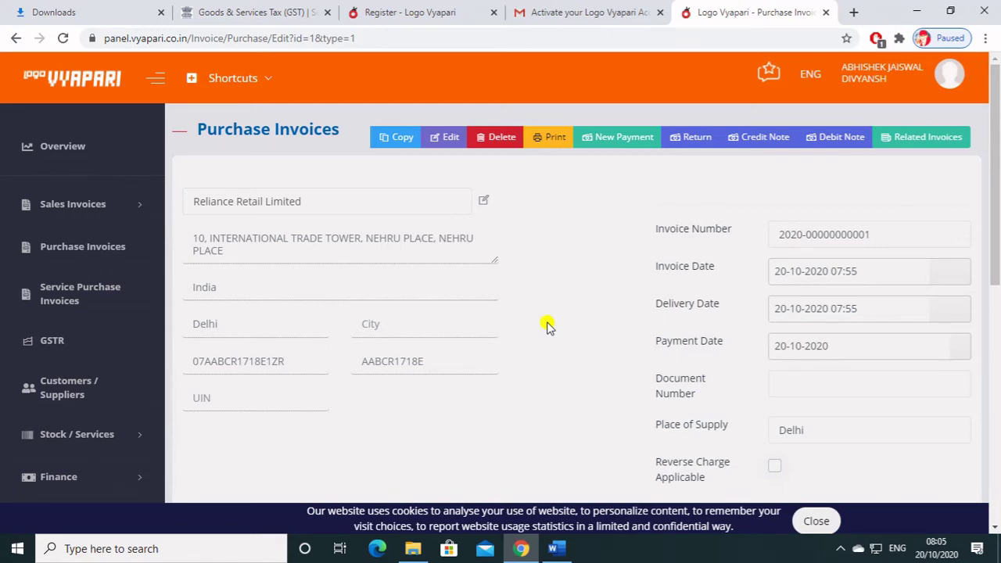
# Step: Open a print preview of the saved invoice using the existing purchase invoice template
pyautogui.scroll(-6, 548, 327)
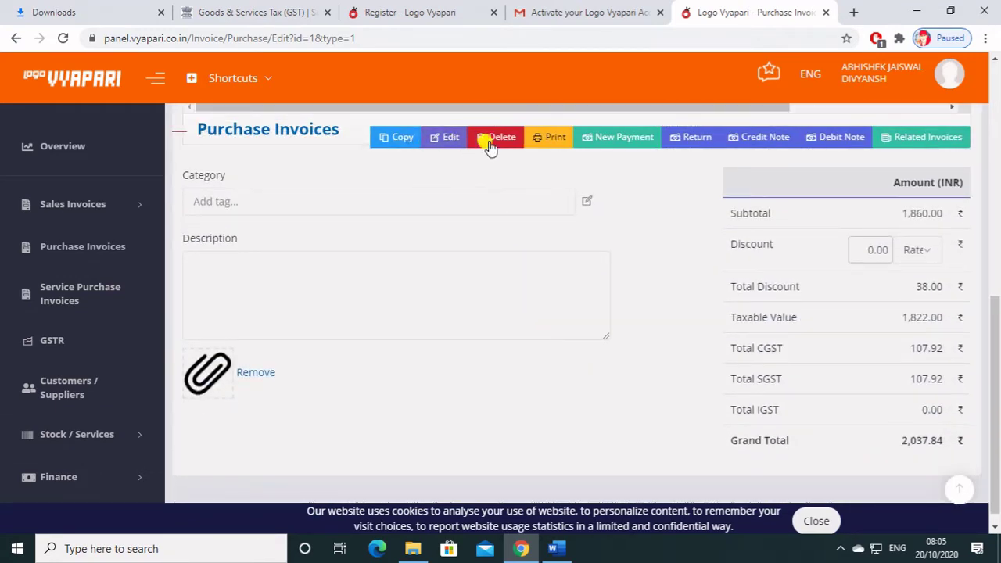
pyautogui.click(555, 142)
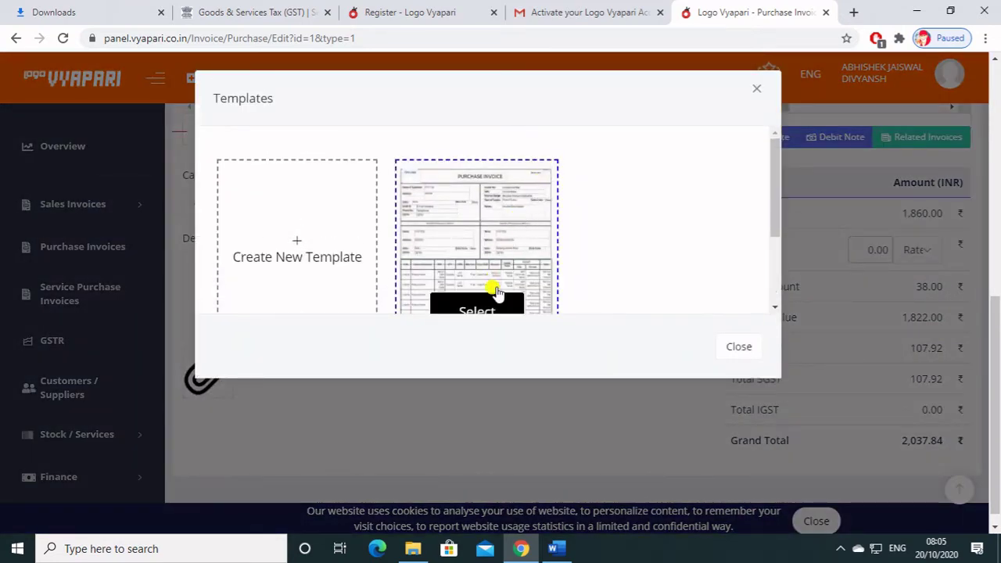
pyautogui.click(497, 292)
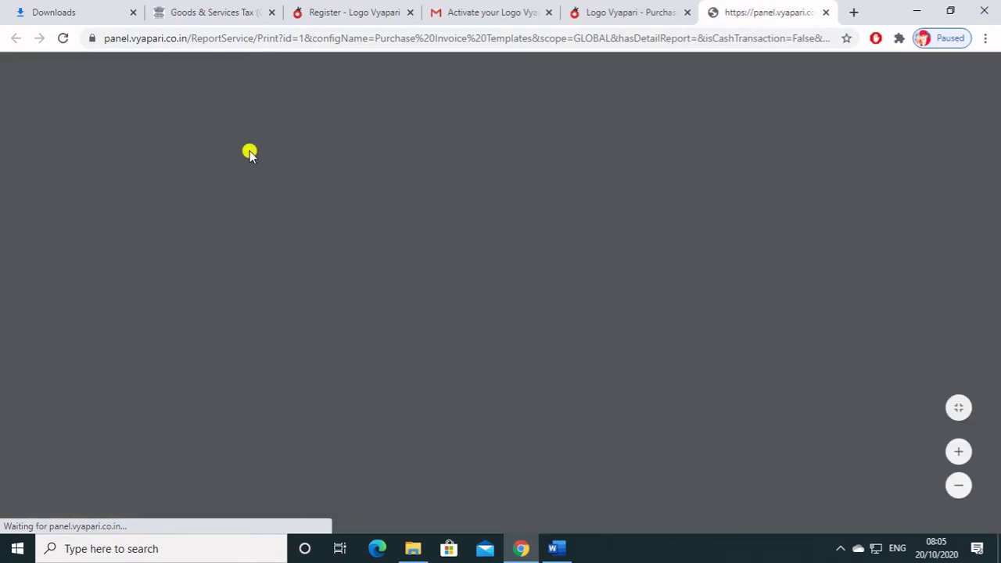
# Step: Review the printed invoice's party details, line items, tax totals and net amount, and close the preview and the template selection
pyautogui.scroll(-2, 653, 278)
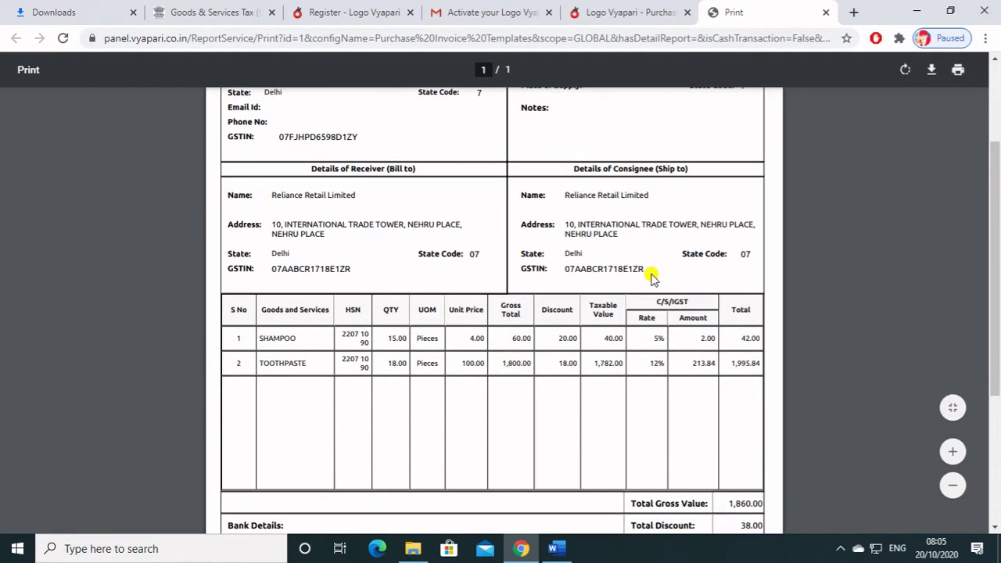
pyautogui.scroll(-3, 653, 278)
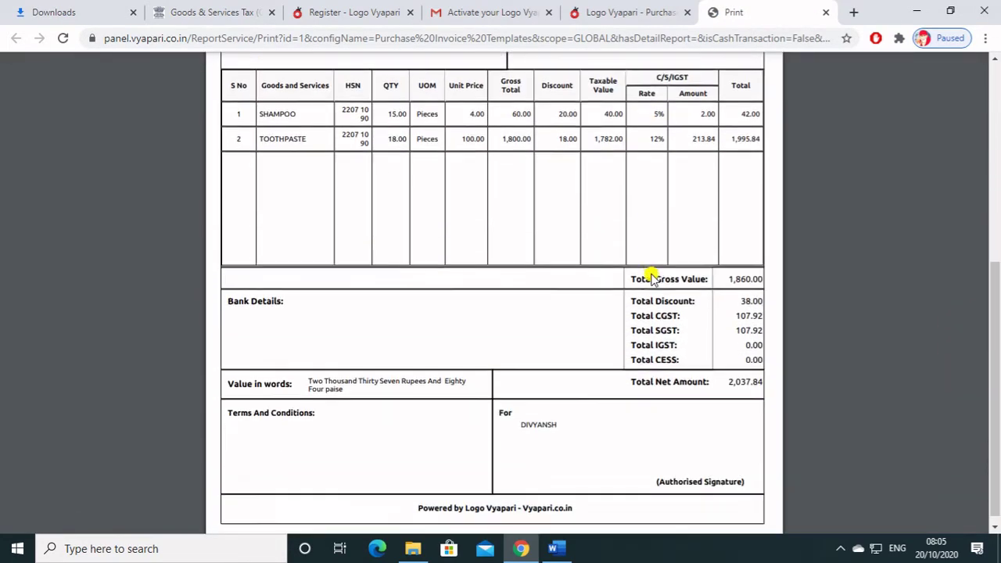
pyautogui.scroll(5, 653, 278)
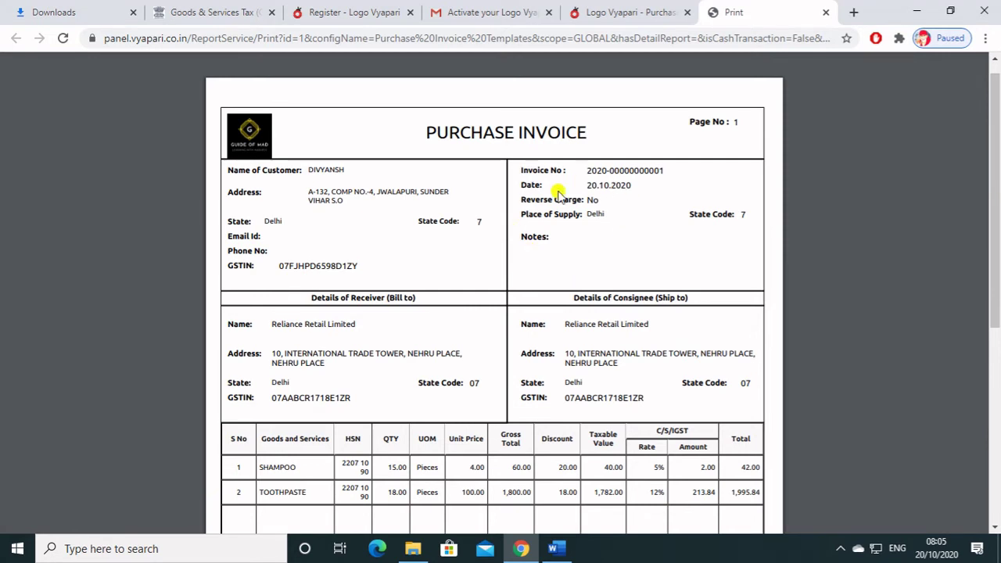
pyautogui.scroll(-1, 368, 316)
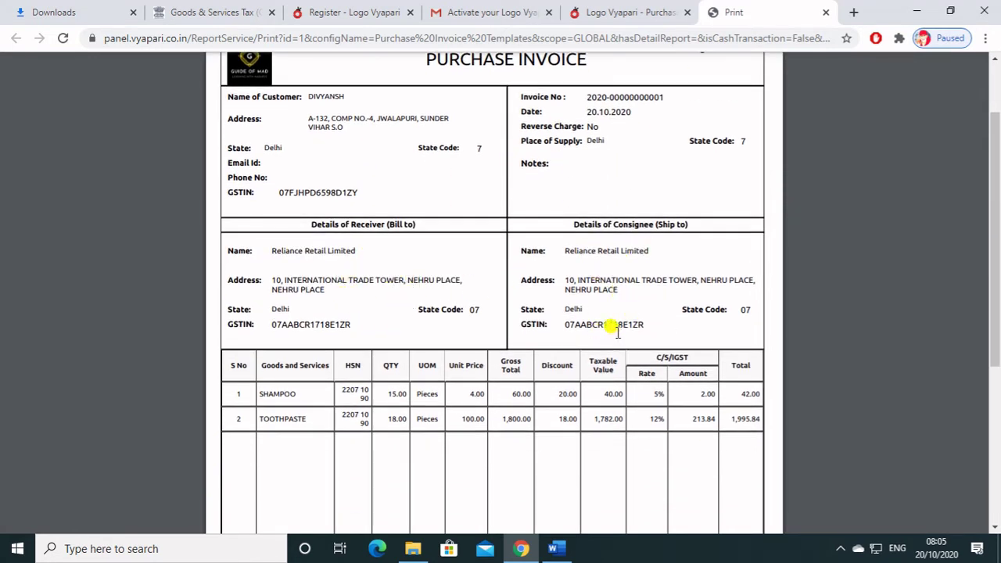
pyautogui.scroll(-1, 594, 335)
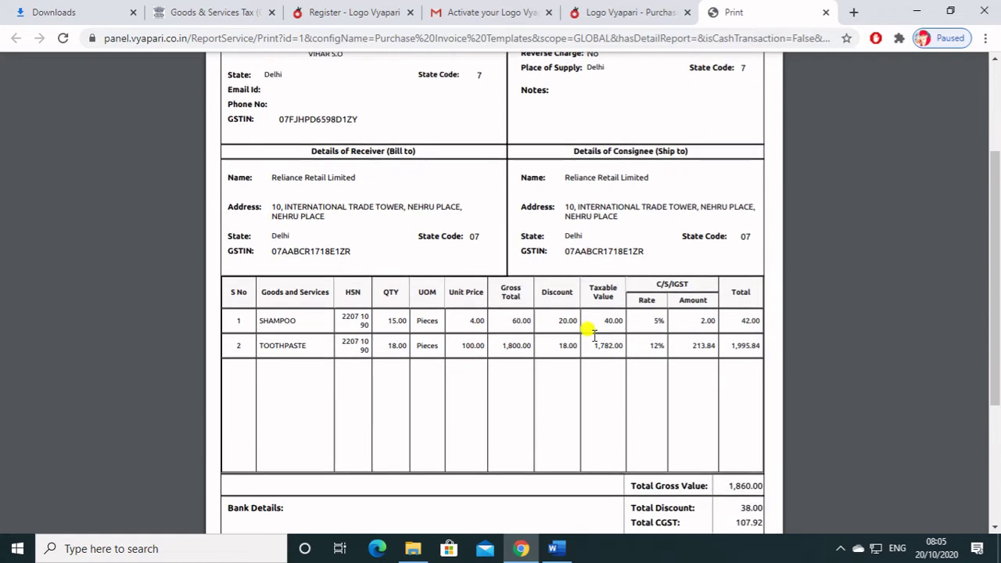
pyautogui.scroll(-1, 548, 330)
pyautogui.scroll(2, 430, 313)
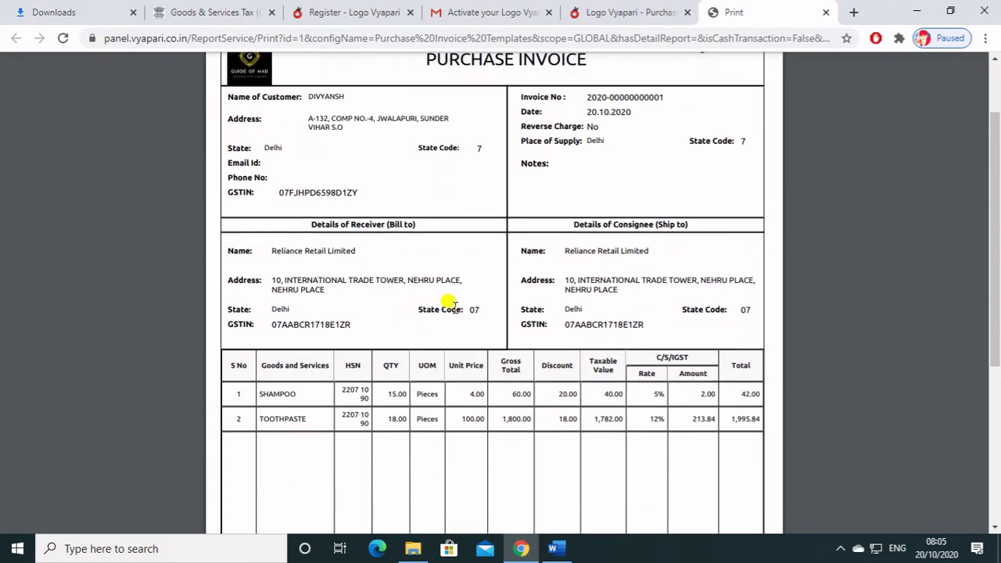
pyautogui.scroll(2, 450, 306)
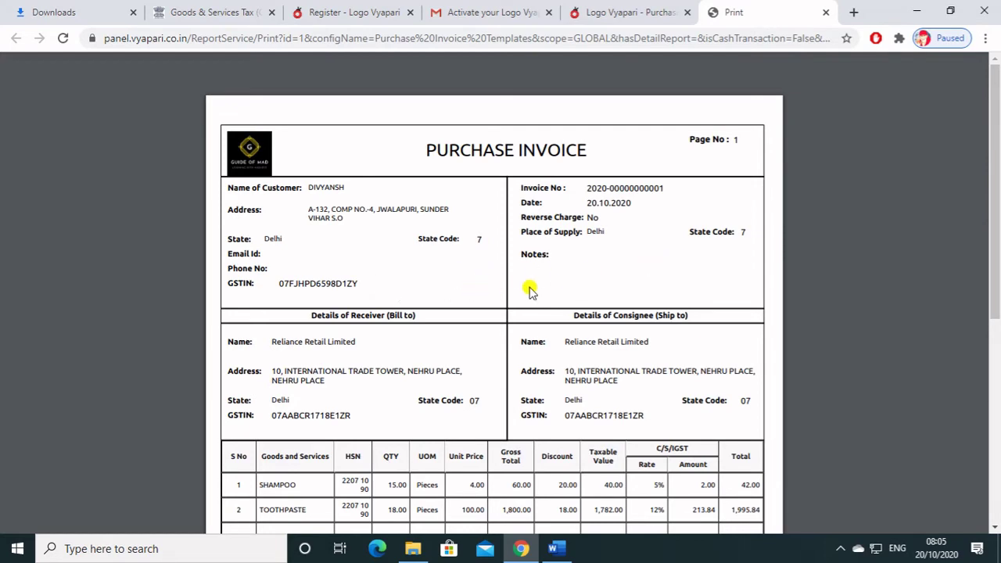
pyautogui.scroll(-1, 539, 332)
pyautogui.scroll(-1, 563, 309)
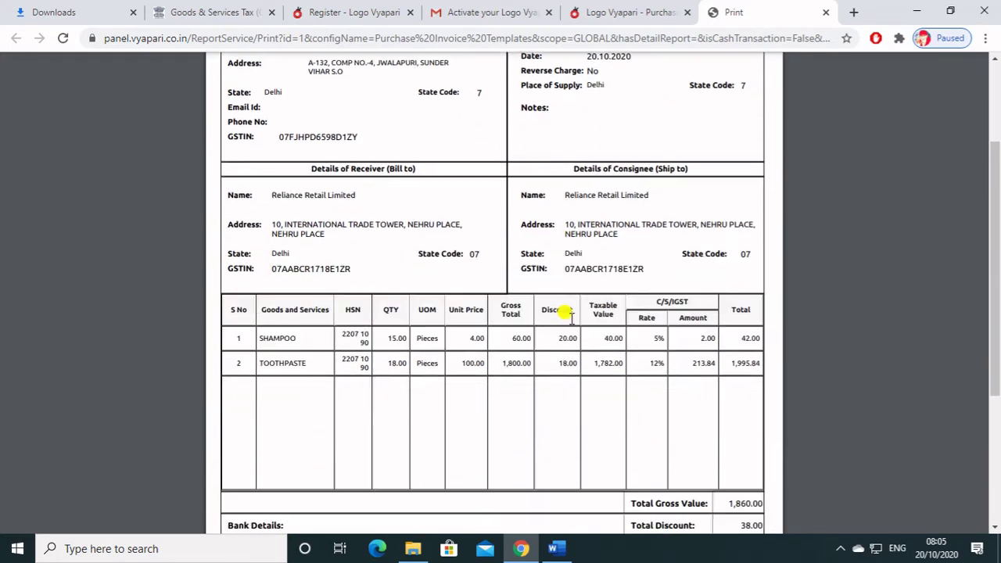
pyautogui.scroll(-2, 570, 313)
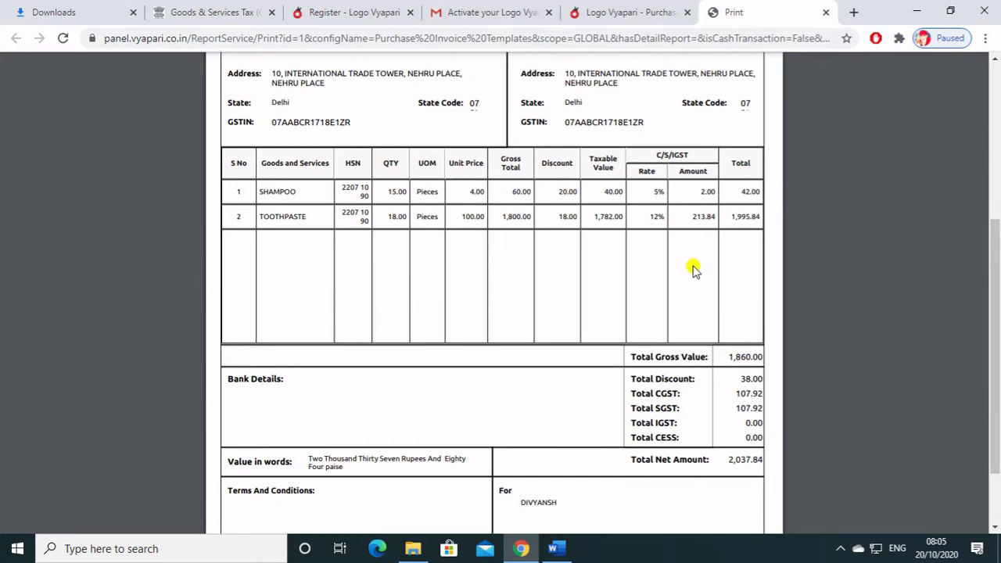
pyautogui.scroll(-1, 695, 270)
pyautogui.scroll(-1, 708, 333)
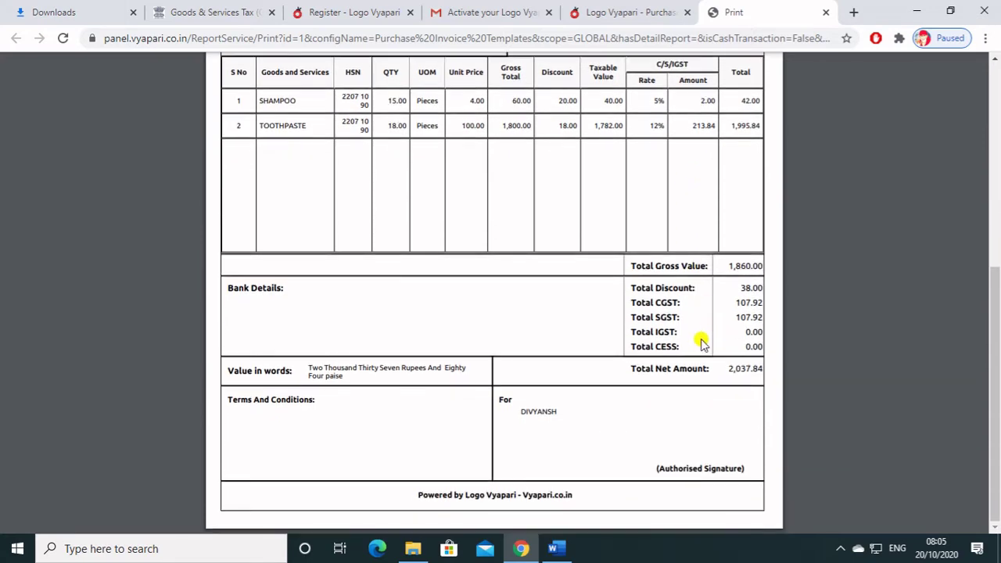
pyautogui.scroll(1, 694, 344)
pyautogui.scroll(-1, 695, 341)
pyautogui.scroll(5, 663, 437)
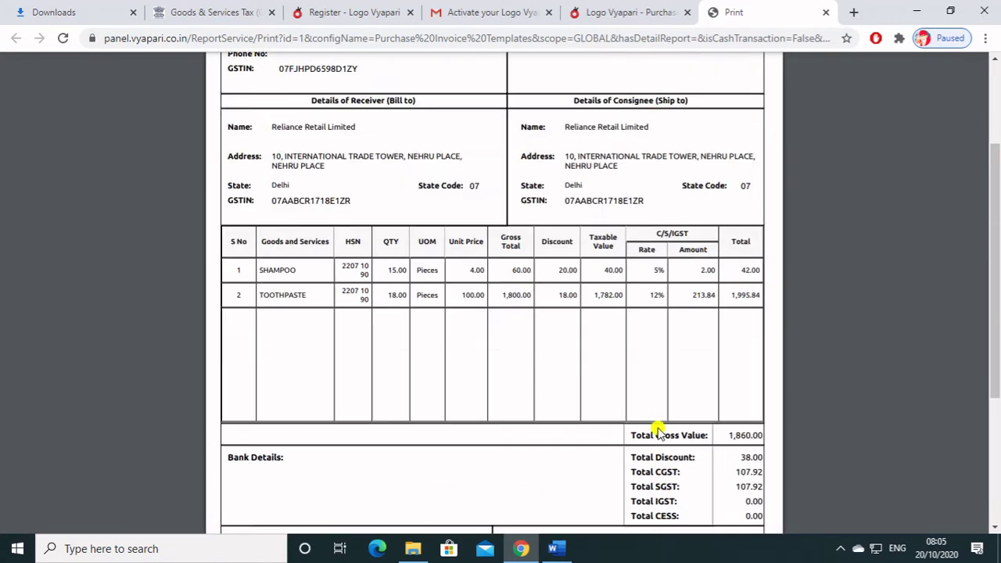
pyautogui.click(634, 13)
pyautogui.click(826, 12)
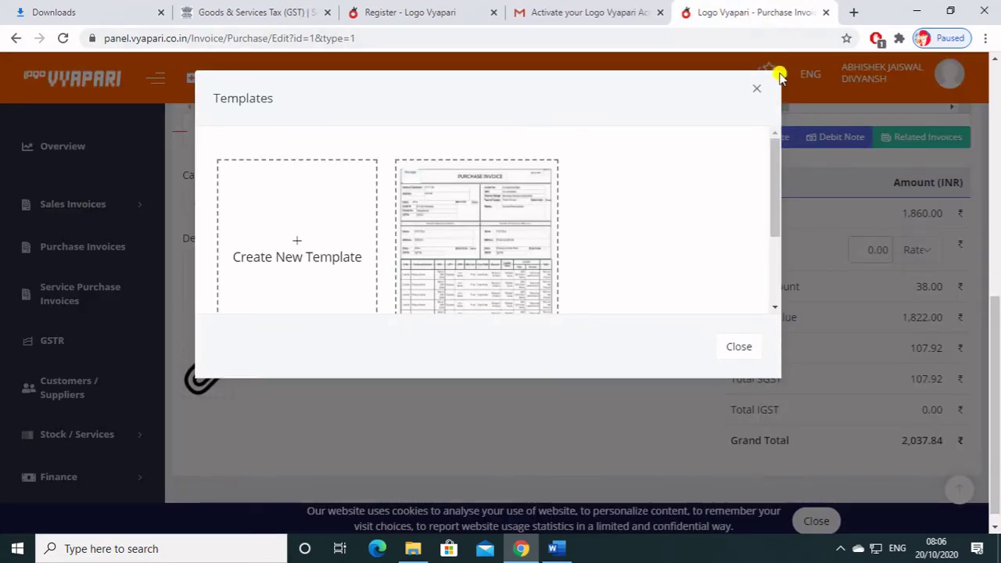
pyautogui.click(763, 95)
# Step: Start a new payment from petty cash against the purchase invoice and set the payment amount to 1000 INR
pyautogui.scroll(3, 293, 258)
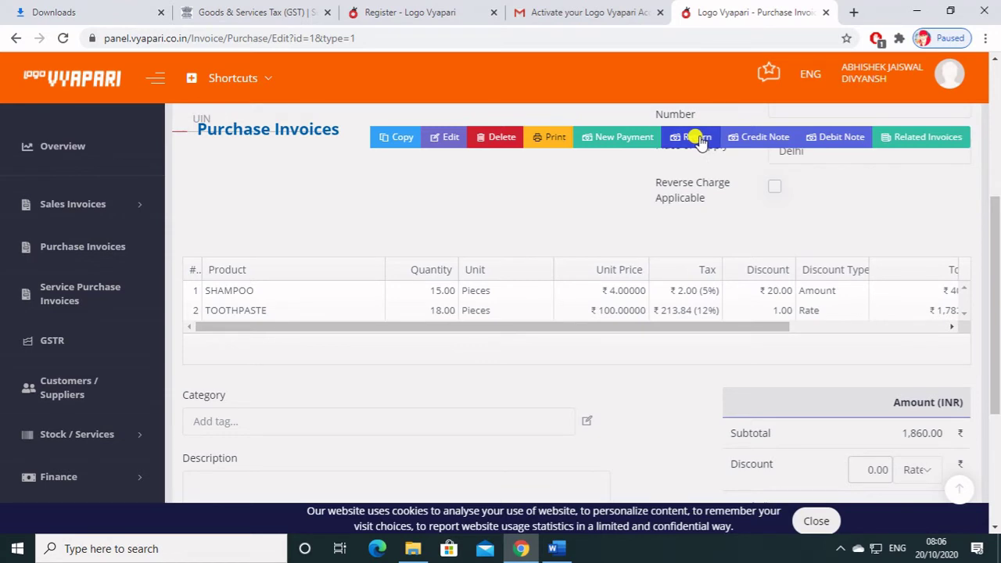
pyautogui.click(610, 133)
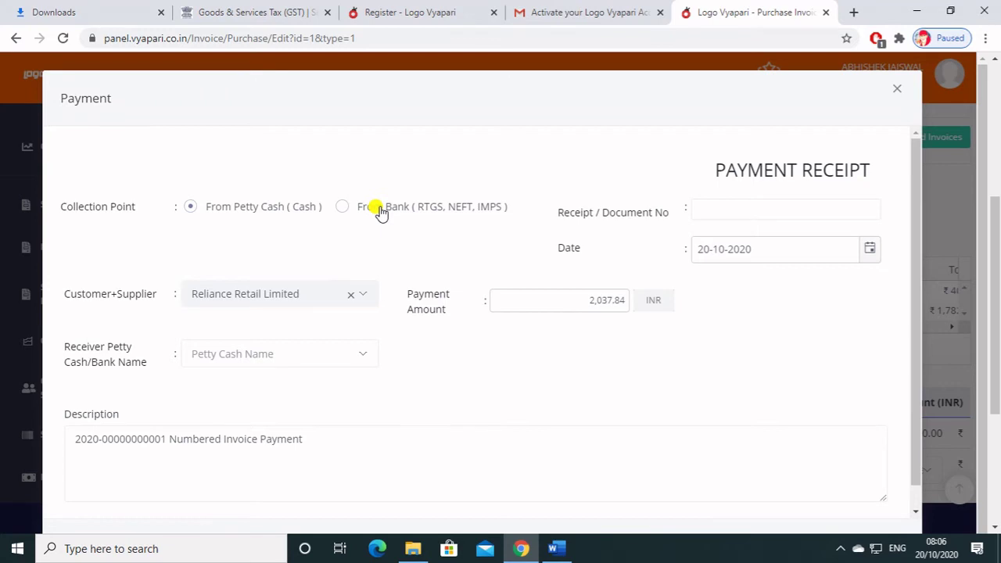
pyautogui.click(379, 212)
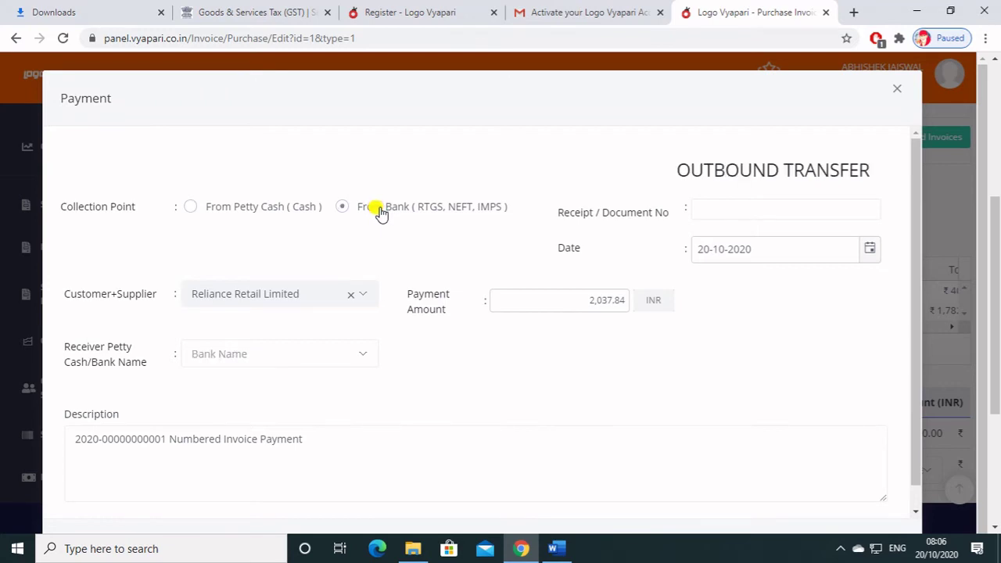
pyautogui.click(264, 210)
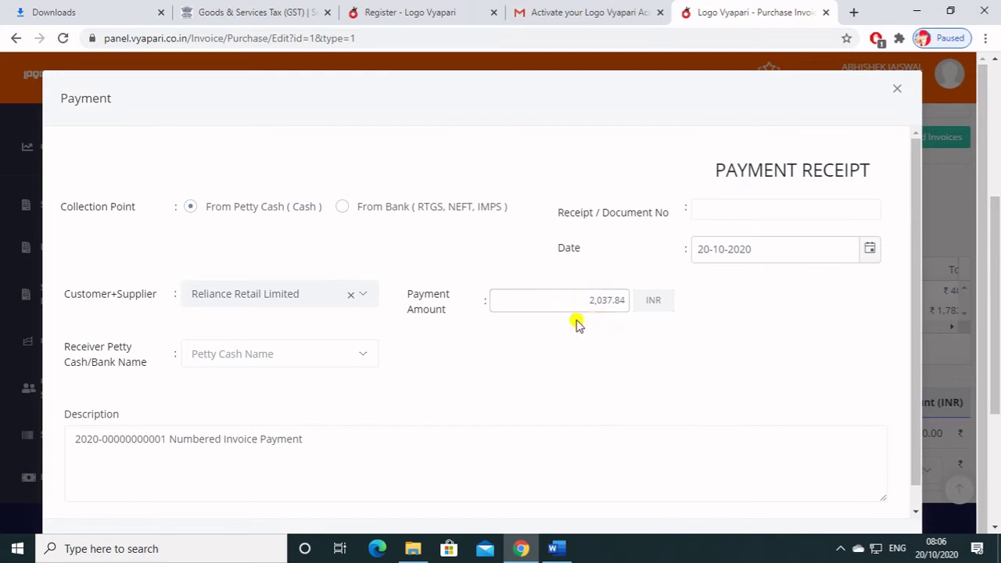
pyautogui.scroll(-1, 382, 358)
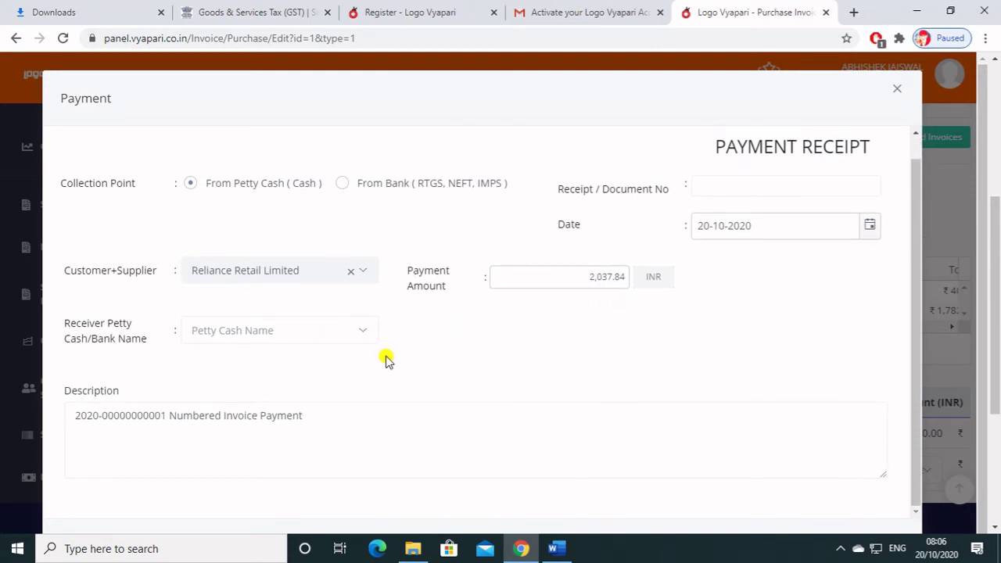
pyautogui.click(583, 279)
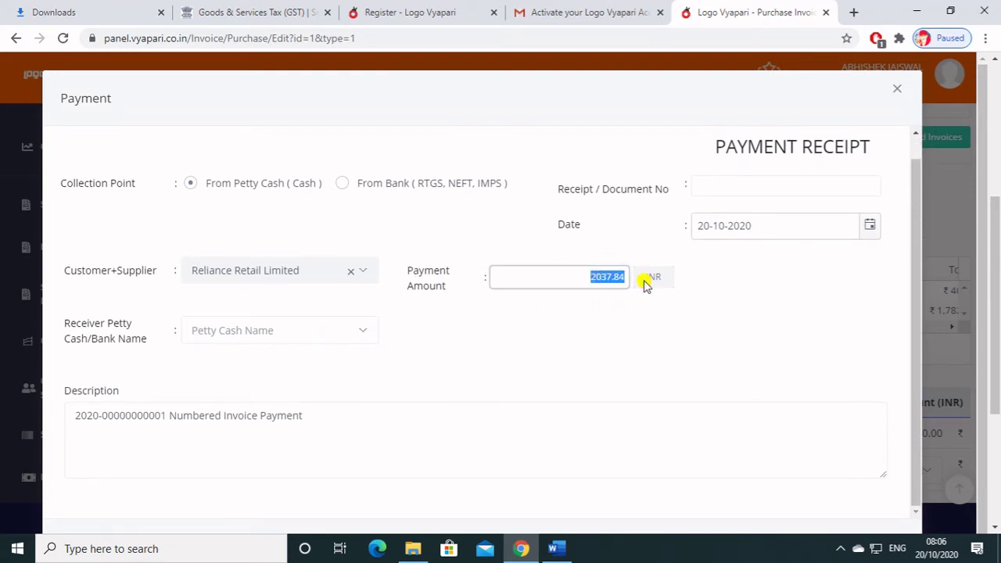
pyautogui.write('1000')
# Step: Set the payment's receipt/document number to 001
pyautogui.click(346, 340)
pyautogui.click(438, 333)
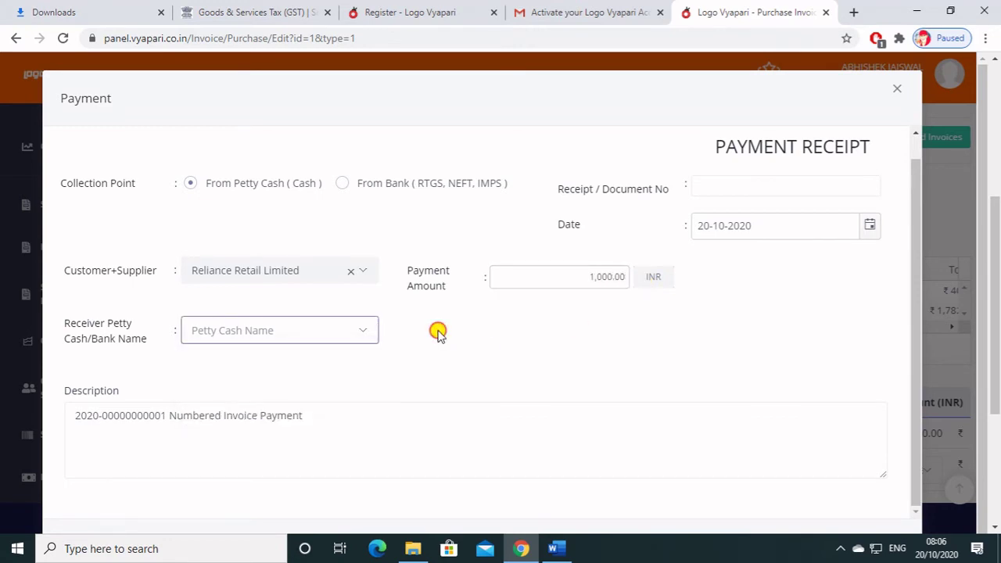
pyautogui.scroll(-3, 450, 345)
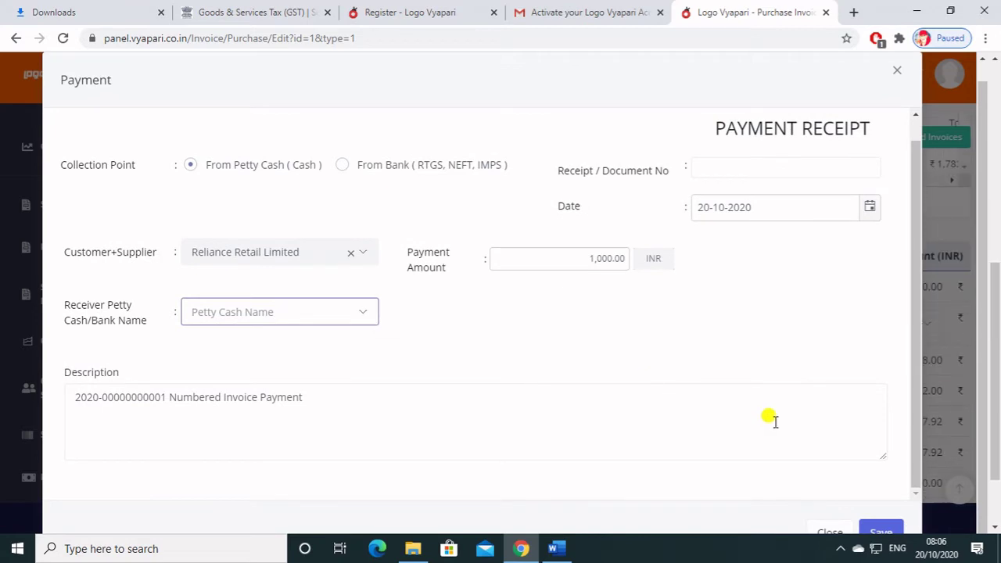
pyautogui.scroll(2, 763, 354)
pyautogui.click(740, 191)
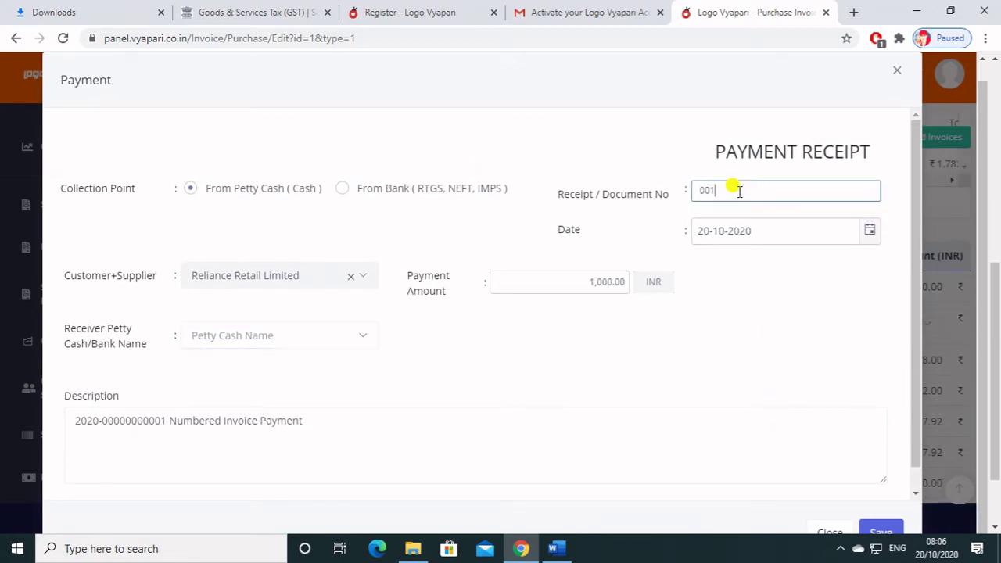
pyautogui.click(724, 319)
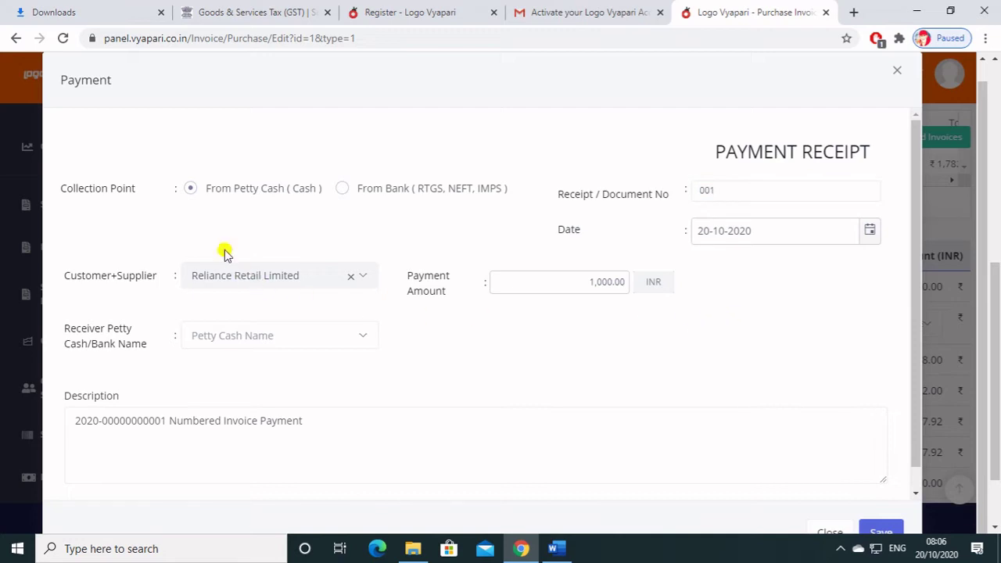
pyautogui.click(384, 195)
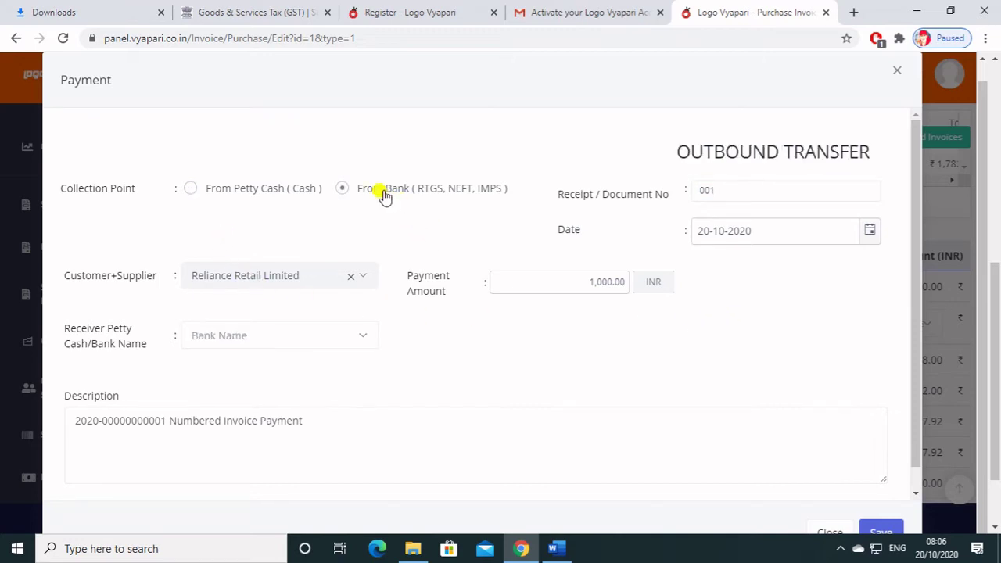
pyautogui.click(203, 192)
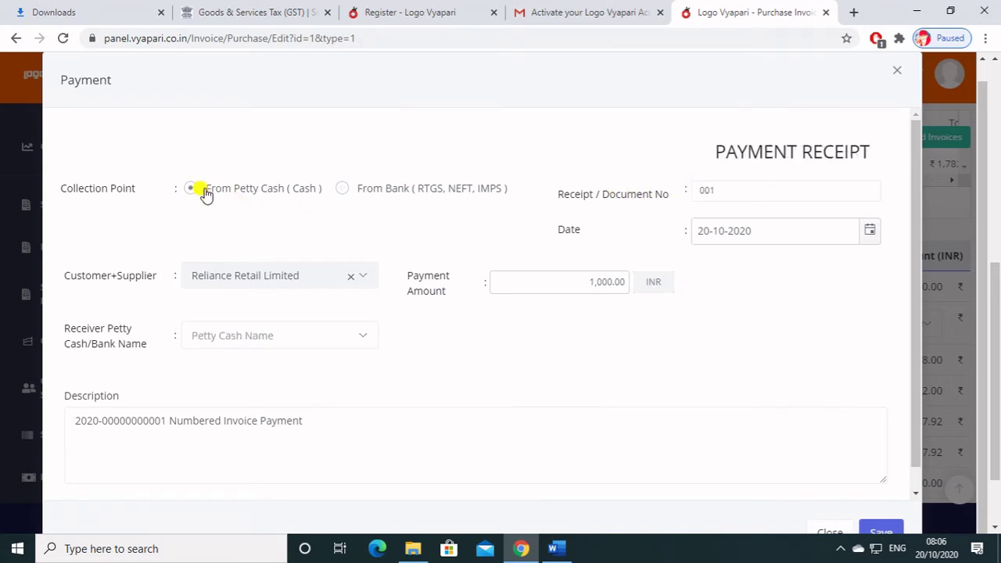
pyautogui.click(361, 194)
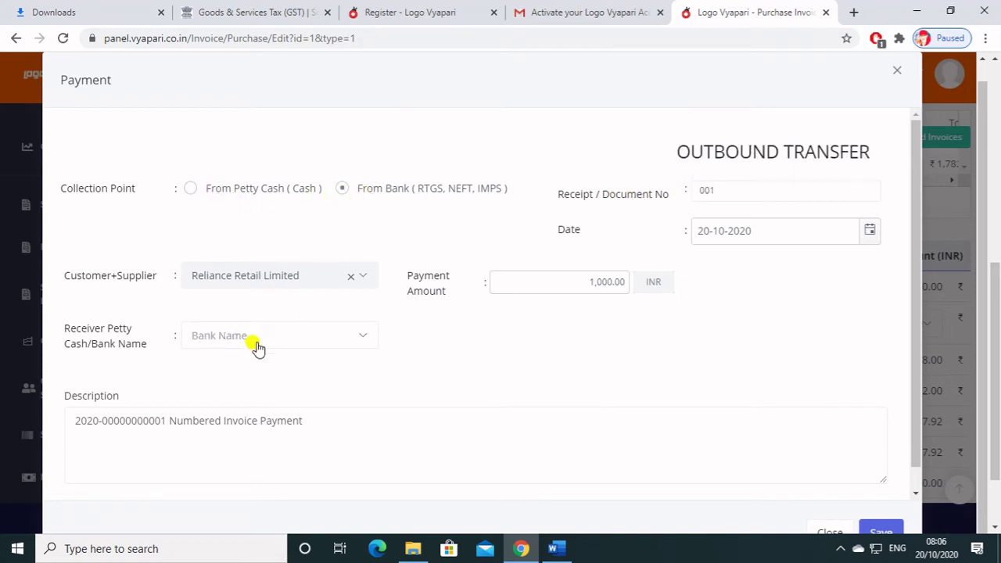
pyautogui.click(259, 344)
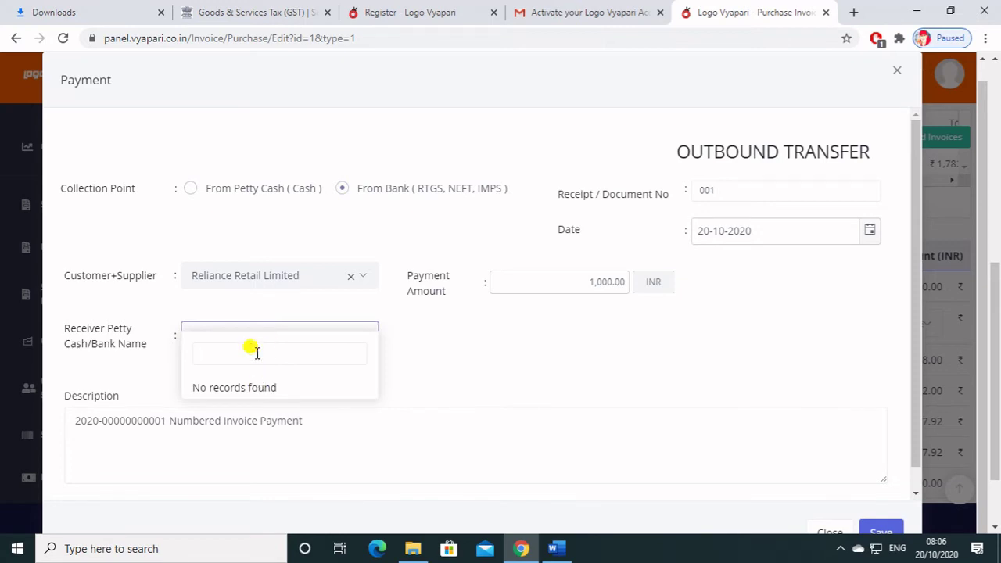
pyautogui.write('c')
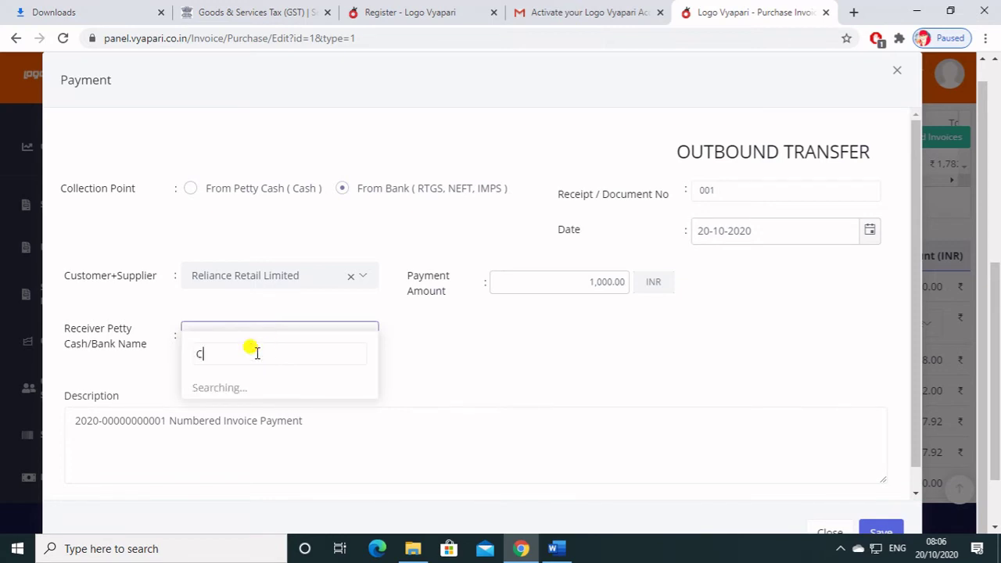
pyautogui.write('A')
pyautogui.press('BackSpace')
pyautogui.press('BackSpace')
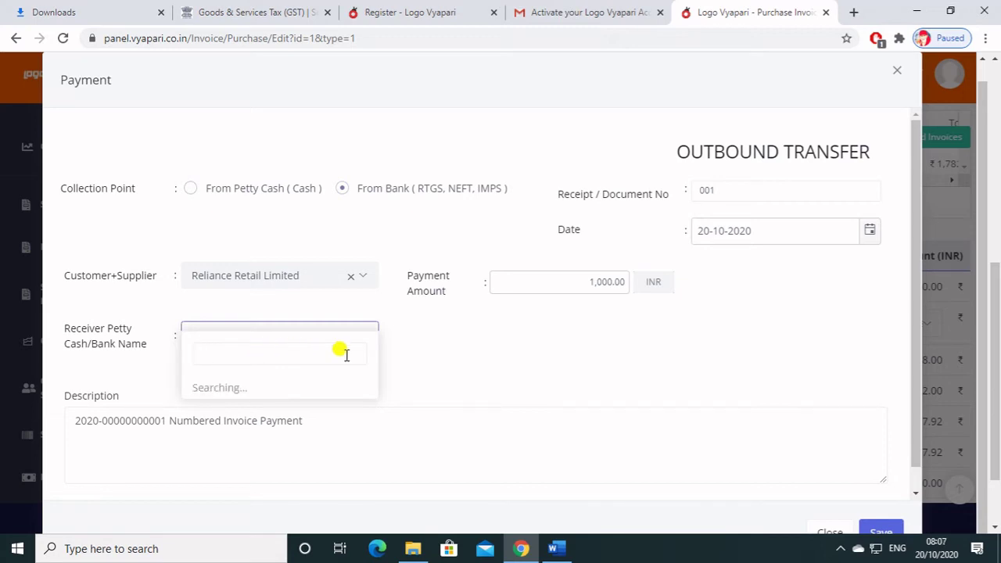
pyautogui.click(540, 383)
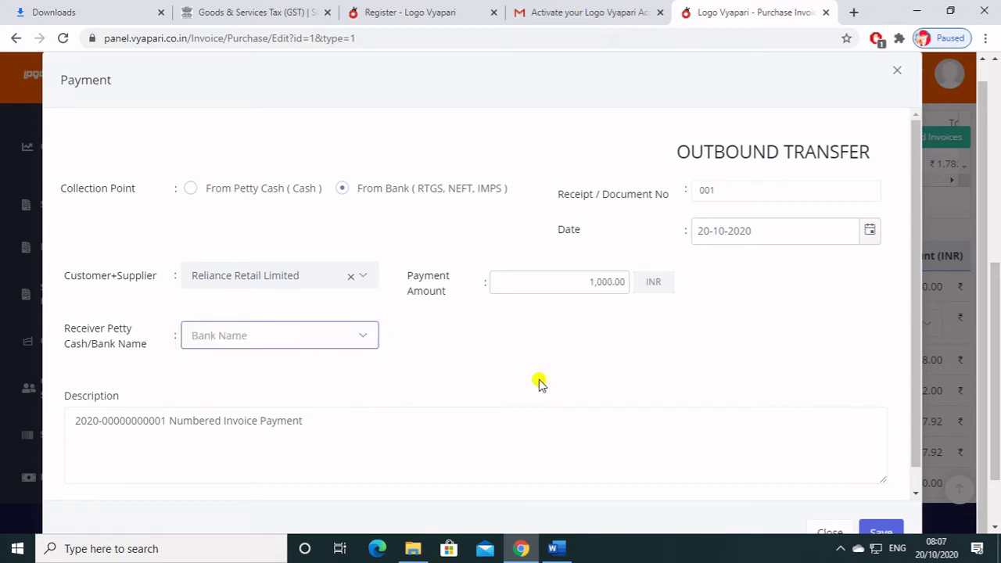
pyautogui.click(190, 190)
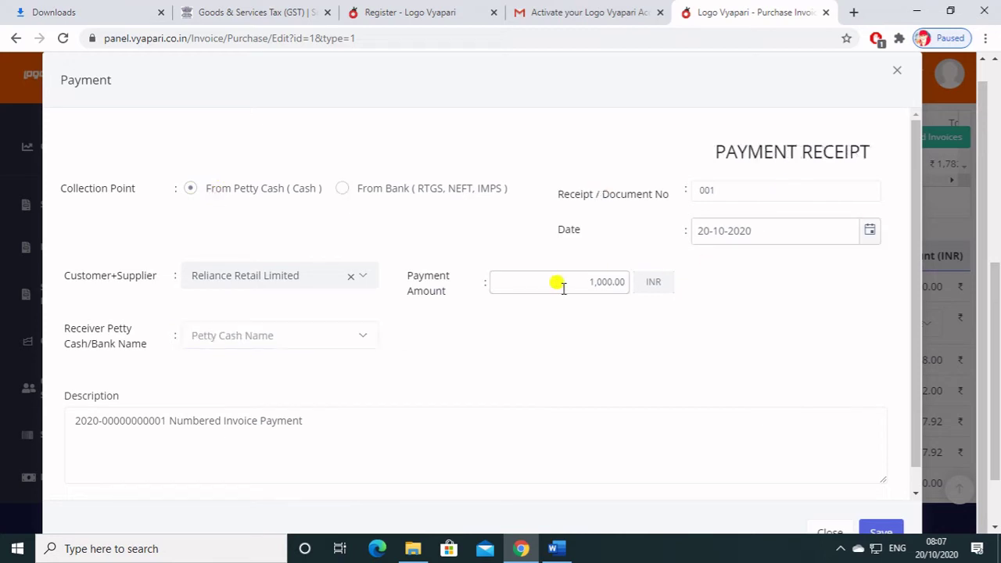
# Step: Create and save a new petty cash account named CASH from the payment's petty cash name selection
pyautogui.click(884, 532)
pyautogui.click(309, 336)
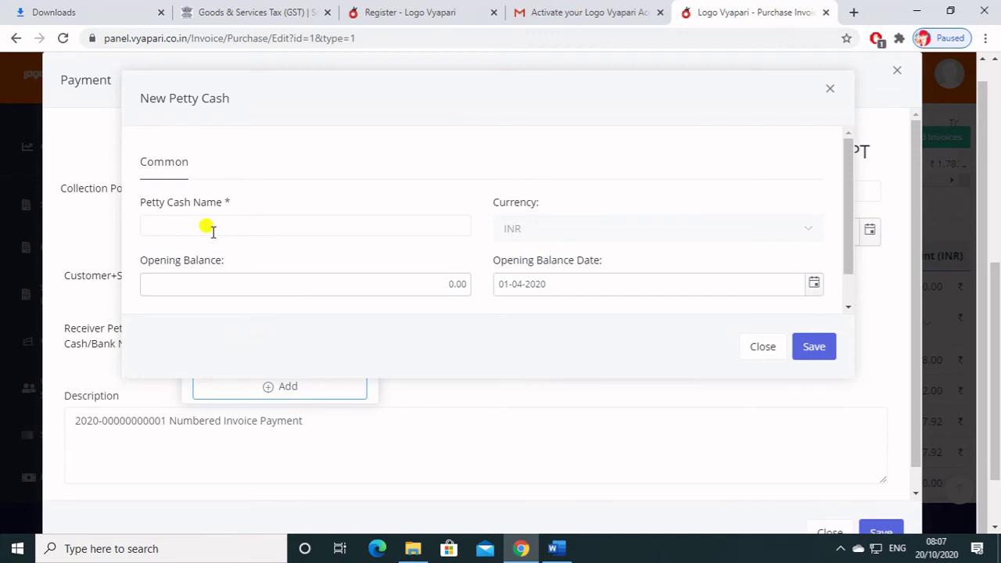
pyautogui.click(252, 226)
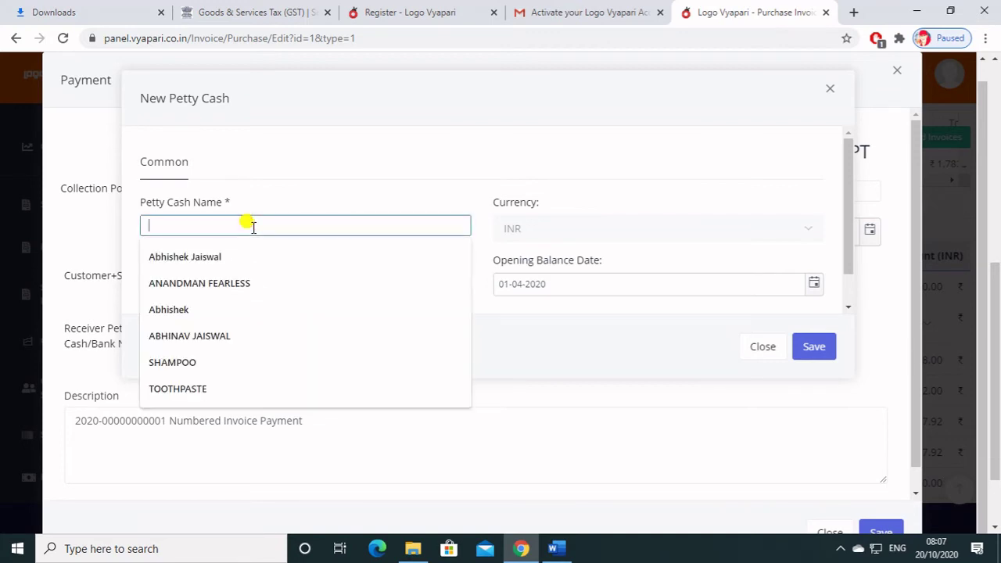
pyautogui.click(309, 191)
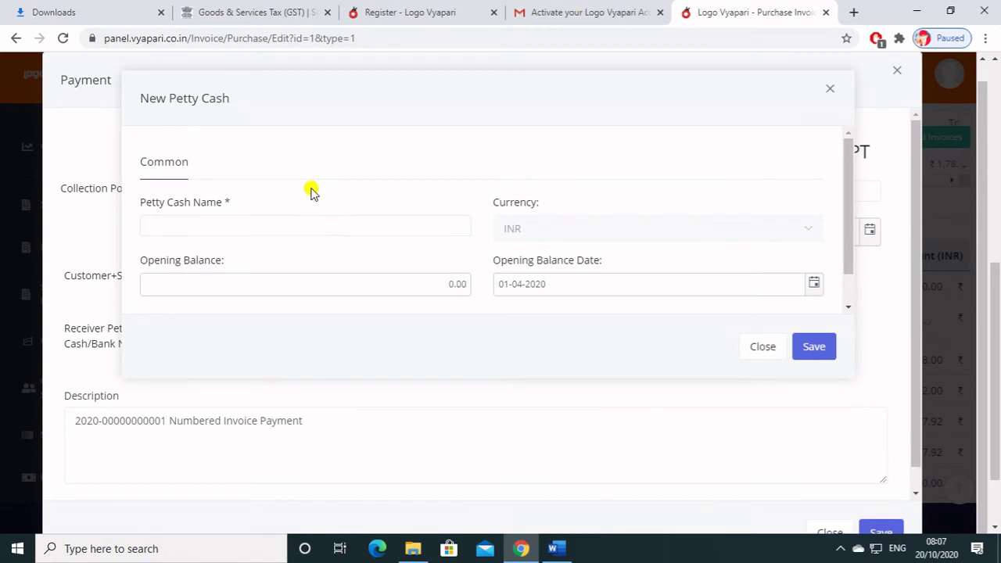
pyautogui.click(297, 225)
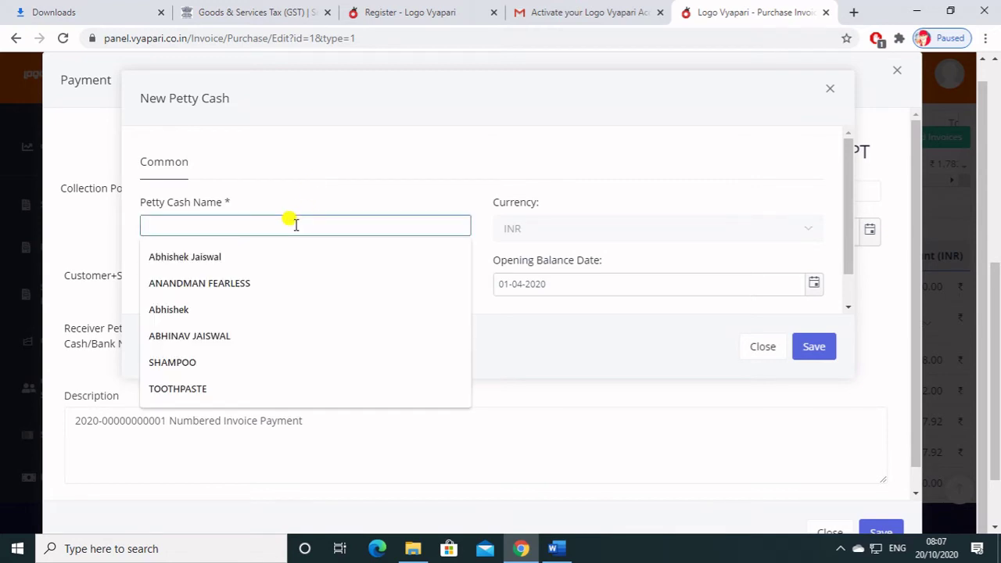
pyautogui.write('CASH')
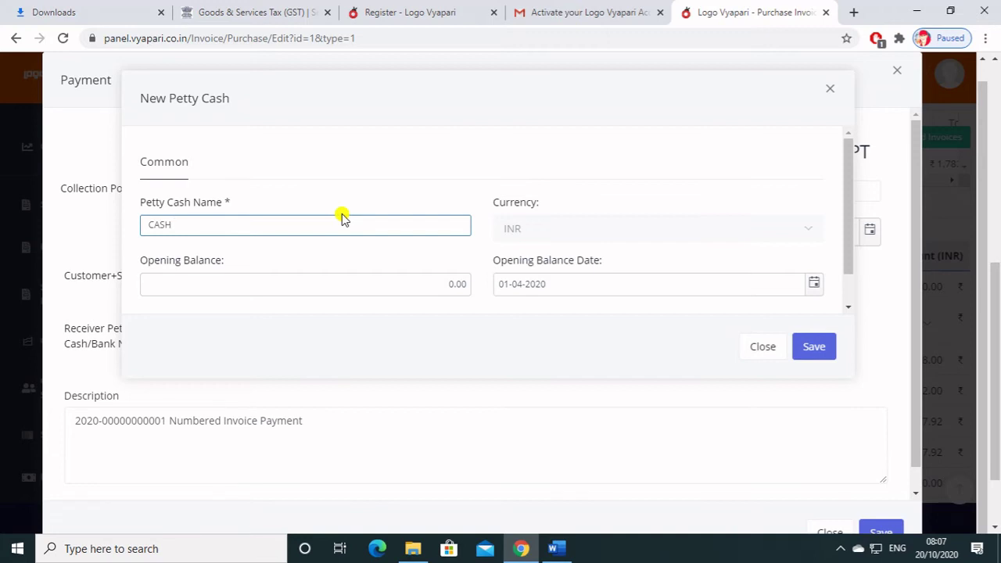
pyautogui.click(812, 345)
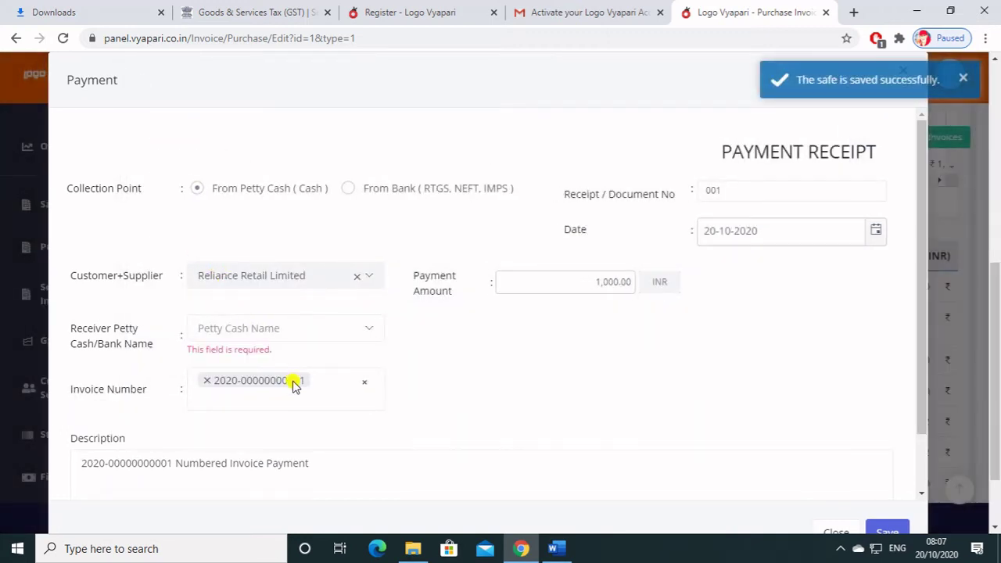
# Step: Select CASH as the petty cash account for the supplier payment and save the payment
pyautogui.click(307, 335)
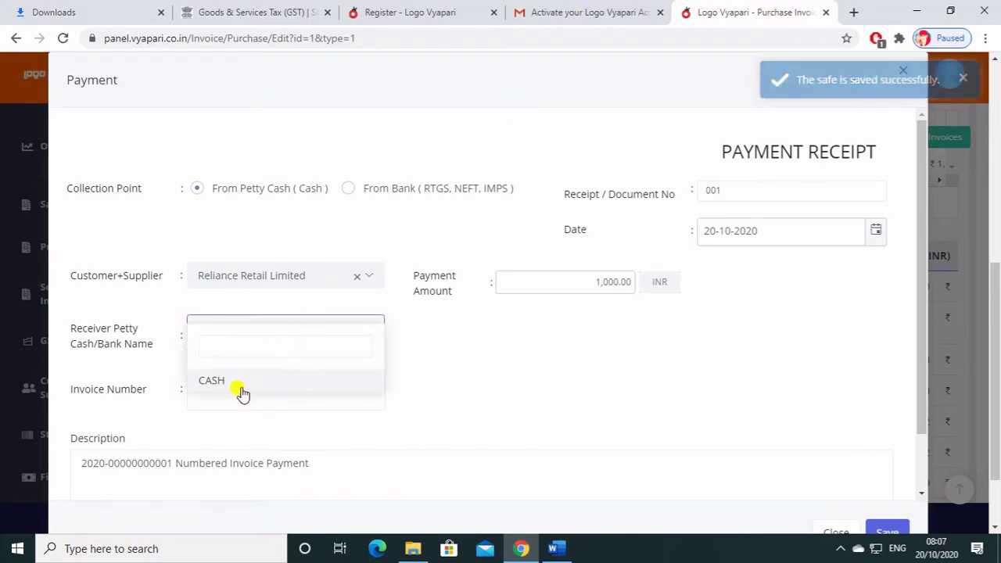
pyautogui.click(234, 383)
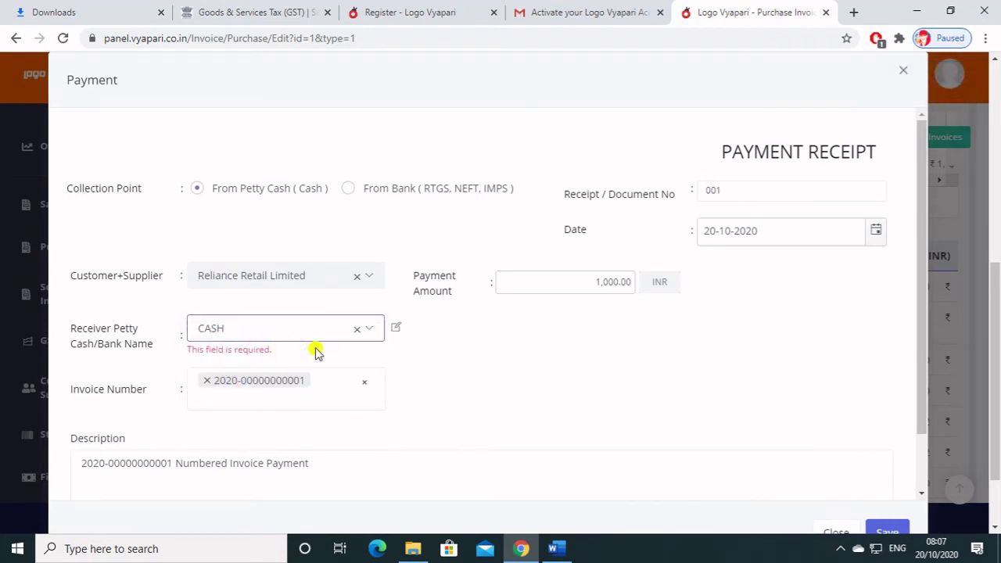
pyautogui.click(887, 532)
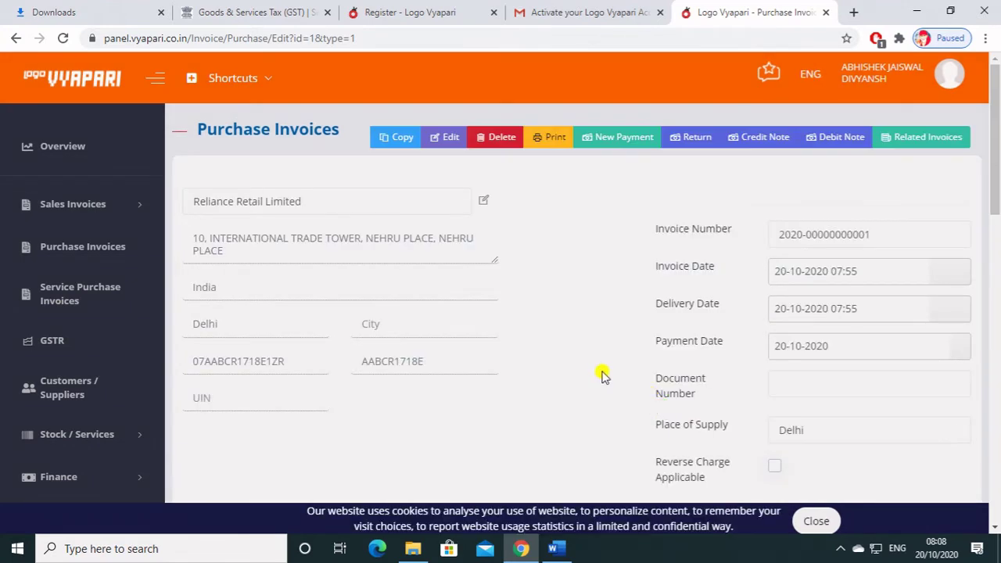
# Step: Check the purchase invoice's totals, recorded payments and remaining balance, and look up its related invoices
pyautogui.scroll(-3, 602, 375)
pyautogui.scroll(-4, 602, 377)
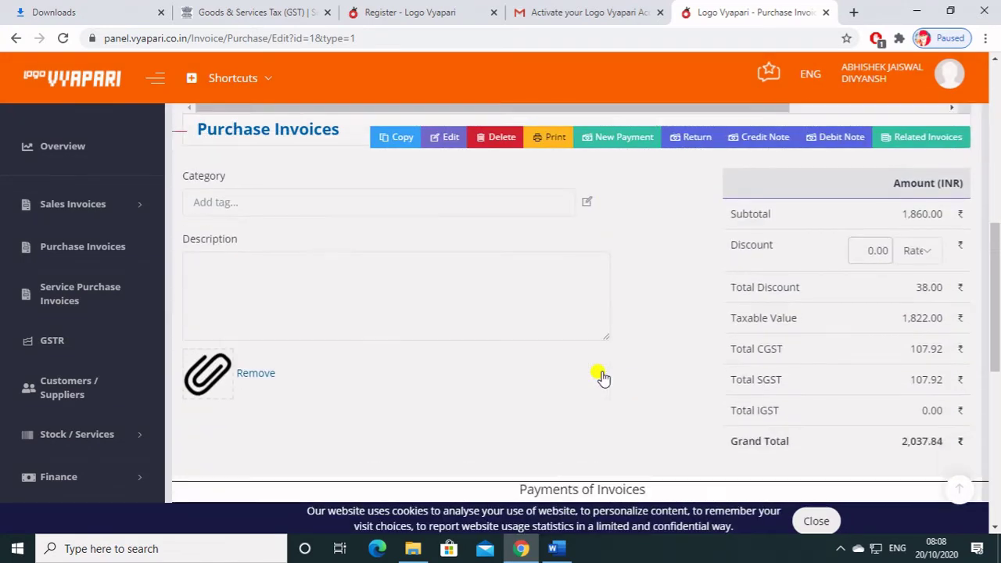
pyautogui.scroll(-3, 603, 378)
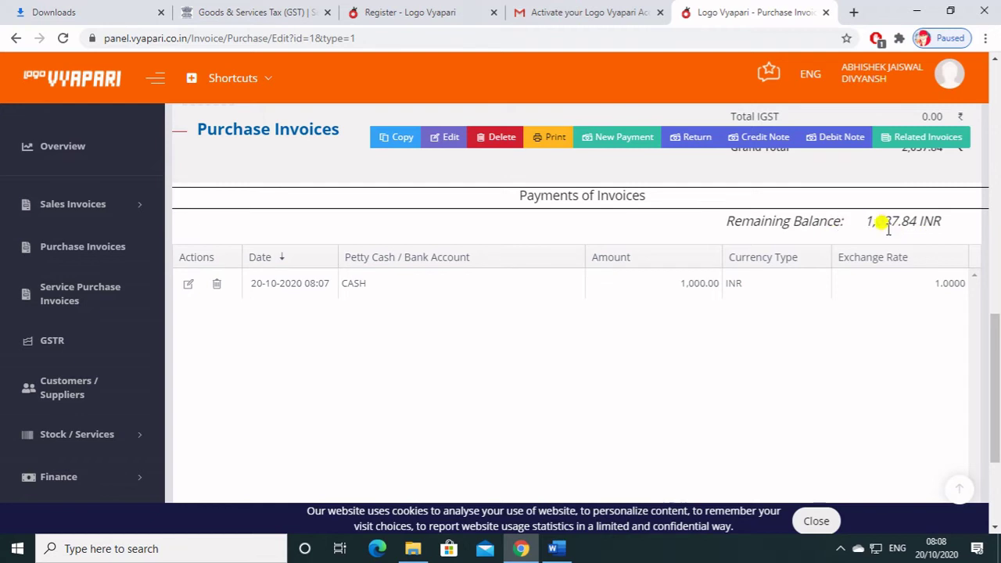
pyautogui.scroll(2, 899, 262)
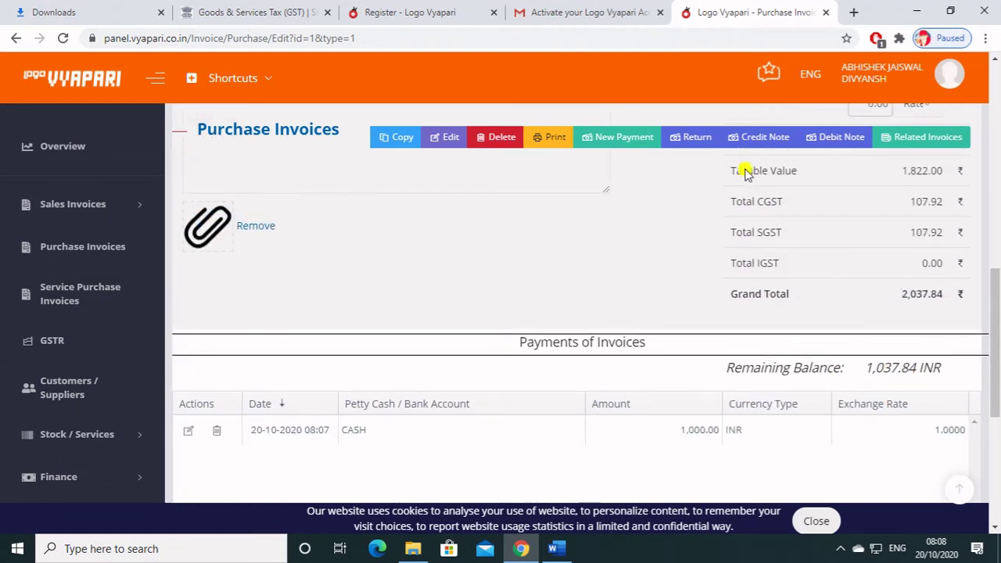
pyautogui.click(947, 146)
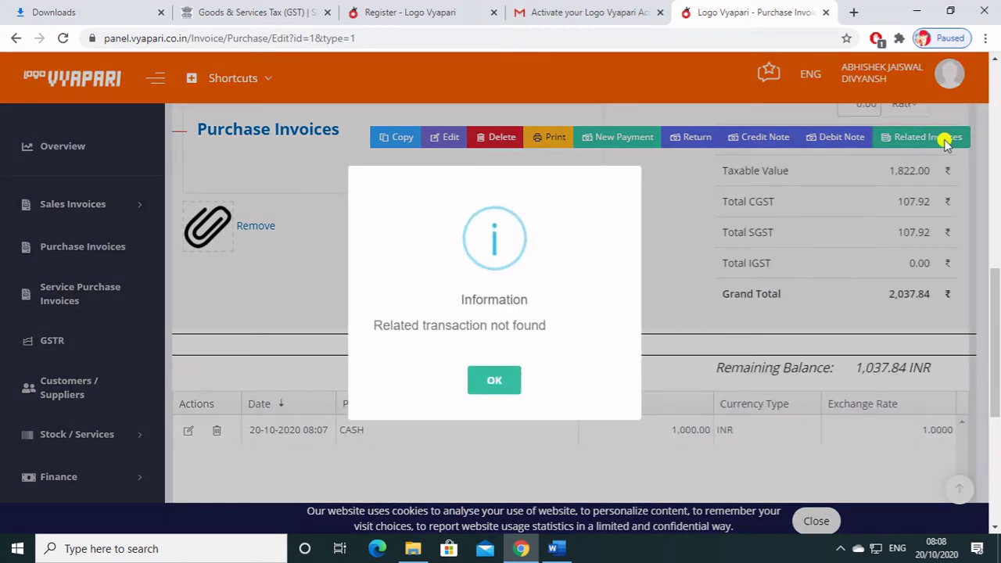
pyautogui.click(494, 380)
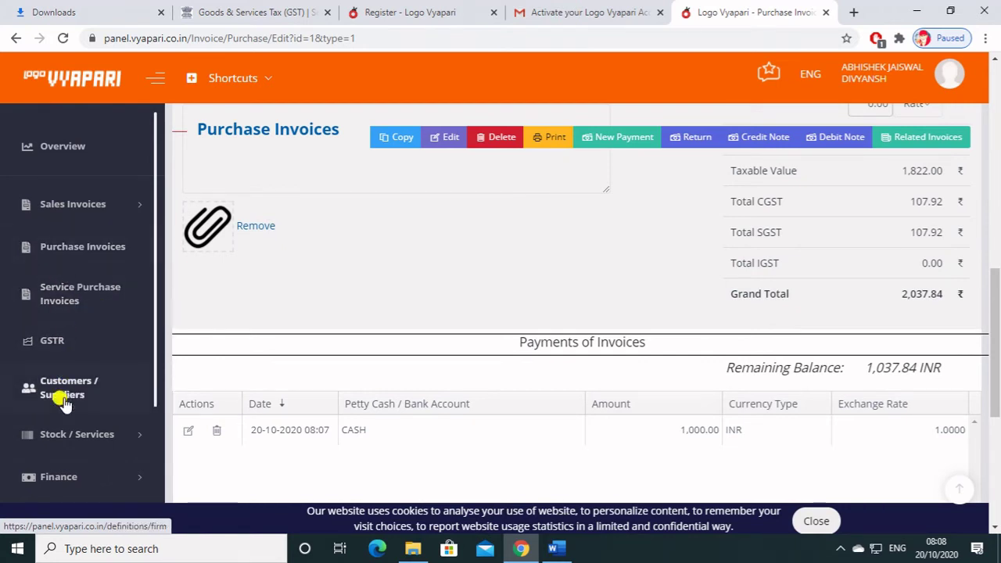
# Step: Go to the sales invoices list and start a new tax exclusive sales invoice
pyautogui.scroll(-2, 81, 452)
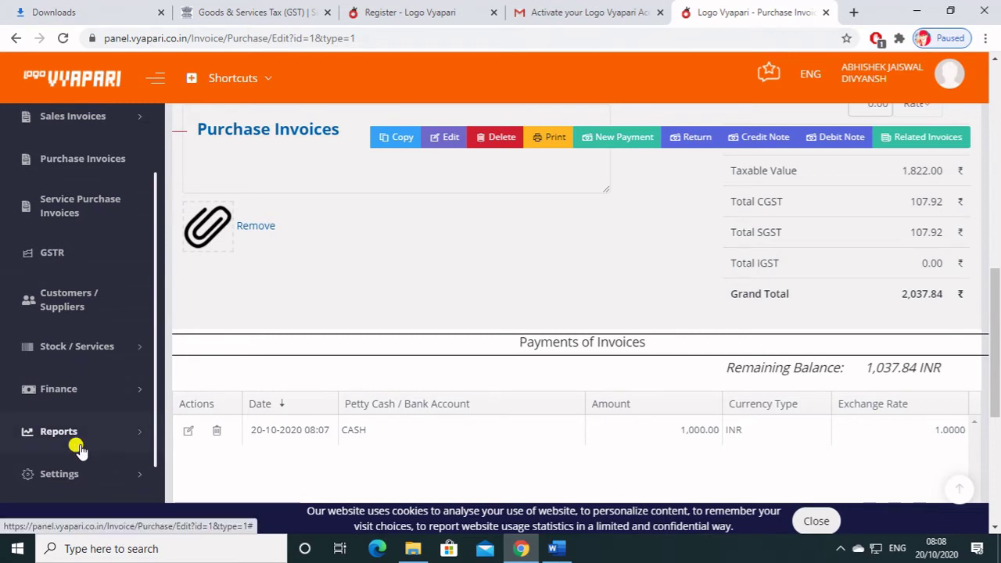
pyautogui.scroll(2, 78, 445)
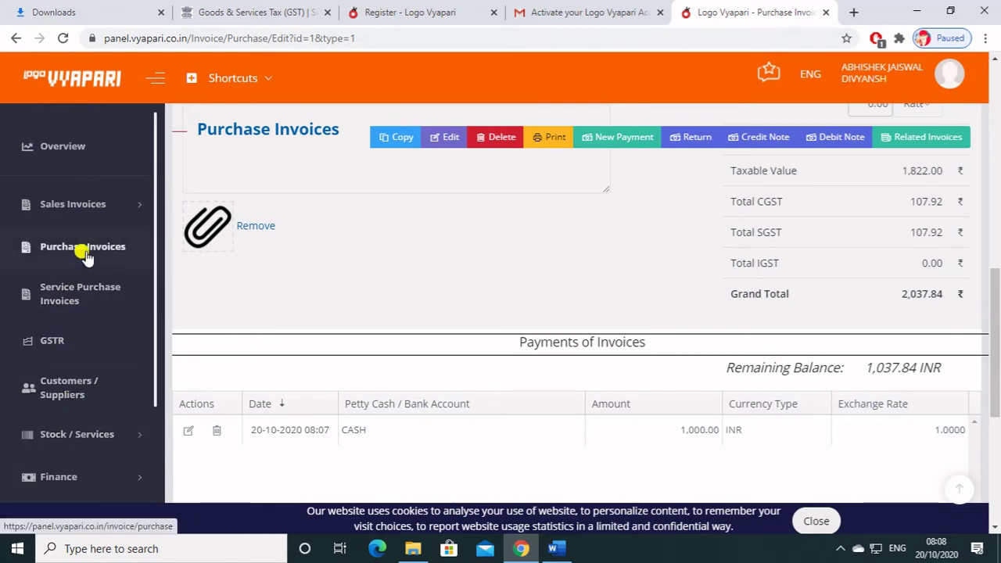
pyautogui.click(90, 213)
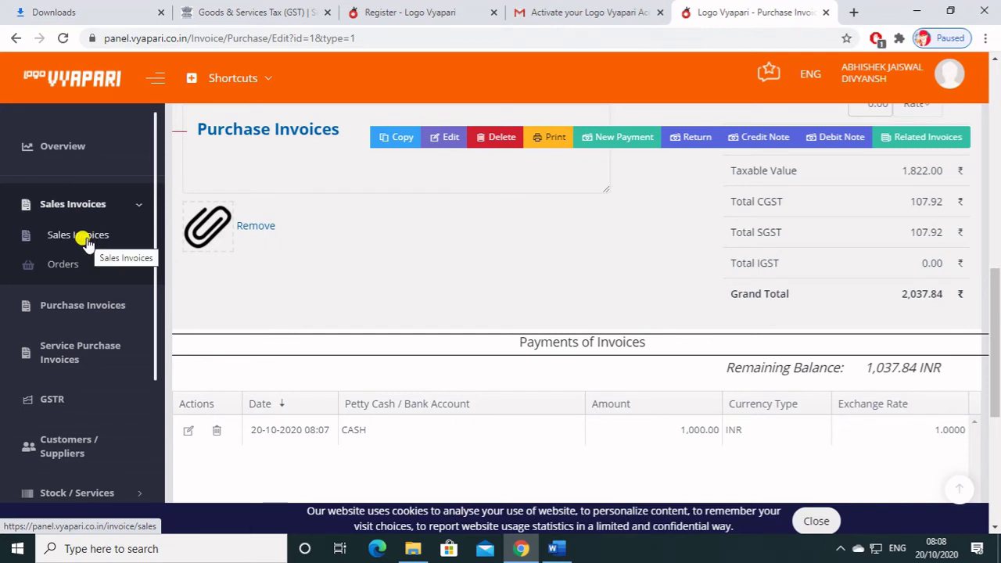
pyautogui.click(81, 237)
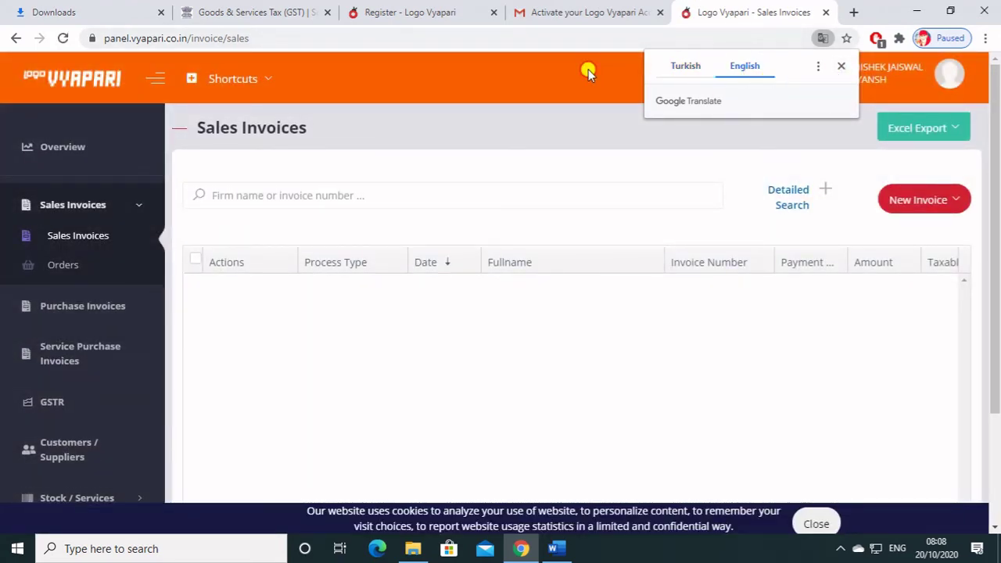
pyautogui.click(588, 69)
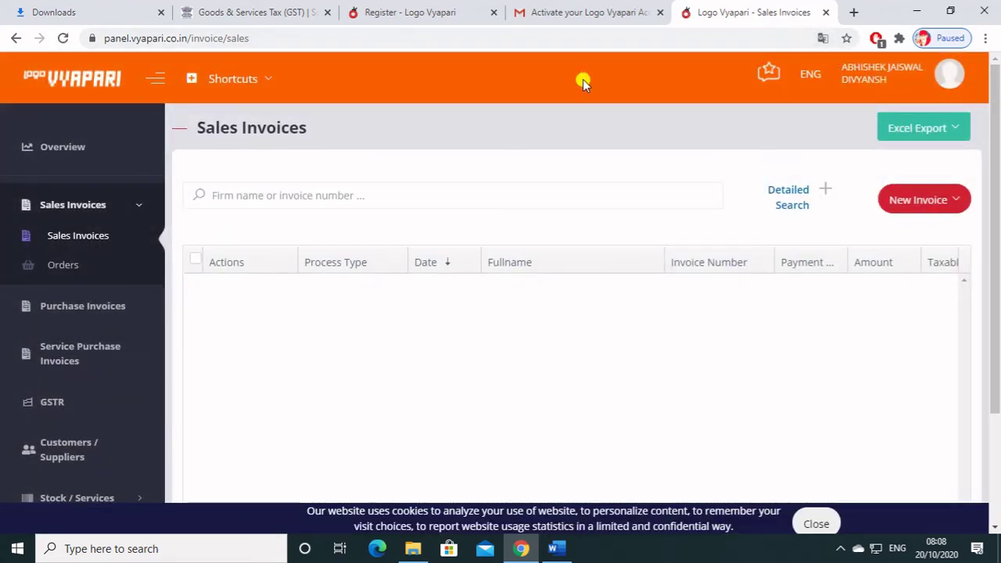
pyautogui.click(936, 205)
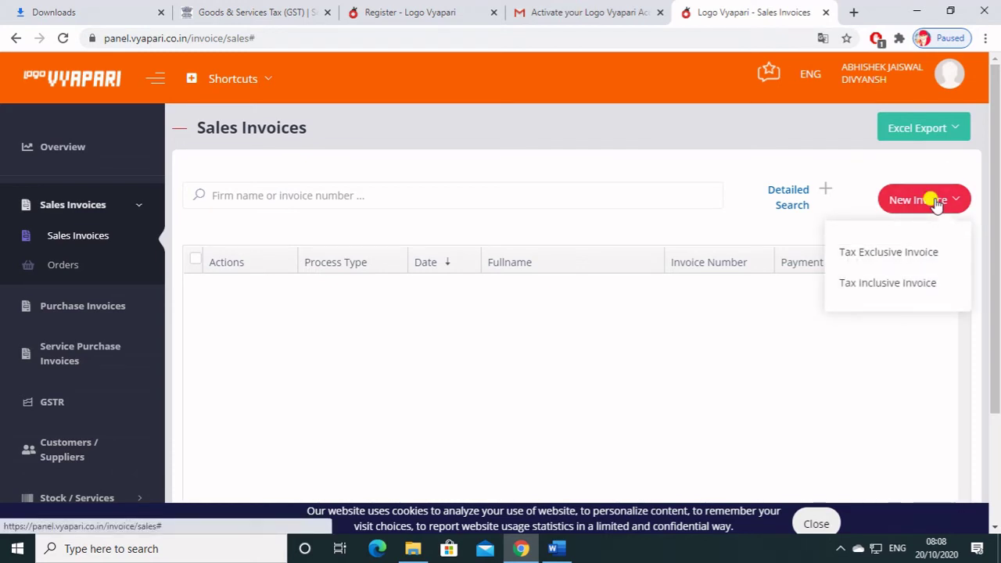
pyautogui.click(882, 251)
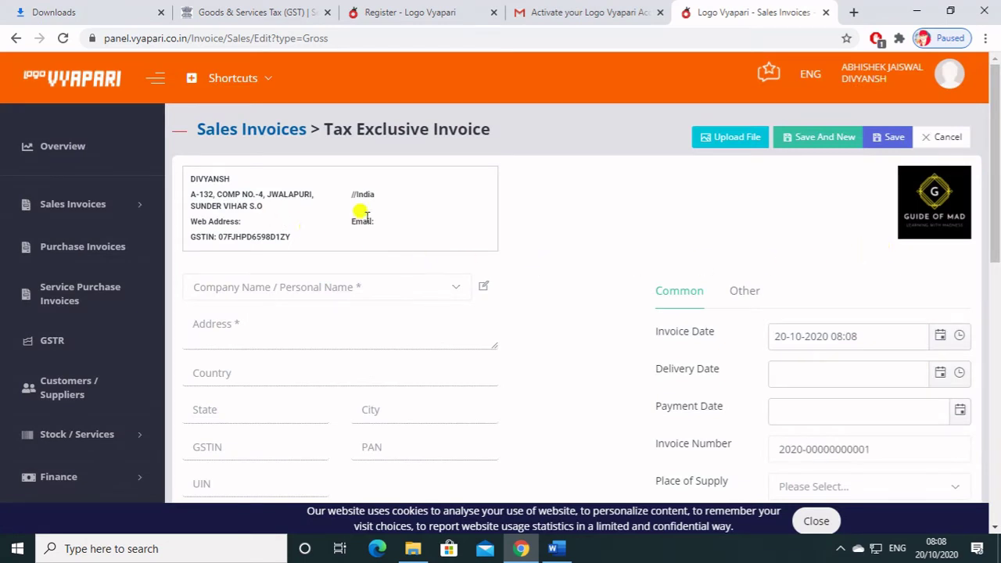
# Step: Start a new customer record from the invoice's company name selection and set its type to Customer
pyautogui.scroll(-1, 415, 313)
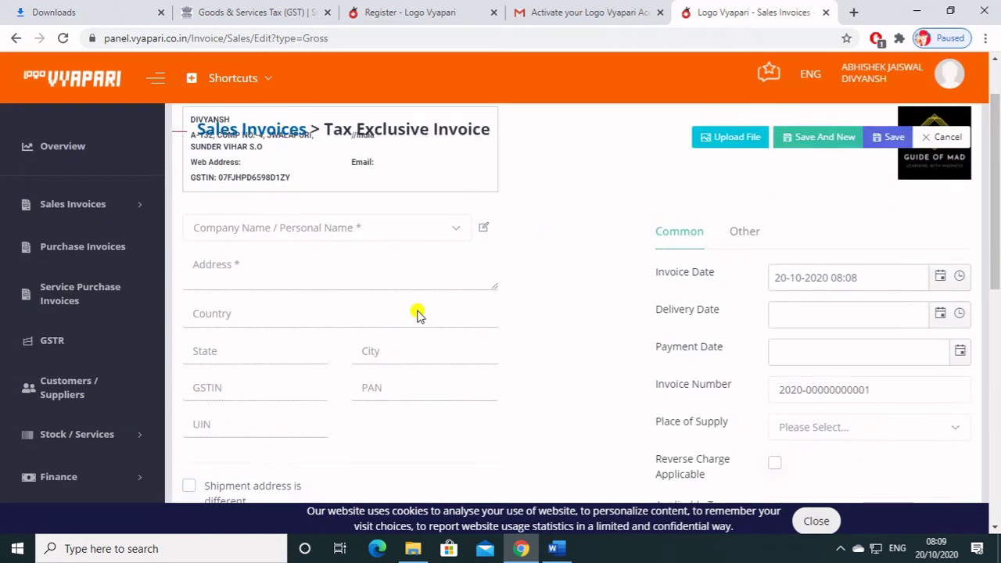
pyautogui.click(394, 235)
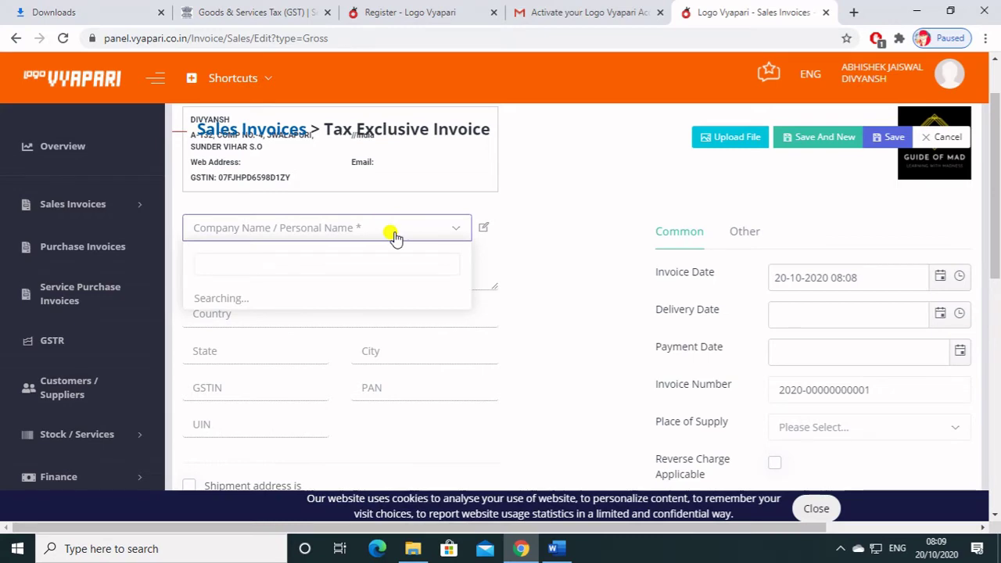
pyautogui.click(356, 301)
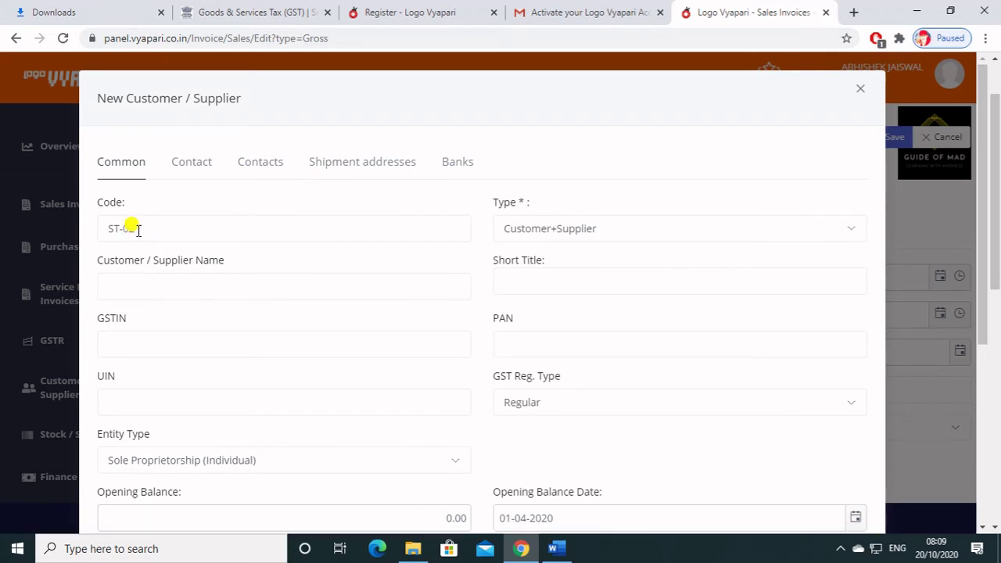
pyautogui.click(138, 229)
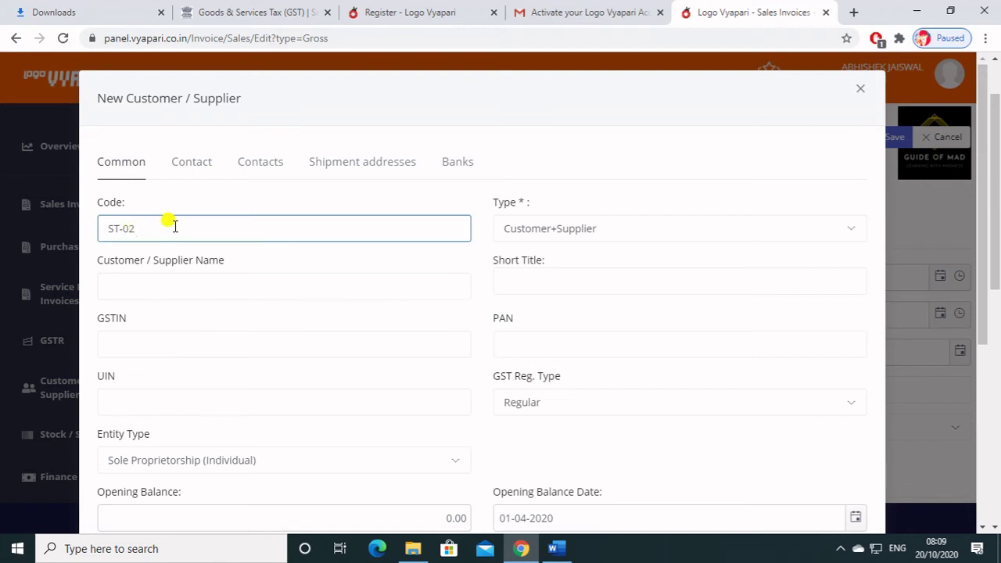
pyautogui.click(210, 203)
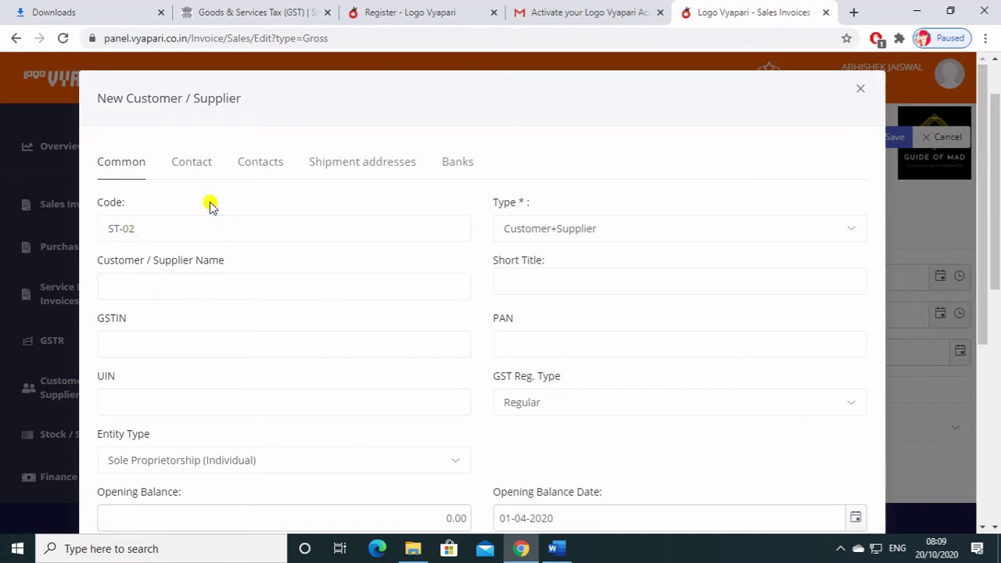
pyautogui.click(244, 228)
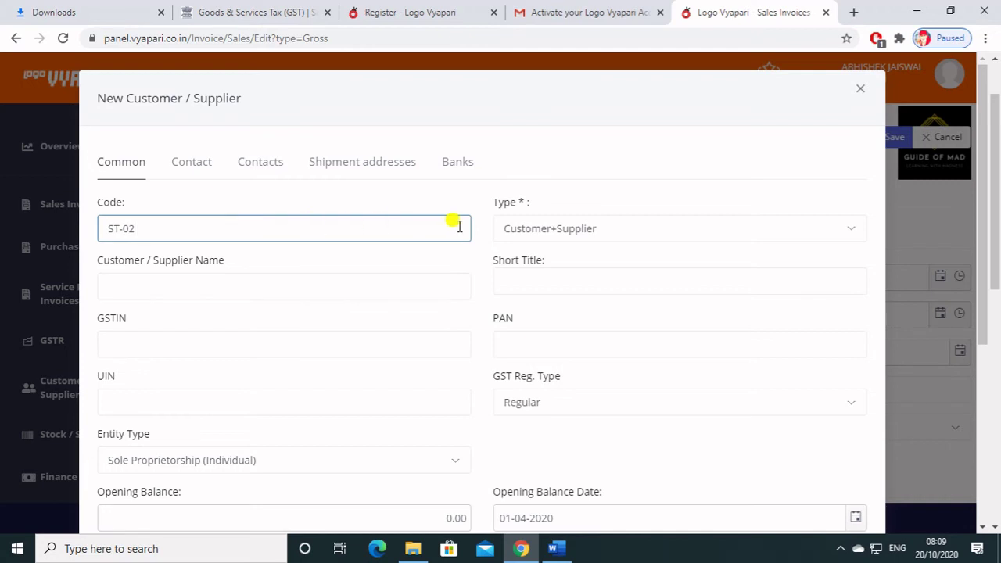
pyautogui.click(176, 283)
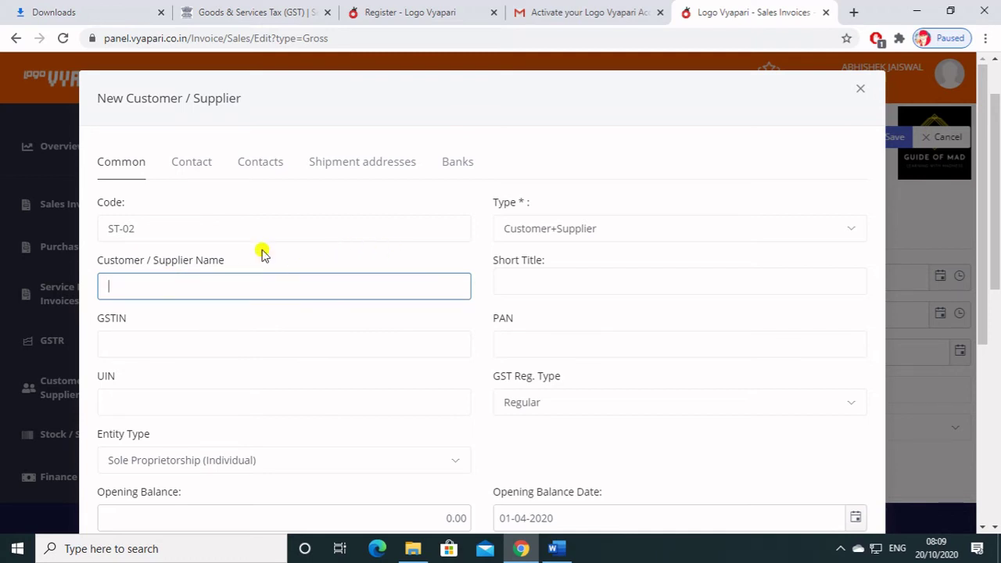
pyautogui.click(603, 227)
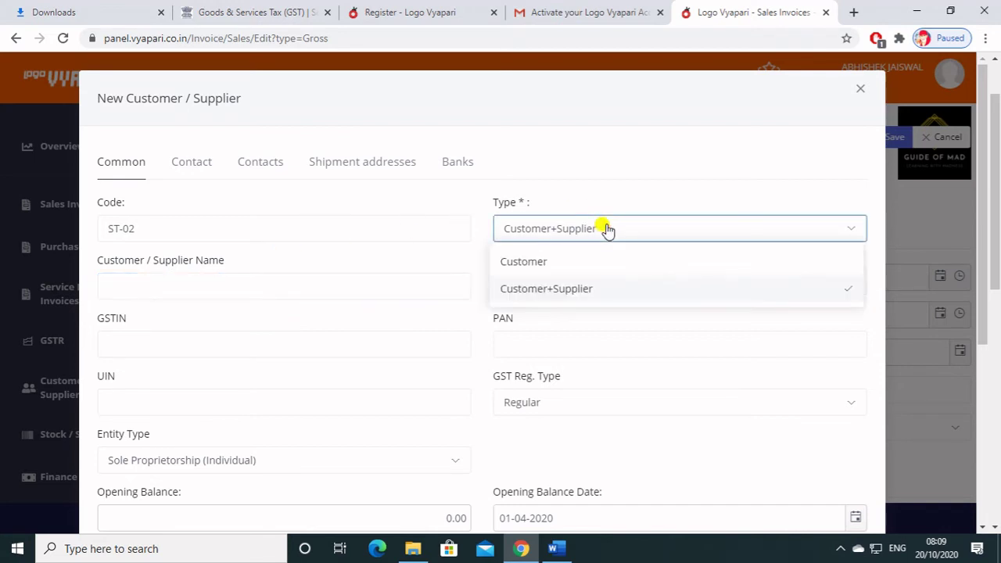
pyautogui.click(552, 266)
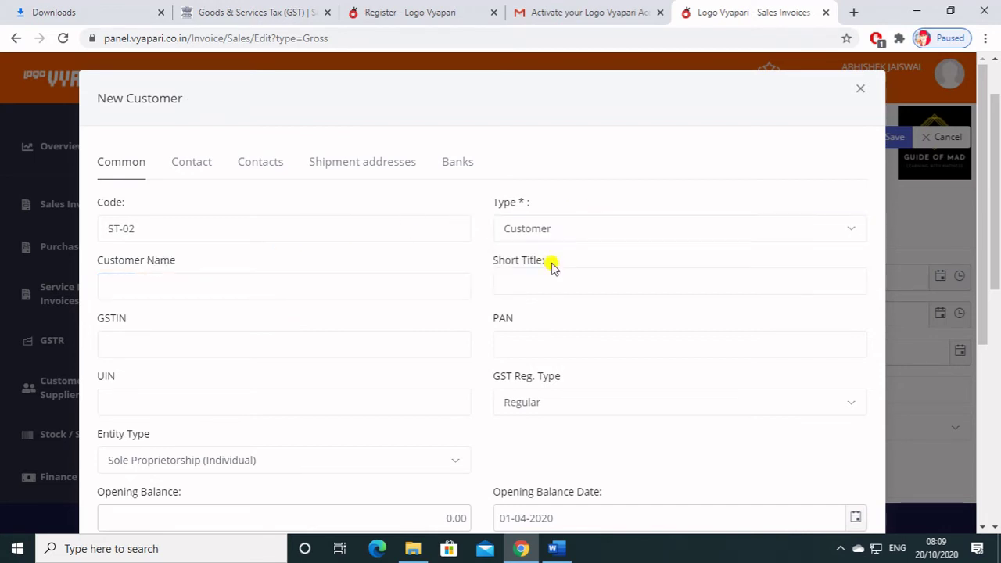
# Step: Set the new customer's GST registration type to Unregistered
pyautogui.click(186, 294)
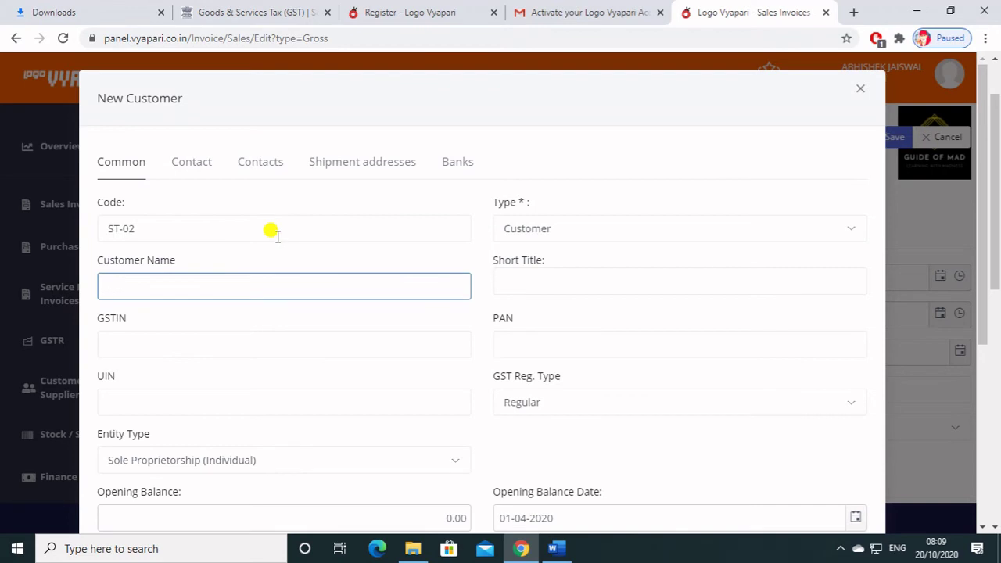
pyautogui.scroll(-4, 290, 335)
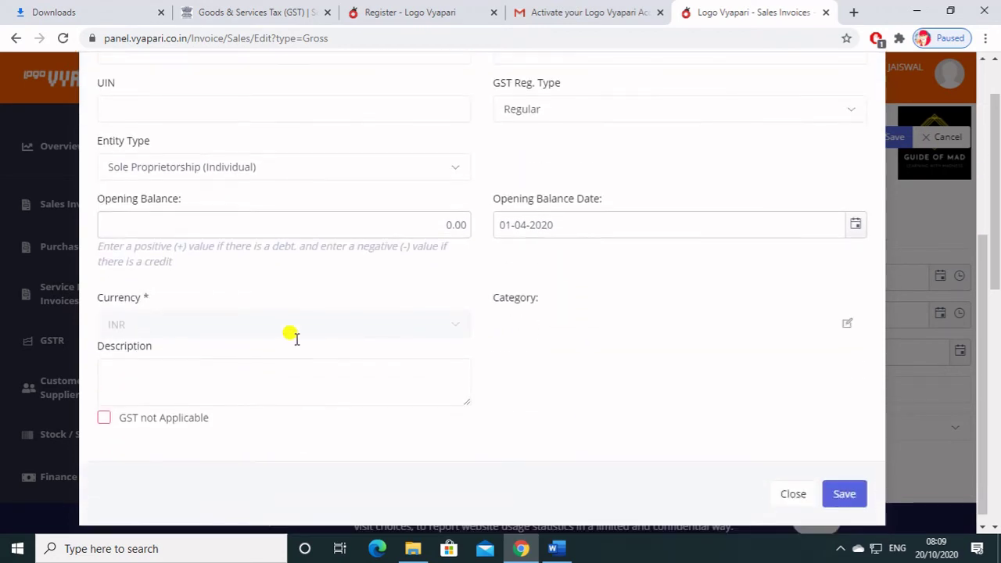
pyautogui.scroll(5, 295, 342)
pyautogui.scroll(-5, 295, 342)
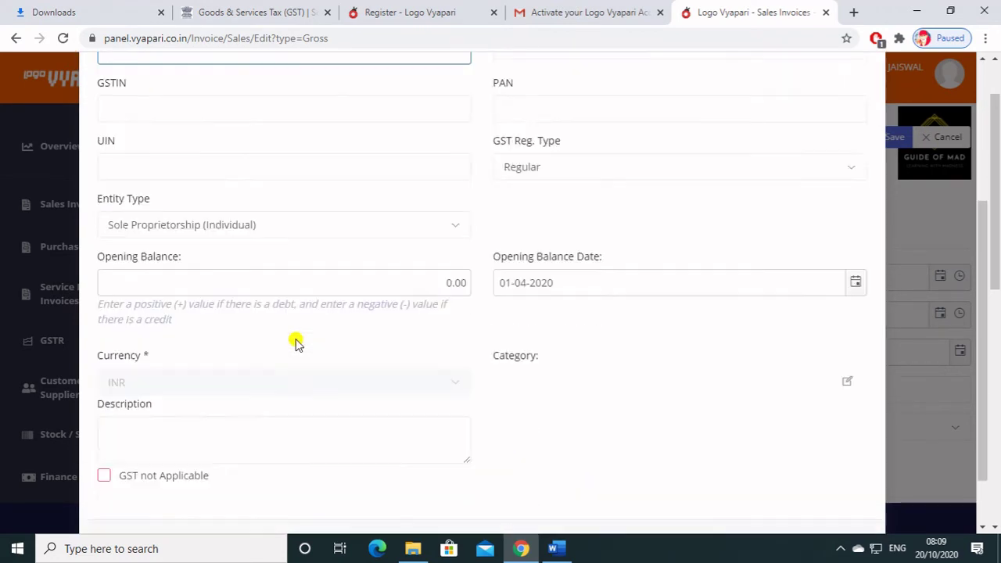
pyautogui.scroll(2, 224, 223)
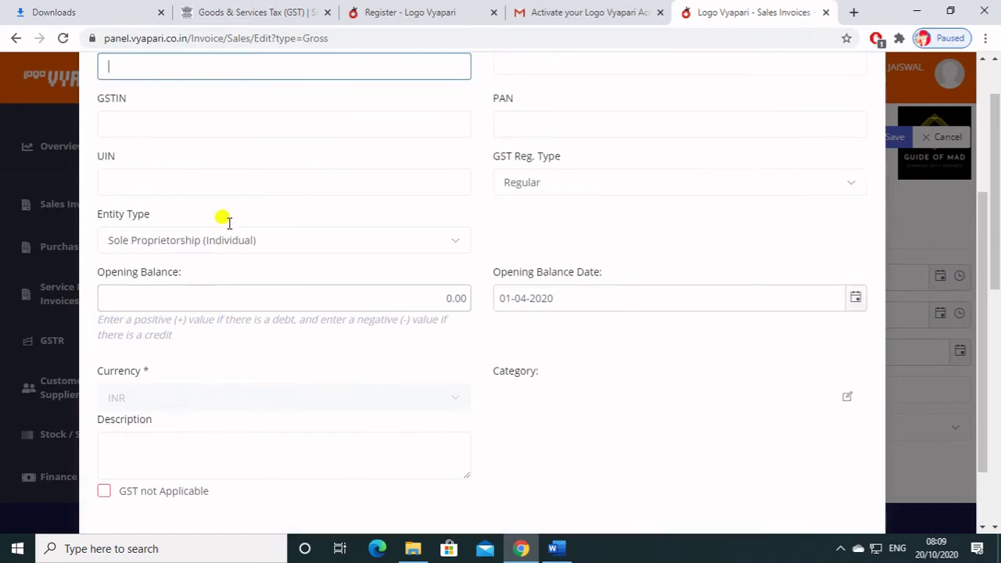
pyautogui.scroll(1, 229, 237)
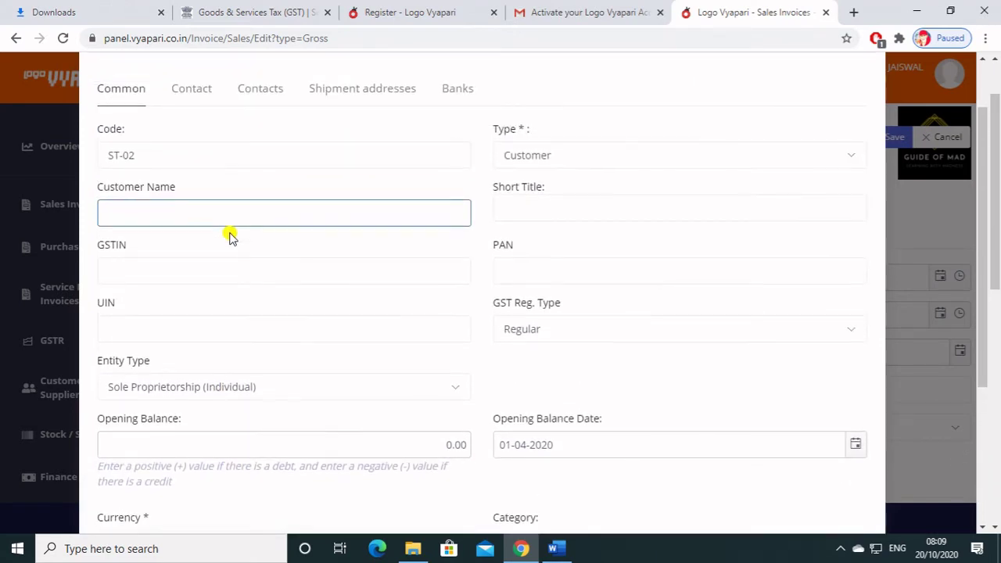
pyautogui.click(530, 328)
pyautogui.click(531, 416)
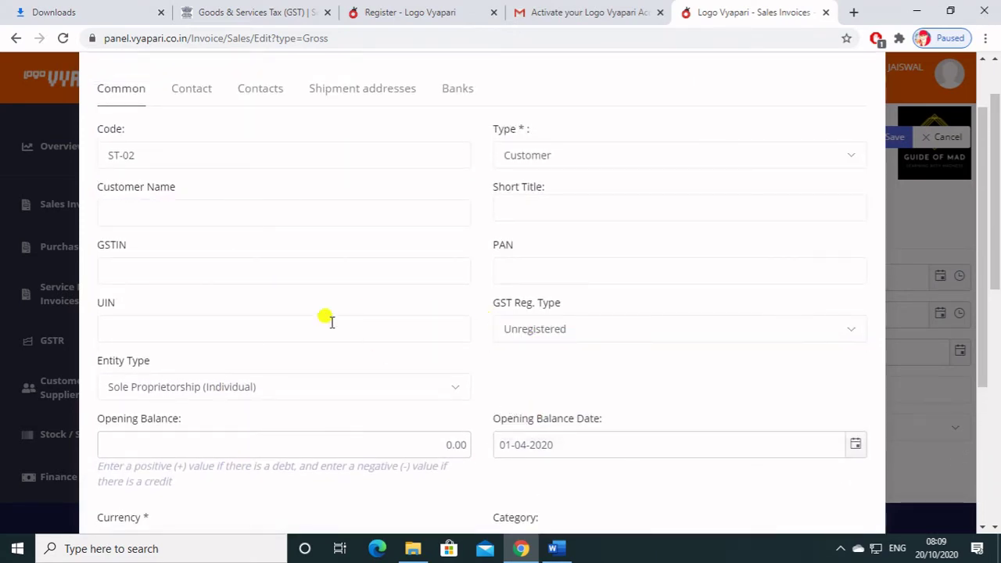
# Step: Enter the customer's name and check the remaining common details of the record
pyautogui.scroll(1, 493, 293)
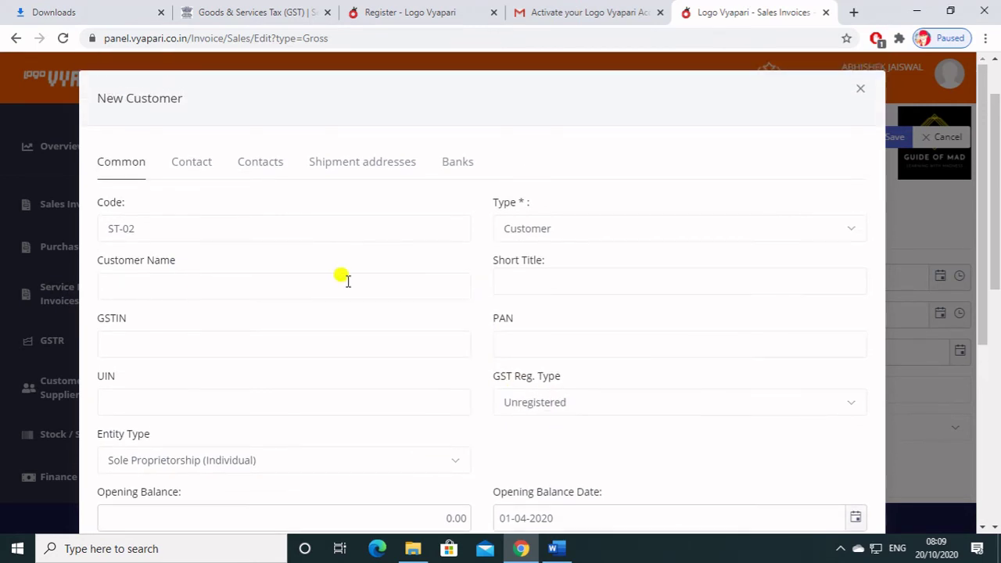
pyautogui.click(167, 288)
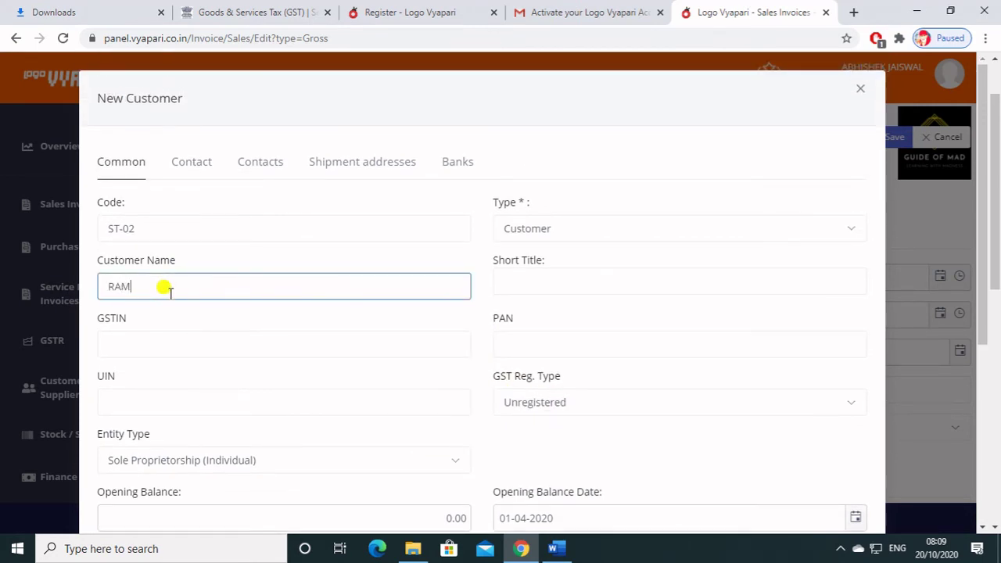
pyautogui.click(534, 344)
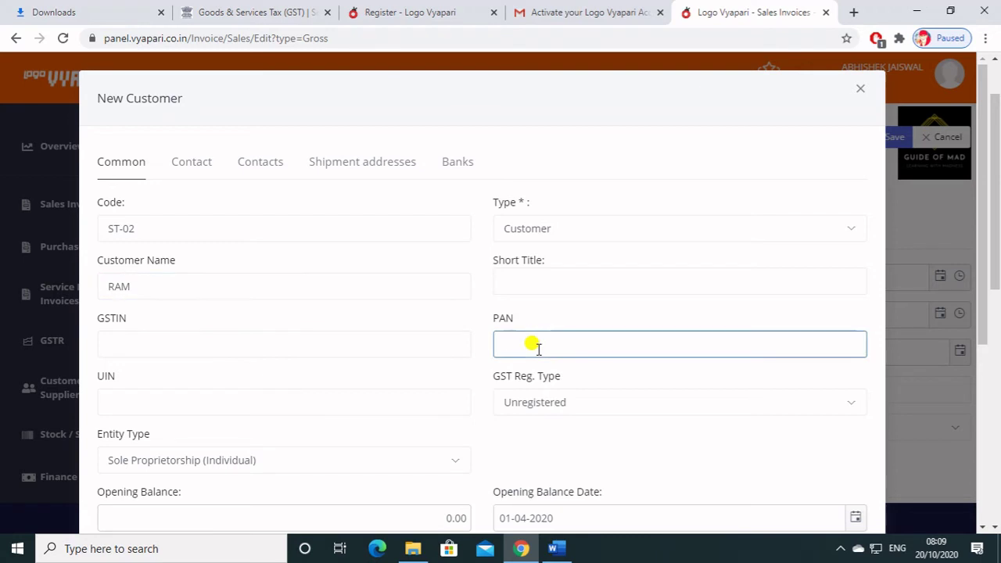
pyautogui.scroll(-1, 537, 346)
pyautogui.scroll(-4, 539, 348)
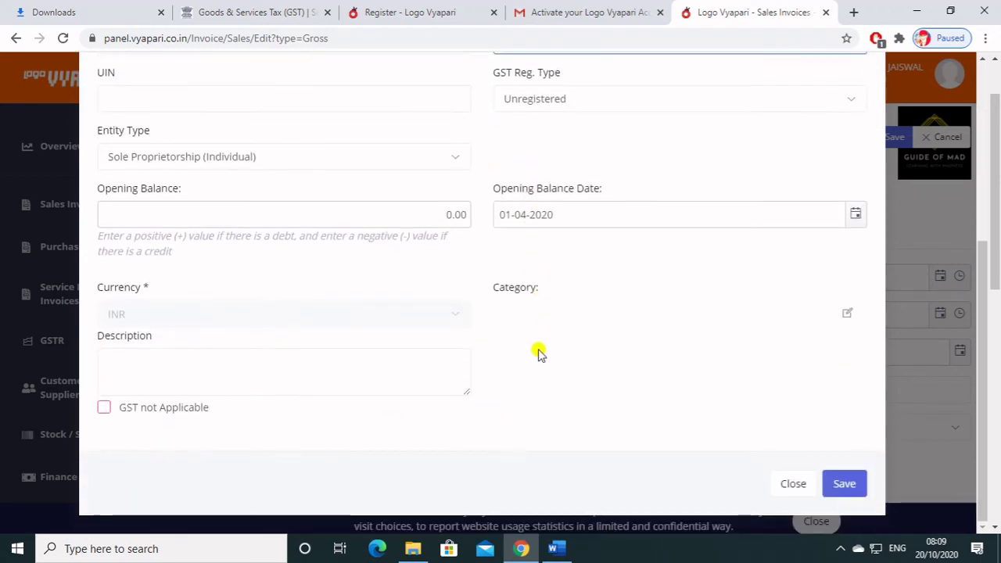
pyautogui.scroll(2, 540, 352)
pyautogui.scroll(3, 516, 344)
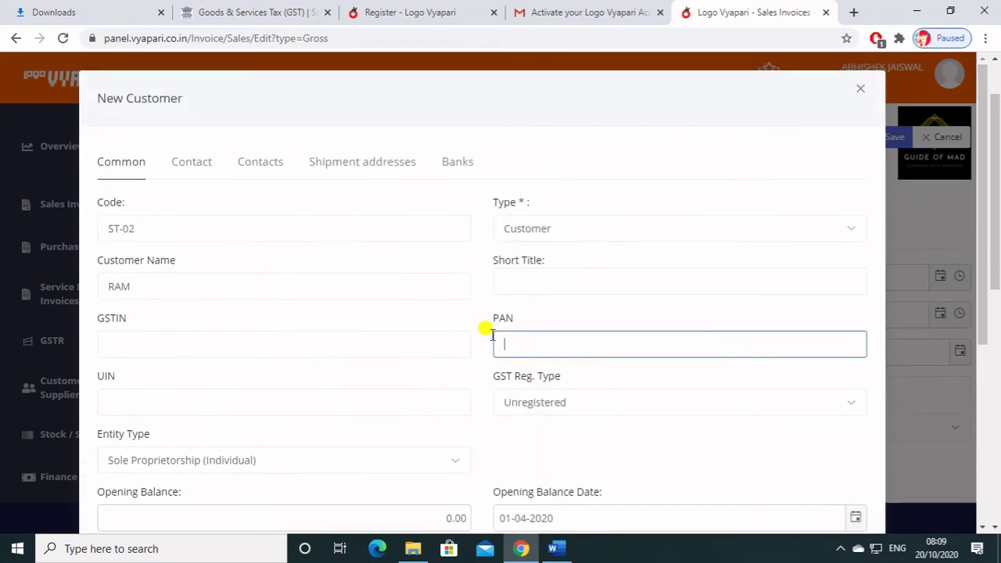
# Step: Look through the new customer's contact, contact persons, shipment address and bank sections, and return to the common details
pyautogui.click(185, 164)
pyautogui.scroll(-1, 324, 234)
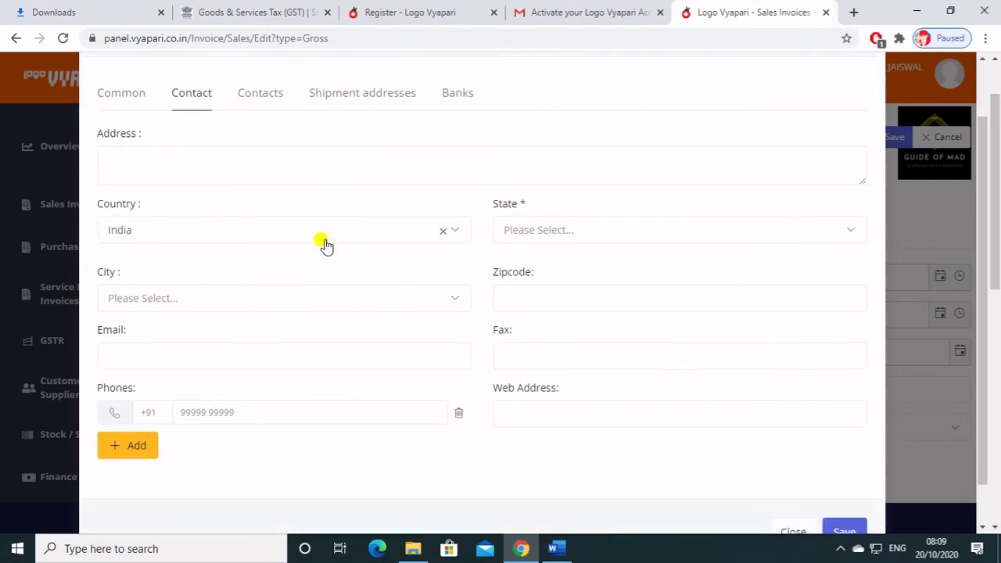
pyautogui.scroll(1, 326, 245)
pyautogui.click(241, 166)
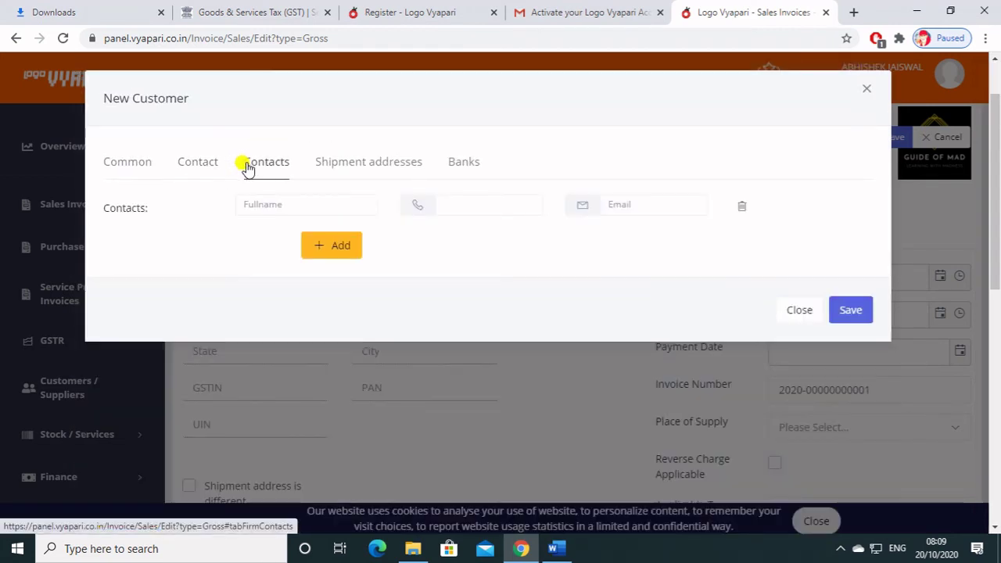
pyautogui.click(365, 169)
pyautogui.click(465, 169)
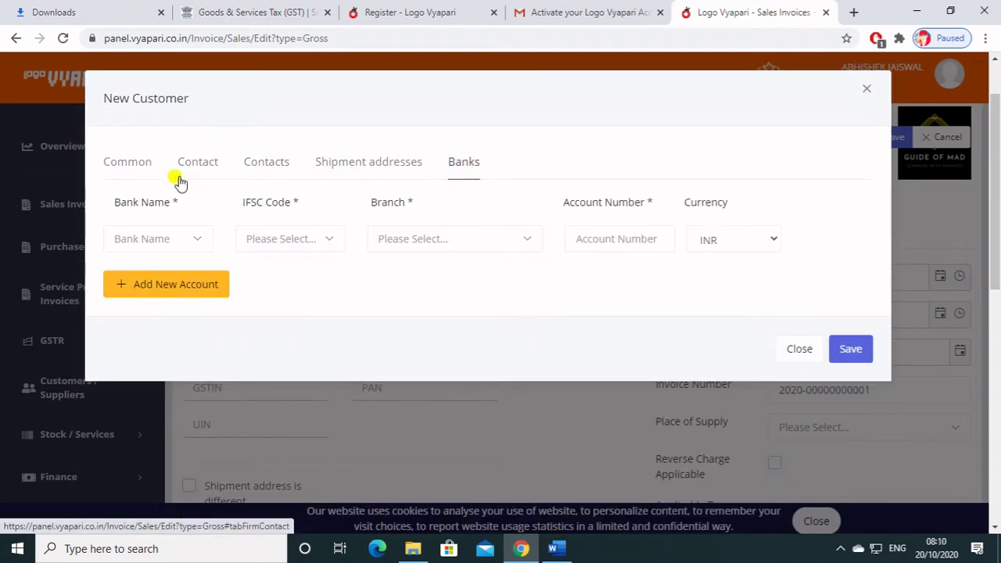
pyautogui.click(139, 167)
# Step: Set the customer's state to Delhi and save the new customer to the invoice
pyautogui.scroll(-4, 553, 297)
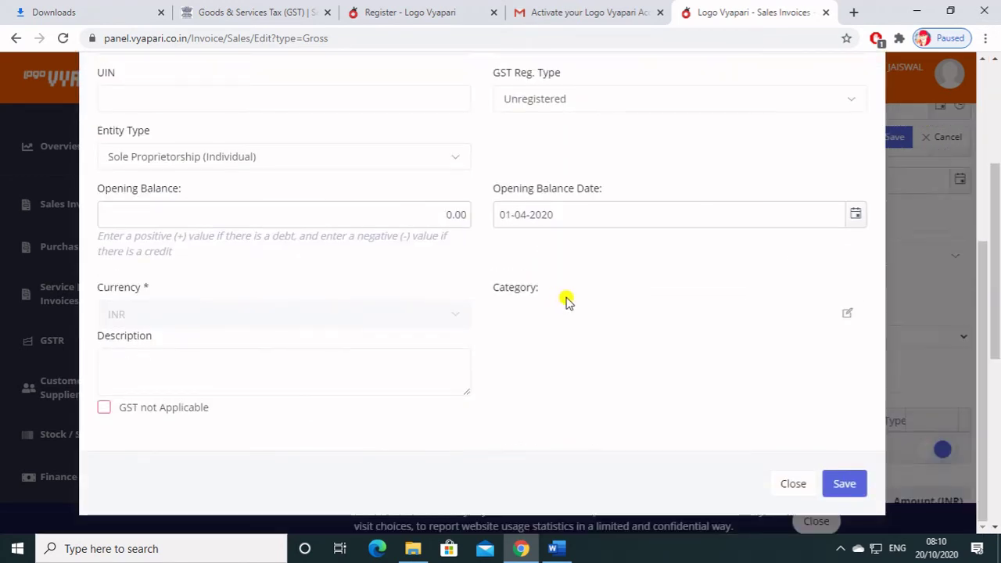
pyautogui.click(837, 483)
pyautogui.scroll(1, 517, 227)
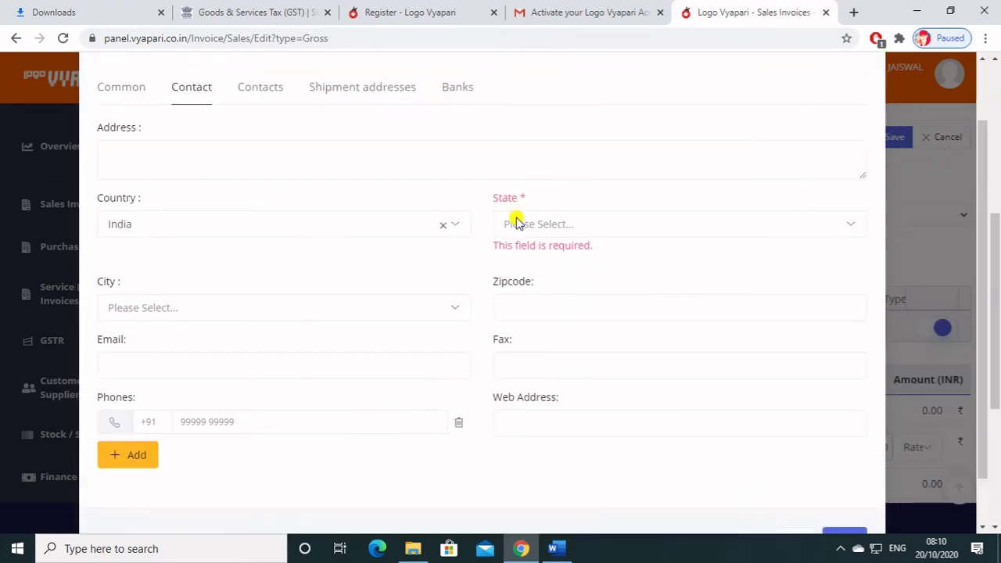
pyautogui.click(548, 246)
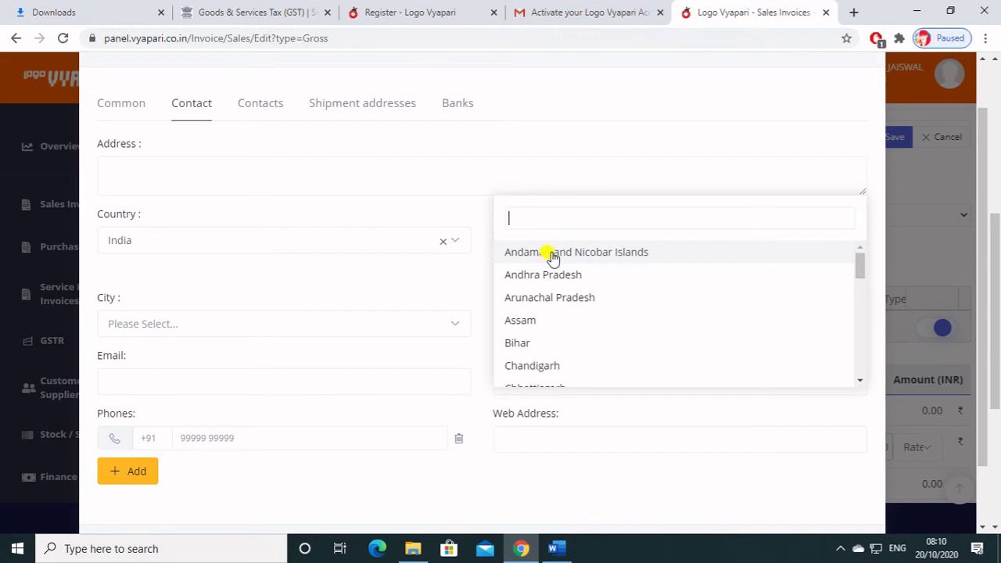
pyautogui.scroll(-3, 550, 344)
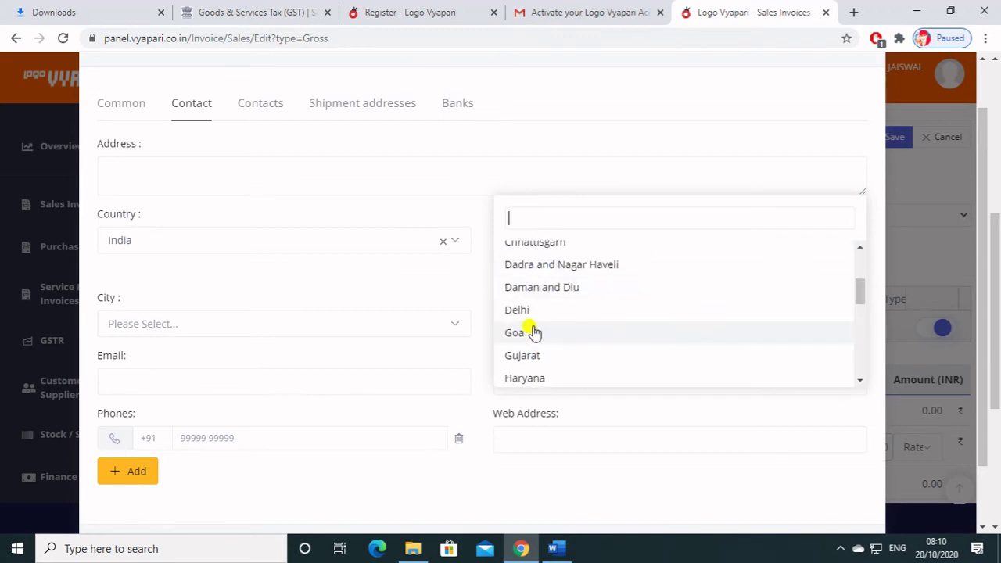
pyautogui.click(531, 313)
pyautogui.scroll(-1, 532, 315)
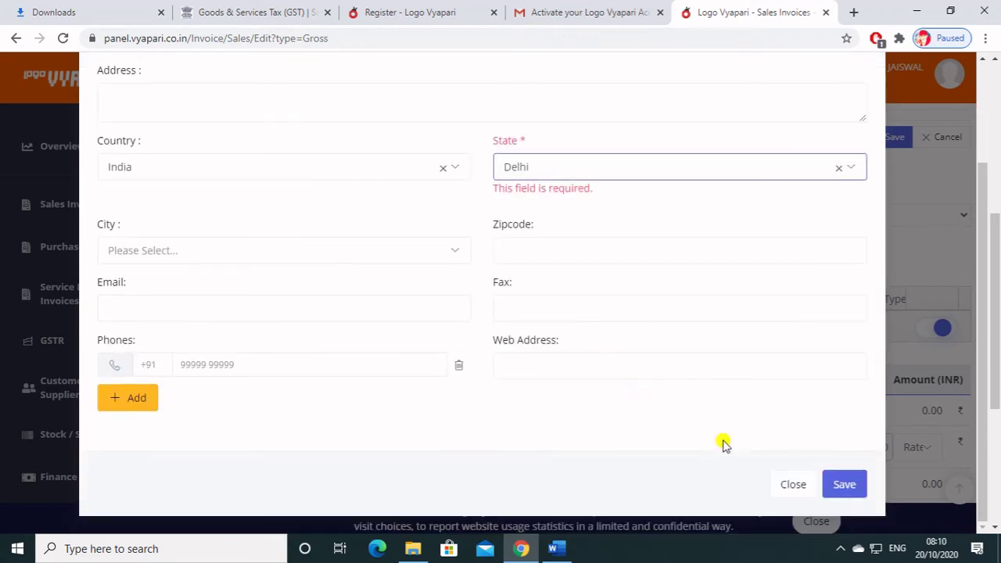
pyautogui.click(846, 484)
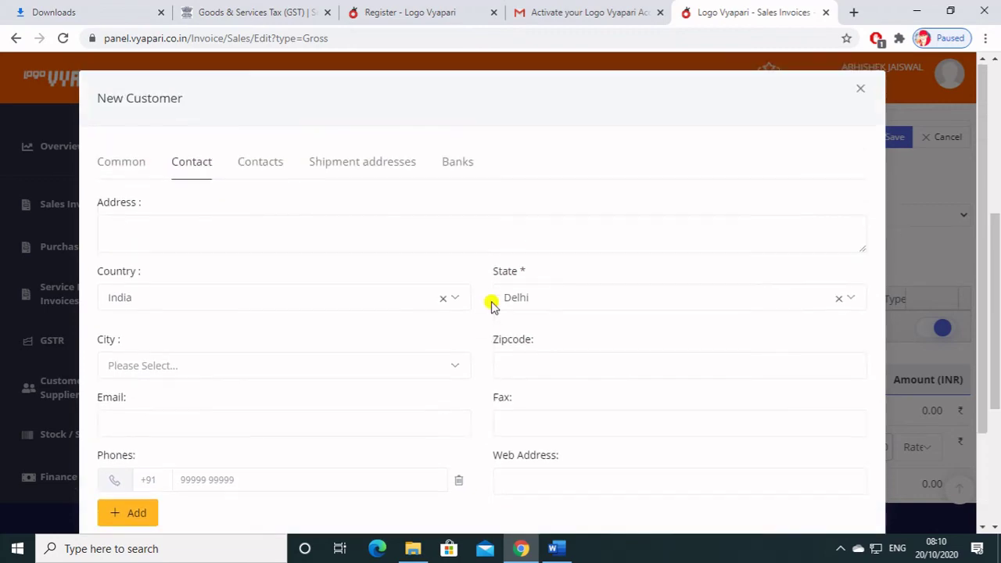
# Step: Add SHAMPOO as the invoice's first product line with a quantity of 5
pyautogui.scroll(5, 491, 305)
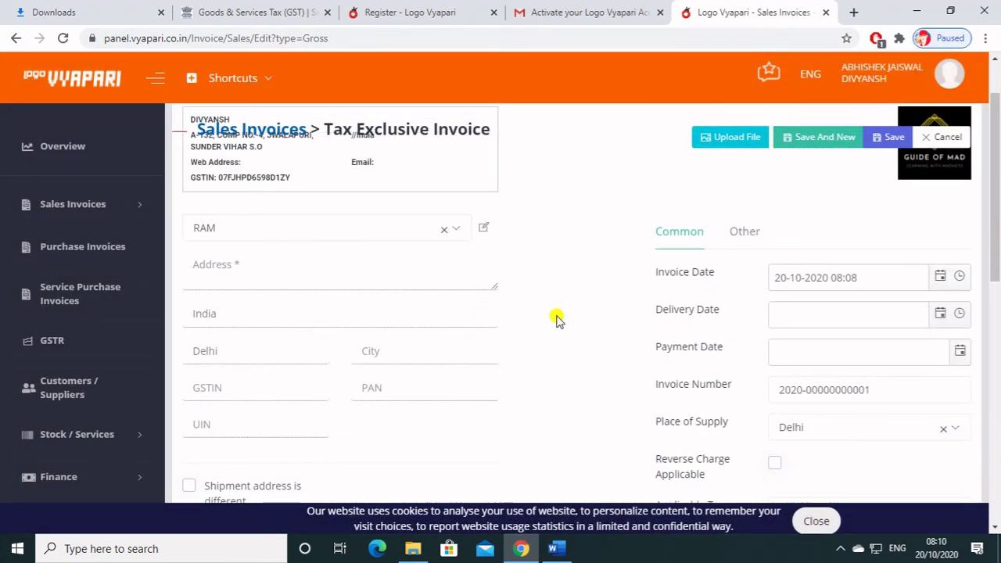
pyautogui.scroll(-3, 599, 323)
pyautogui.scroll(-1, 598, 323)
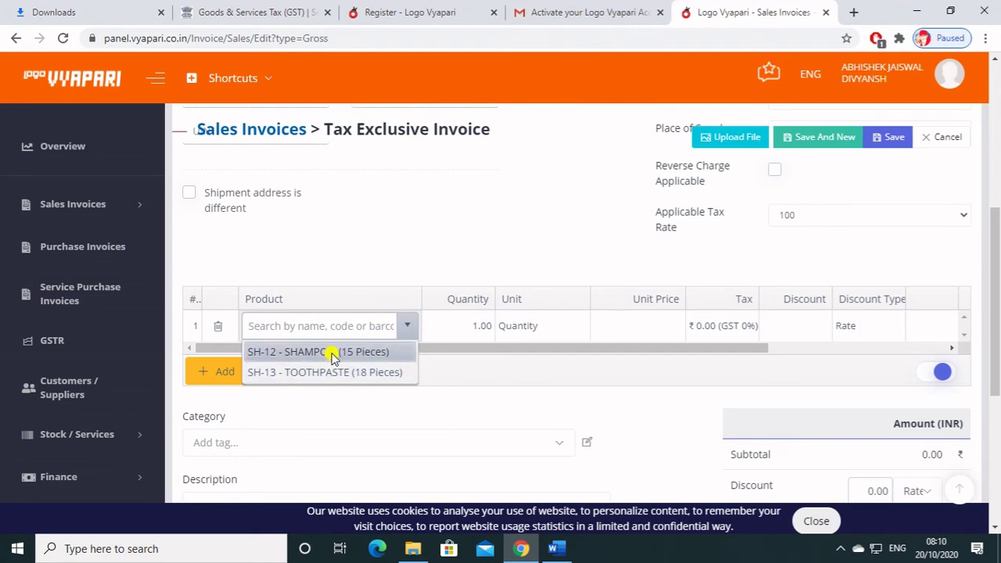
pyautogui.click(331, 353)
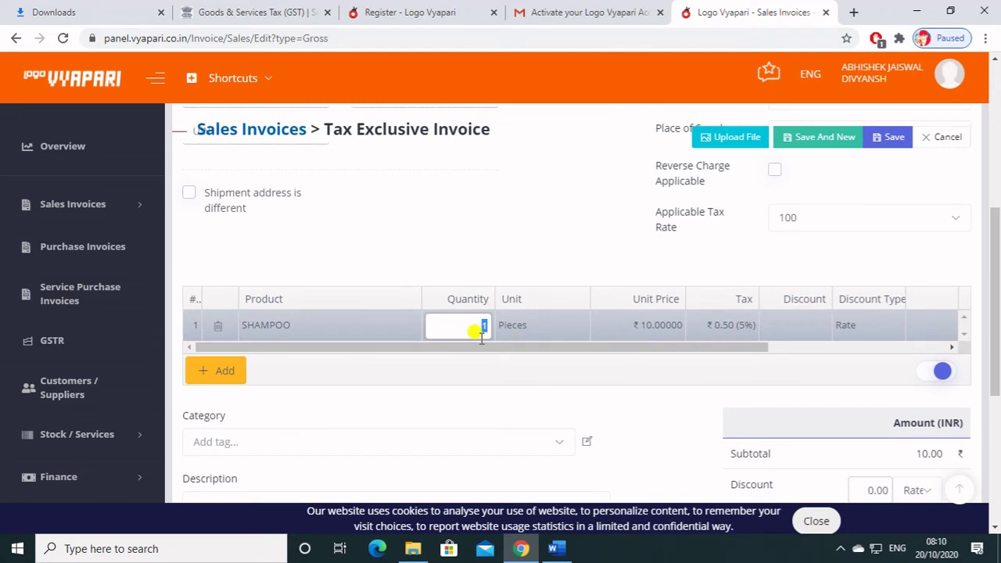
pyautogui.click(467, 383)
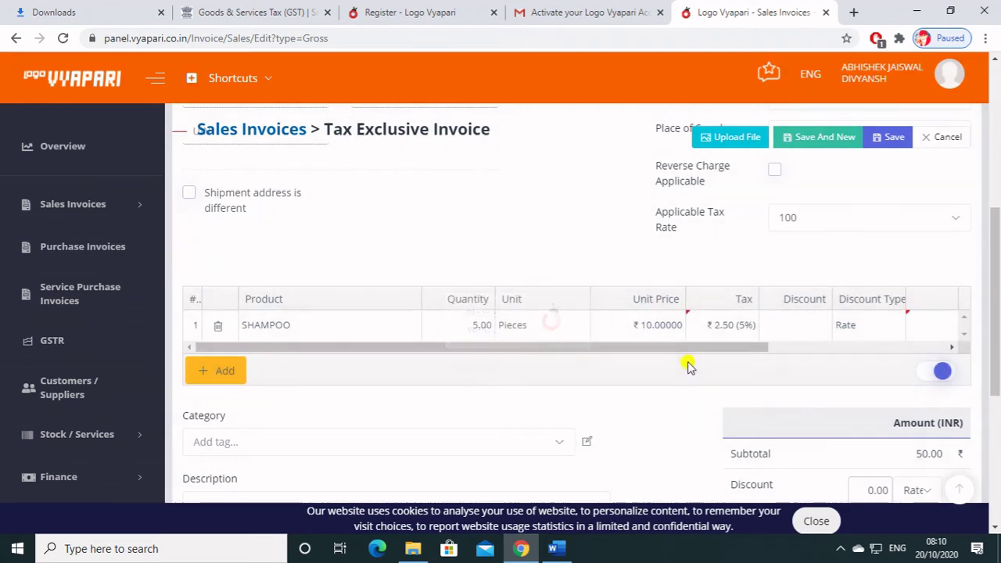
# Step: Add TOOTHPASTE as the invoice's second product line with a quantity of 8 and a unit price of 150
pyautogui.moveTo(744, 349); pyautogui.dragTo(634, 380)
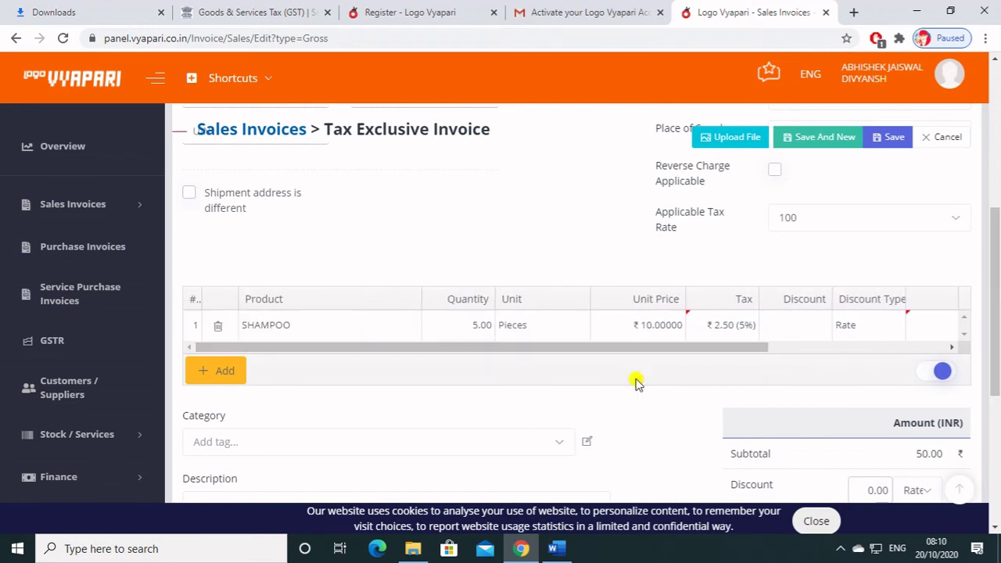
pyautogui.click(227, 371)
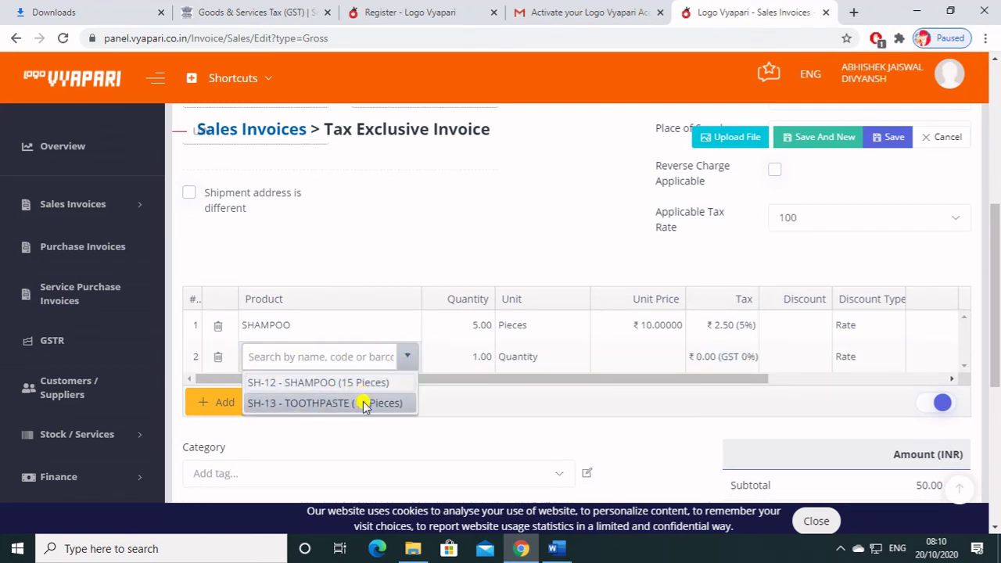
pyautogui.click(364, 404)
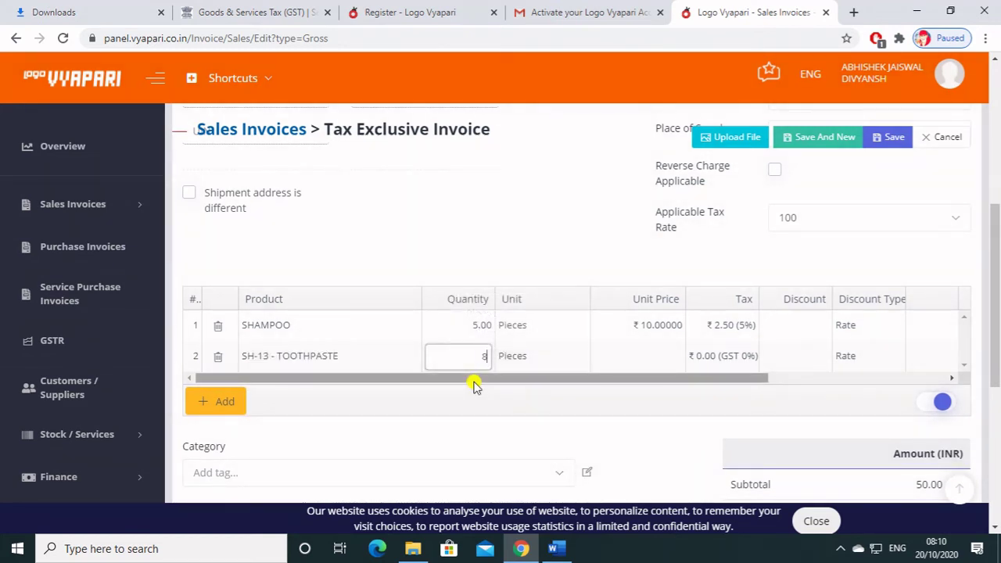
pyautogui.click(662, 357)
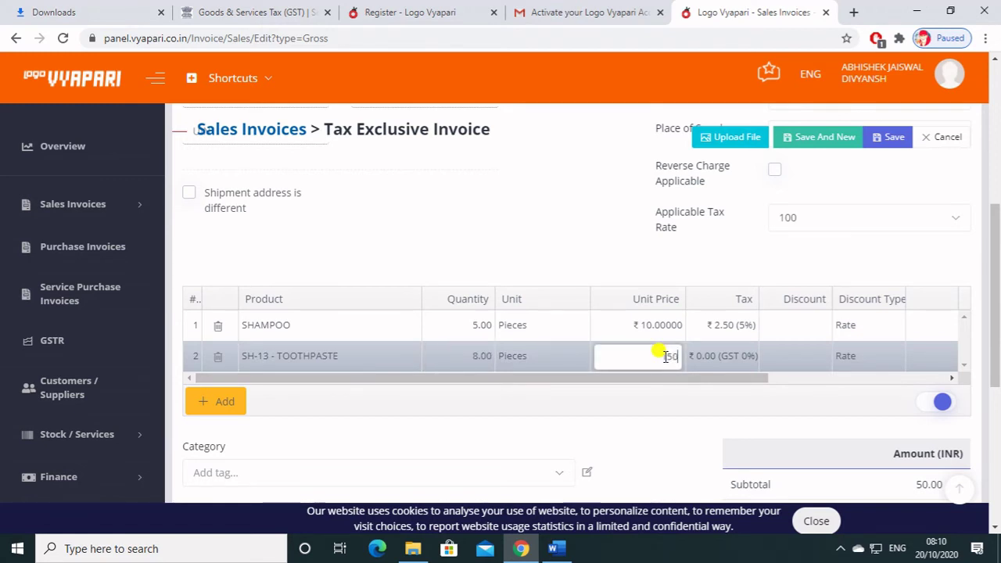
pyautogui.click(675, 384)
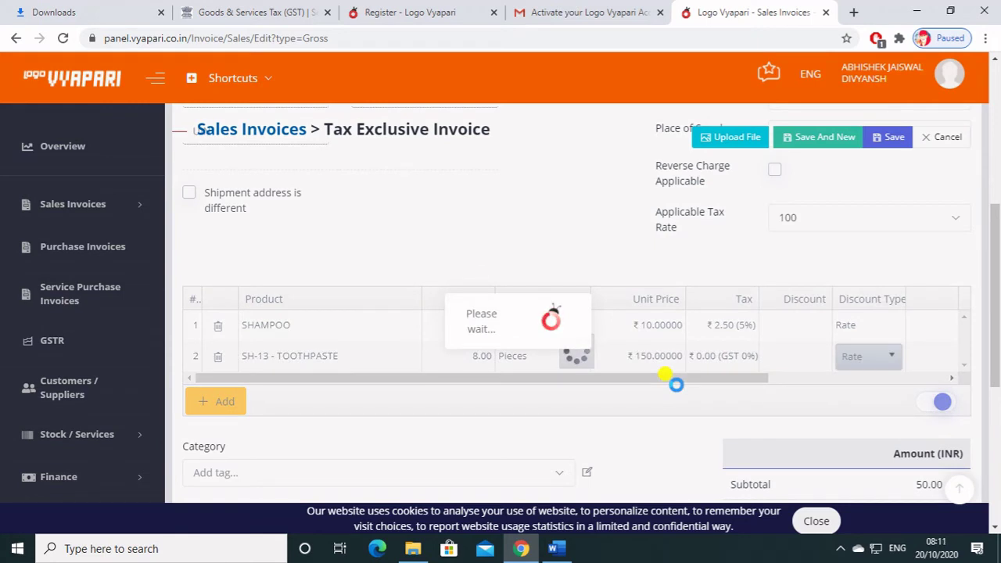
# Step: Check the invoice's line totals, tax amounts and grand total, and save the invoice
pyautogui.moveTo(713, 377); pyautogui.dragTo(896, 376)
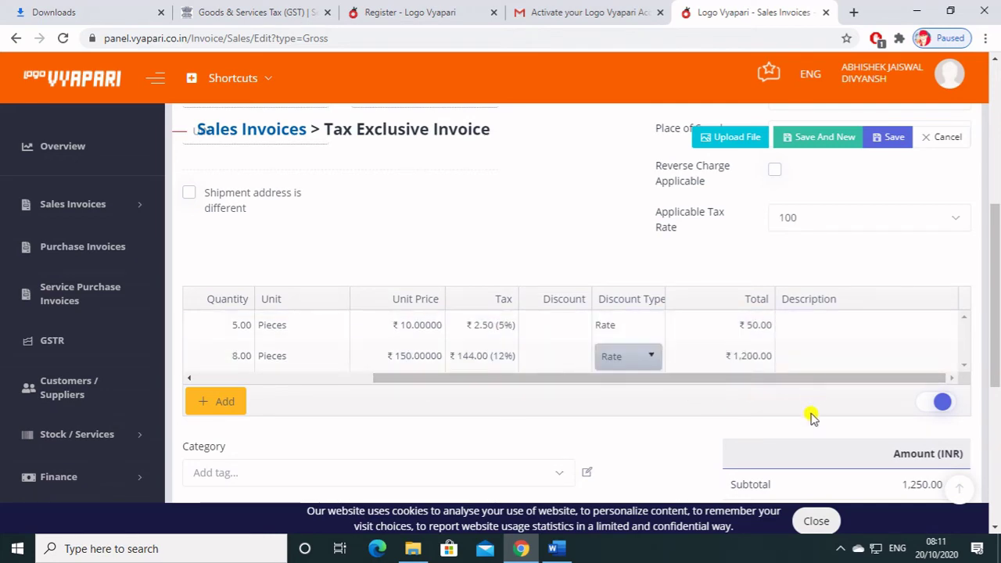
pyautogui.scroll(-1, 768, 447)
pyautogui.scroll(-4, 769, 447)
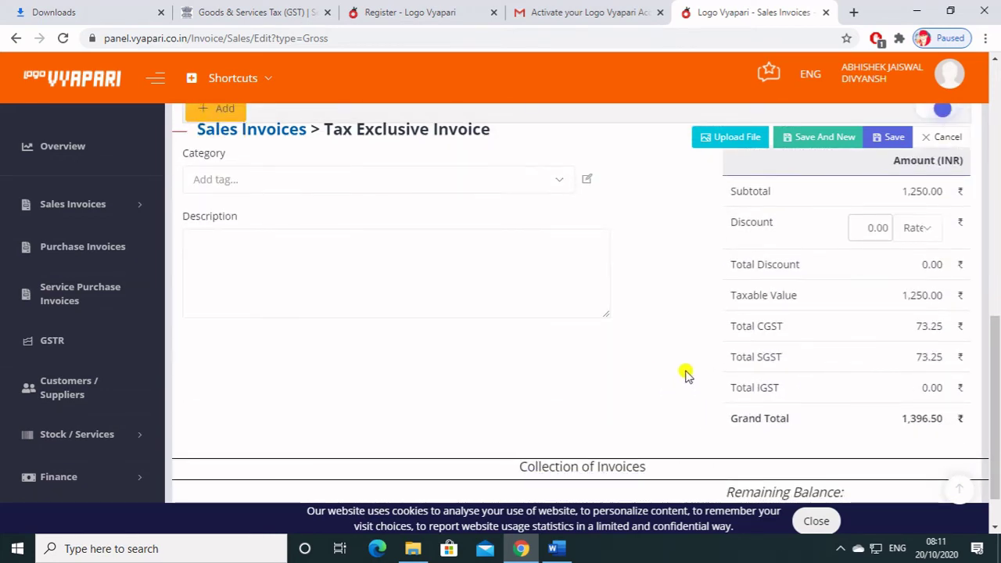
pyautogui.scroll(-1, 772, 402)
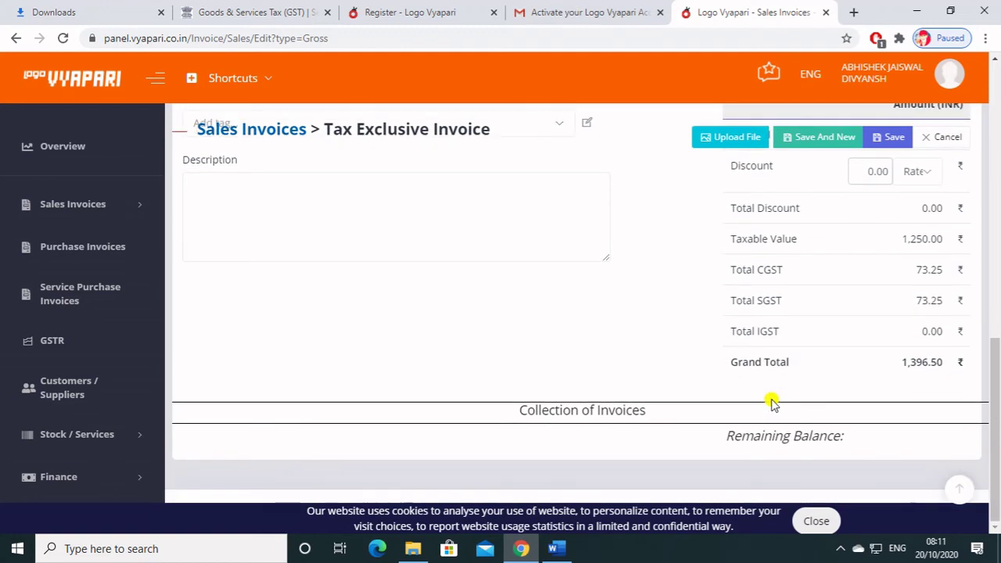
pyautogui.scroll(2, 773, 402)
pyautogui.scroll(-2, 771, 402)
pyautogui.scroll(5, 771, 402)
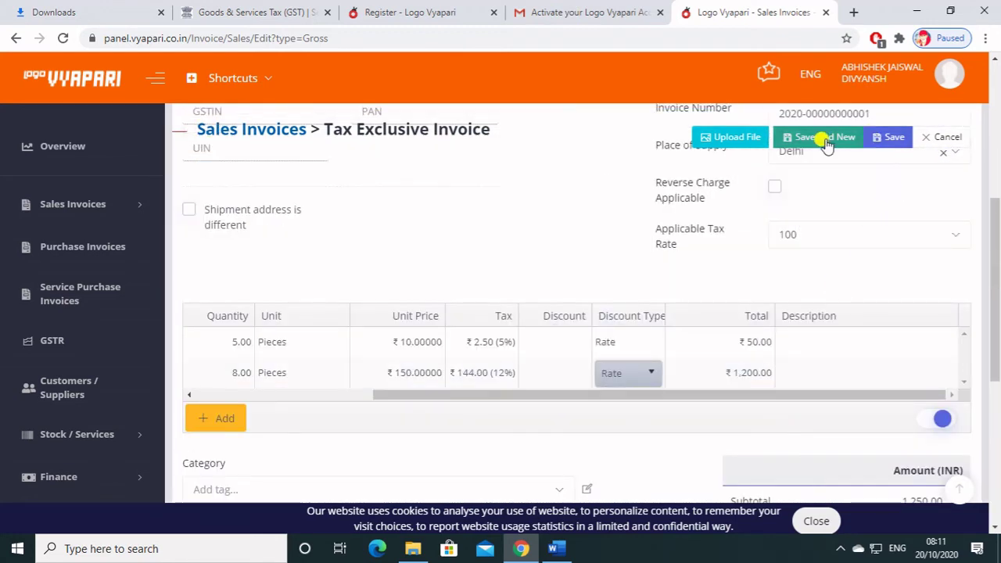
pyautogui.click(888, 139)
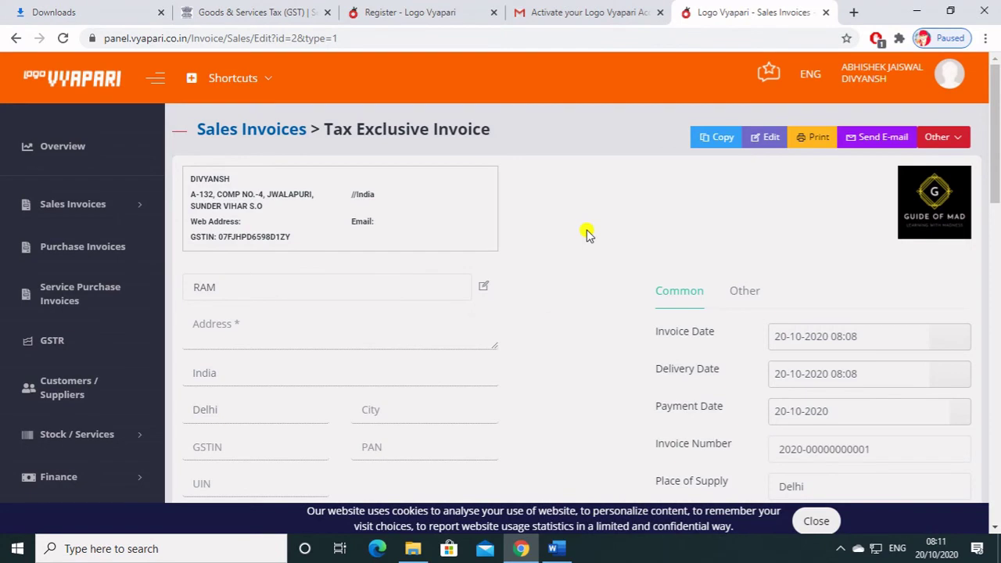
# Step: Look over the saved sales invoice and the additional actions available for it
pyautogui.scroll(-1, 632, 259)
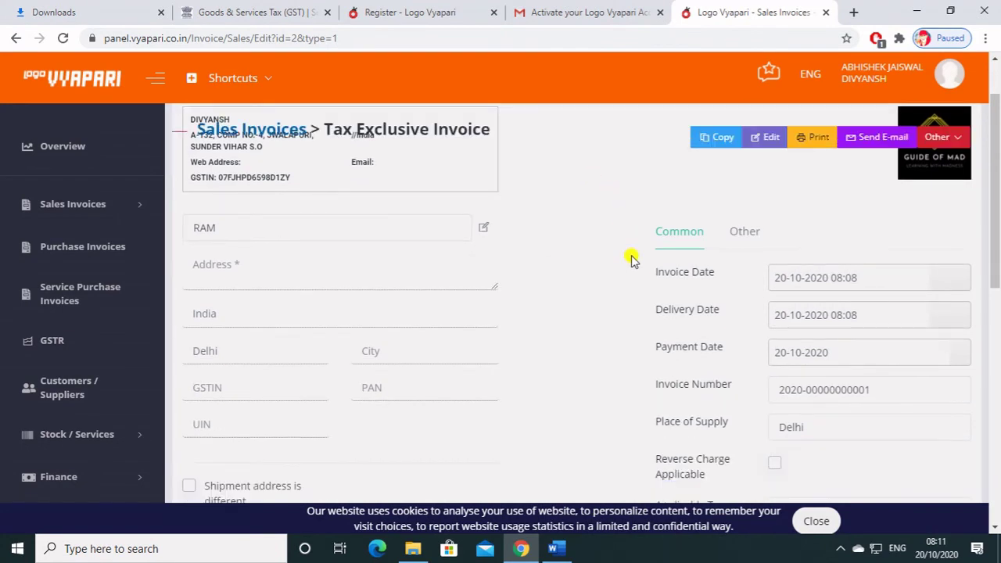
pyautogui.scroll(1, 632, 258)
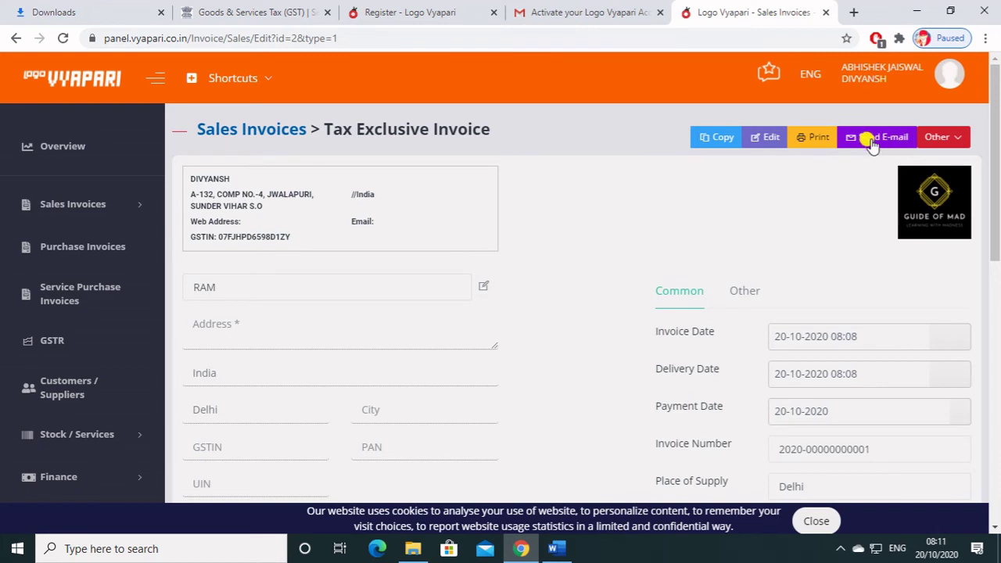
pyautogui.click(945, 141)
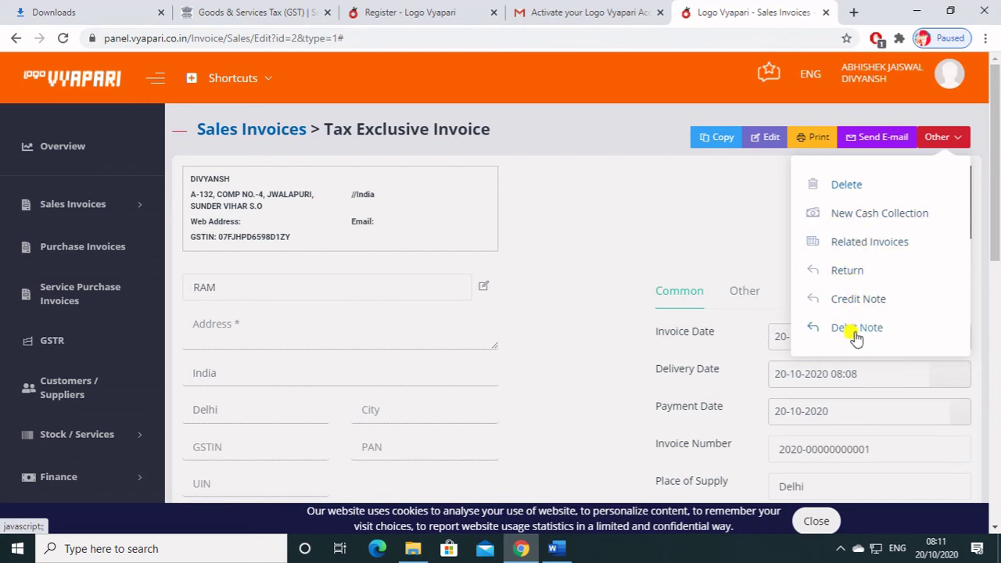
pyautogui.click(750, 208)
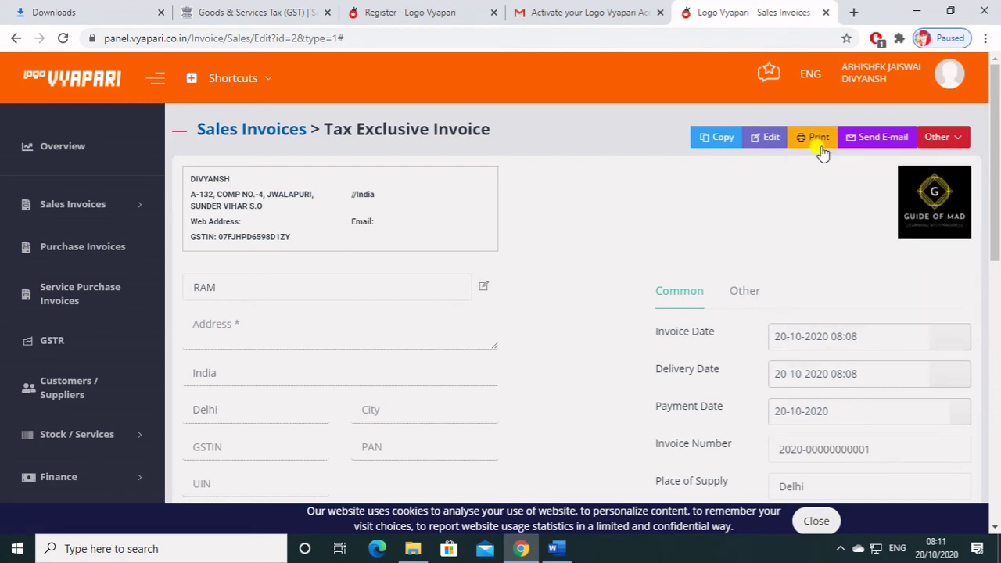
# Step: Generate a printable version of the invoice with the Sales Invoice Templates layout and open it
pyautogui.click(819, 140)
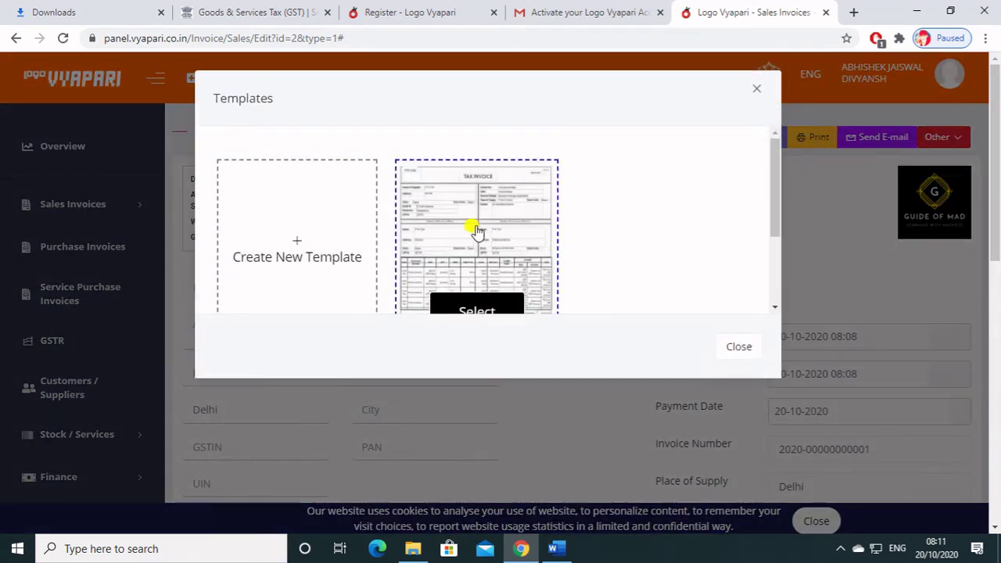
pyautogui.click(475, 229)
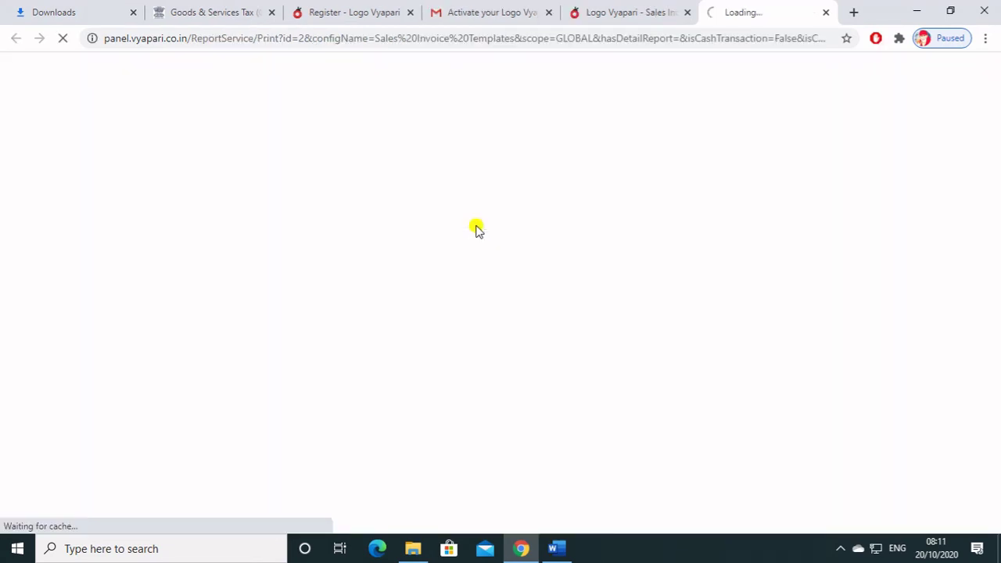
pyautogui.click(618, 11)
pyautogui.scroll(-2, 324, 230)
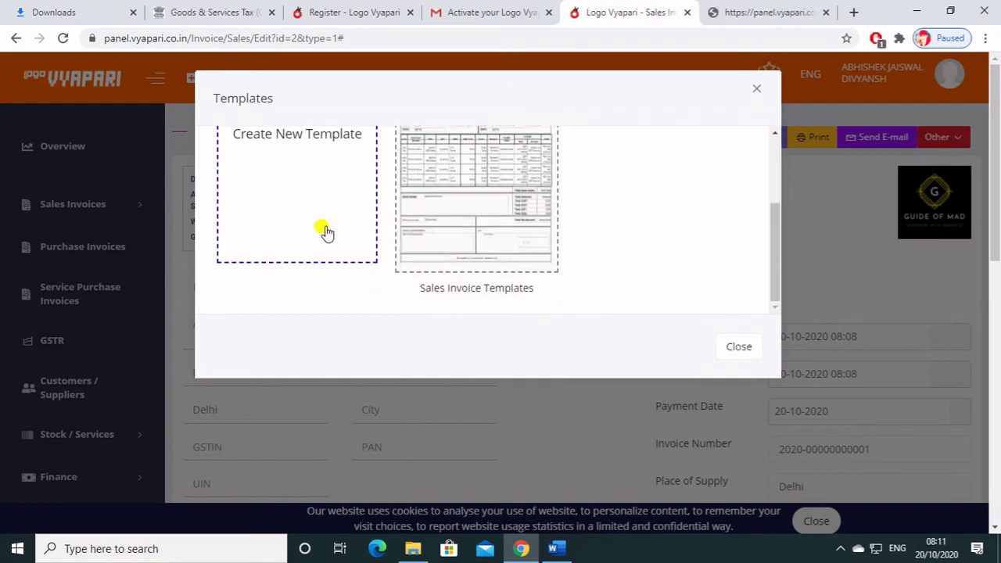
pyautogui.scroll(2, 324, 230)
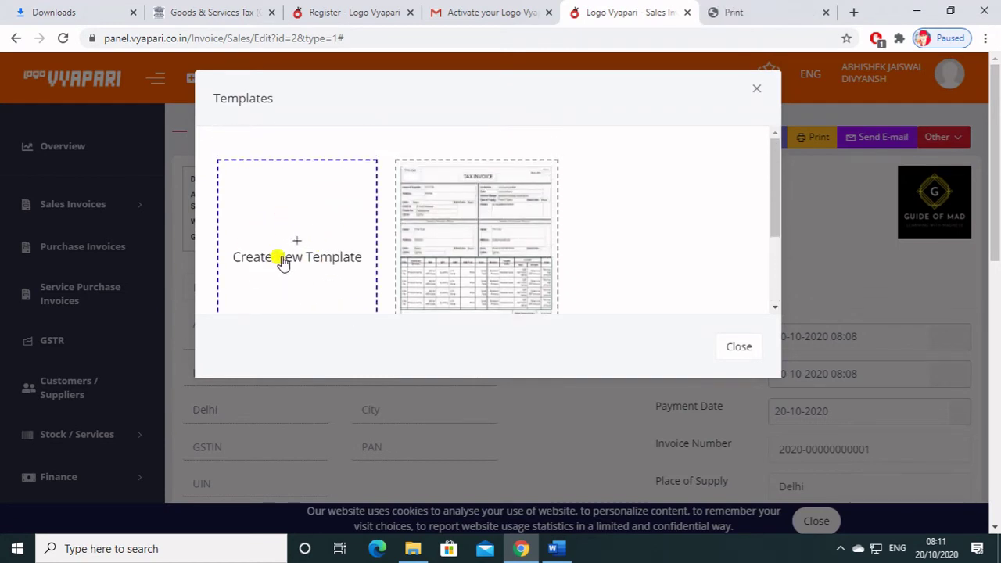
pyautogui.click(752, 17)
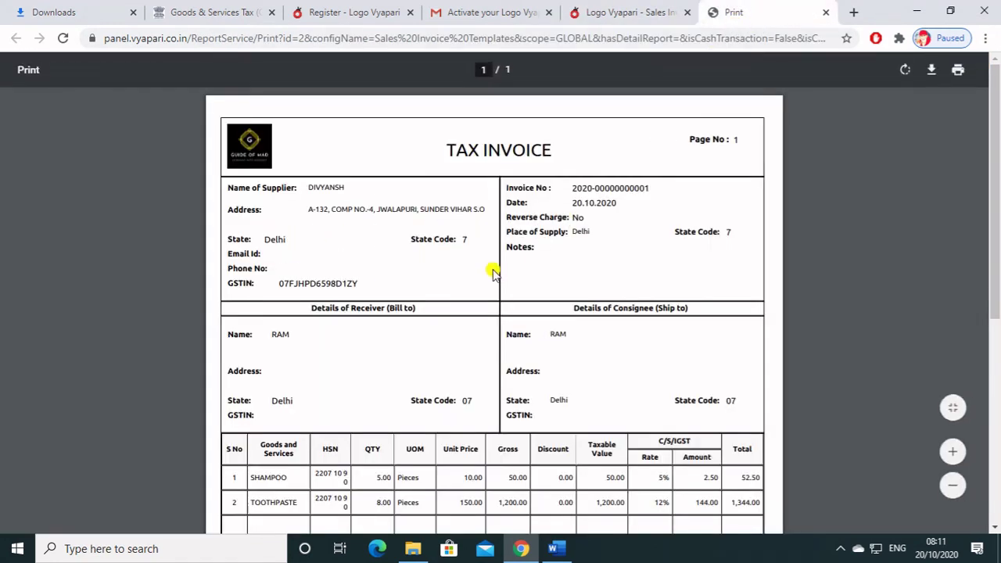
# Step: Examine the printable tax invoice's party details, product lines, tax totals and signature
pyautogui.scroll(-5, 493, 272)
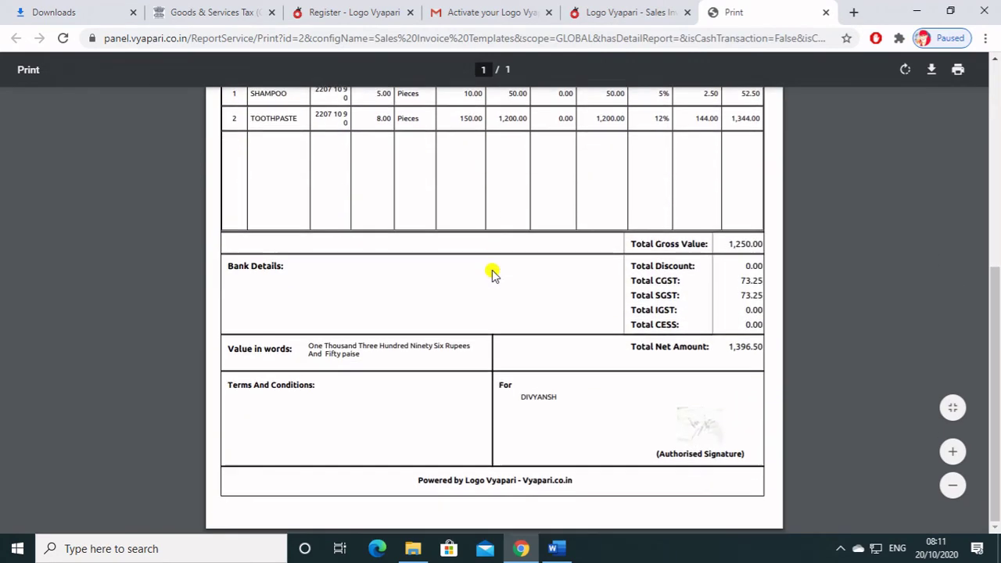
pyautogui.scroll(5, 492, 273)
pyautogui.scroll(-4, 430, 310)
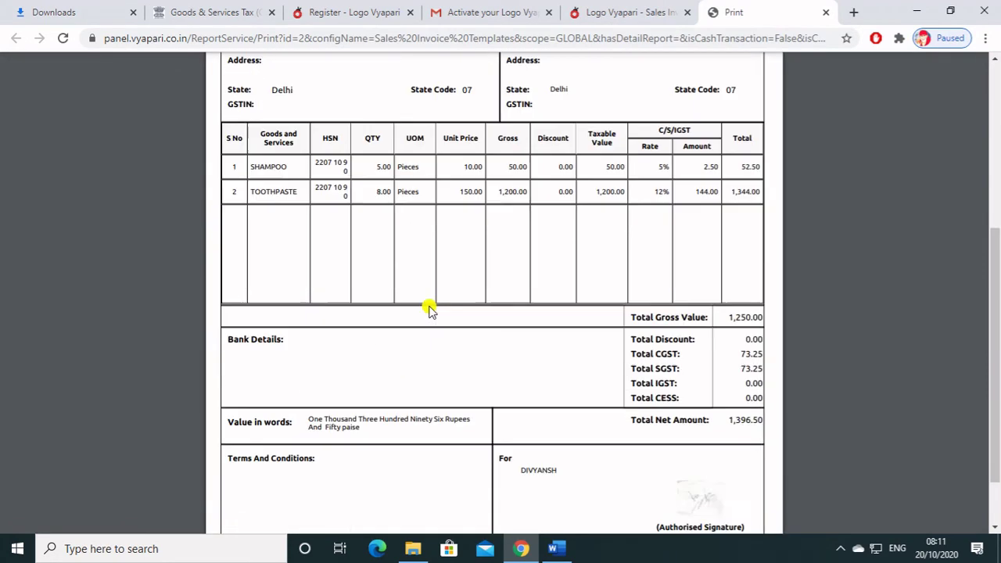
pyautogui.scroll(-2, 429, 311)
pyautogui.scroll(5, 429, 310)
pyautogui.scroll(-4, 429, 311)
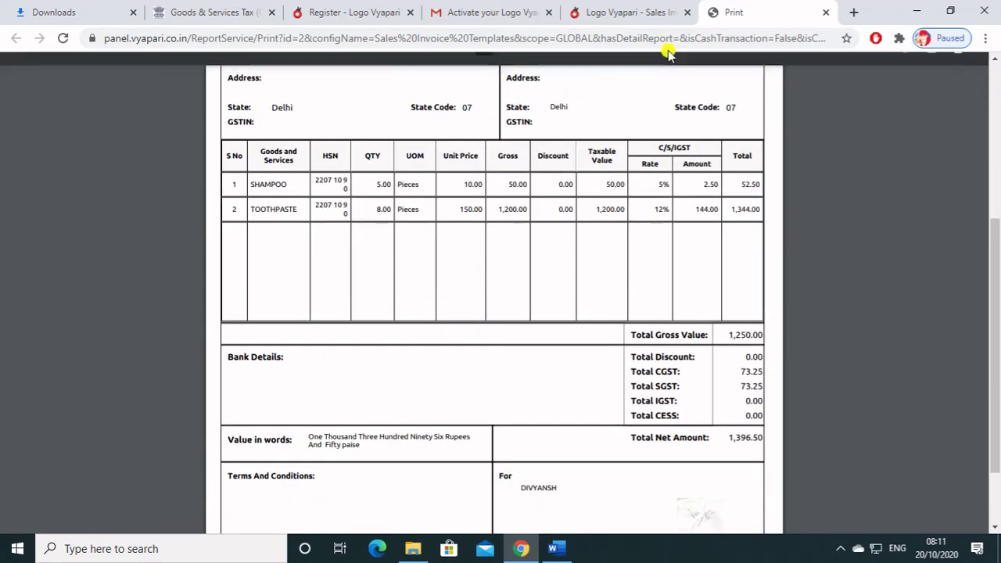
# Step: Return to the saved sales invoice, dismiss the template selection and review its details and product lines
pyautogui.click(626, 13)
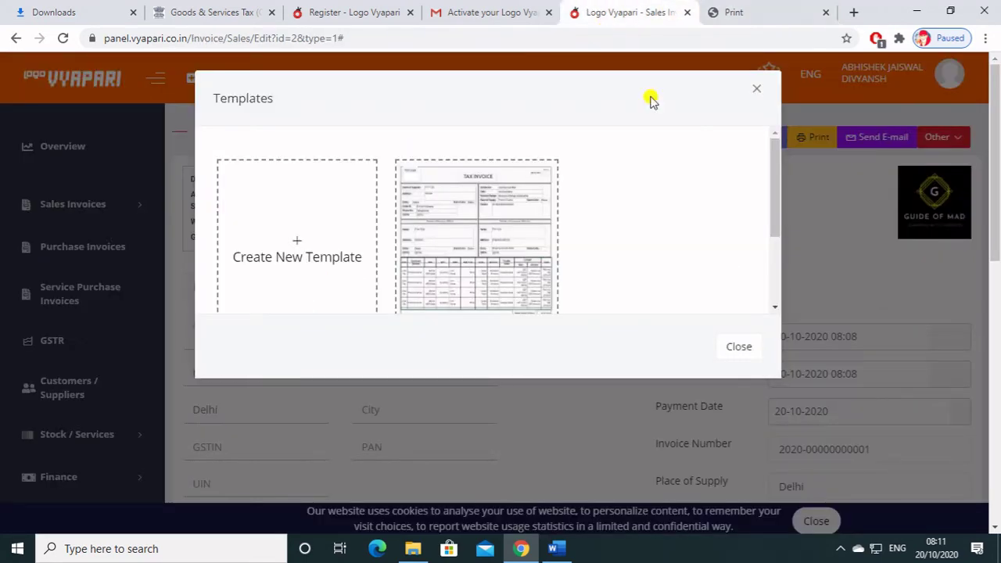
pyautogui.click(743, 348)
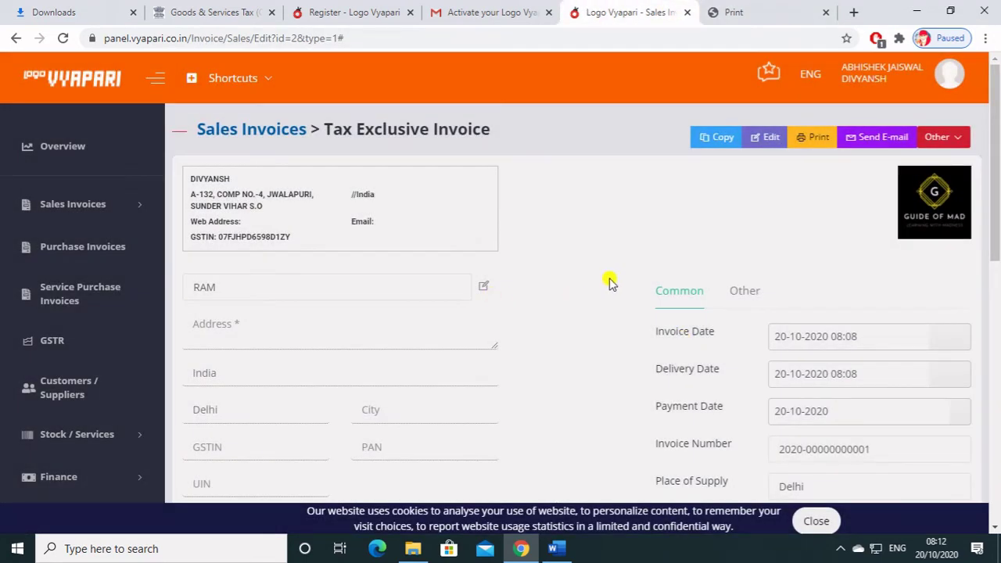
pyautogui.scroll(-5, 611, 281)
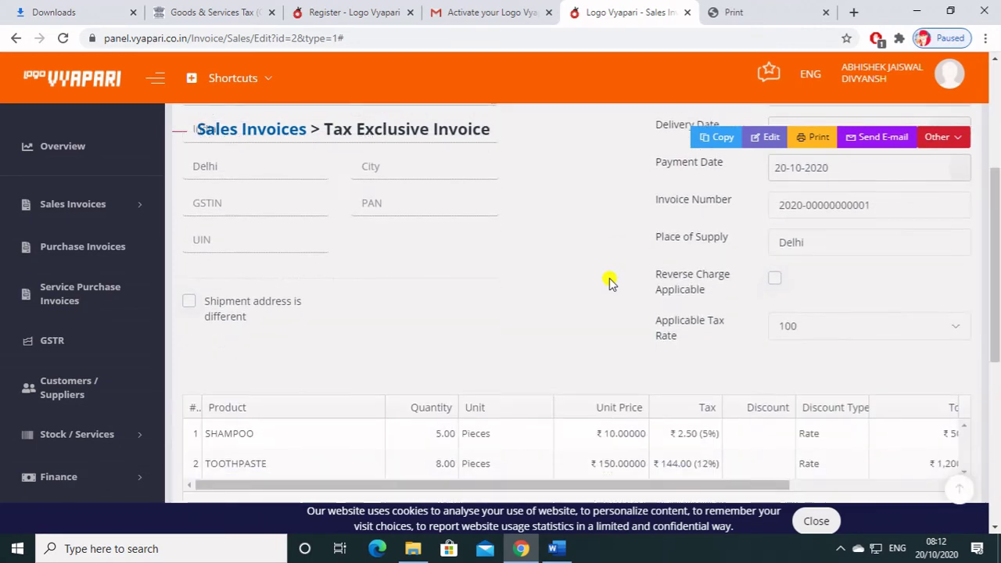
pyautogui.scroll(-4, 610, 281)
pyautogui.scroll(6, 608, 282)
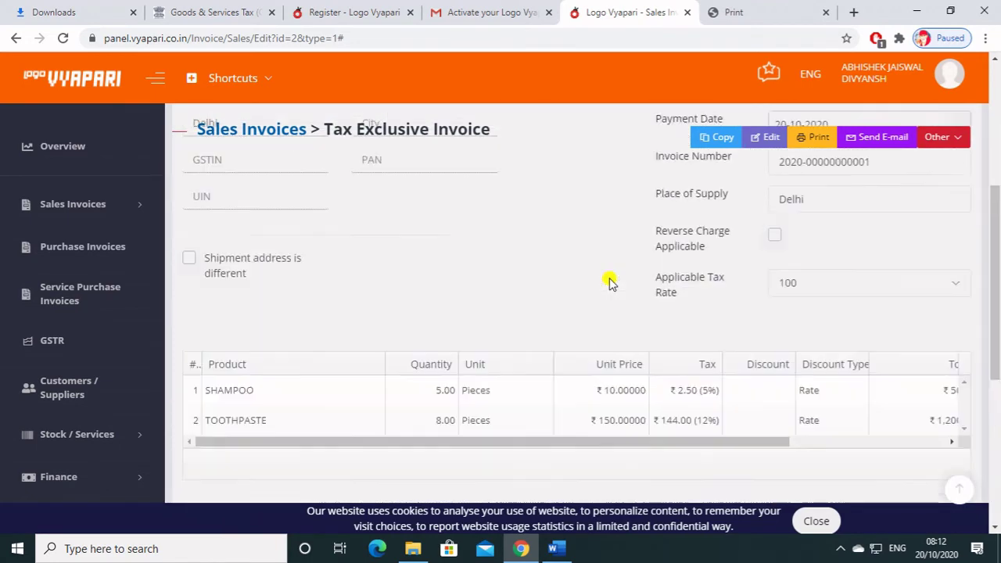
# Step: Create a GSTR-1 return for the 1st Quarter (01st April - 30th June) of 2020
pyautogui.click(76, 342)
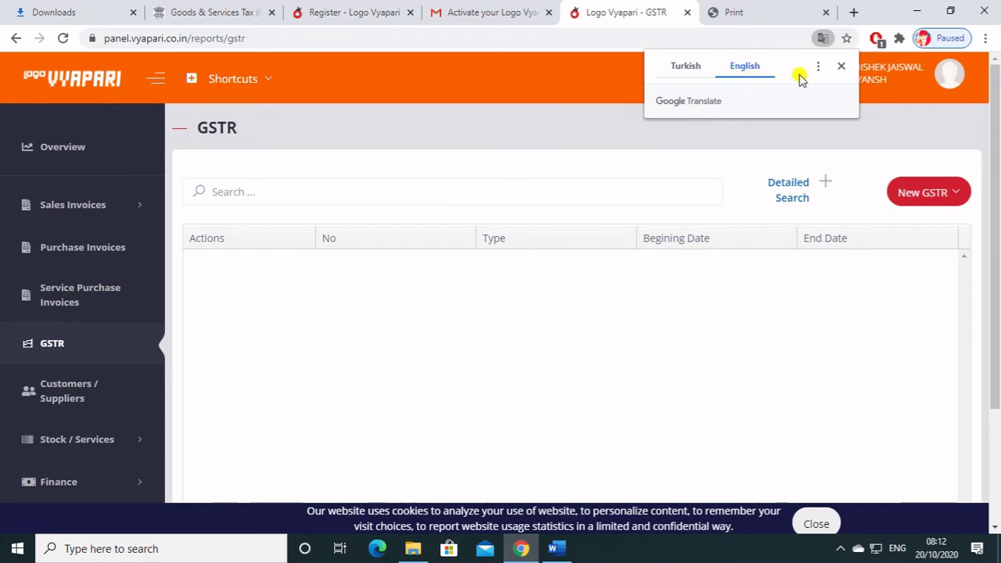
pyautogui.click(841, 66)
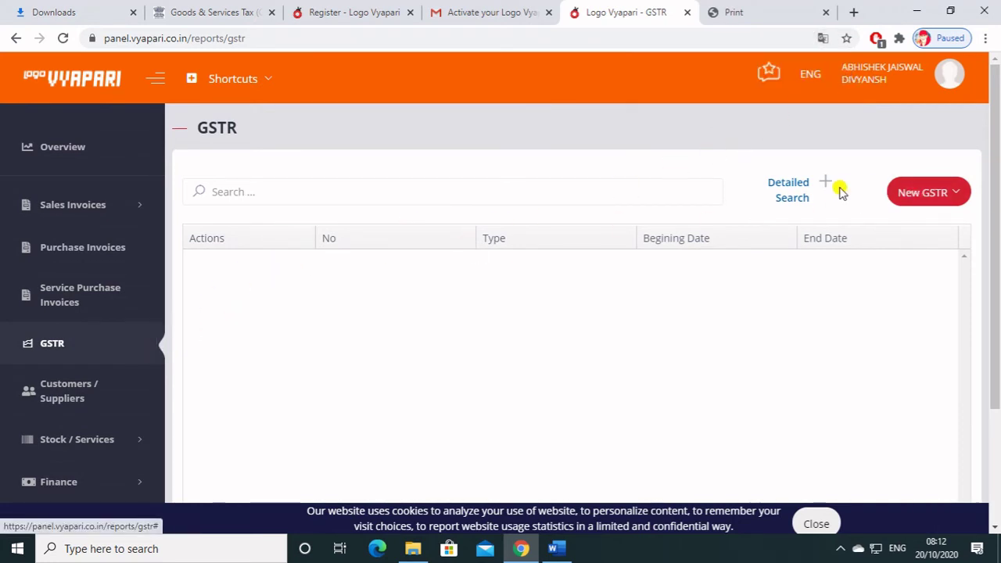
pyautogui.click(929, 196)
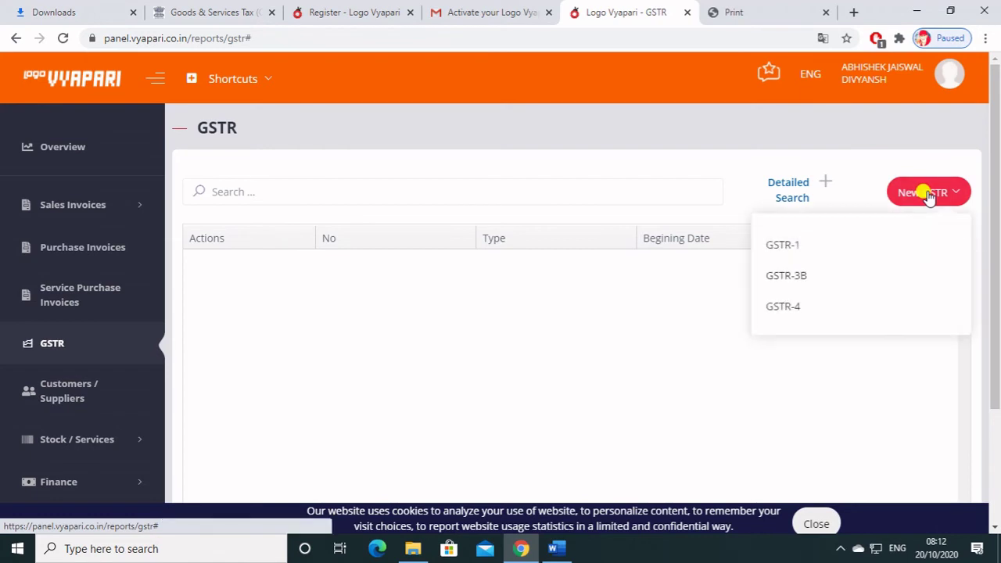
pyautogui.click(821, 243)
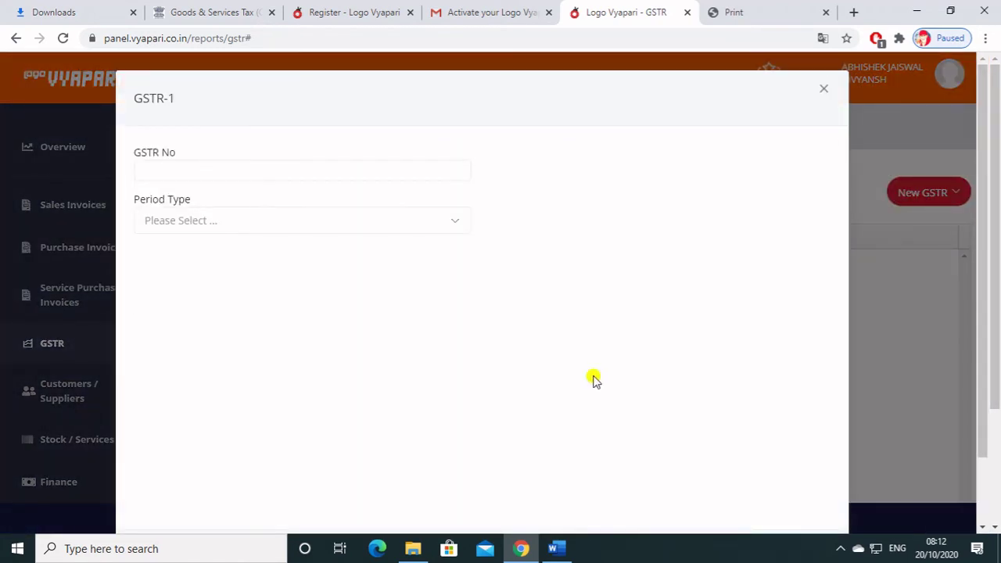
pyautogui.click(296, 224)
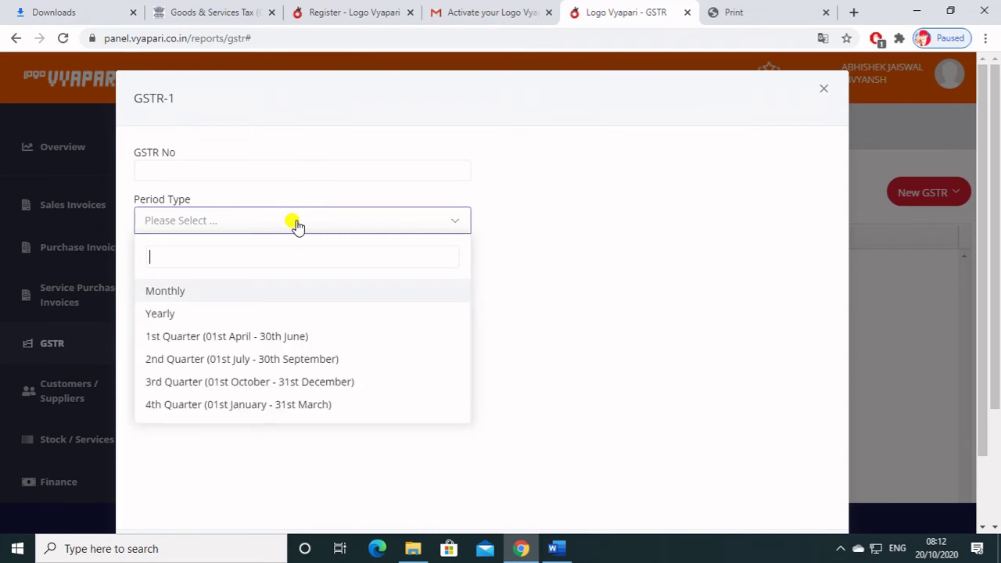
pyautogui.click(265, 339)
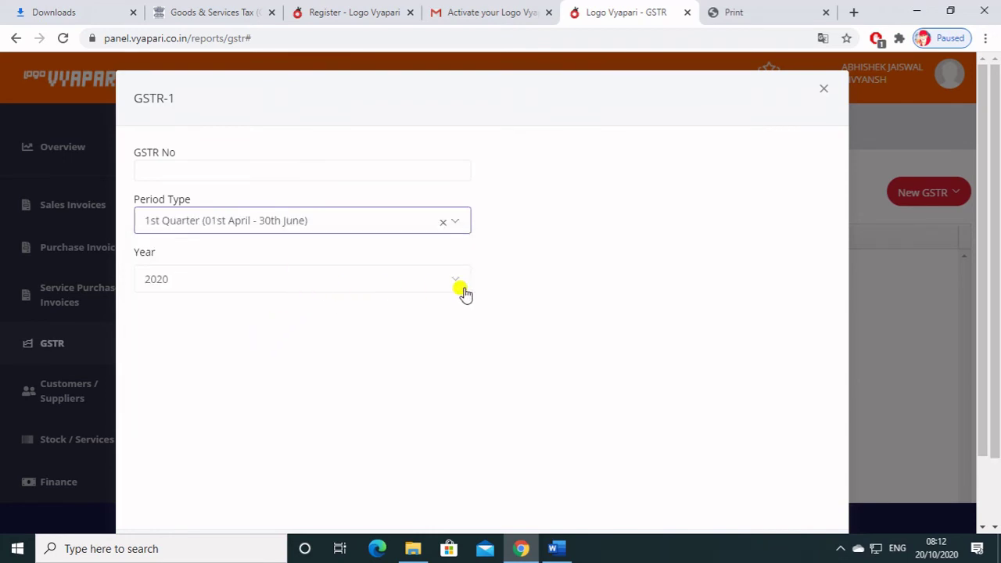
pyautogui.scroll(-1, 570, 294)
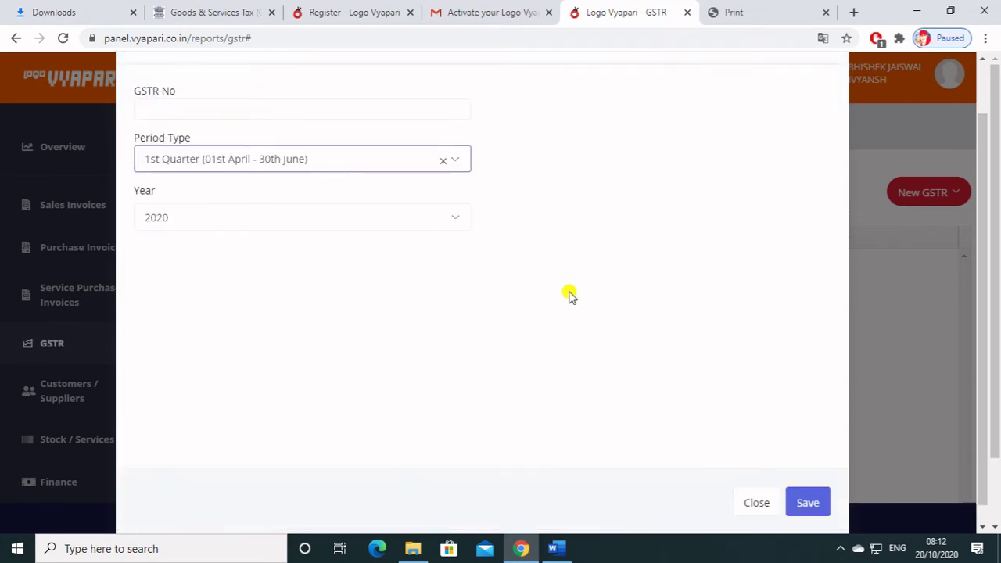
pyautogui.click(808, 483)
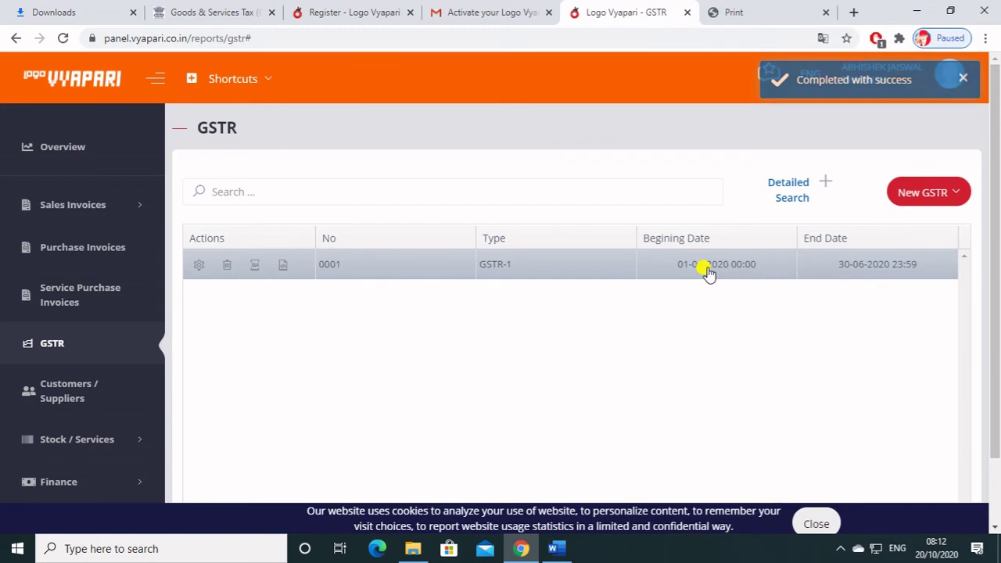
# Step: Check the available GSTR return types and try both export actions of the saved GSTR-1 return
pyautogui.click(931, 202)
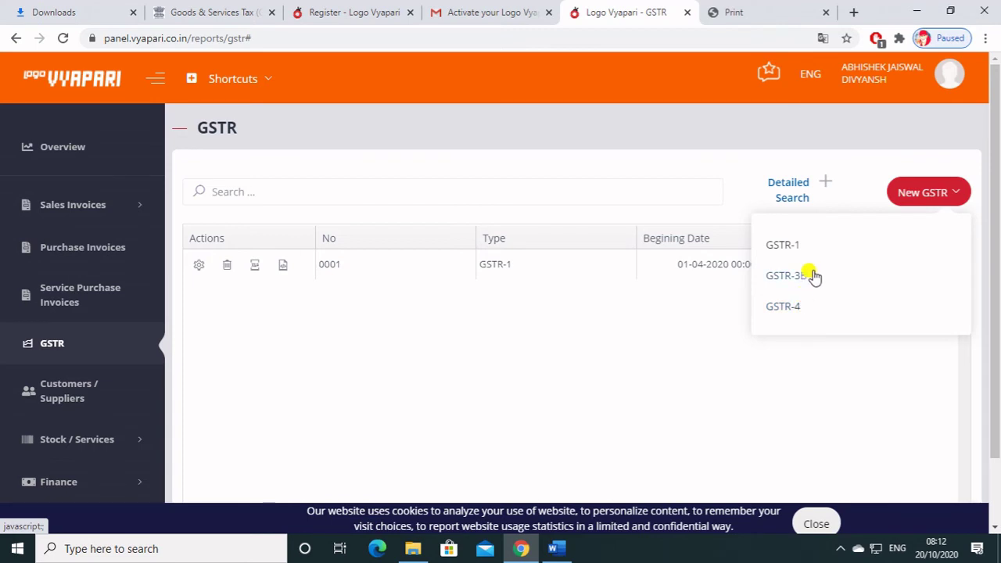
pyautogui.click(257, 266)
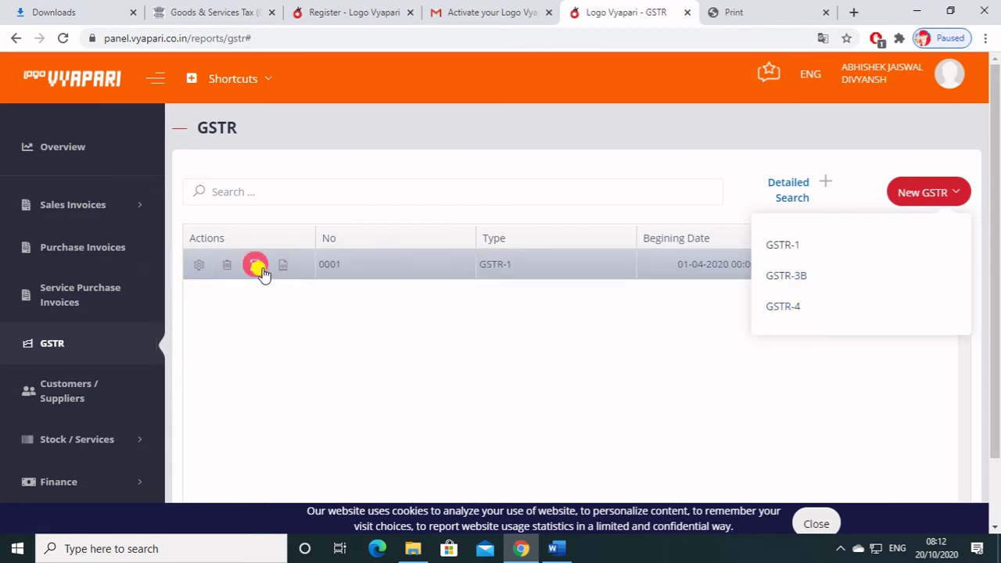
pyautogui.click(283, 265)
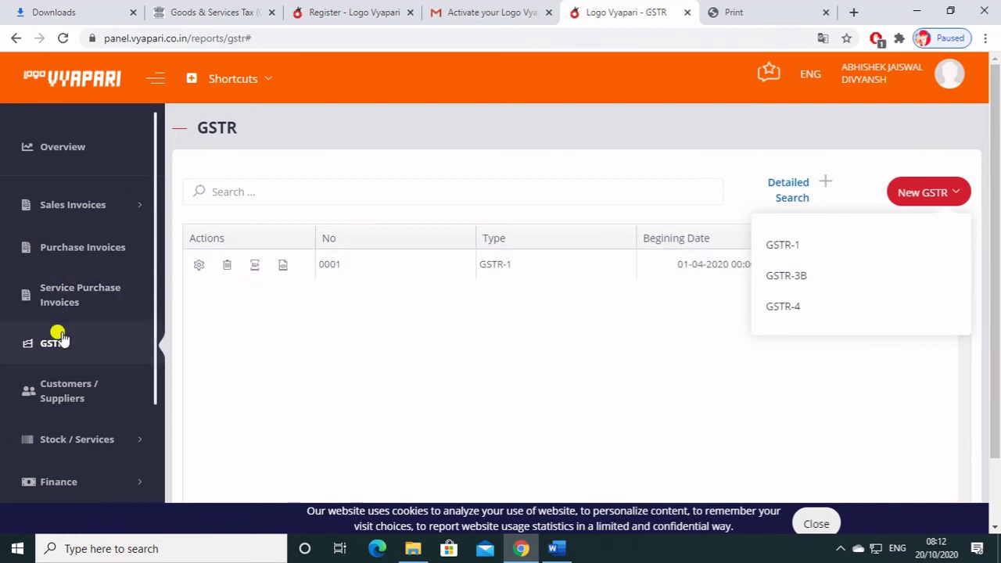
# Step: Review customer and supplier balances, widening the Fullname / Title column to read the names and narrowing it again
pyautogui.click(82, 384)
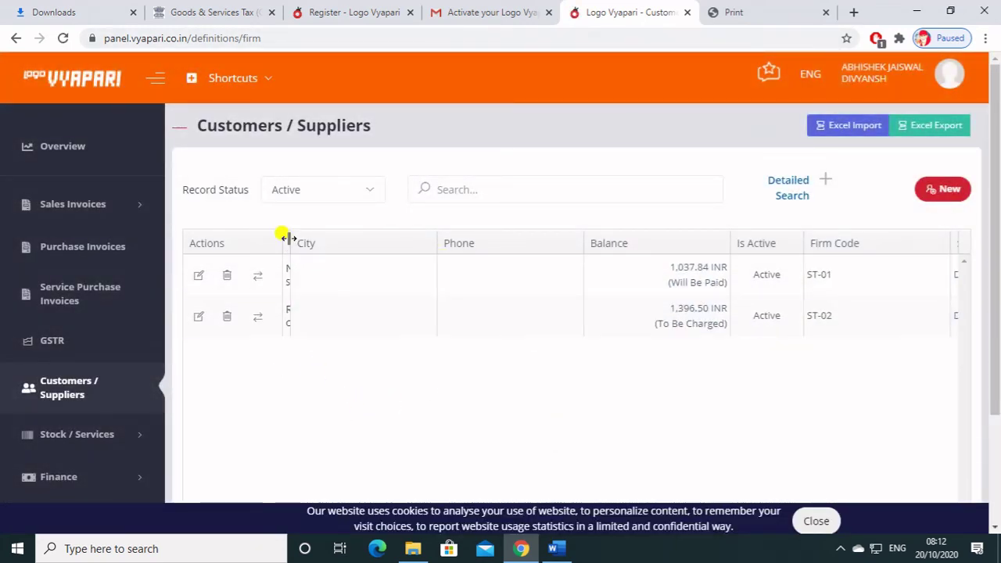
pyautogui.moveTo(285, 237); pyautogui.dragTo(399, 238)
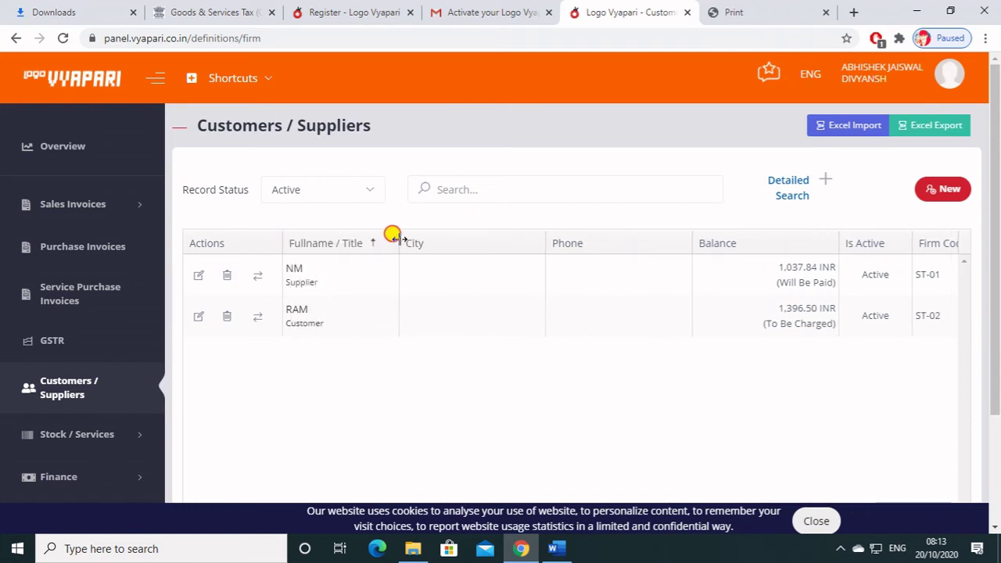
pyautogui.moveTo(399, 238); pyautogui.dragTo(318, 234)
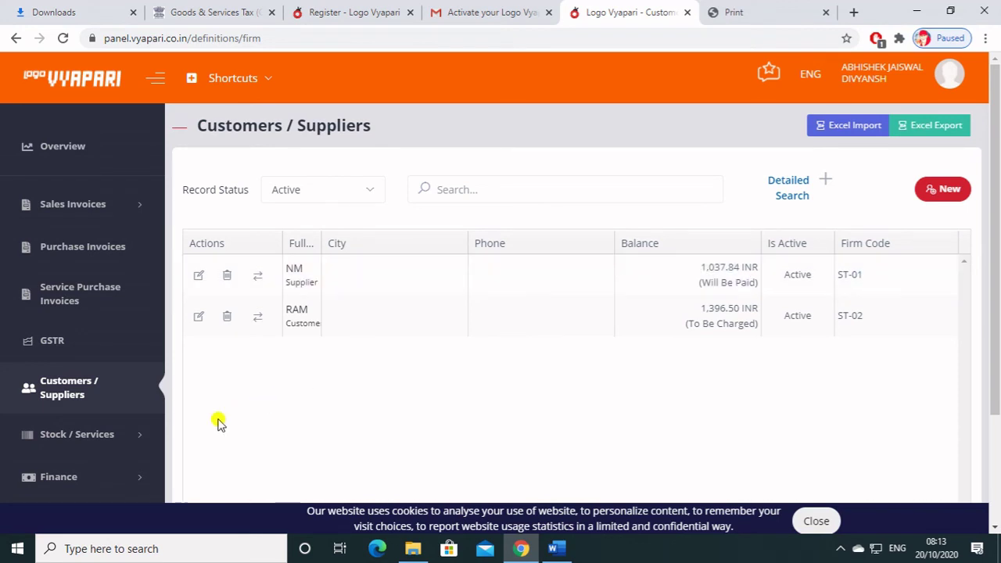
# Step: Look over the available reports and stock options, and open the Products list to review prices and stock quantities
pyautogui.scroll(-2, 103, 441)
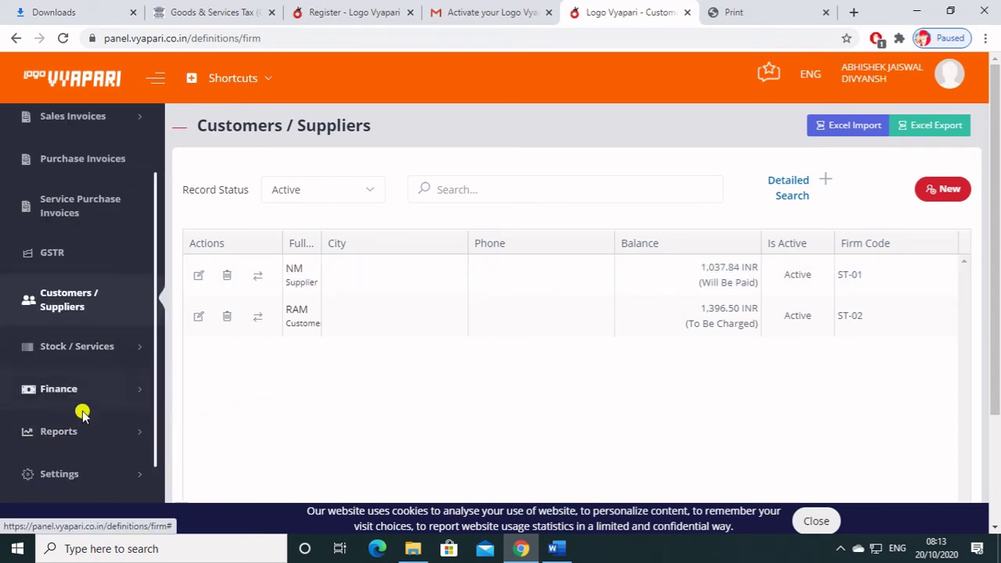
pyautogui.click(76, 428)
pyautogui.scroll(-2, 112, 428)
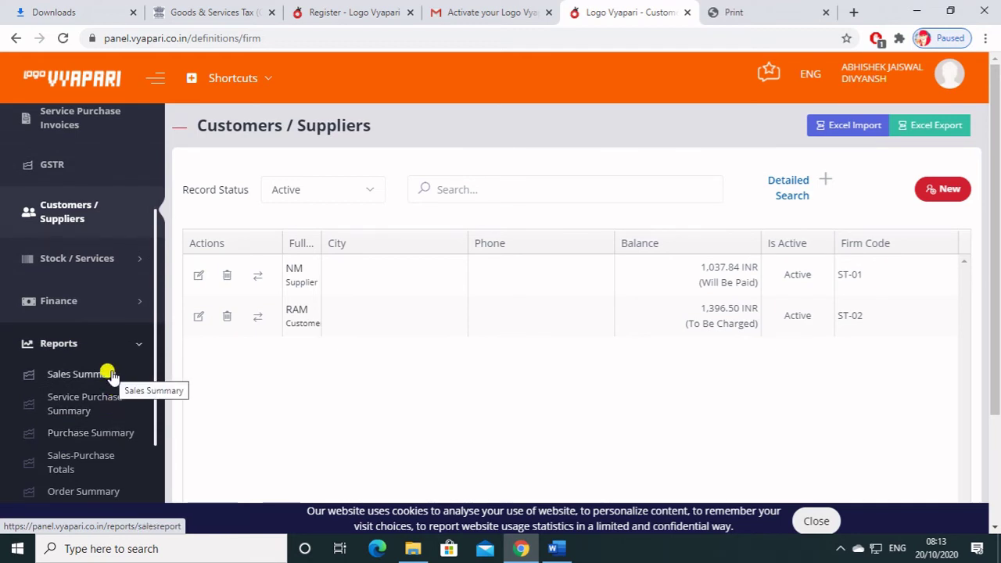
pyautogui.click(90, 270)
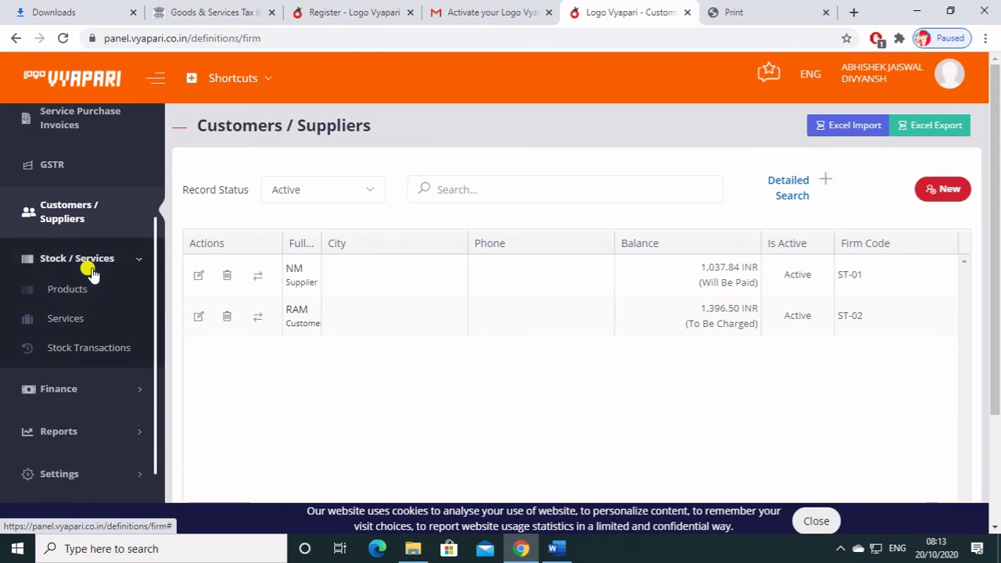
pyautogui.click(91, 266)
pyautogui.click(92, 262)
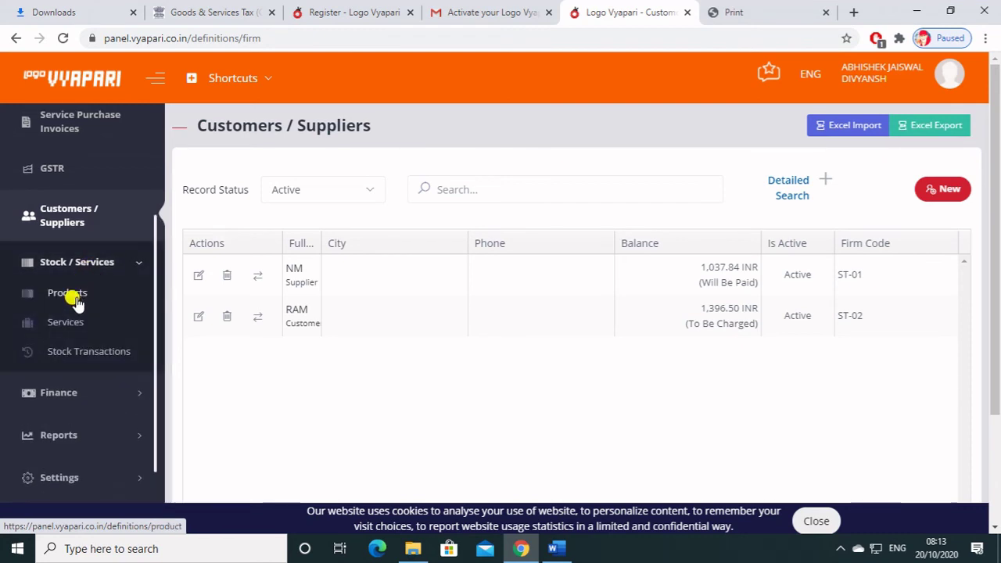
pyautogui.click(76, 297)
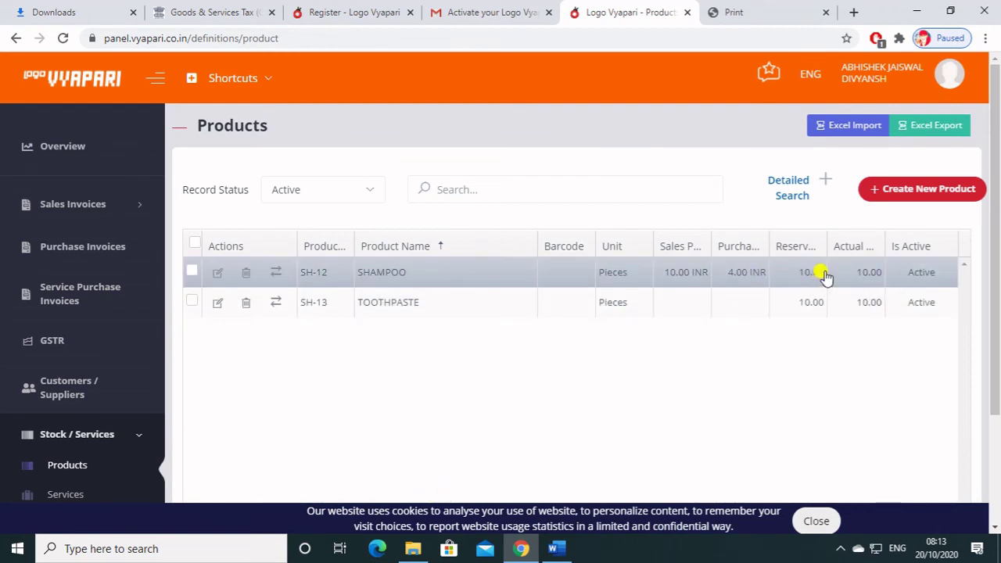
# Step: Open the Stock Transactions history, dismiss the translation prompt and review the recorded invoices
pyautogui.scroll(-3, 89, 446)
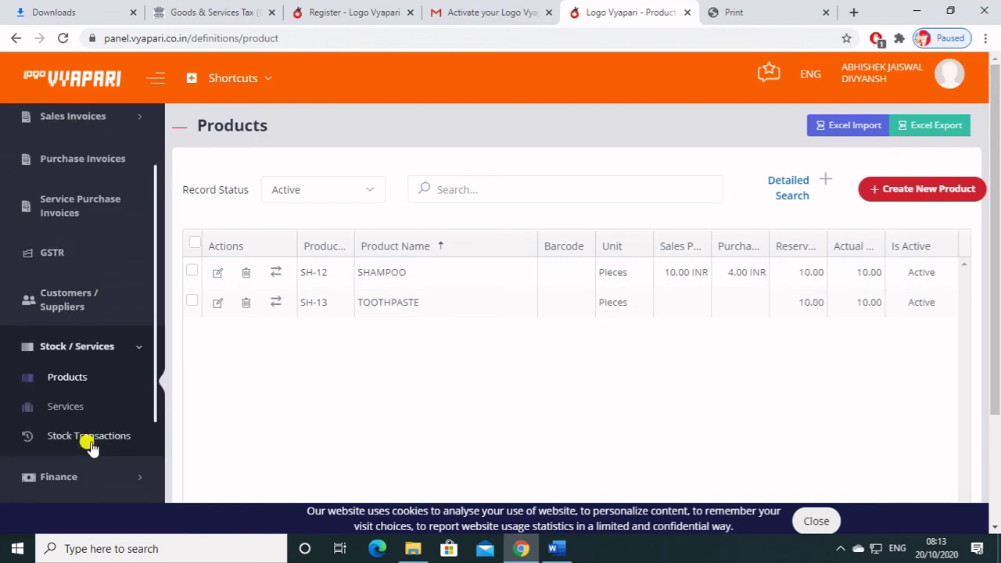
pyautogui.click(93, 348)
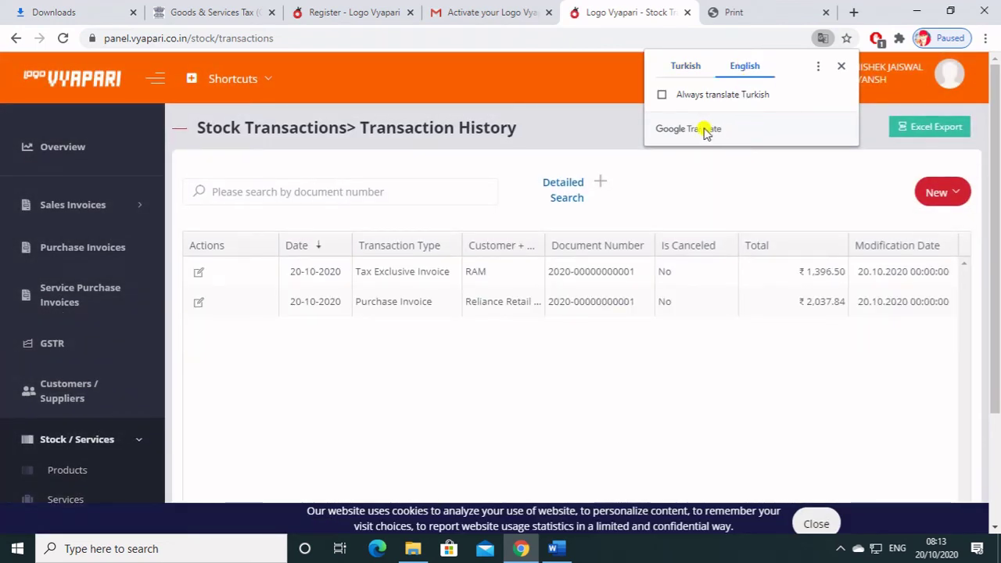
pyautogui.click(839, 67)
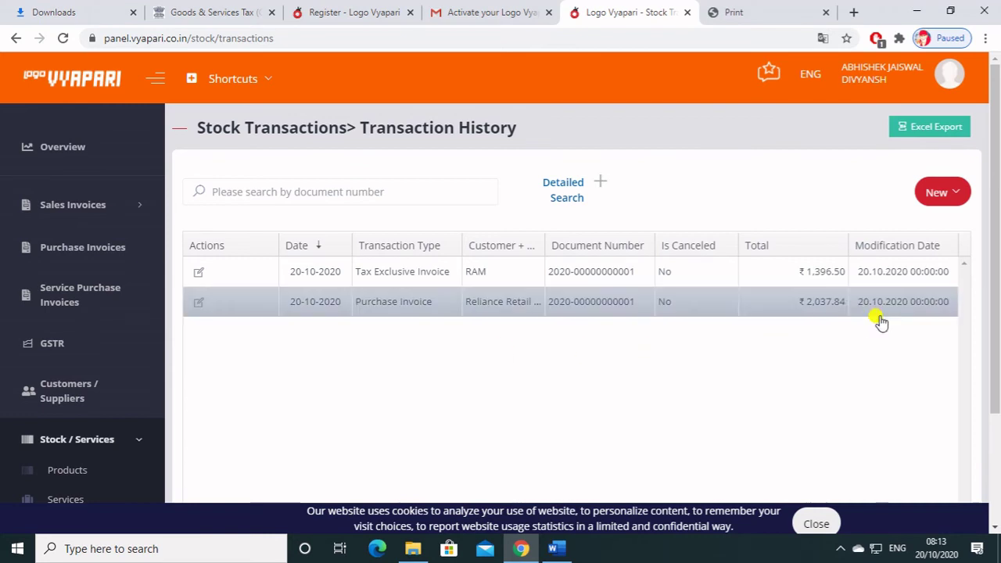
# Step: Open the Sales Summary report and review its amounts, GST and the other reports on offer
pyautogui.scroll(-3, 97, 445)
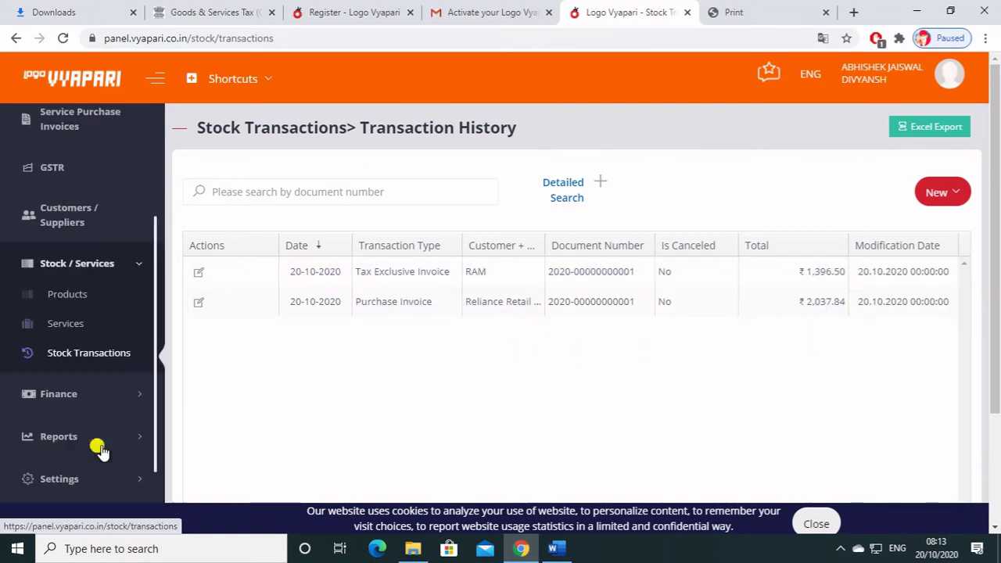
pyautogui.click(81, 348)
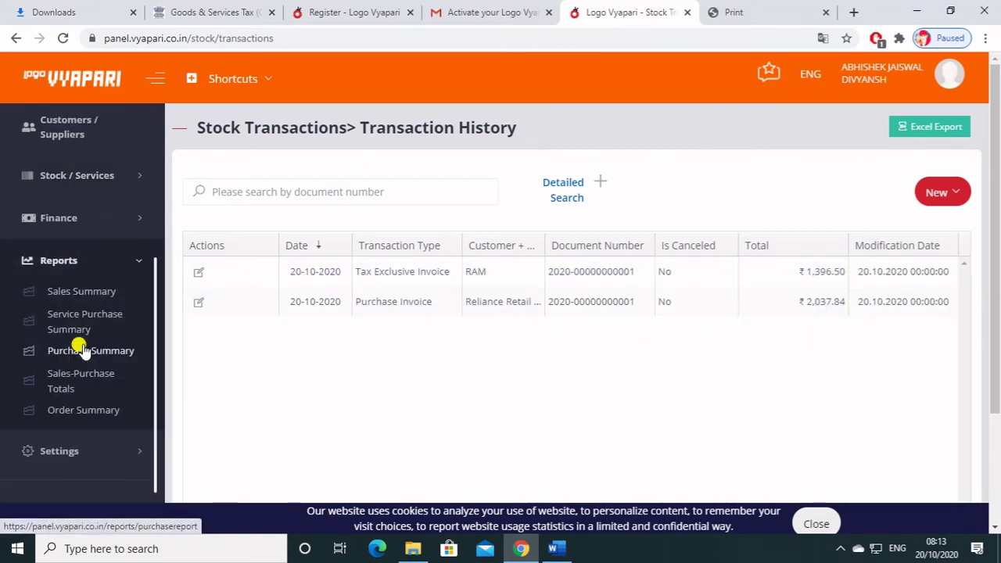
pyautogui.click(90, 291)
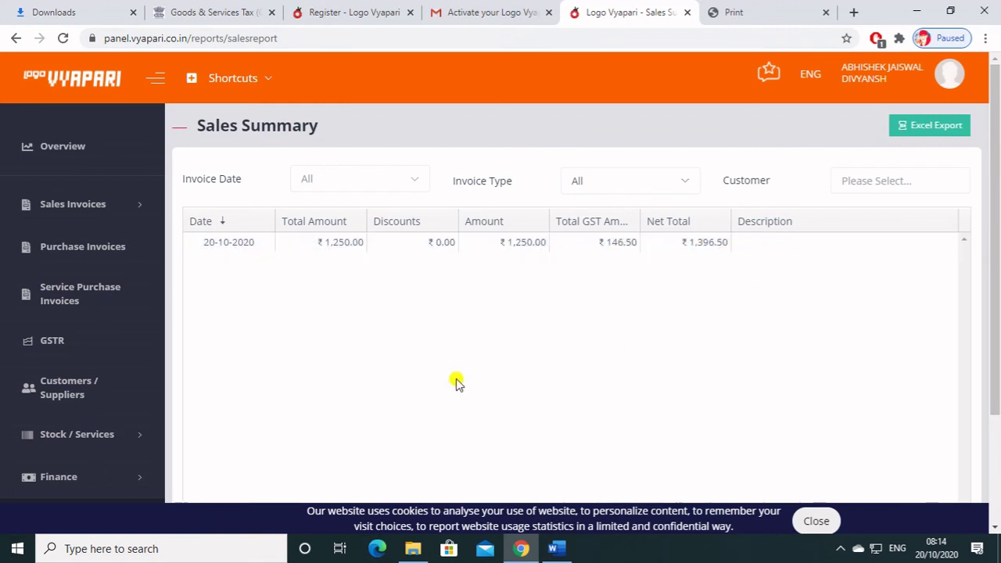
pyautogui.scroll(-3, 75, 411)
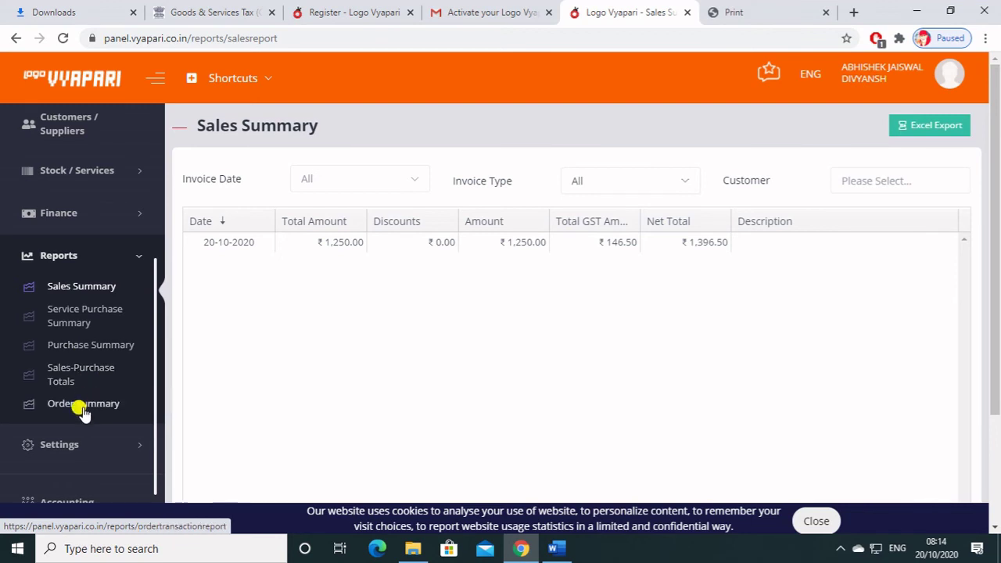
pyautogui.scroll(-1, 82, 434)
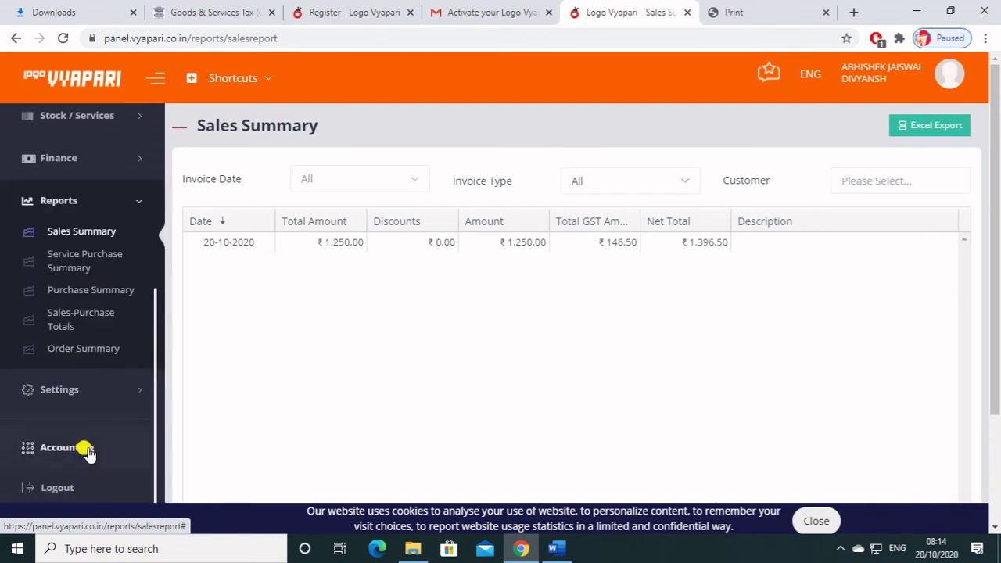
# Step: Open the Templates settings showing Invoice Templates and translate the page to English
pyautogui.click(86, 393)
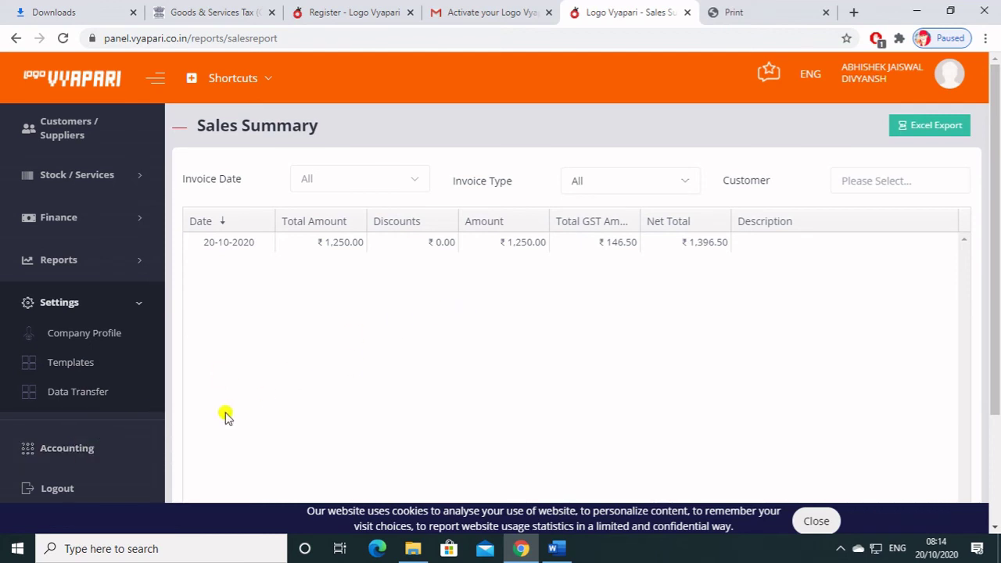
pyautogui.click(75, 362)
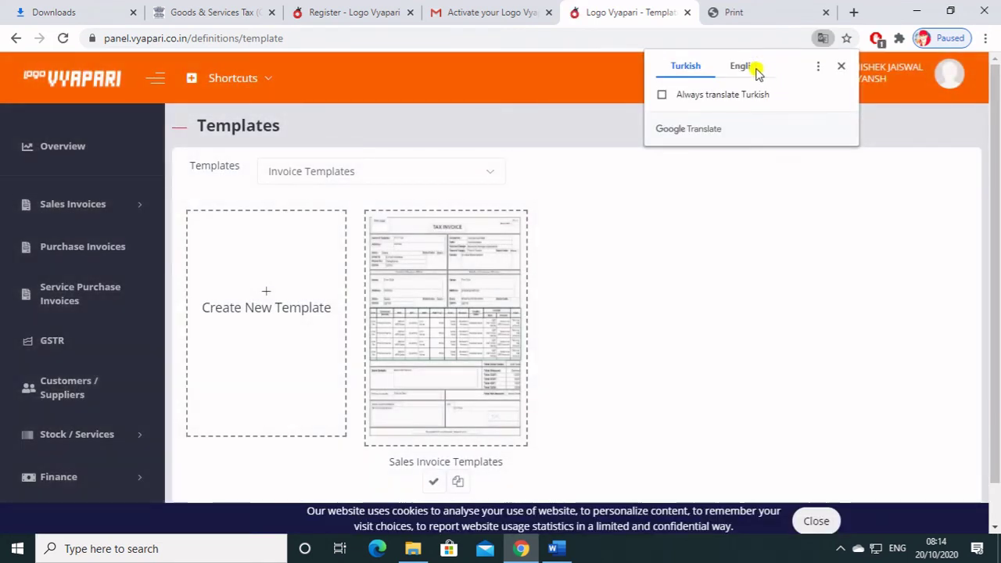
pyautogui.click(755, 68)
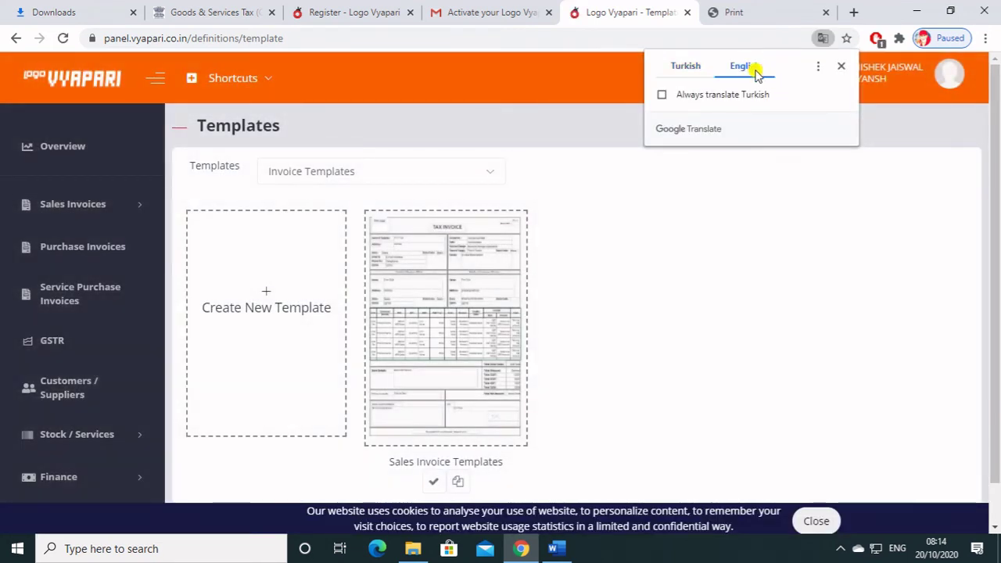
# Step: Start a new invoice template with one copy on vertical A4 paper, using the Create new template option
pyautogui.click(269, 308)
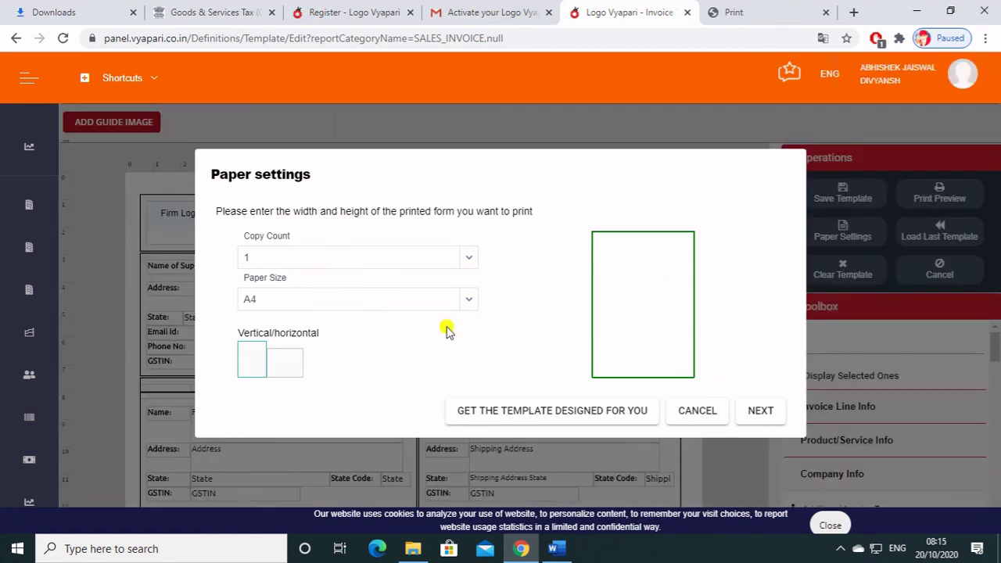
pyautogui.click(756, 412)
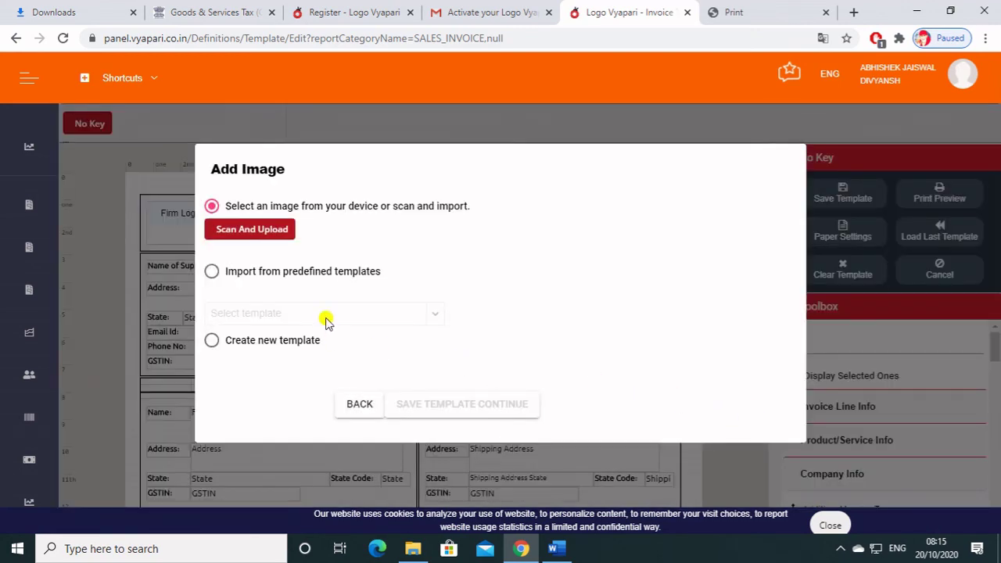
pyautogui.click(279, 342)
pyautogui.click(446, 415)
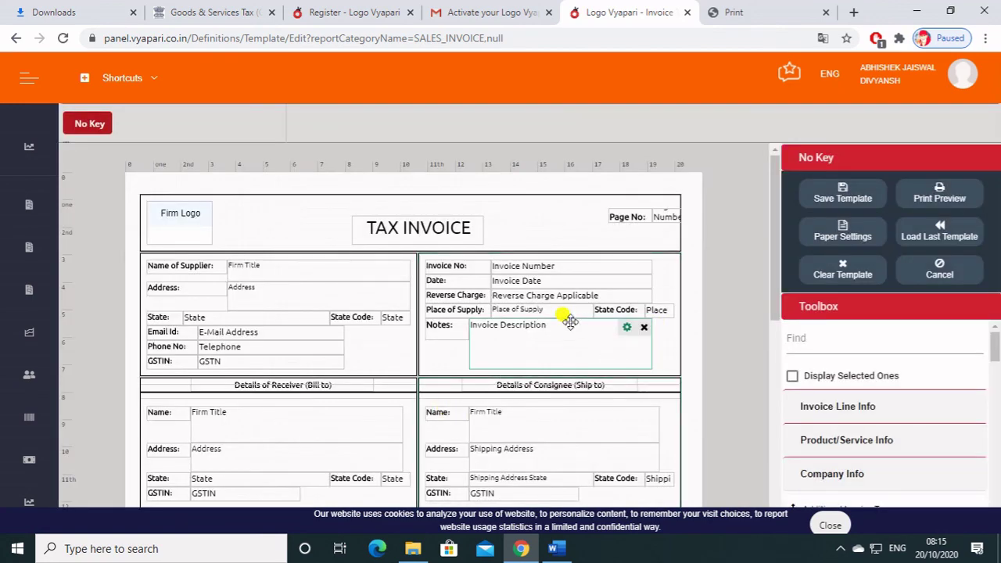
# Step: Examine the tax invoice template's header, product lines, totals, terms and signature areas, and the available toolbox fields
pyautogui.scroll(-2, 600, 340)
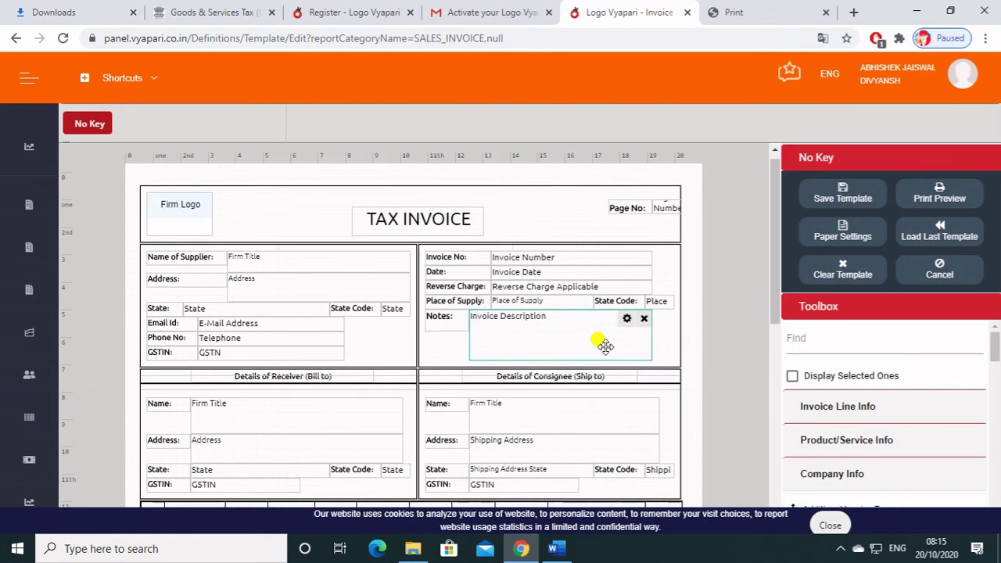
pyautogui.scroll(-3, 582, 366)
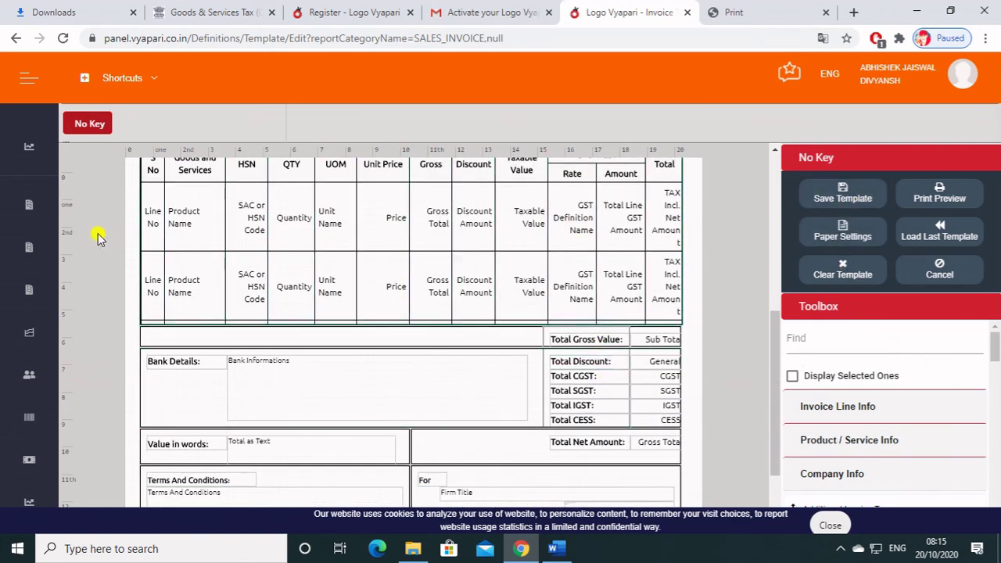
pyautogui.moveTo(35, 210)
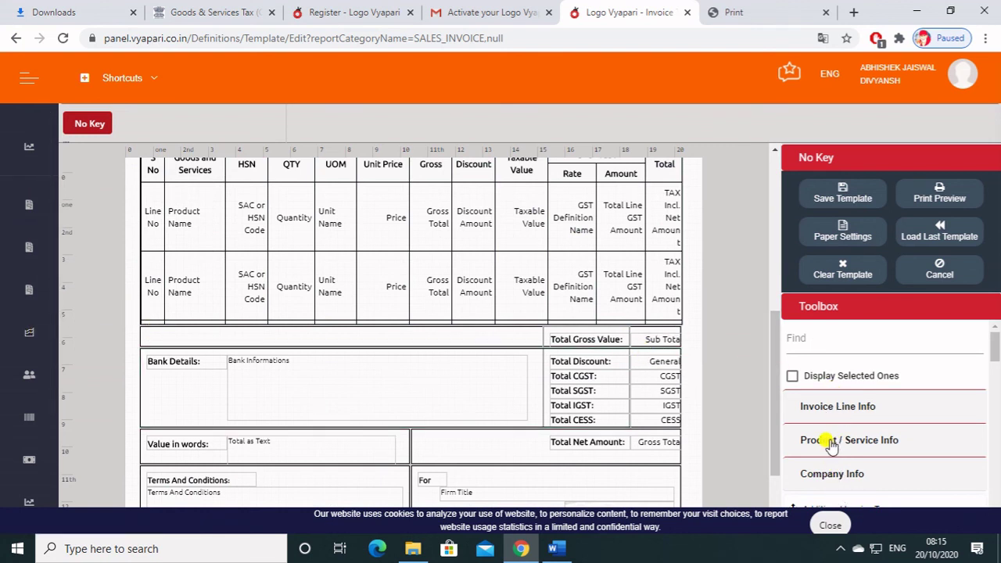
pyautogui.scroll(-2, 822, 438)
pyautogui.scroll(-2, 326, 378)
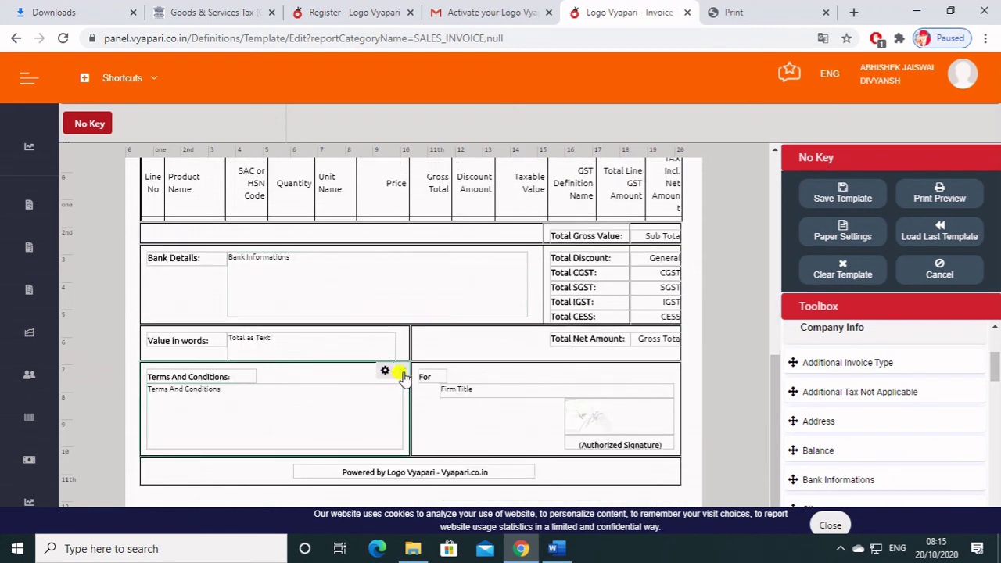
pyautogui.scroll(10, 387, 368)
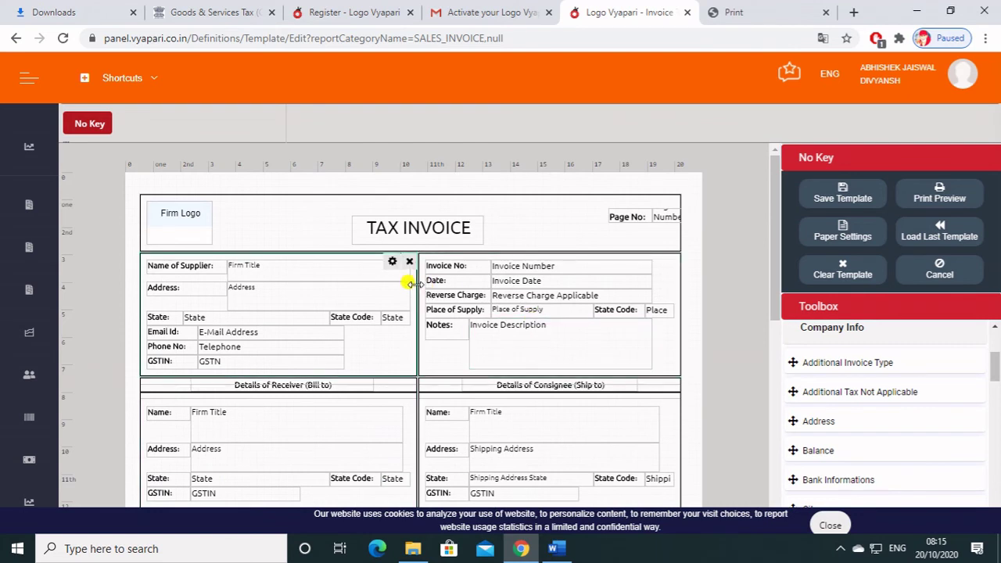
# Step: Widen the supplier details frame in the tax invoice template to about 11.08 cm
pyautogui.moveTo(412, 283); pyautogui.dragTo(429, 288)
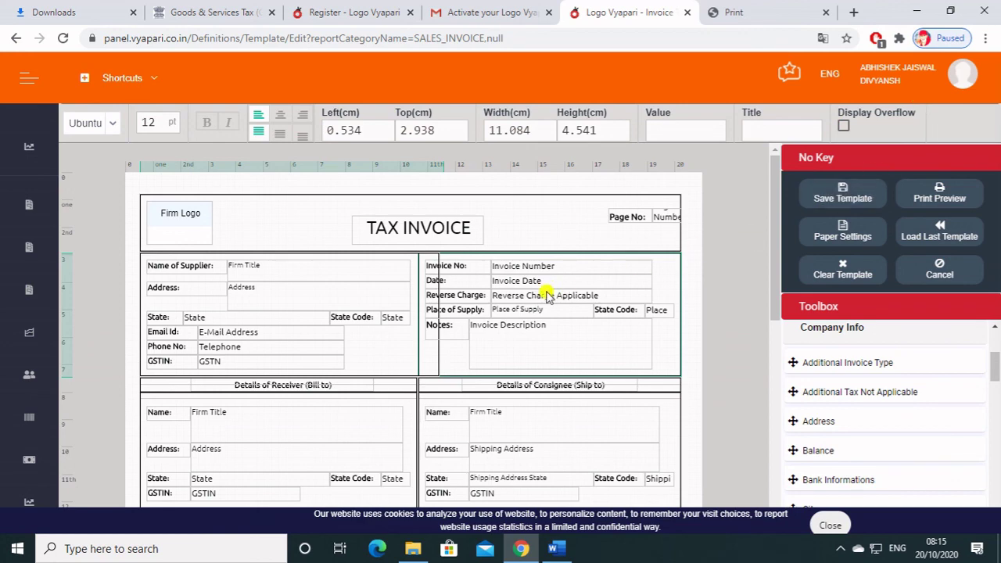
pyautogui.scroll(-2, 548, 296)
# Step: Open the Company Profile, return to the Overview and refresh its debits and credits data
pyautogui.click(891, 78)
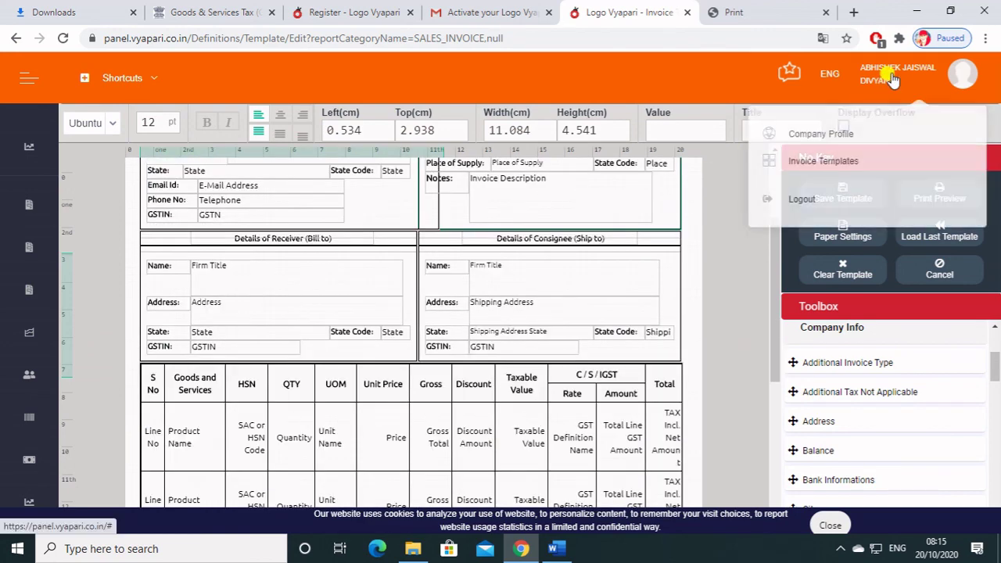
pyautogui.click(807, 133)
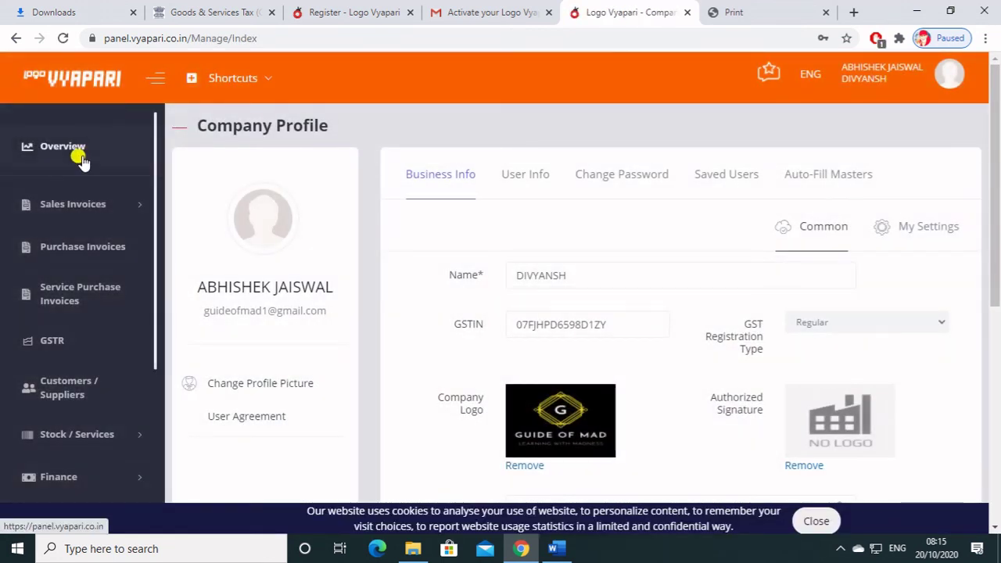
pyautogui.click(73, 154)
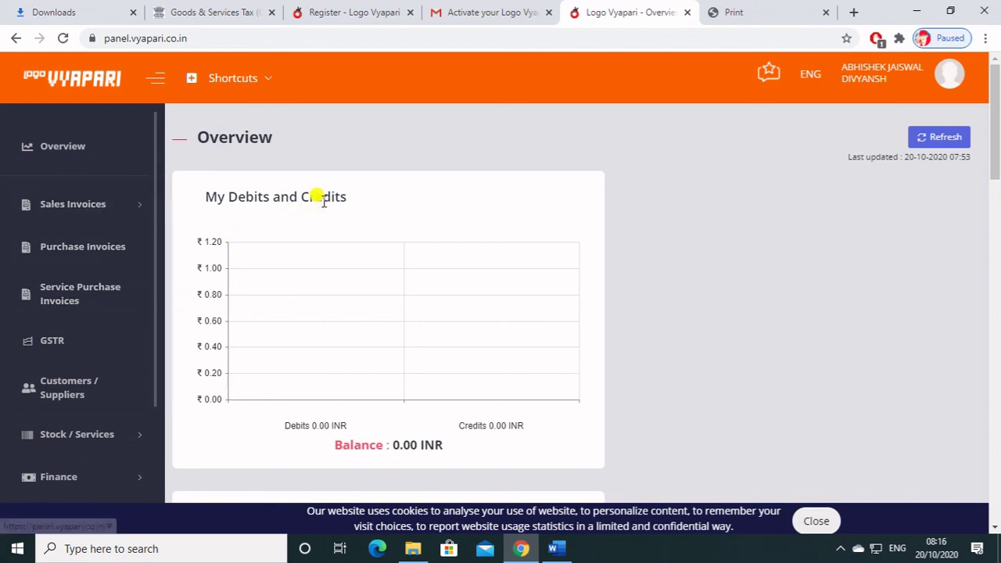
pyautogui.click(959, 137)
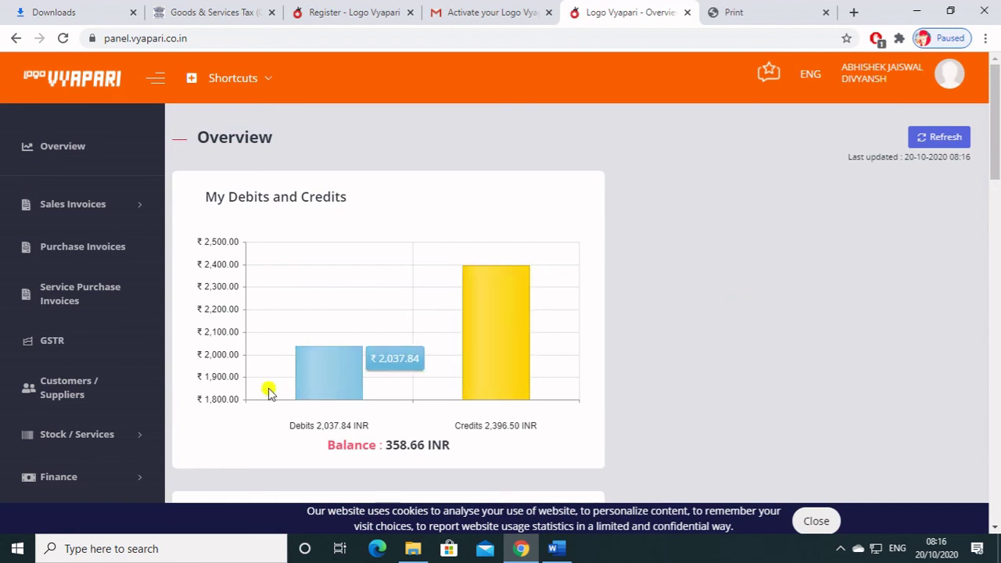
# Step: Examine the overview's debits and credits, unpaid invoices, sales and collections, total cash, petty cash and bank sections
pyautogui.moveTo(467, 365)
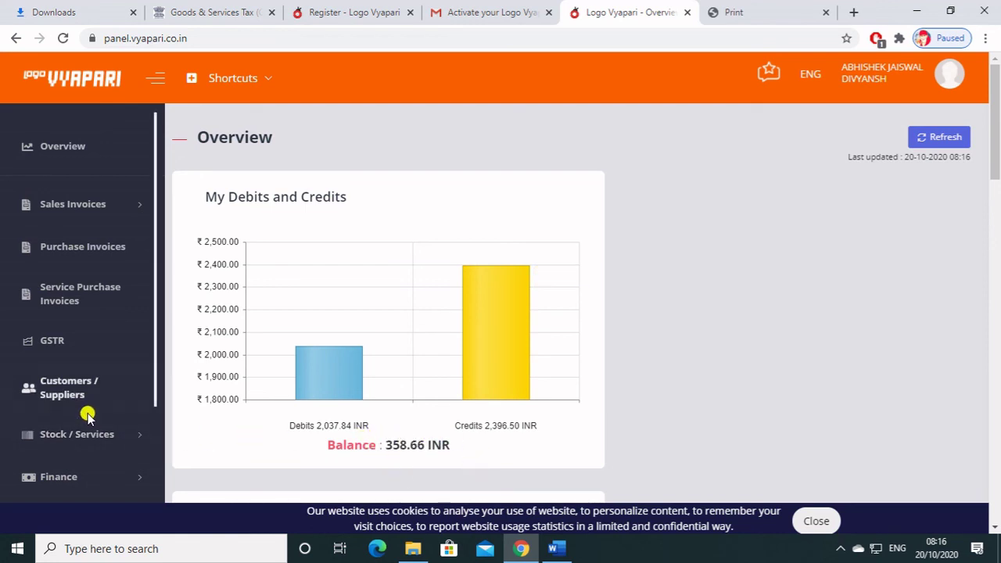
pyautogui.scroll(-3, 86, 415)
pyautogui.scroll(3, 88, 417)
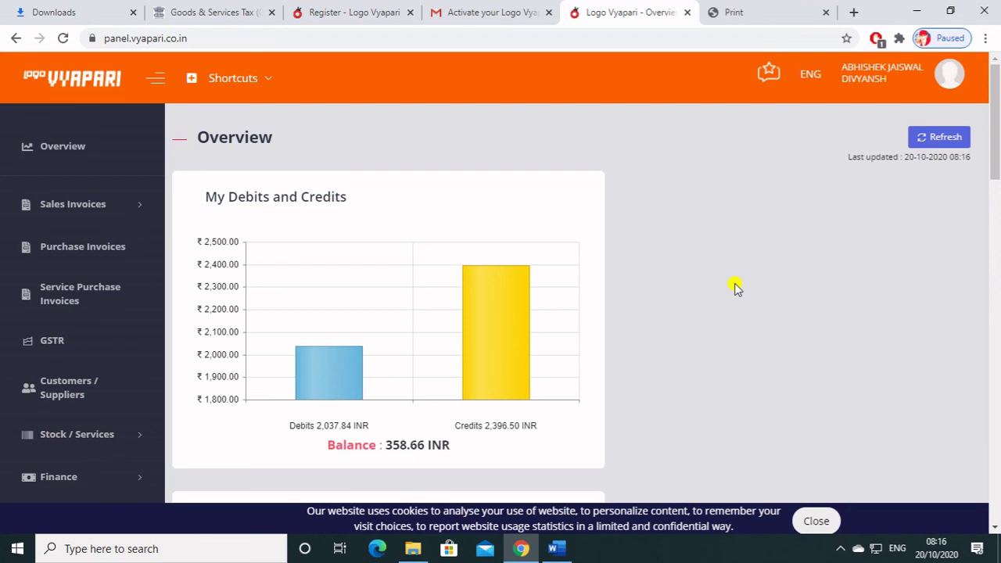
pyautogui.scroll(-4, 735, 288)
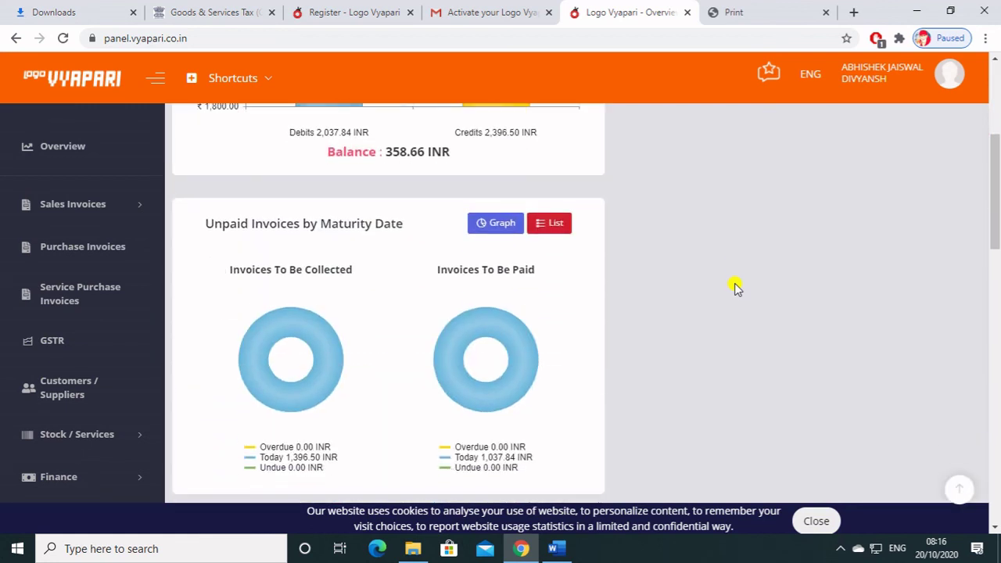
pyautogui.scroll(-4, 735, 288)
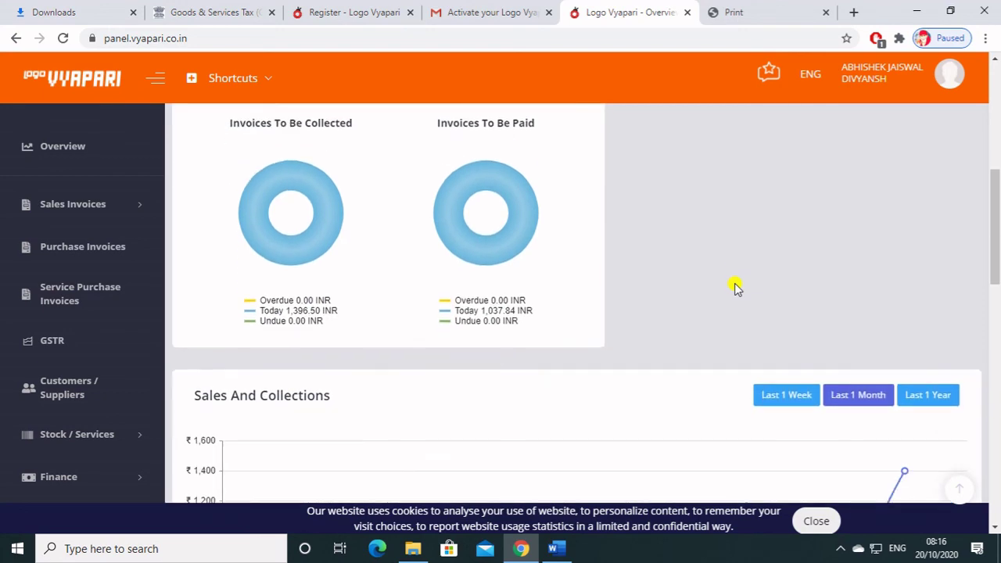
pyautogui.scroll(-6, 735, 288)
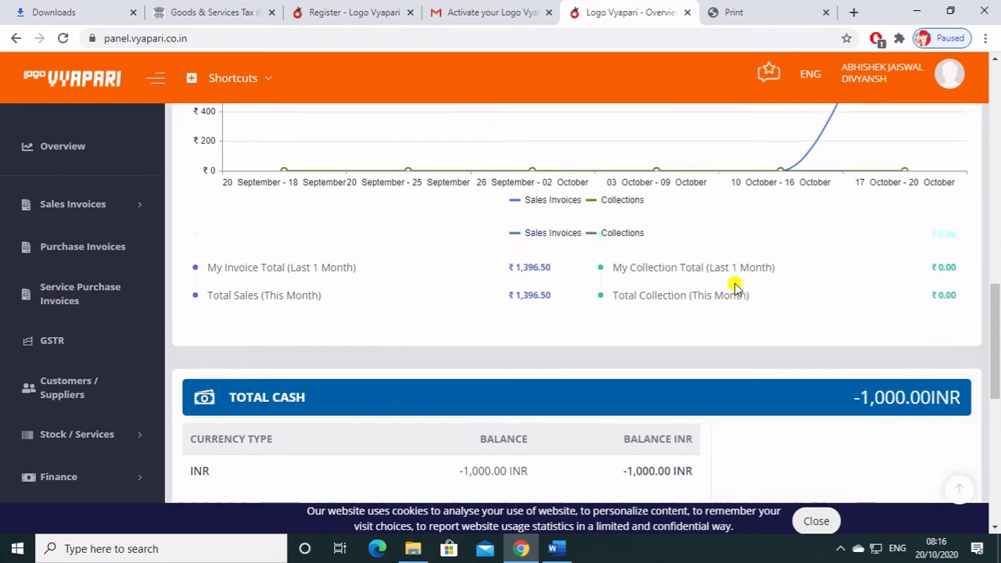
pyautogui.scroll(-5, 736, 288)
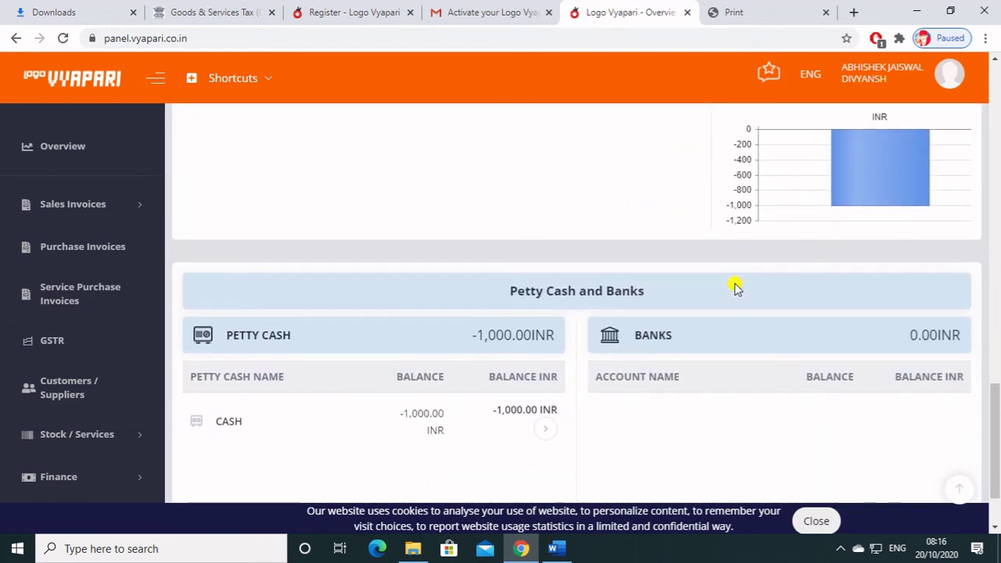
pyautogui.scroll(12, 735, 288)
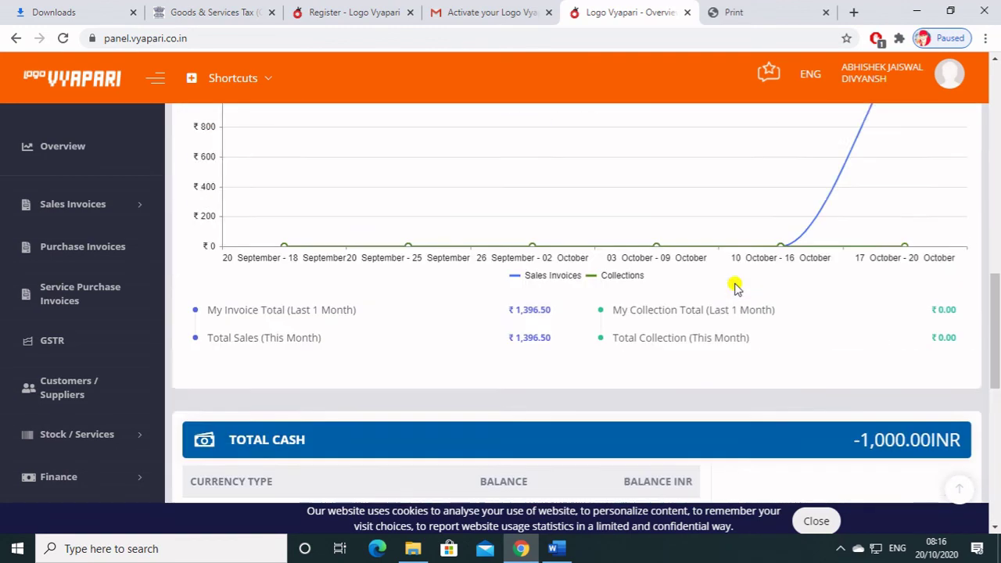
pyautogui.scroll(3, 735, 288)
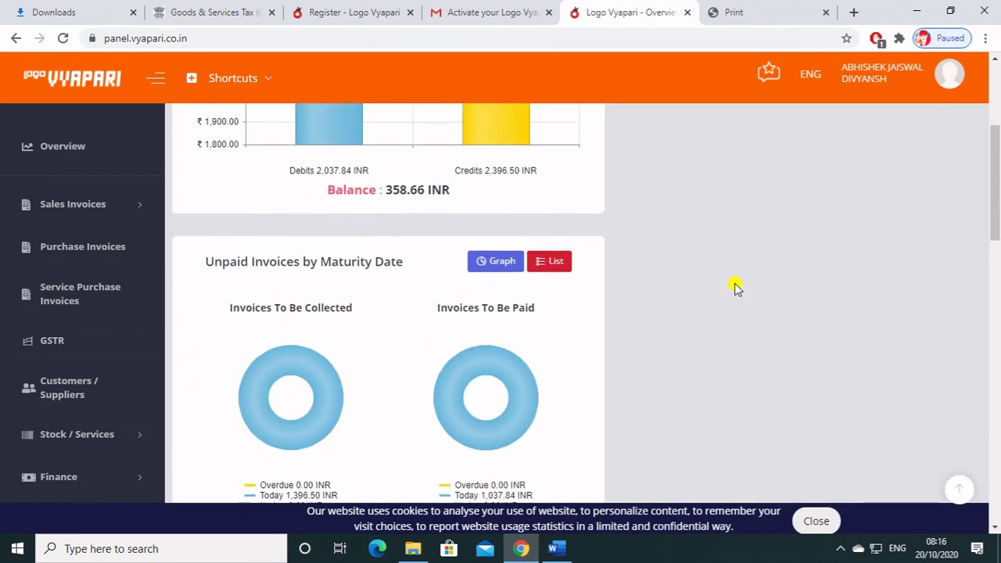
pyautogui.scroll(-2, 735, 288)
pyautogui.scroll(5, 641, 325)
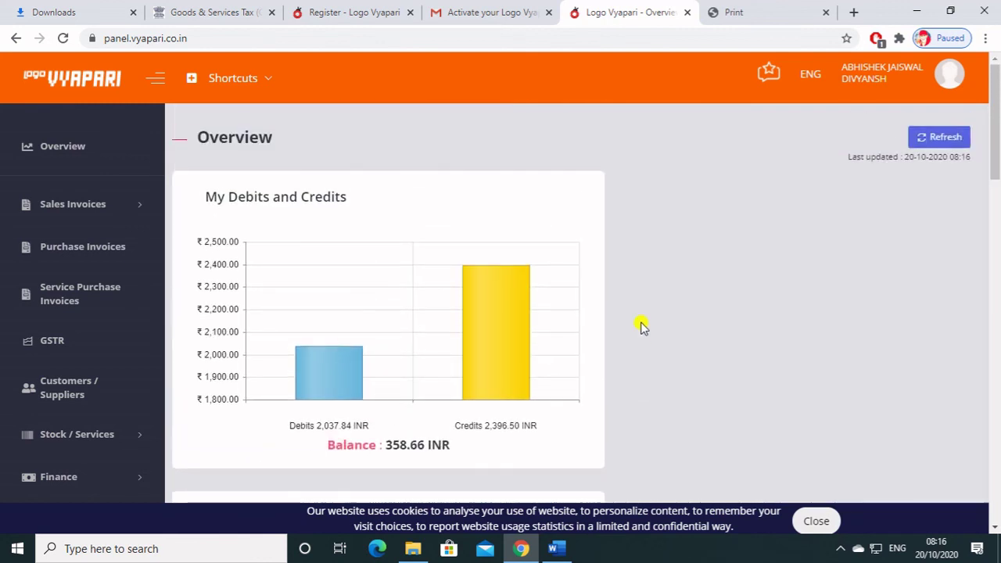
# Step: Review the available shortcuts for creating invoices, with the side navigation both collapsed and expanded
pyautogui.click(261, 87)
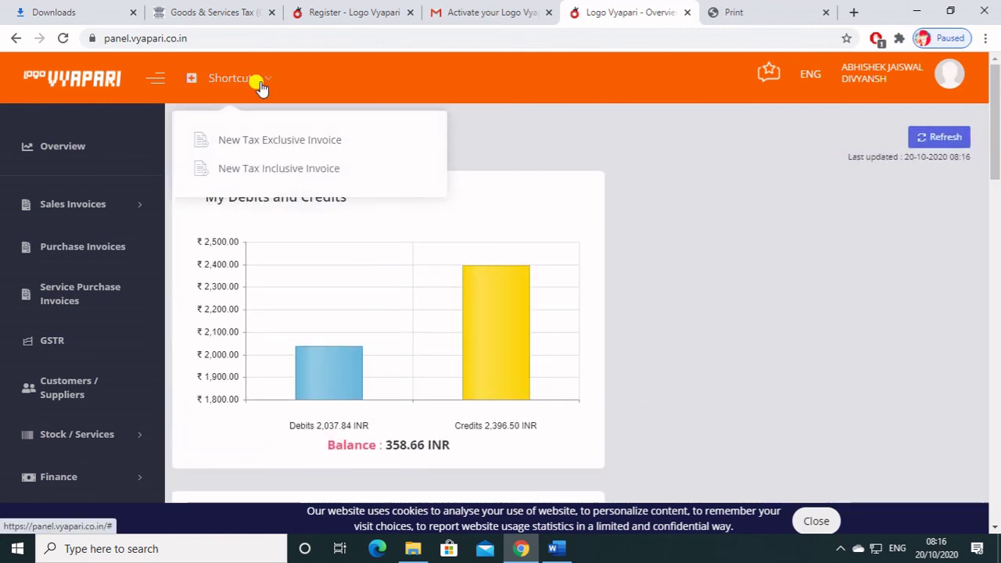
pyautogui.click(153, 78)
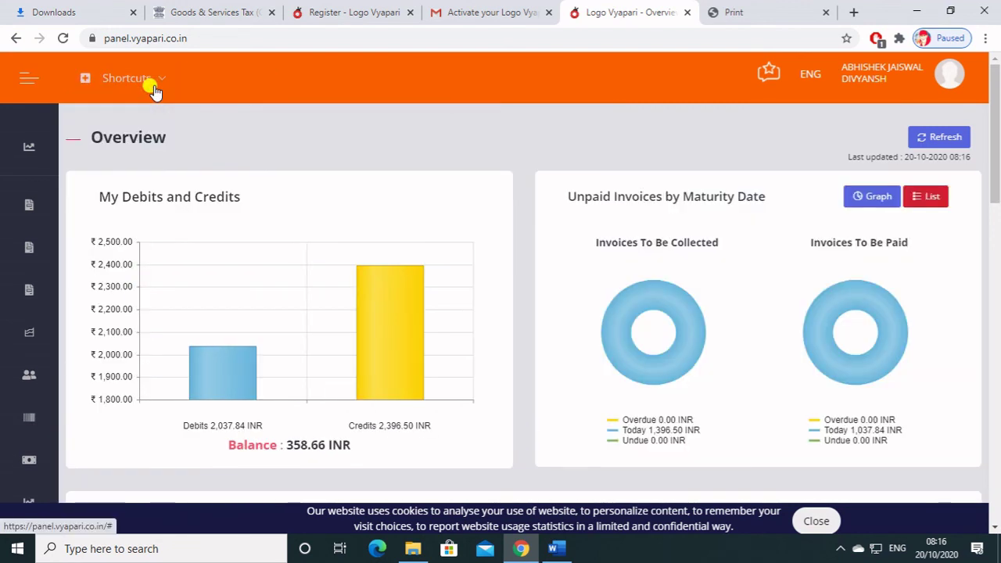
pyautogui.click(153, 88)
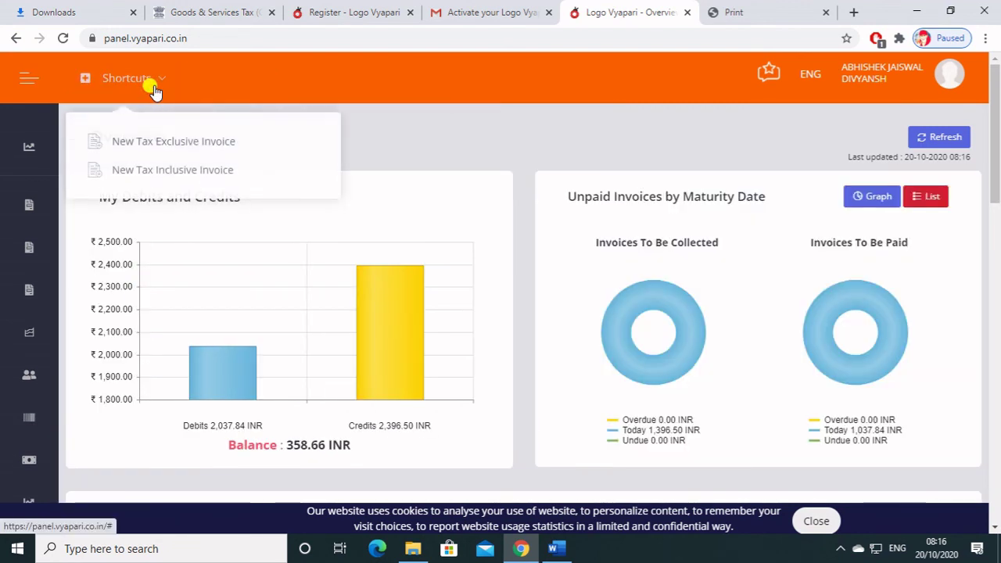
pyautogui.click(260, 92)
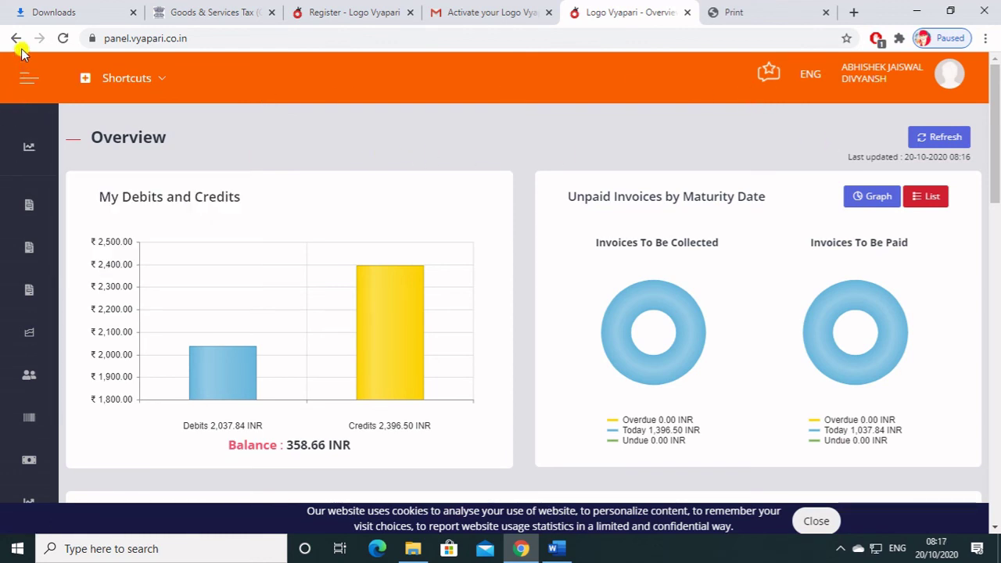
pyautogui.click(151, 81)
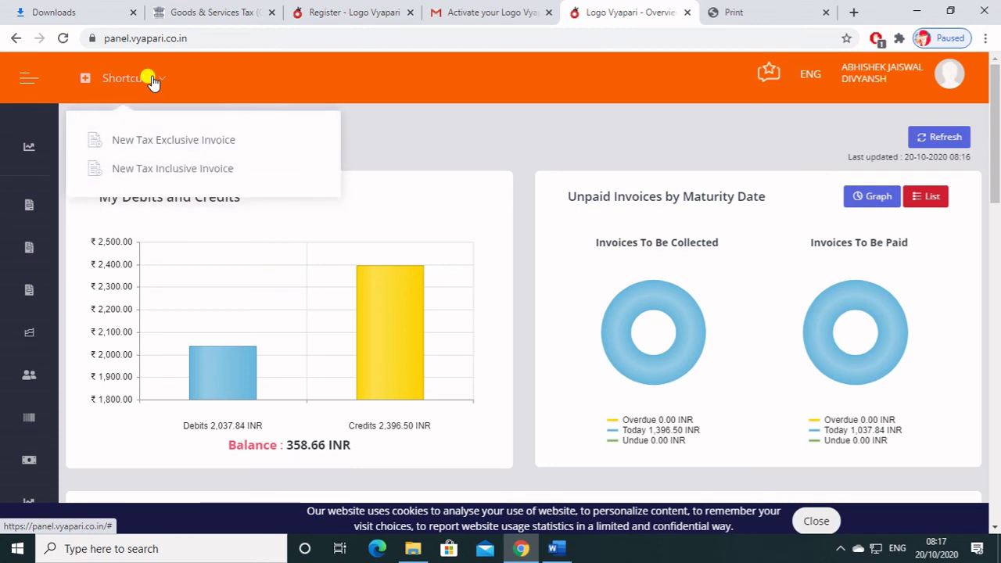
pyautogui.click(150, 79)
pyautogui.click(25, 78)
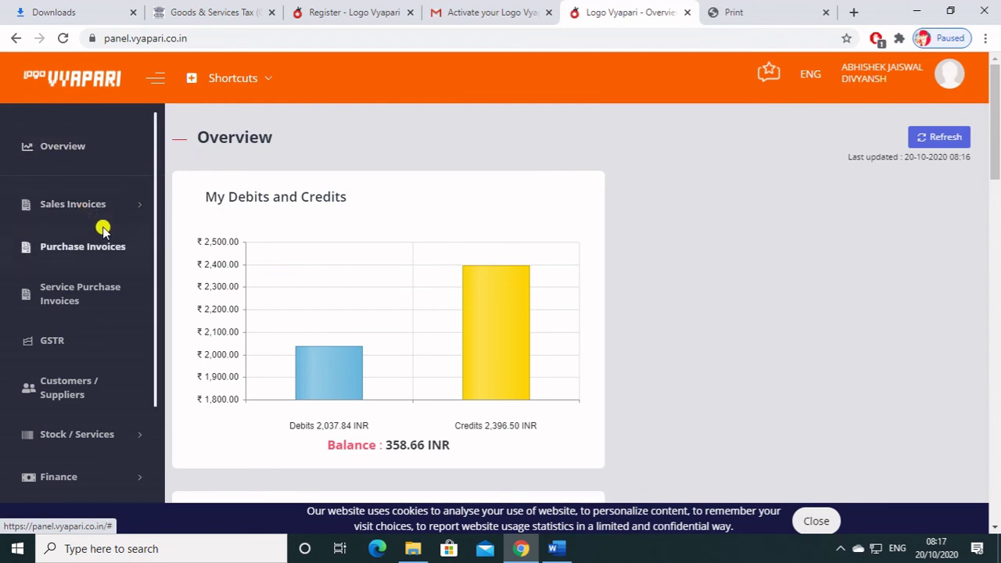
# Step: Review the Finance, Reports and Settings options and open the Data Transfer page
pyautogui.scroll(-2, 102, 228)
pyautogui.click(63, 307)
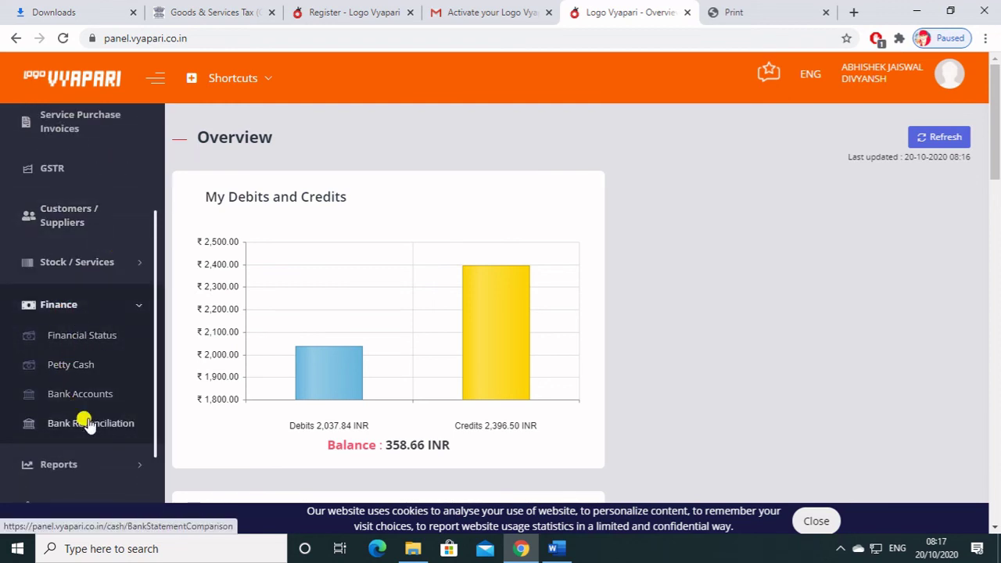
pyautogui.scroll(-1, 86, 437)
pyautogui.click(78, 346)
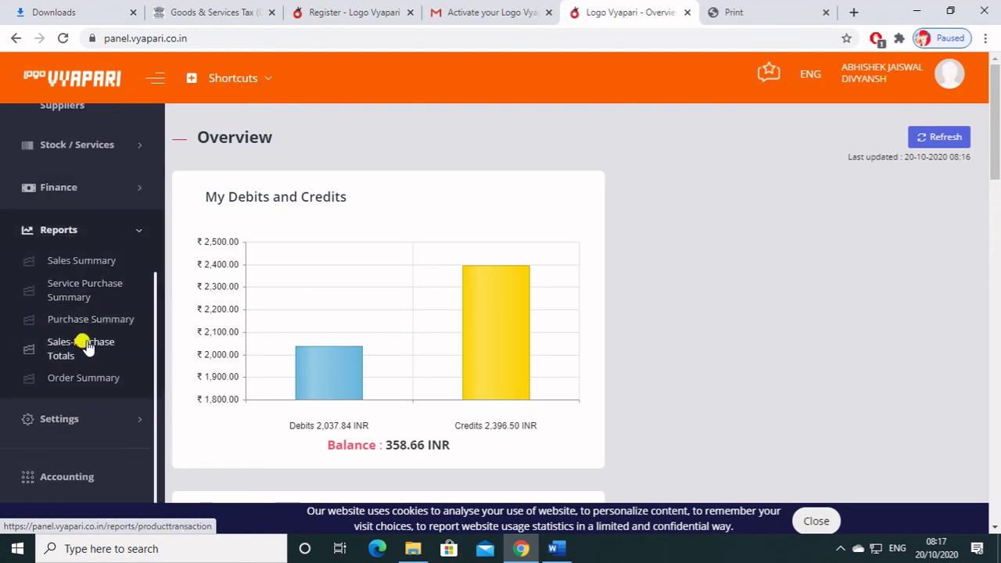
pyautogui.click(89, 423)
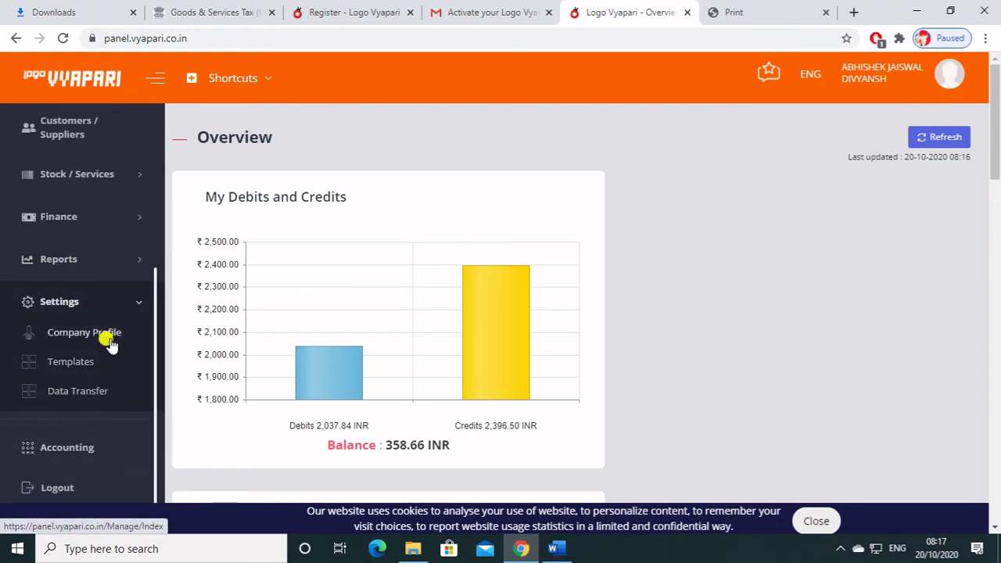
pyautogui.scroll(3, 100, 362)
pyautogui.scroll(-3, 98, 360)
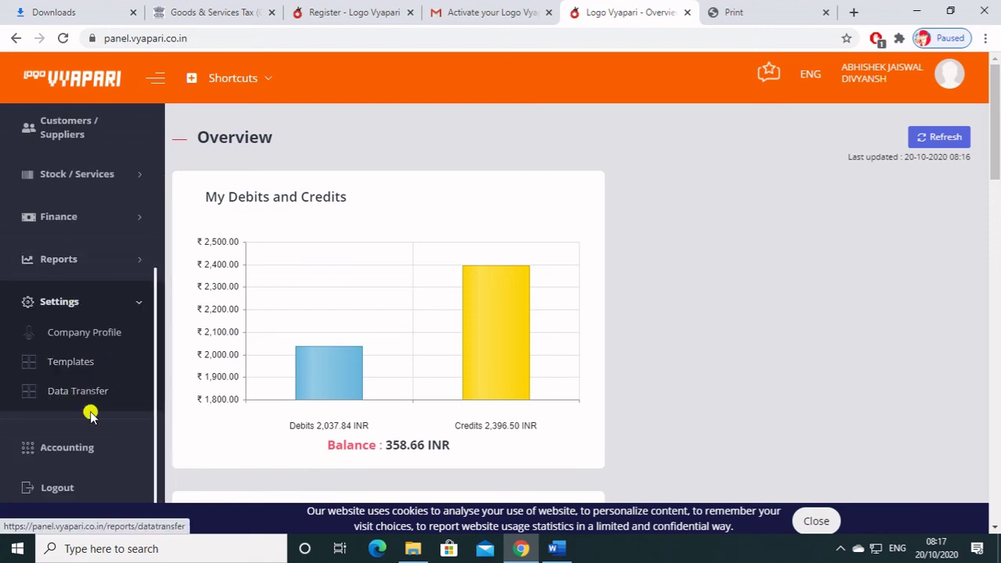
pyautogui.click(89, 401)
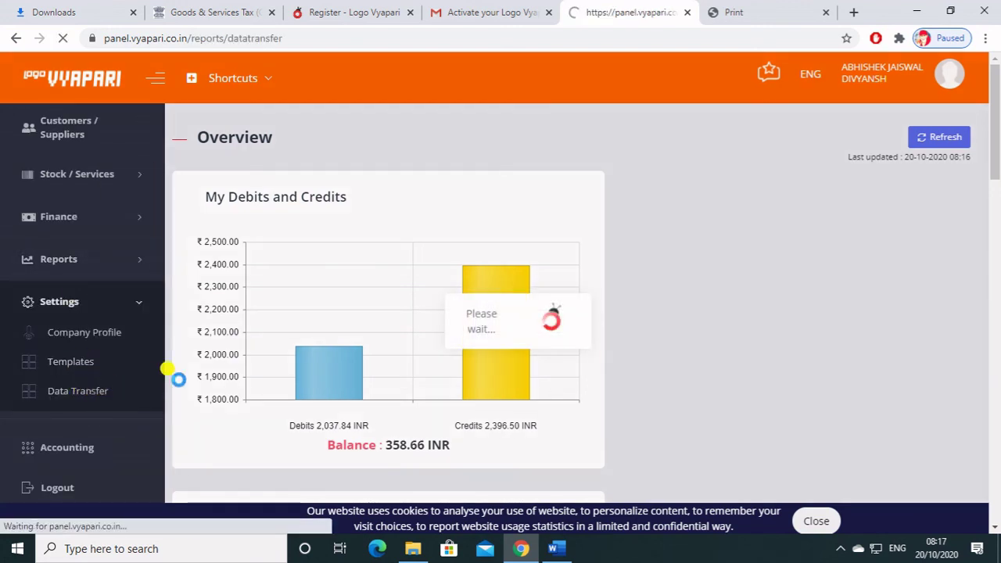